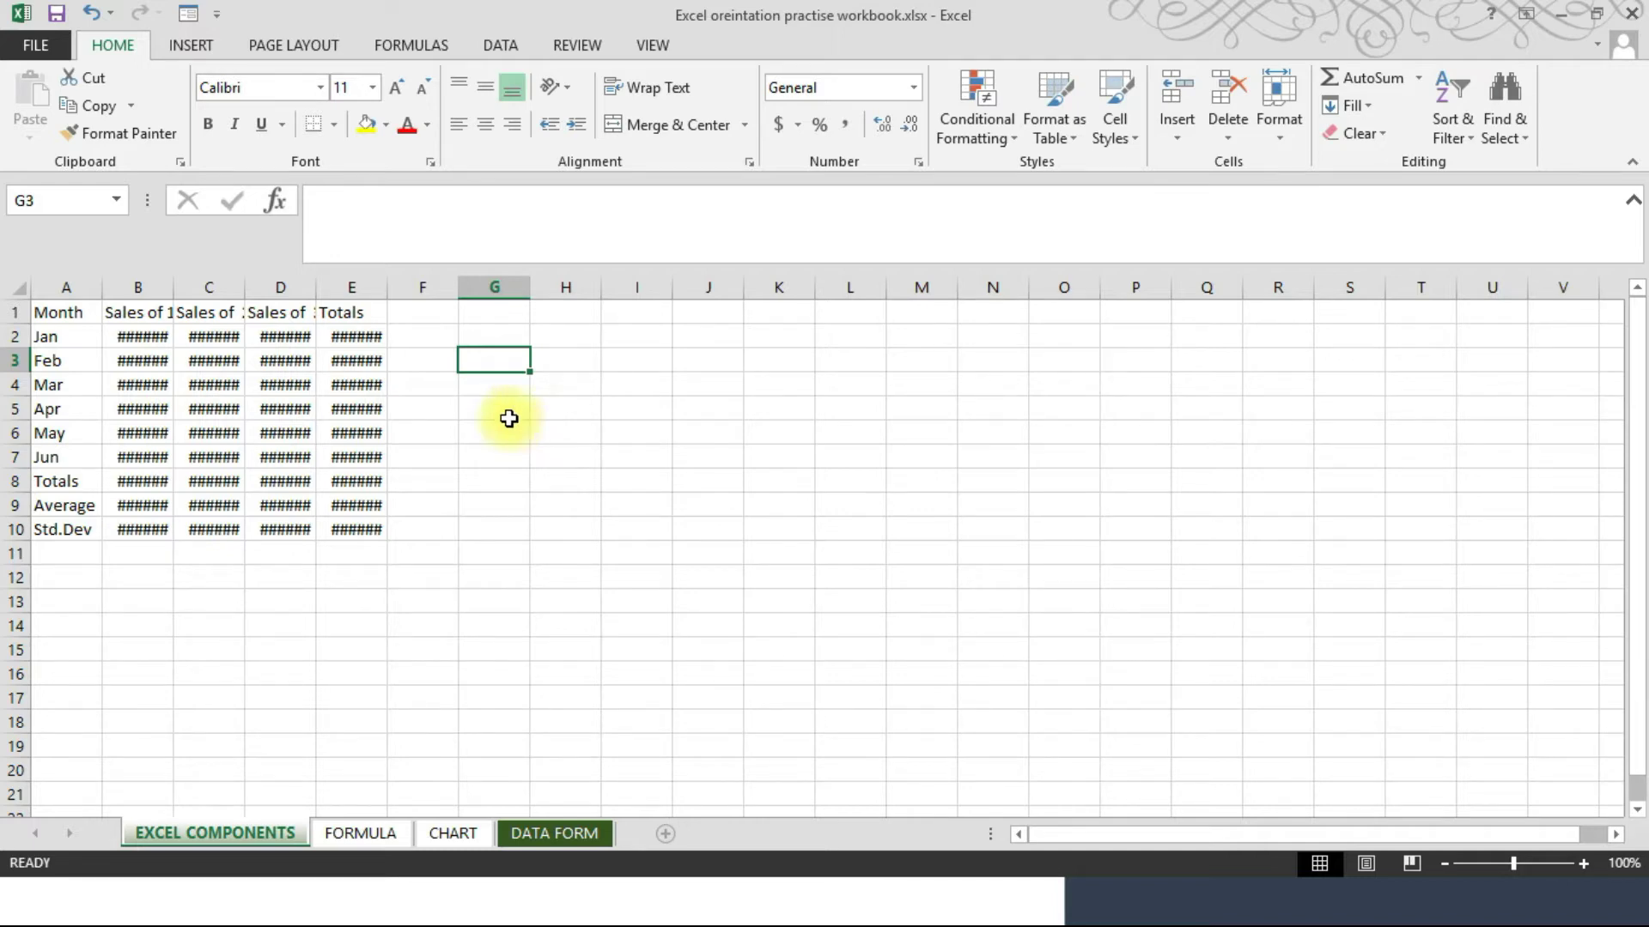
- Enter the number 123 in cell G2 and the text abc in cell G3
{"action": "left_click", "coordinate": [518, 333]}
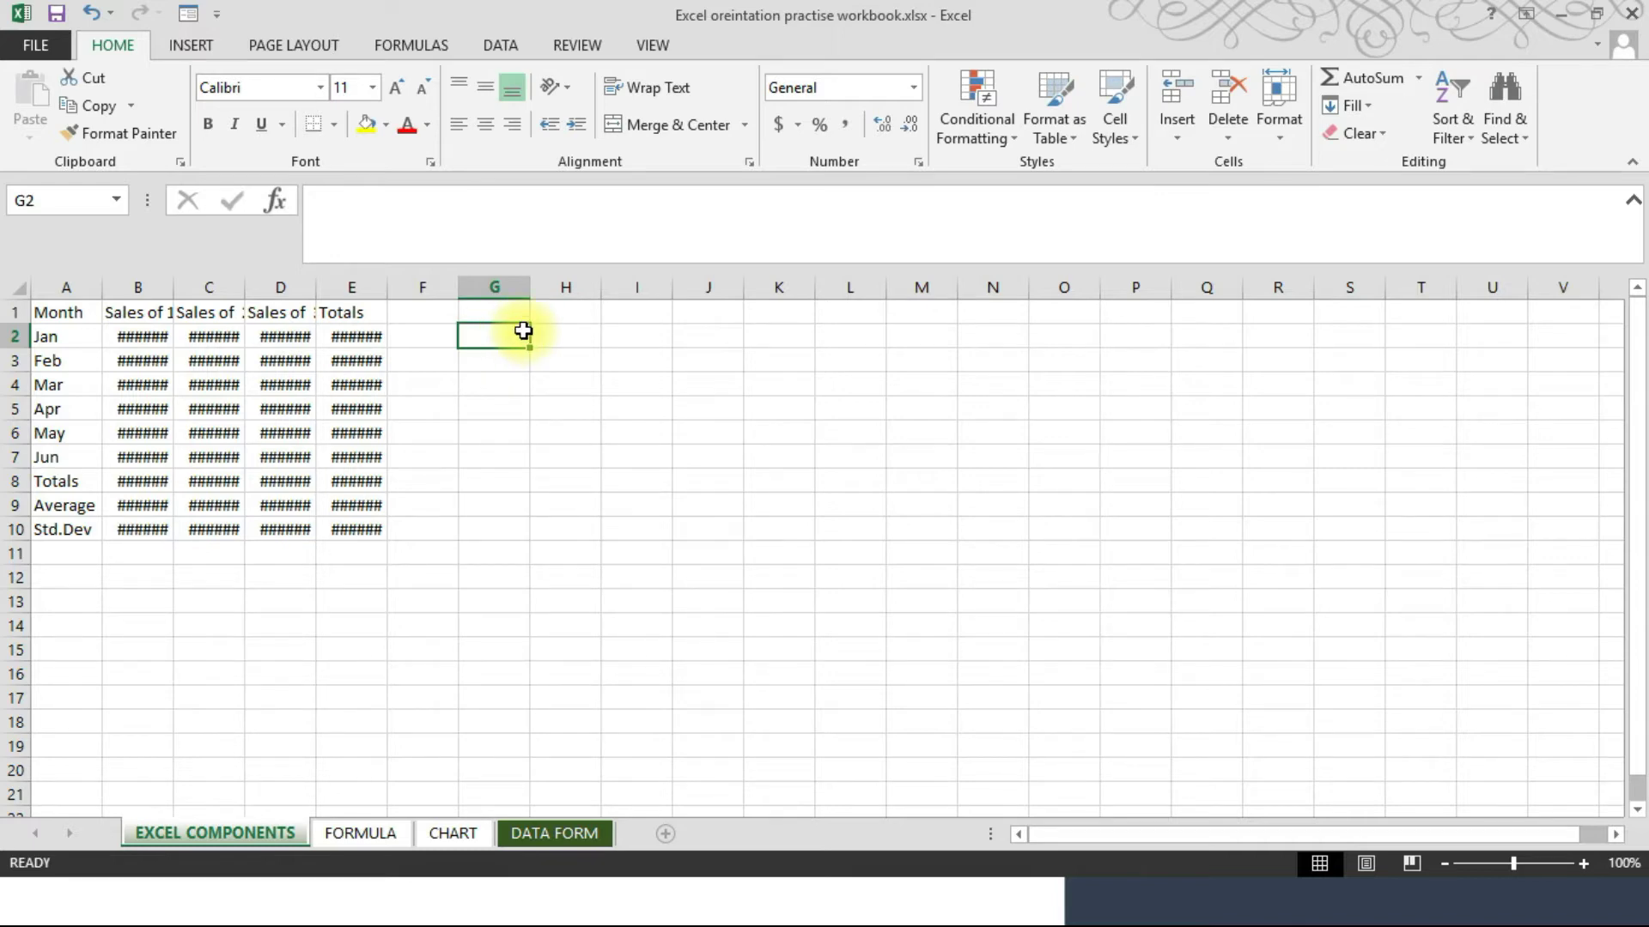
{"action": "type", "text": "123"}
{"action": "key", "text": "ctrl+Return"}
{"action": "left_click", "coordinate": [509, 374]}
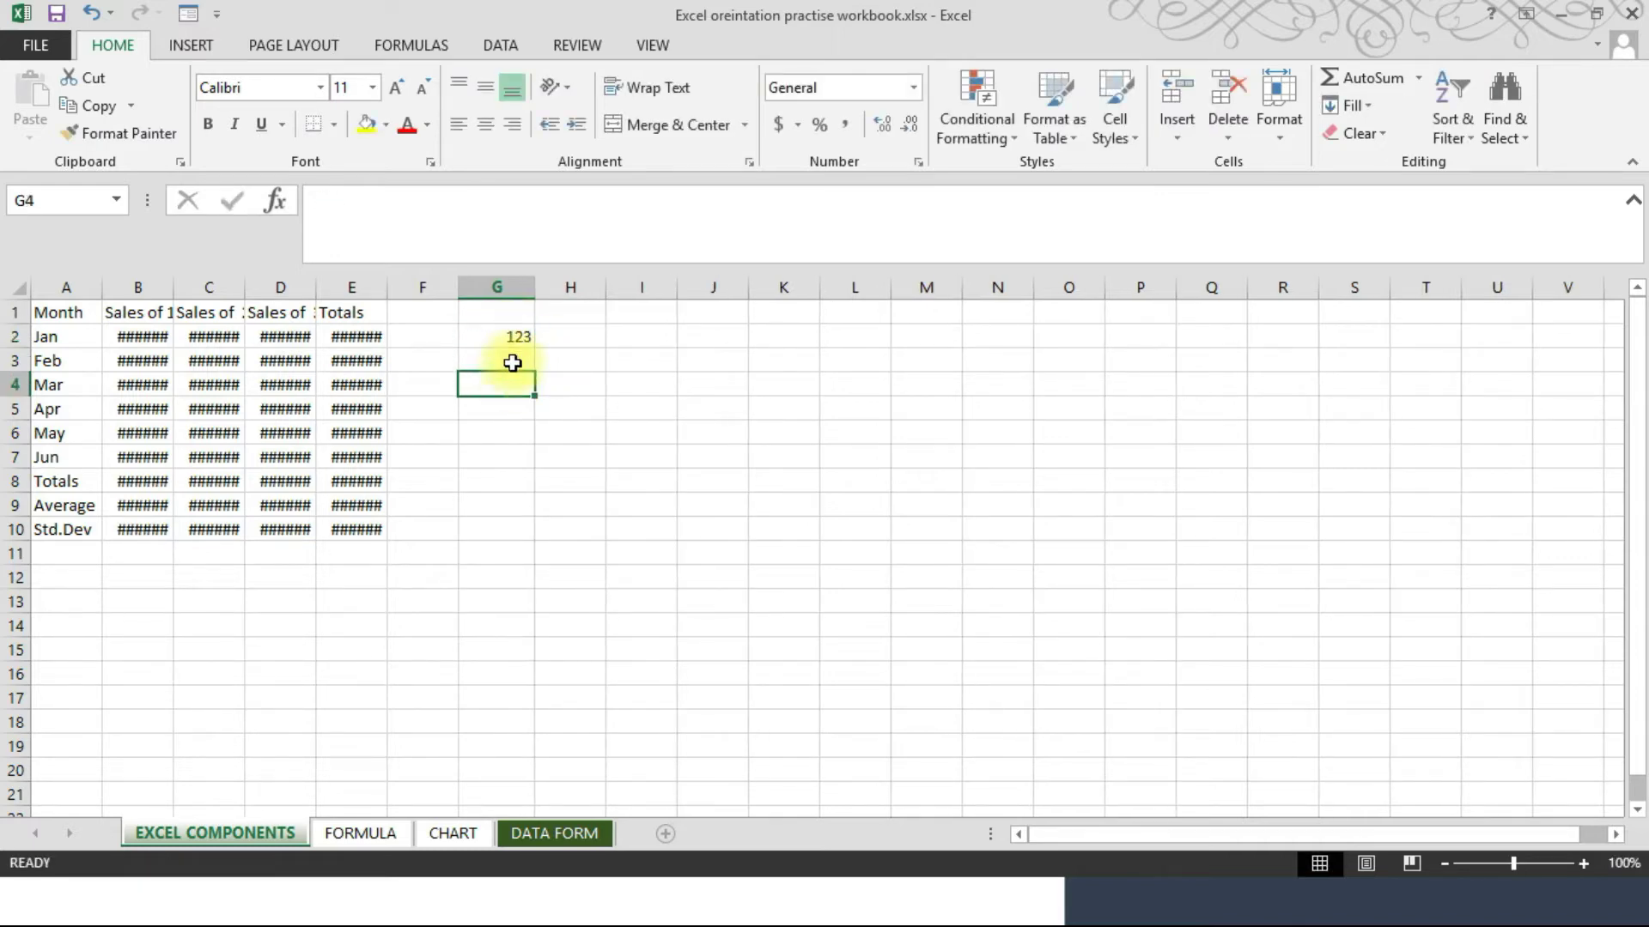
{"action": "left_click", "coordinate": [521, 310]}
{"action": "left_click", "coordinate": [509, 338]}
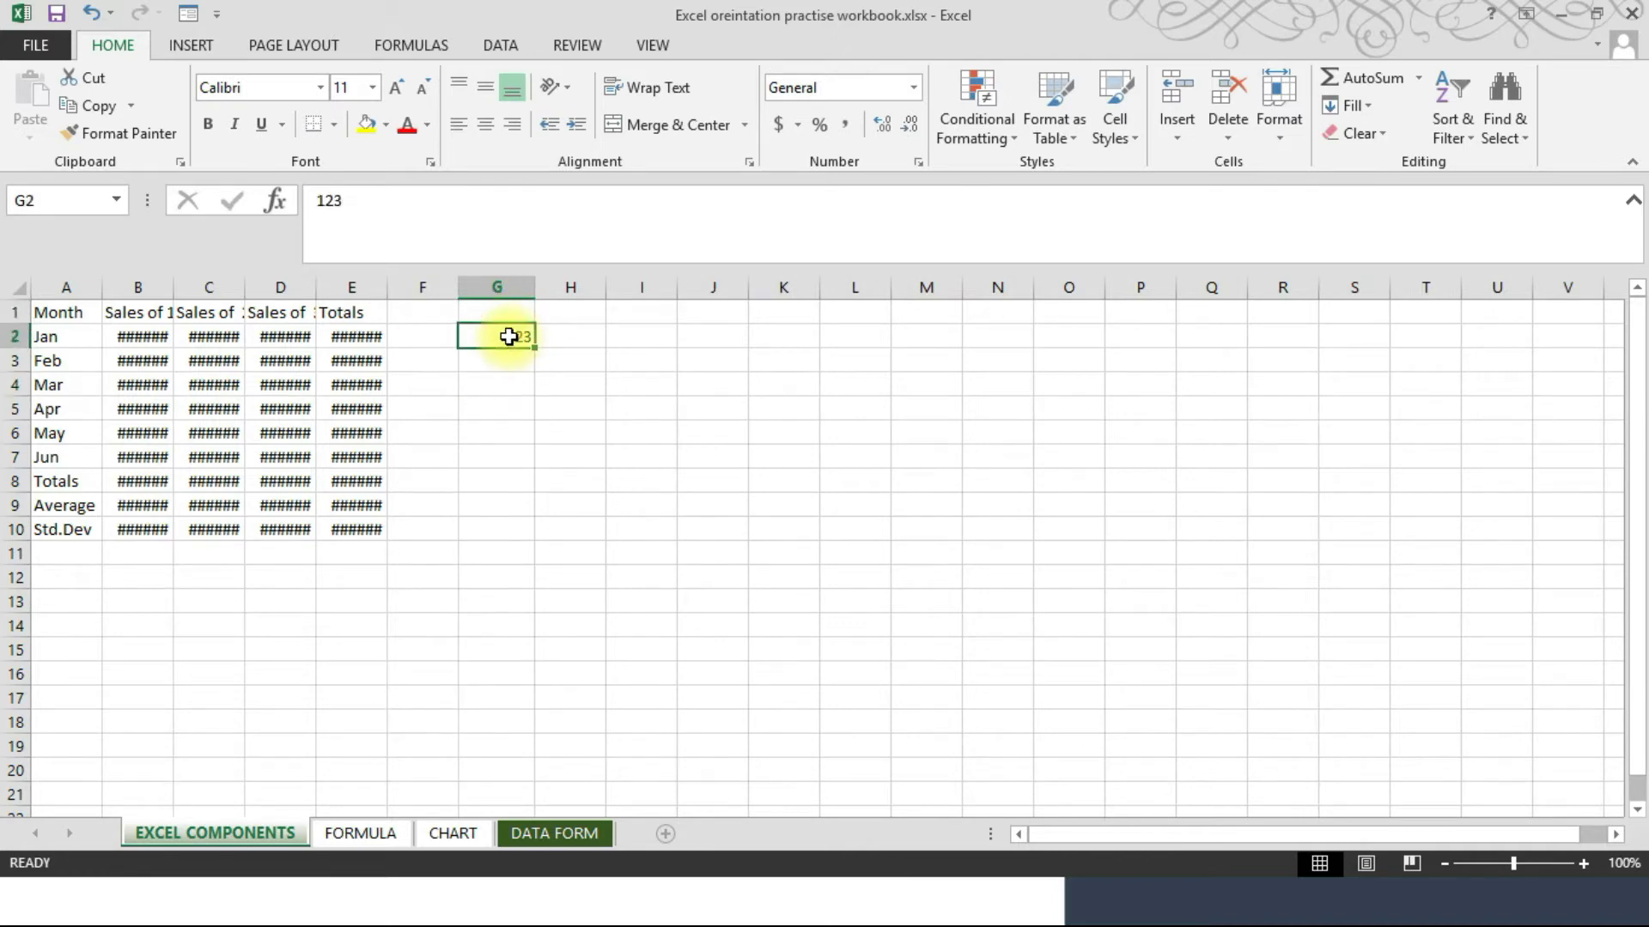
{"action": "left_click", "coordinate": [514, 369]}
{"action": "type", "text": "abc"}
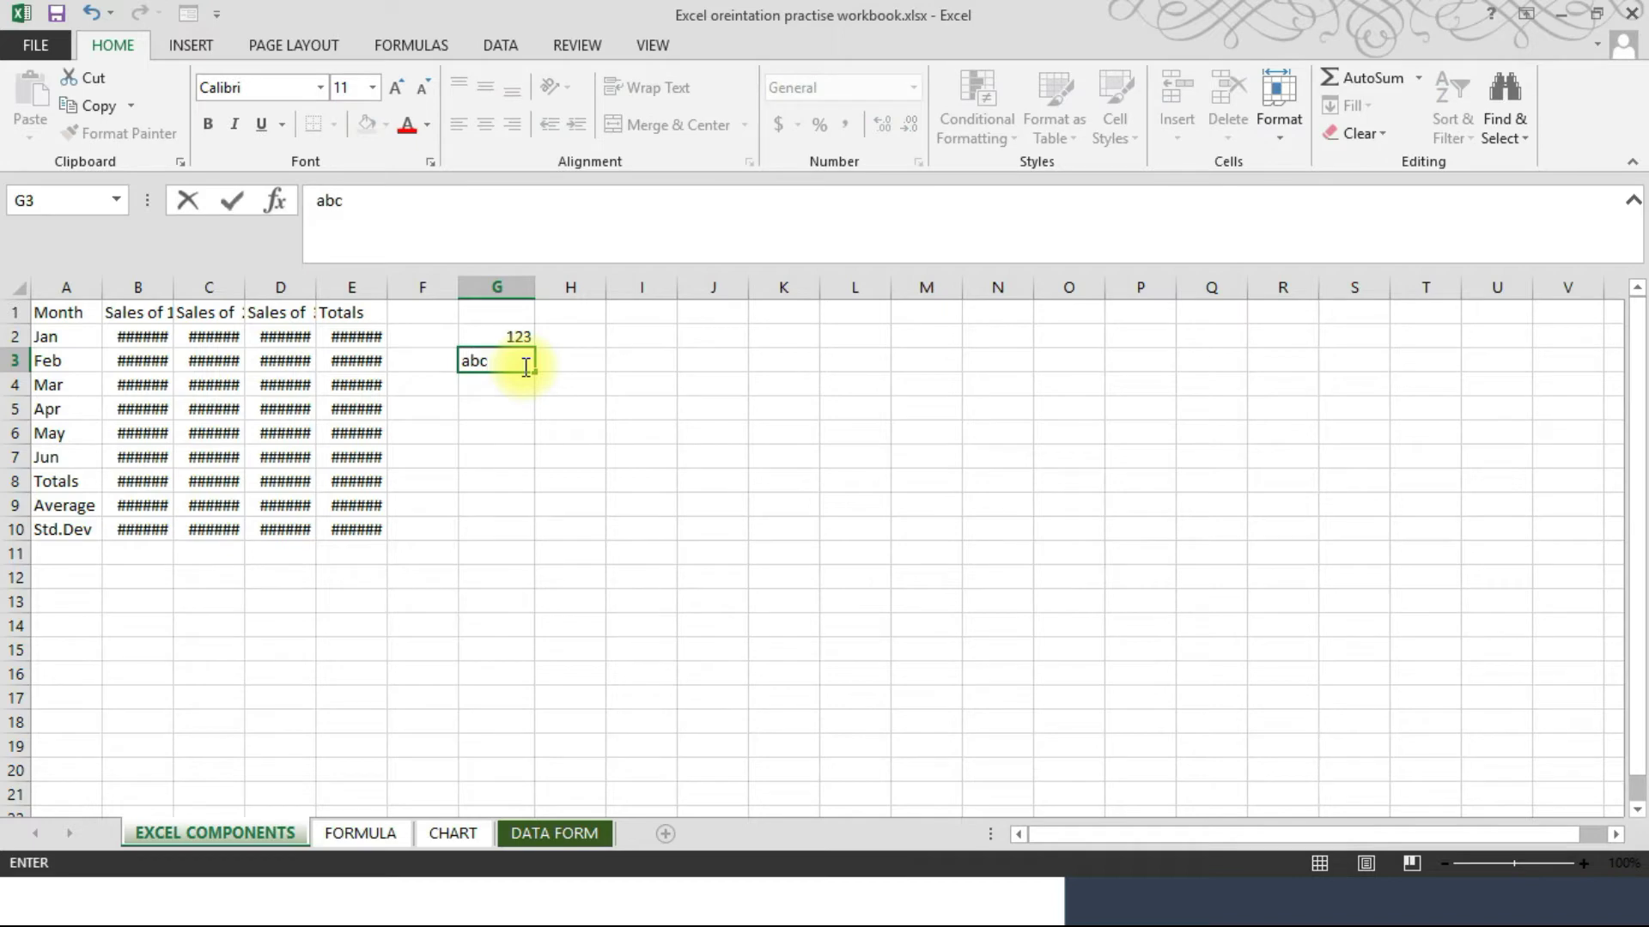
{"action": "key", "text": "Return"}
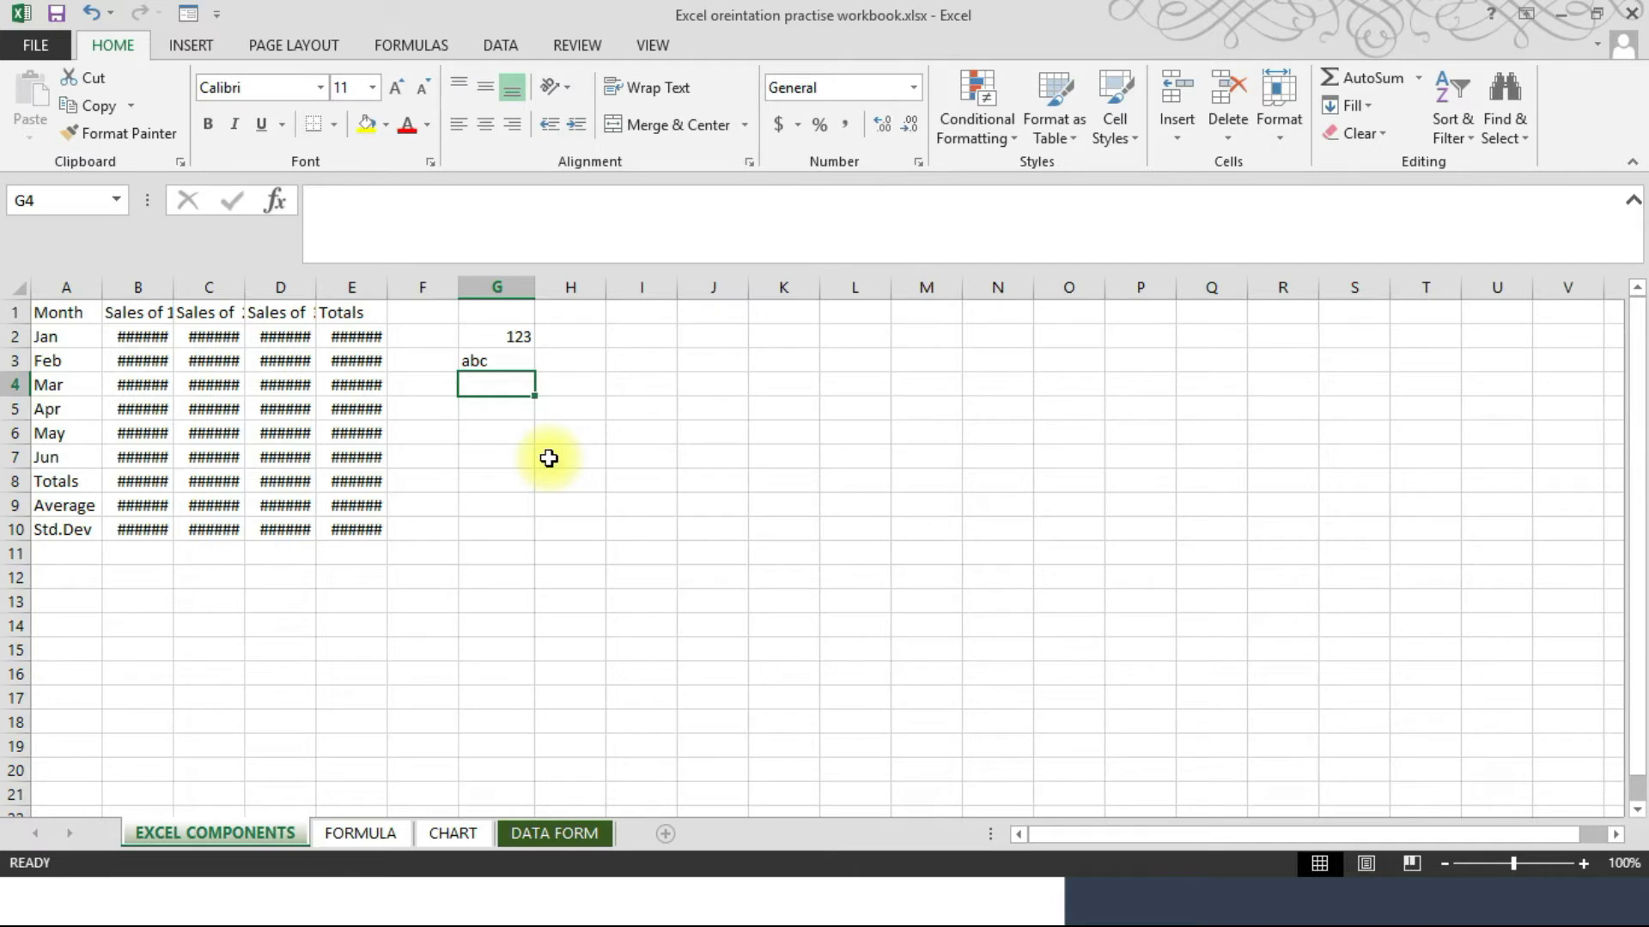
- Clear the contents of cells G2 and G3
{"action": "left_click", "coordinate": [499, 336]}
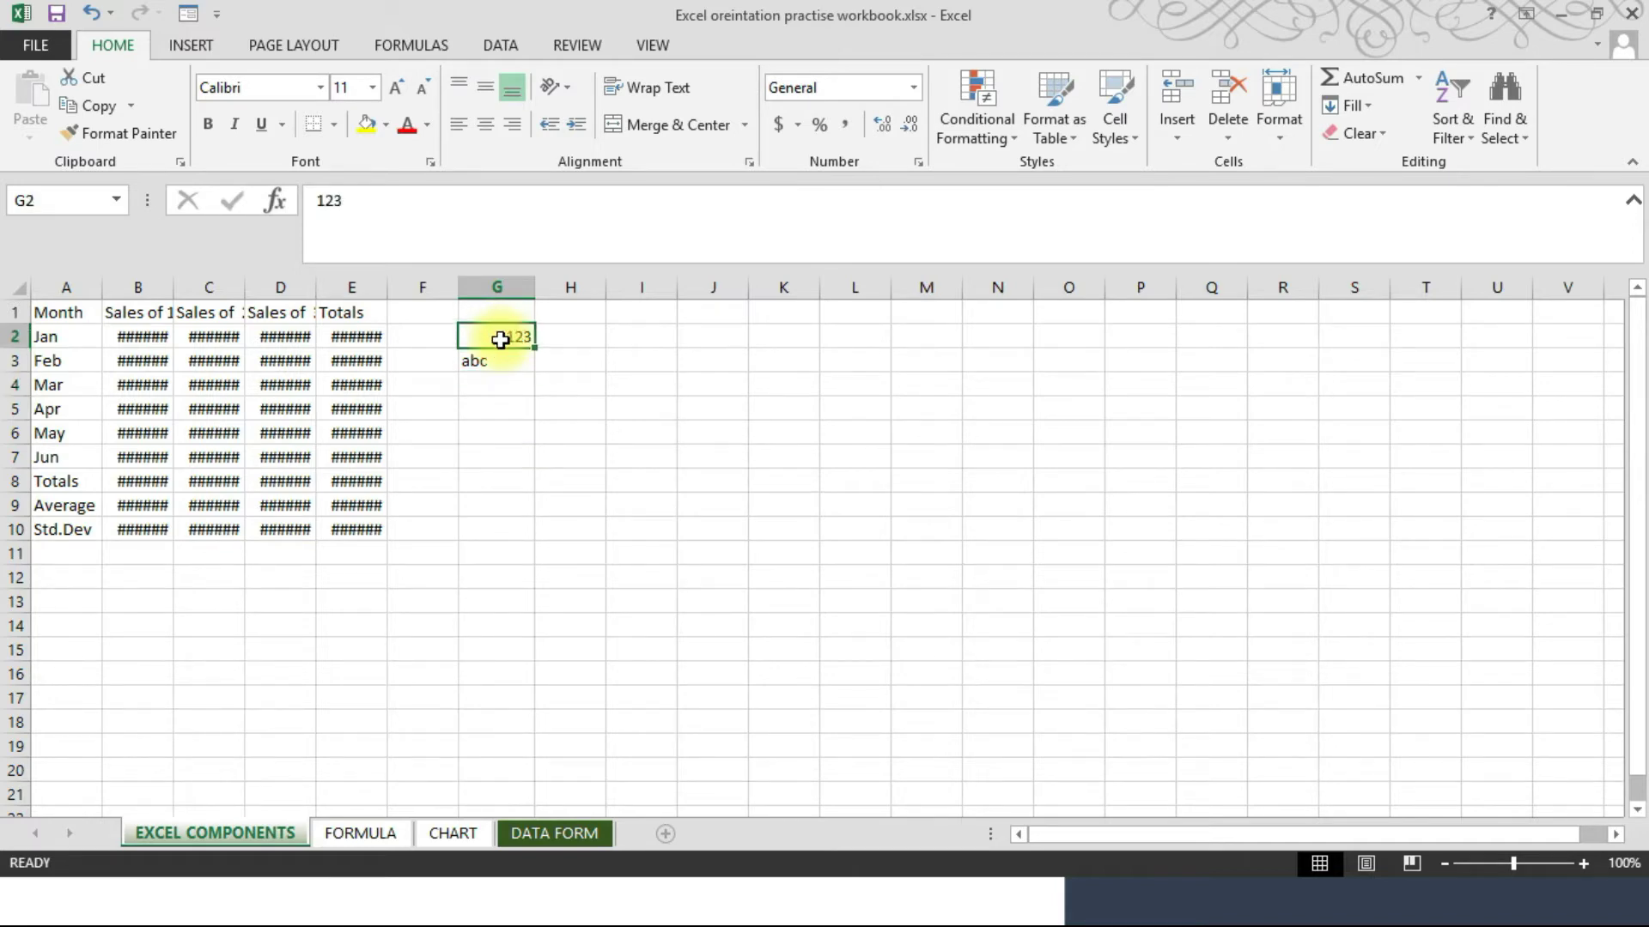
{"action": "key", "text": "BackSpace"}
{"action": "left_click", "coordinate": [472, 361]}
{"action": "key", "text": "BackSpace"}
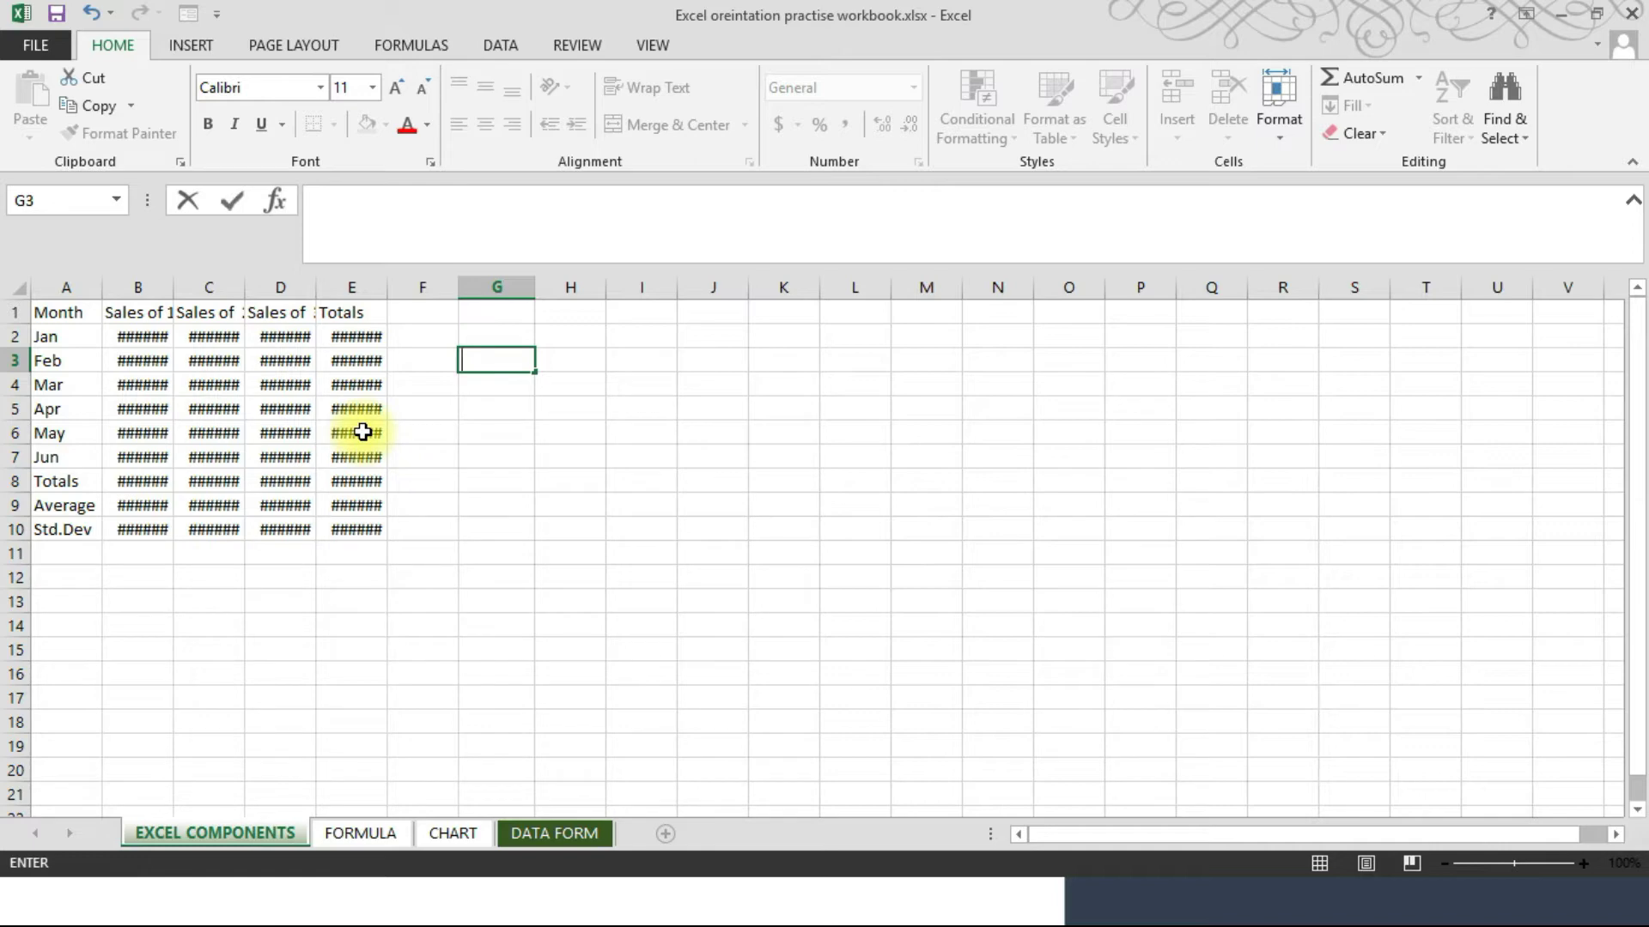
{"action": "left_click", "coordinate": [153, 340]}
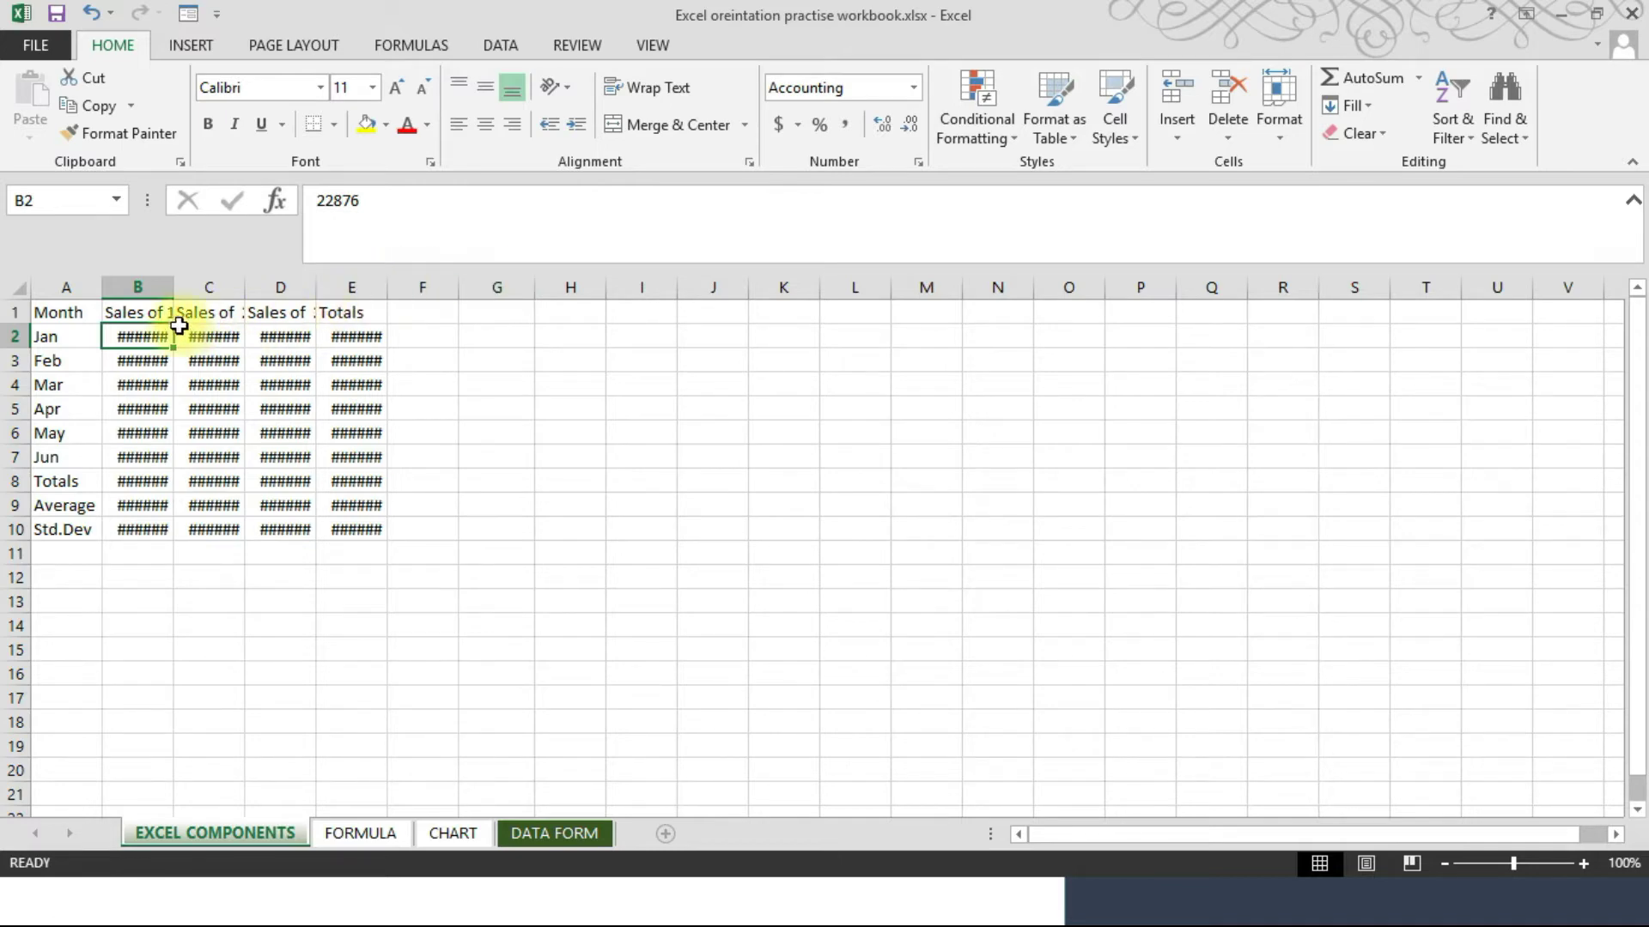
- Autofit the width of every column on the whole sheet, and undo that resizing
{"action": "left_click", "coordinate": [18, 290]}
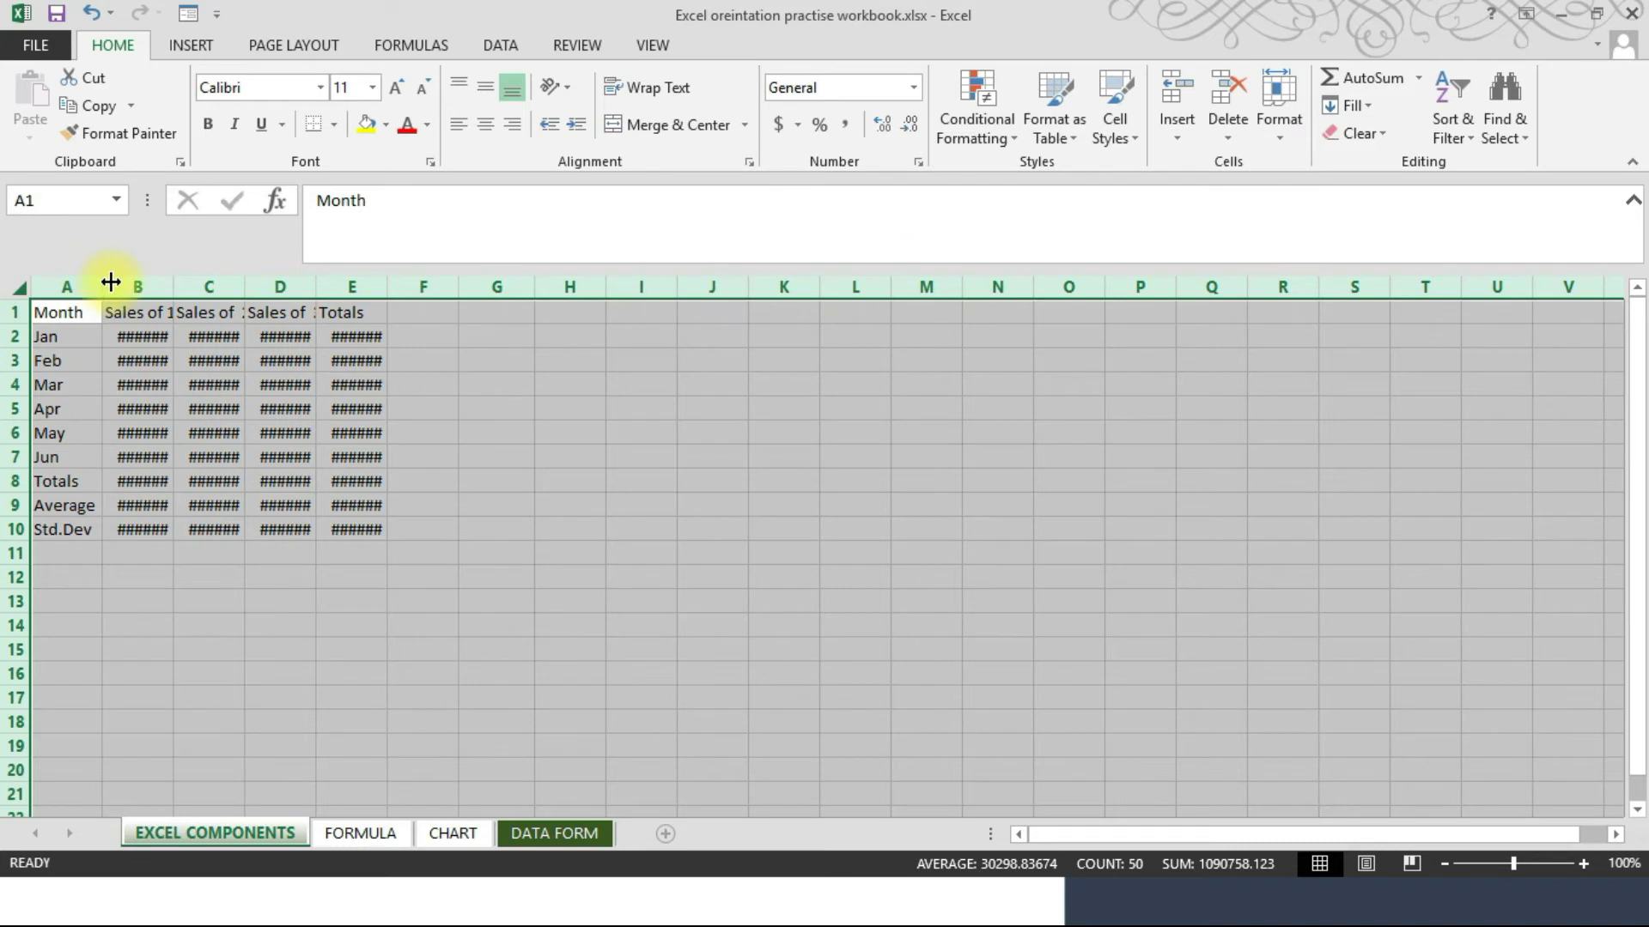
{"action": "double_click", "coordinate": [102, 290]}
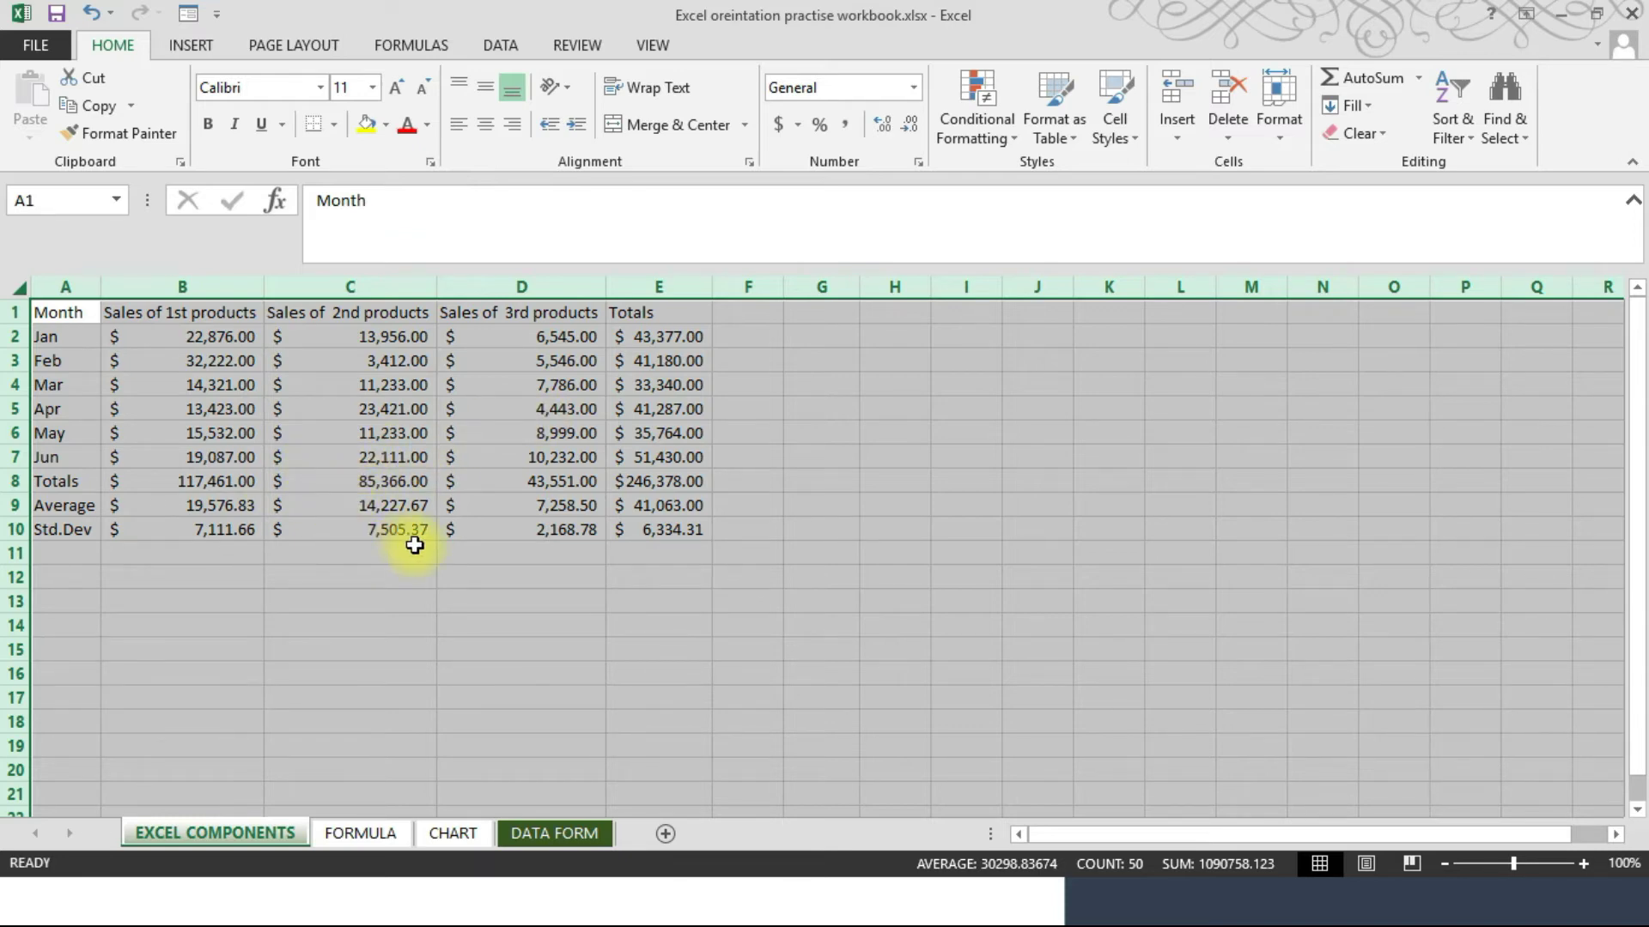
{"action": "key", "text": "ctrl+z"}
{"action": "left_click", "coordinate": [445, 507]}
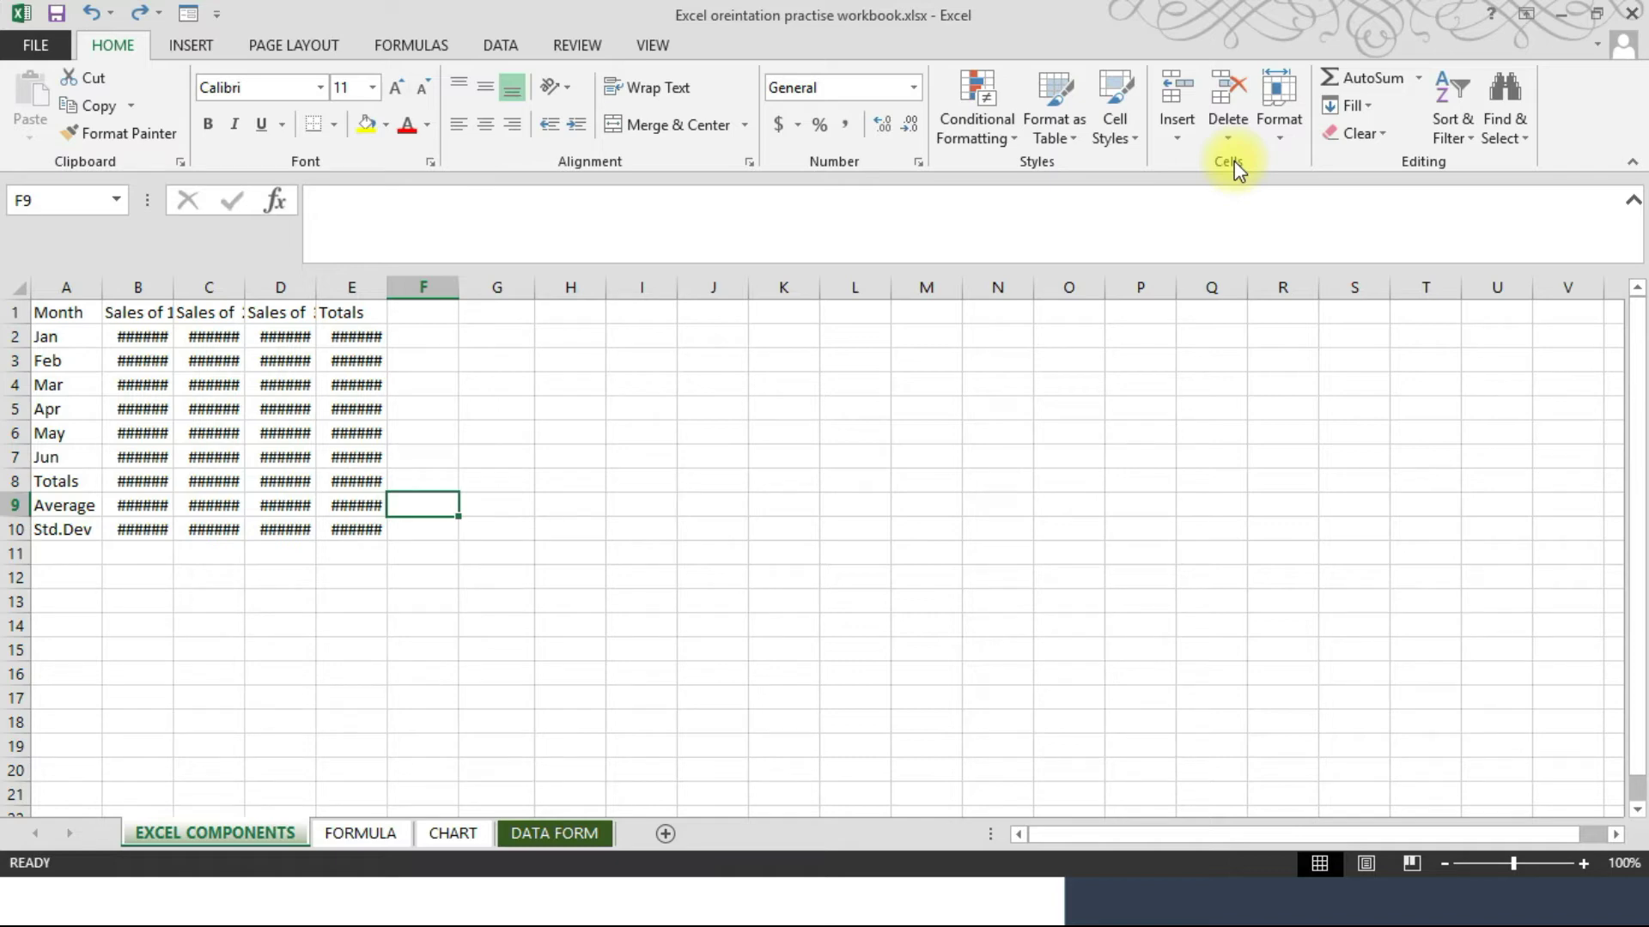
- Autofit the row height and column width of the sales table in A1:E10
{"action": "left_click", "coordinate": [1280, 138]}
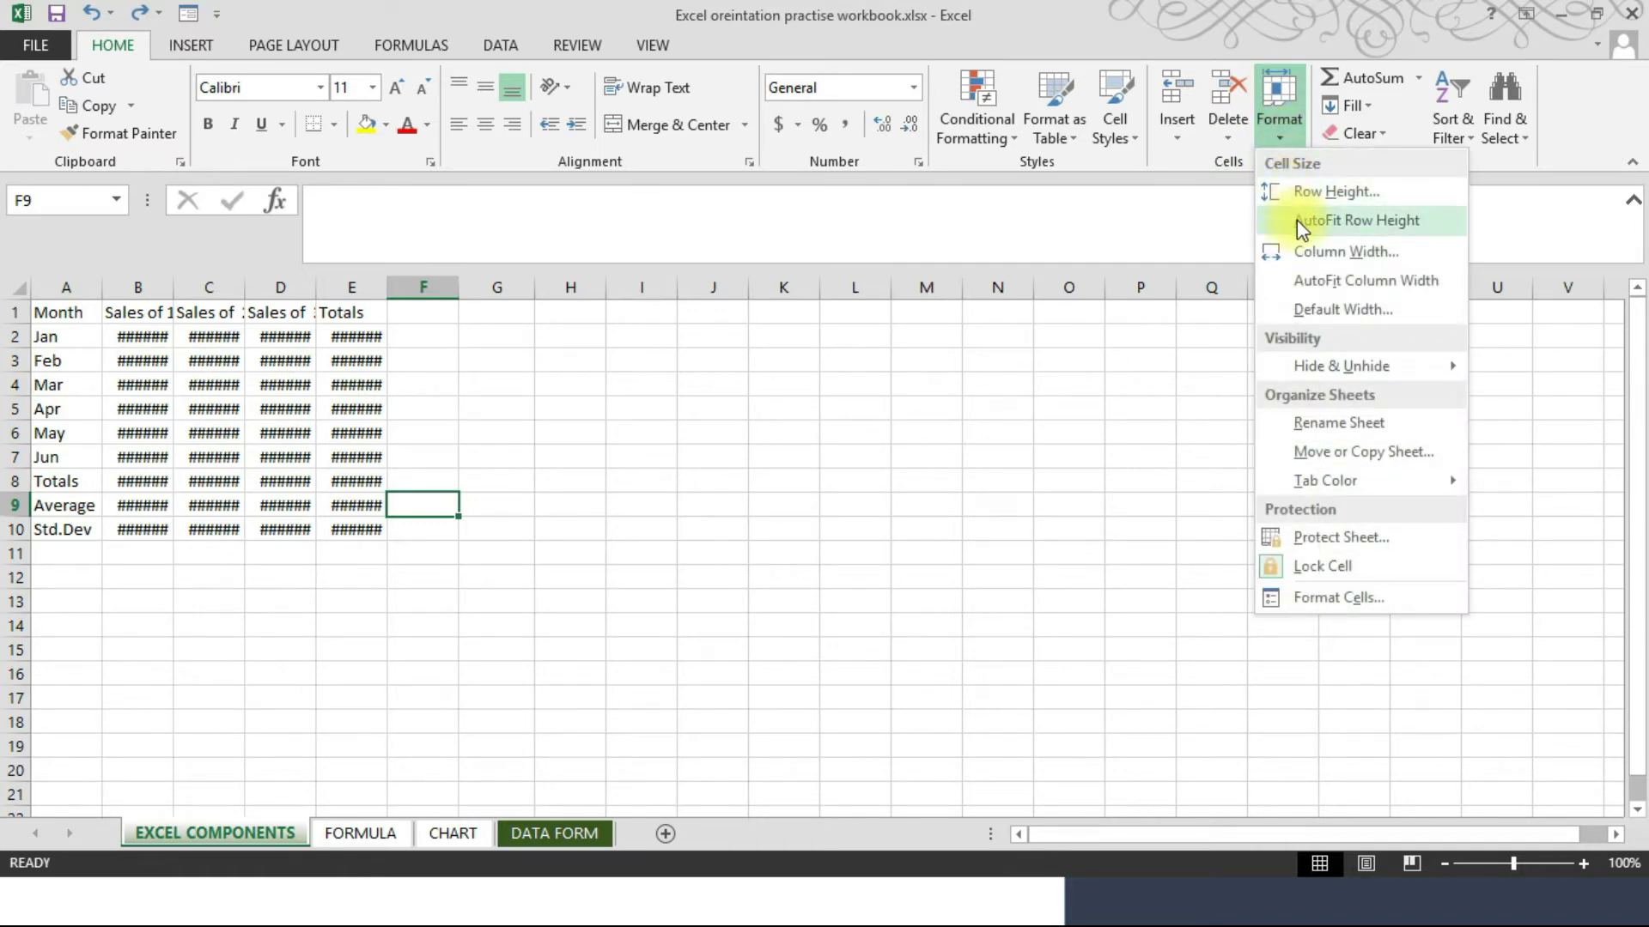
{"action": "left_click", "coordinate": [644, 423]}
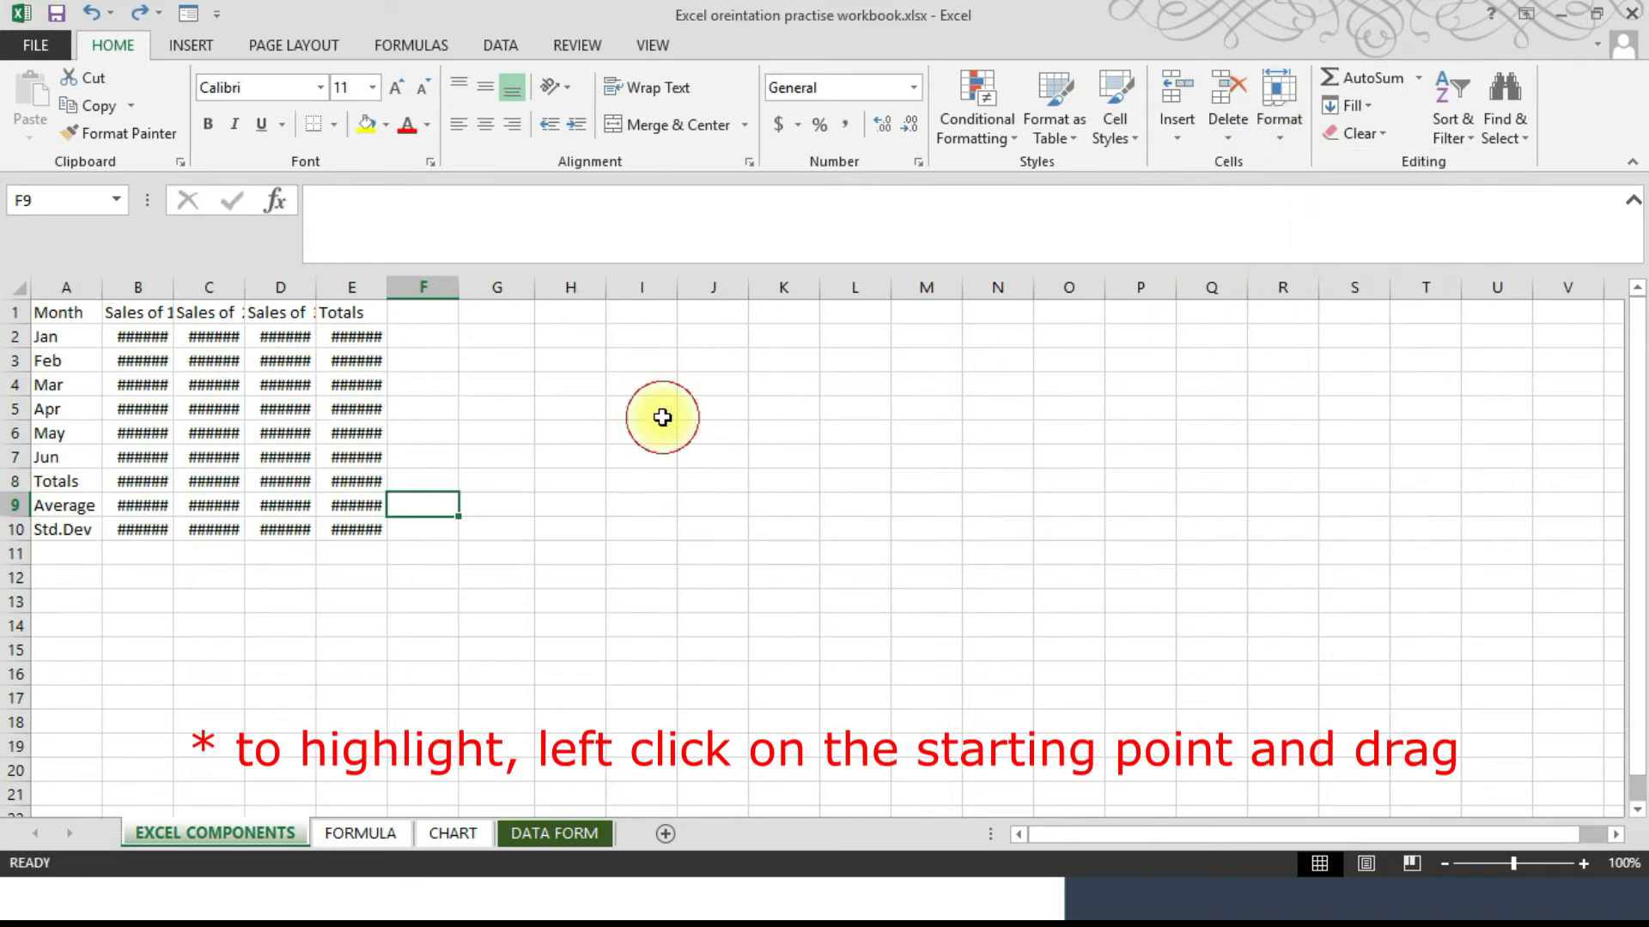
{"action": "left_click_drag", "start_coordinate": [44, 312], "coordinate": [336, 528]}
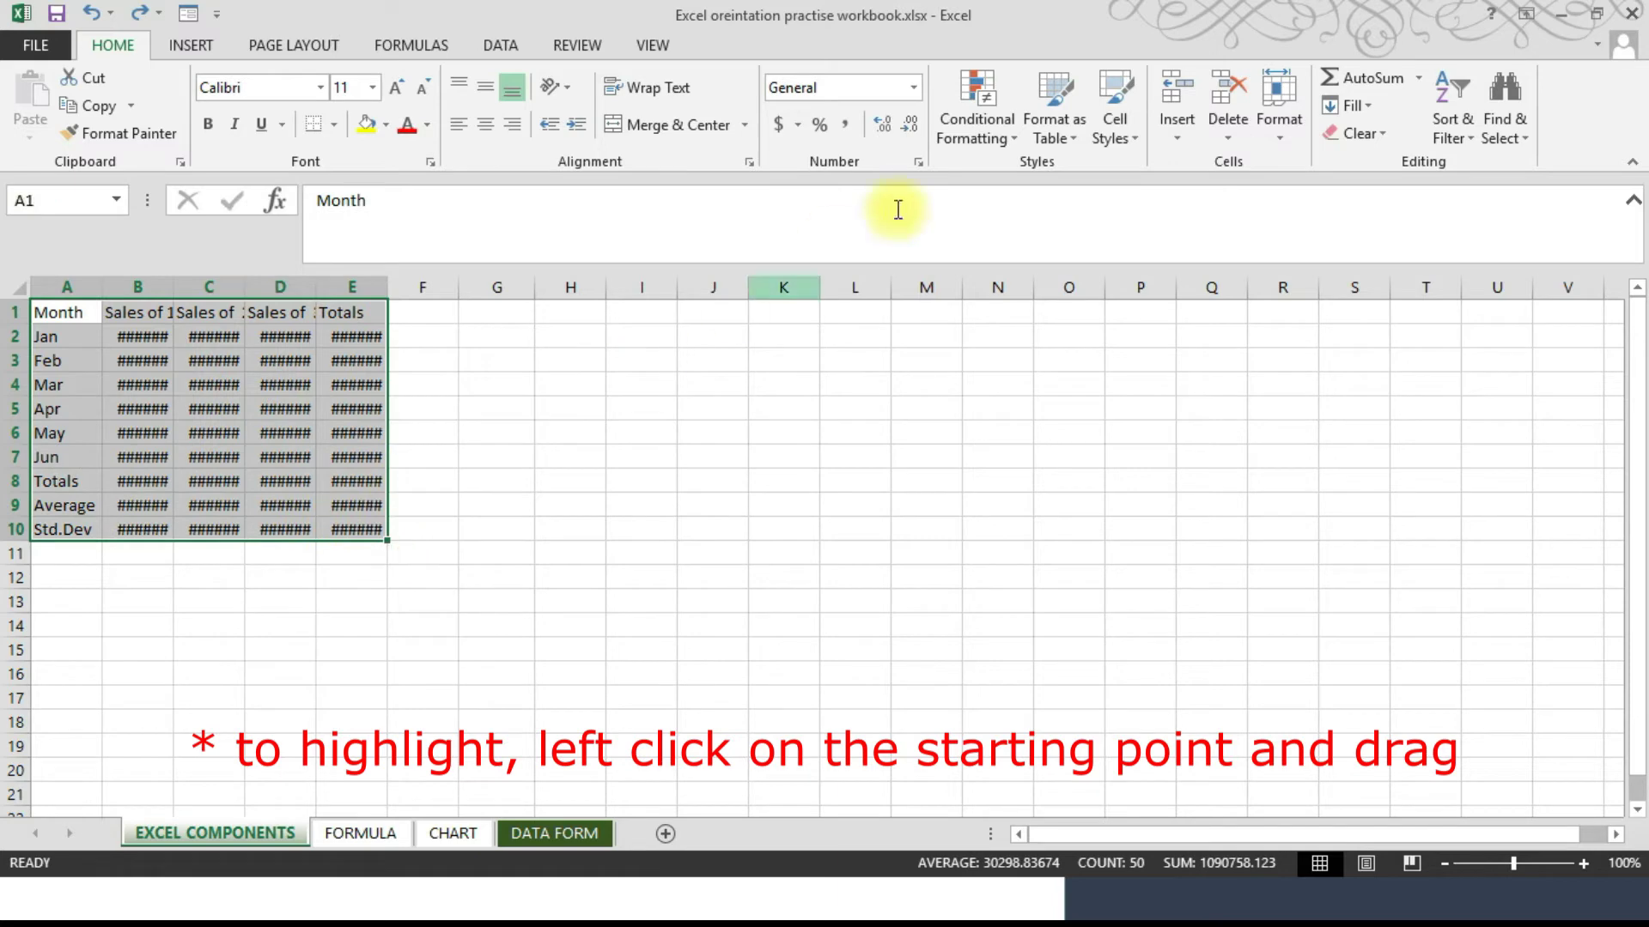
{"action": "left_click", "coordinate": [1279, 116]}
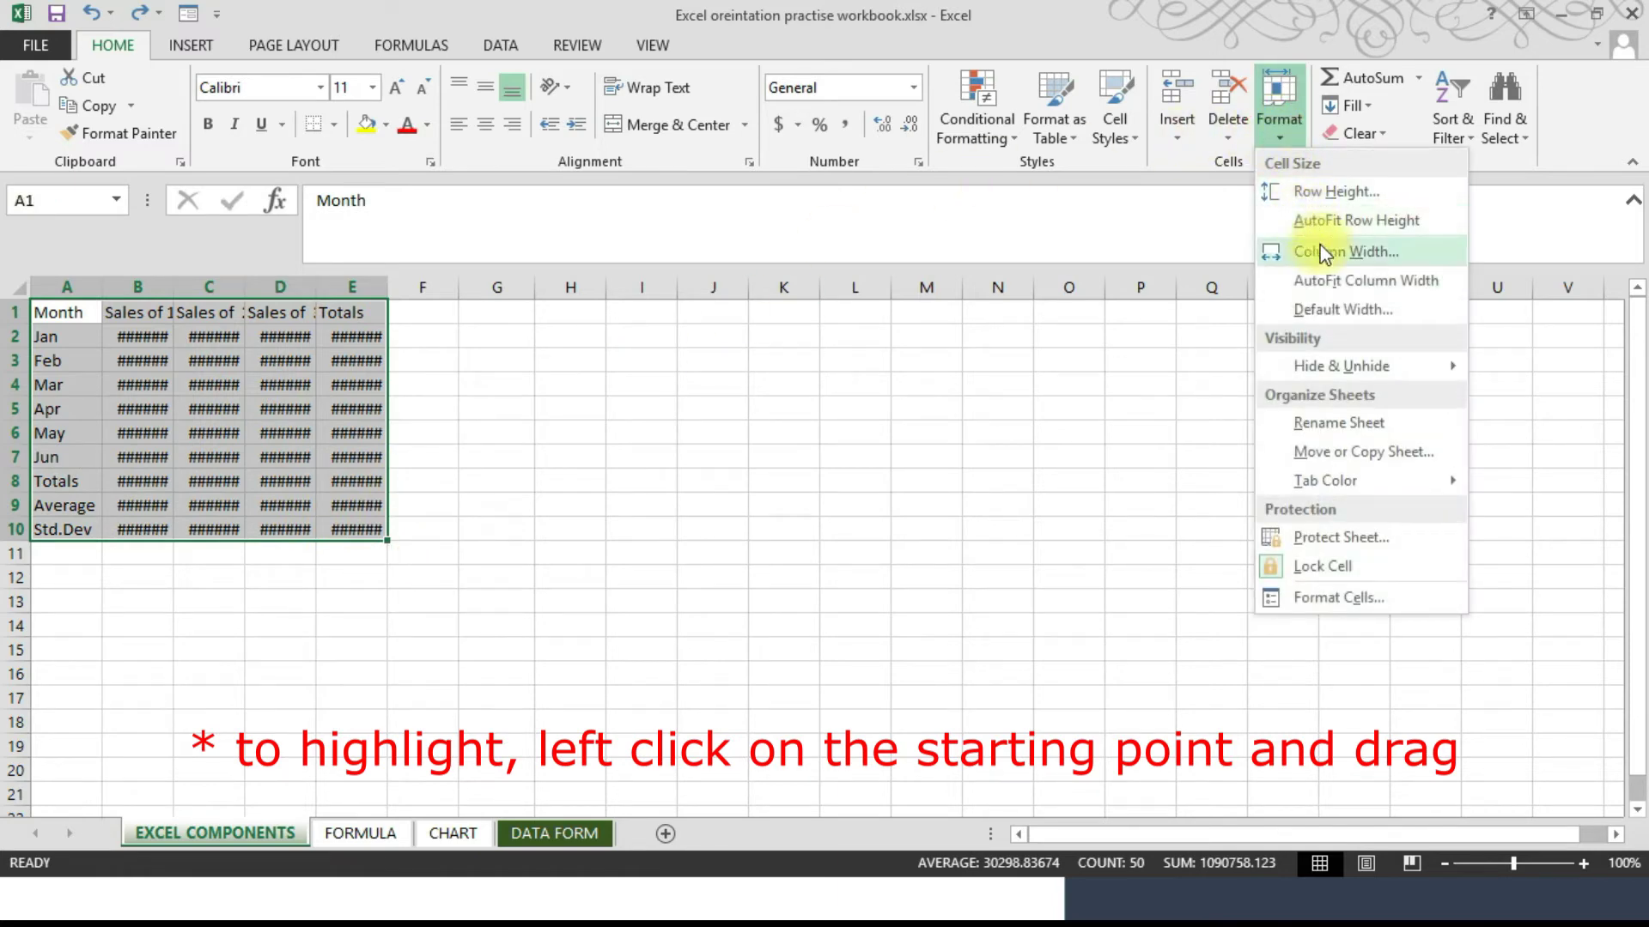
{"action": "left_click", "coordinate": [1326, 222]}
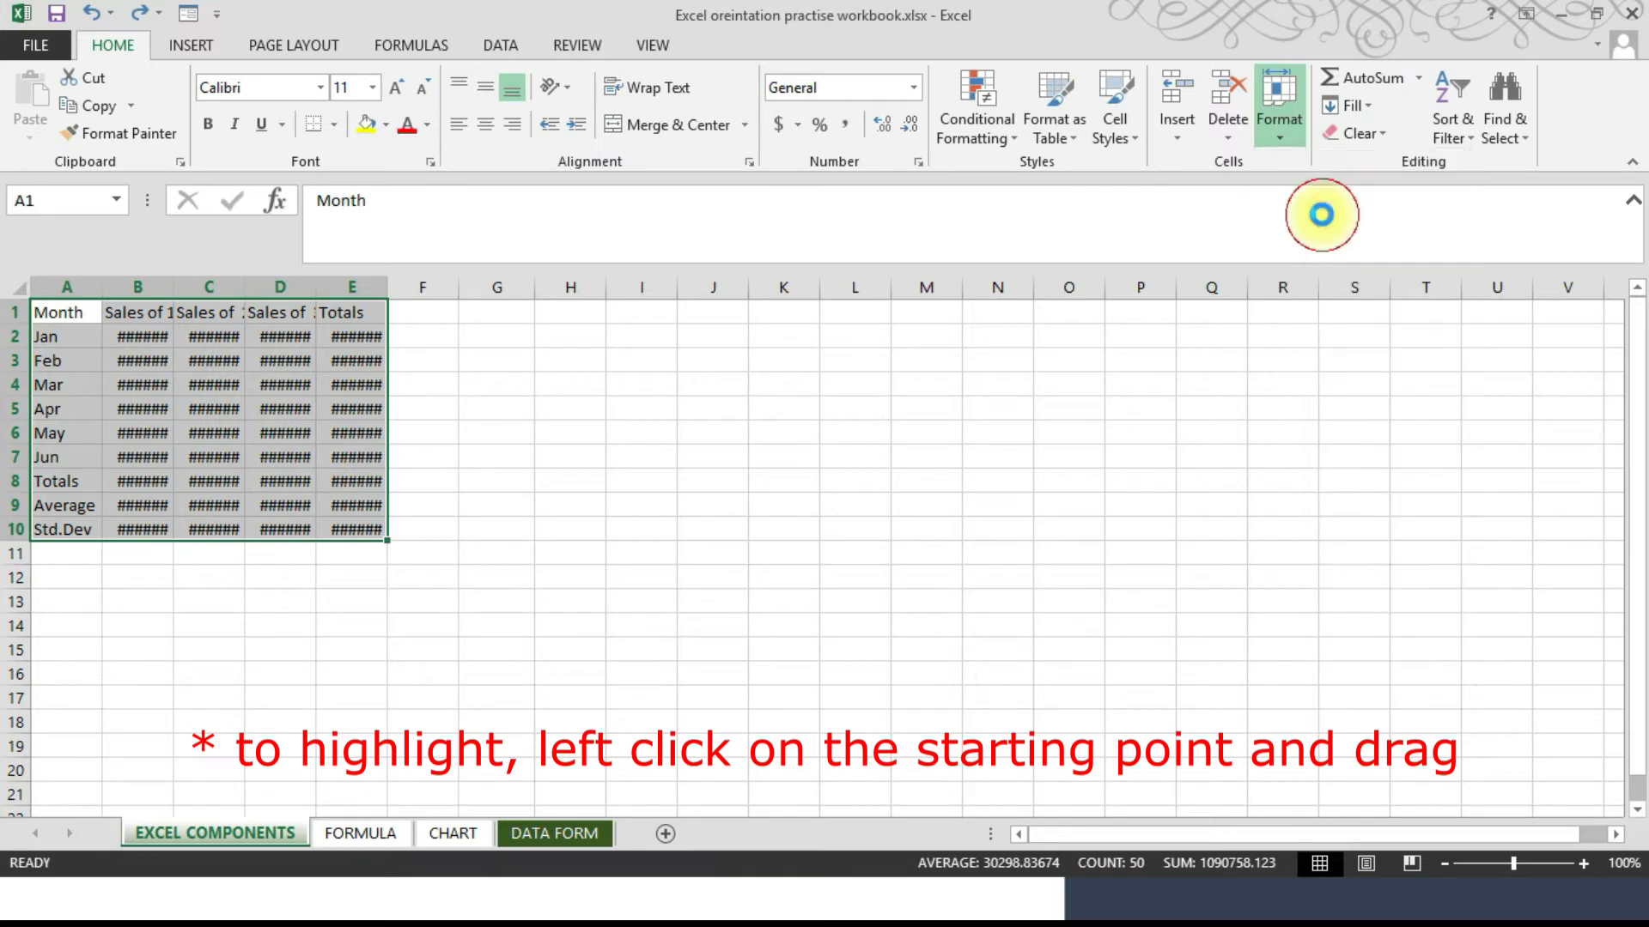
{"action": "left_click", "coordinate": [1280, 142]}
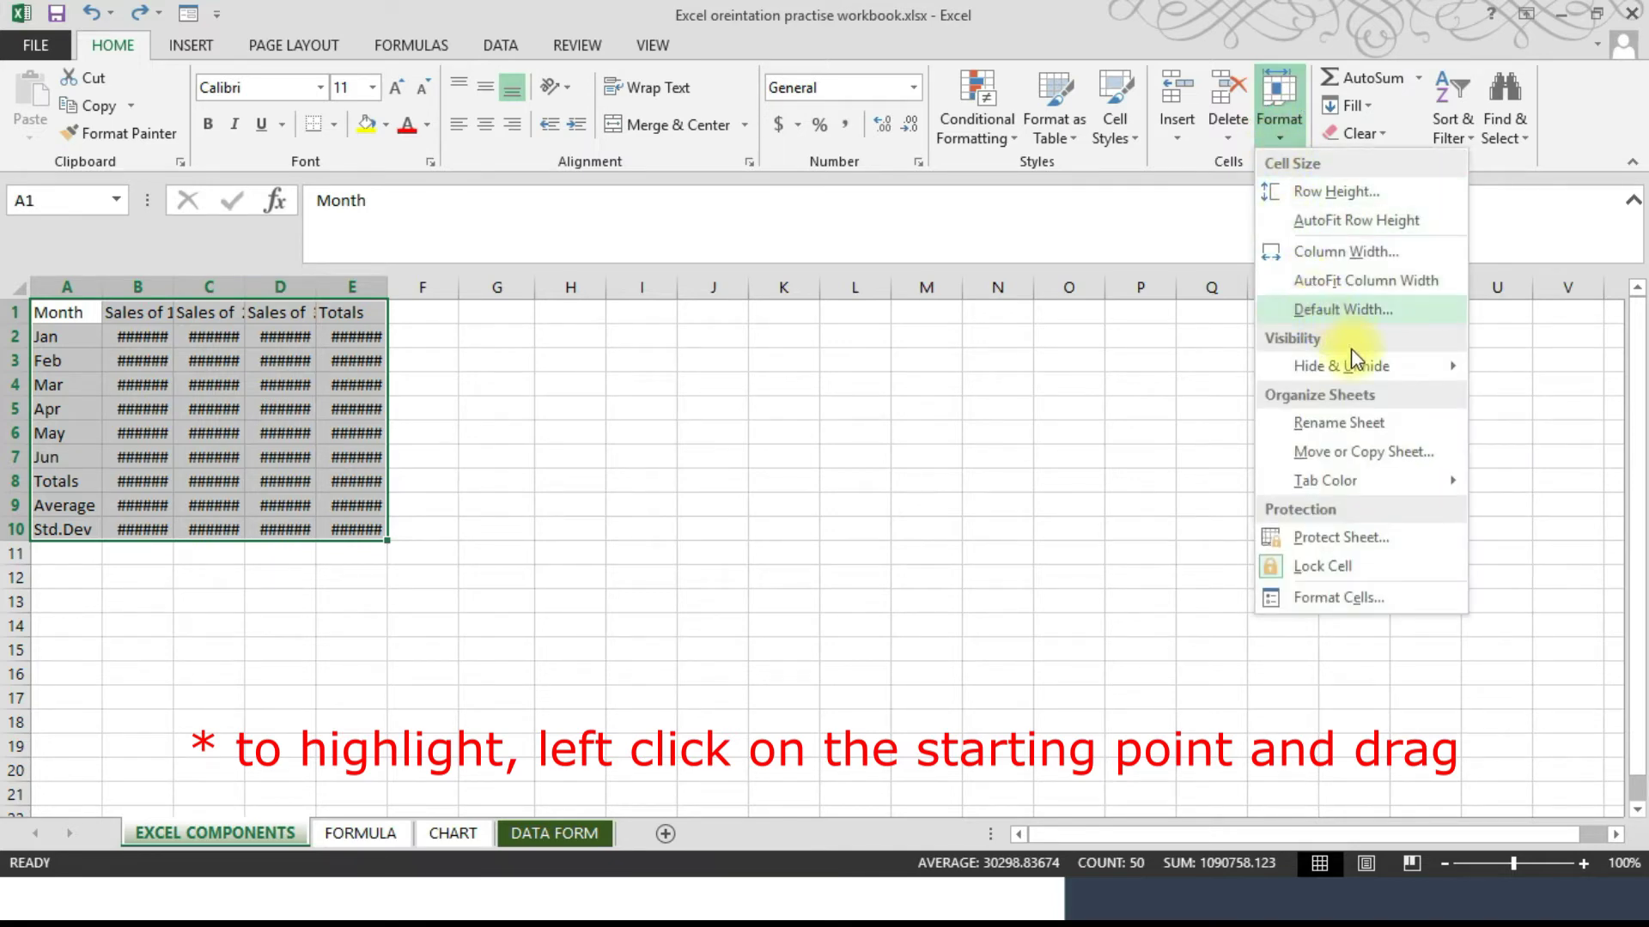
{"action": "left_click", "coordinate": [1378, 278]}
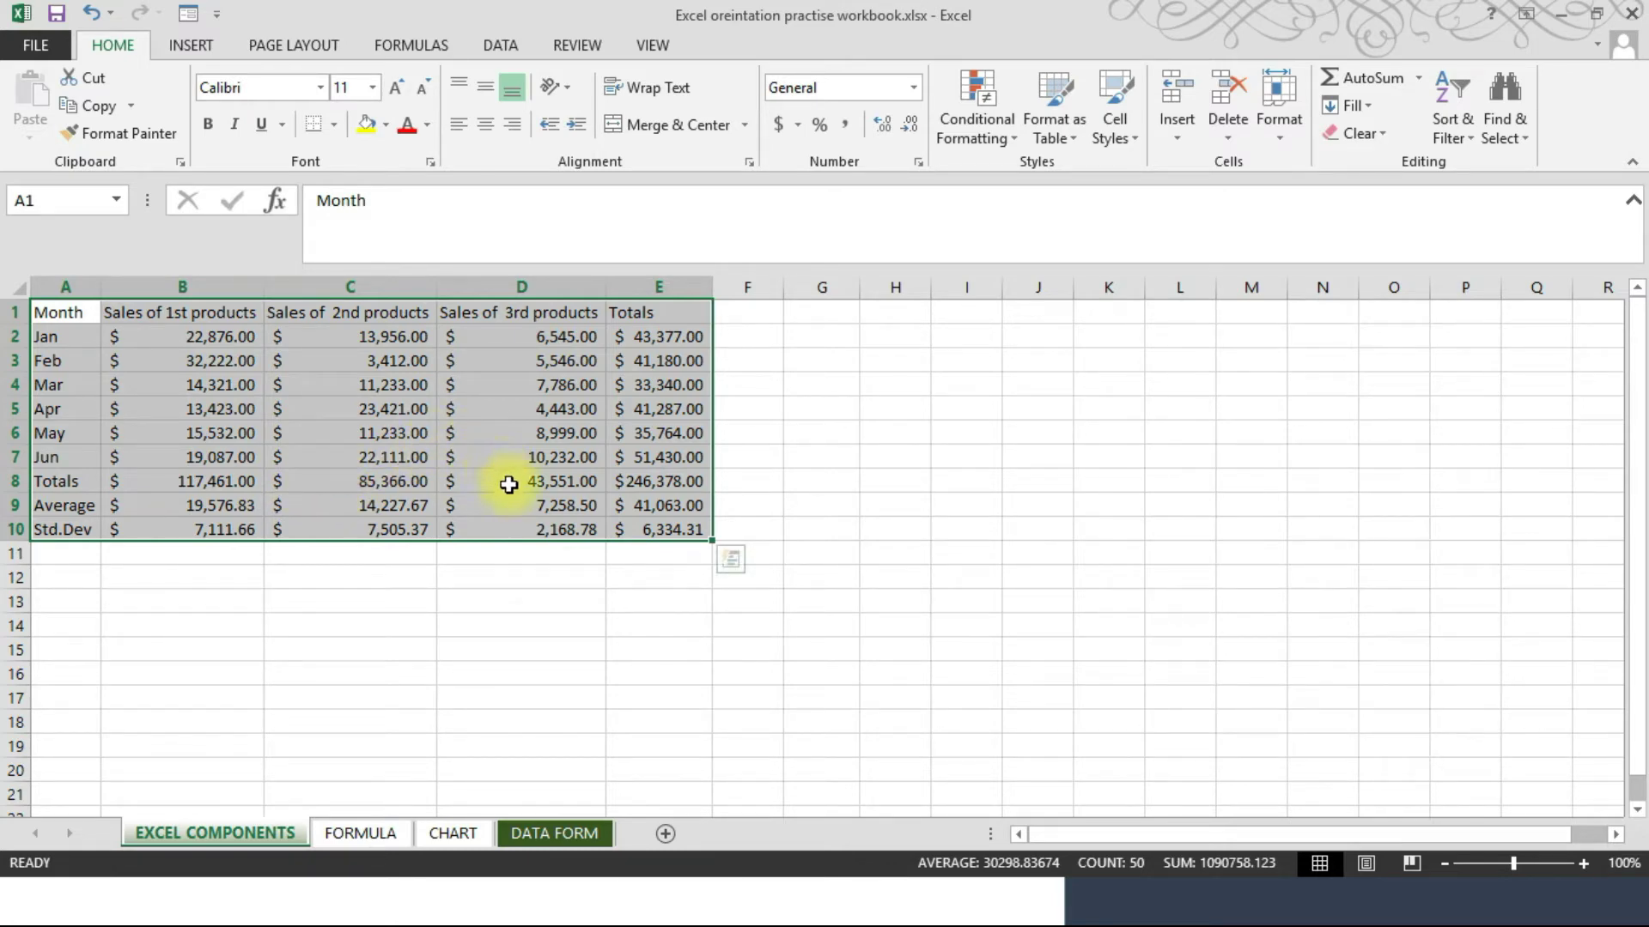
{"action": "left_click", "coordinate": [526, 626]}
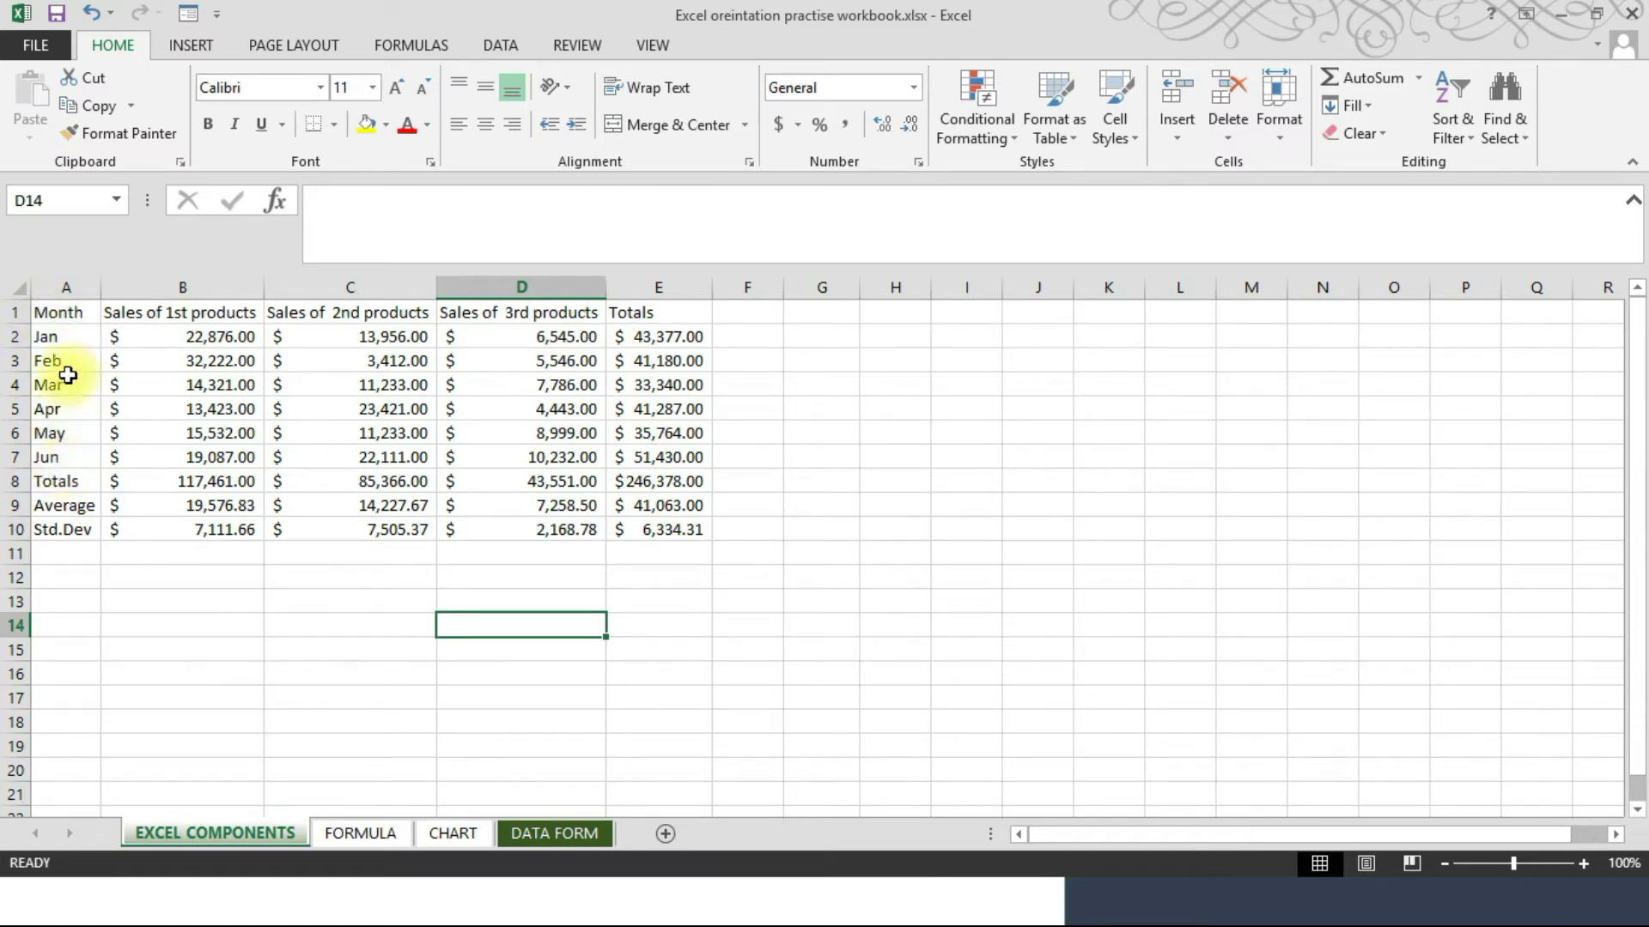
- Select the month names Jan through Jun in cells A2:A7
{"action": "left_click_drag", "start_coordinate": [70, 338], "coordinate": [79, 459]}
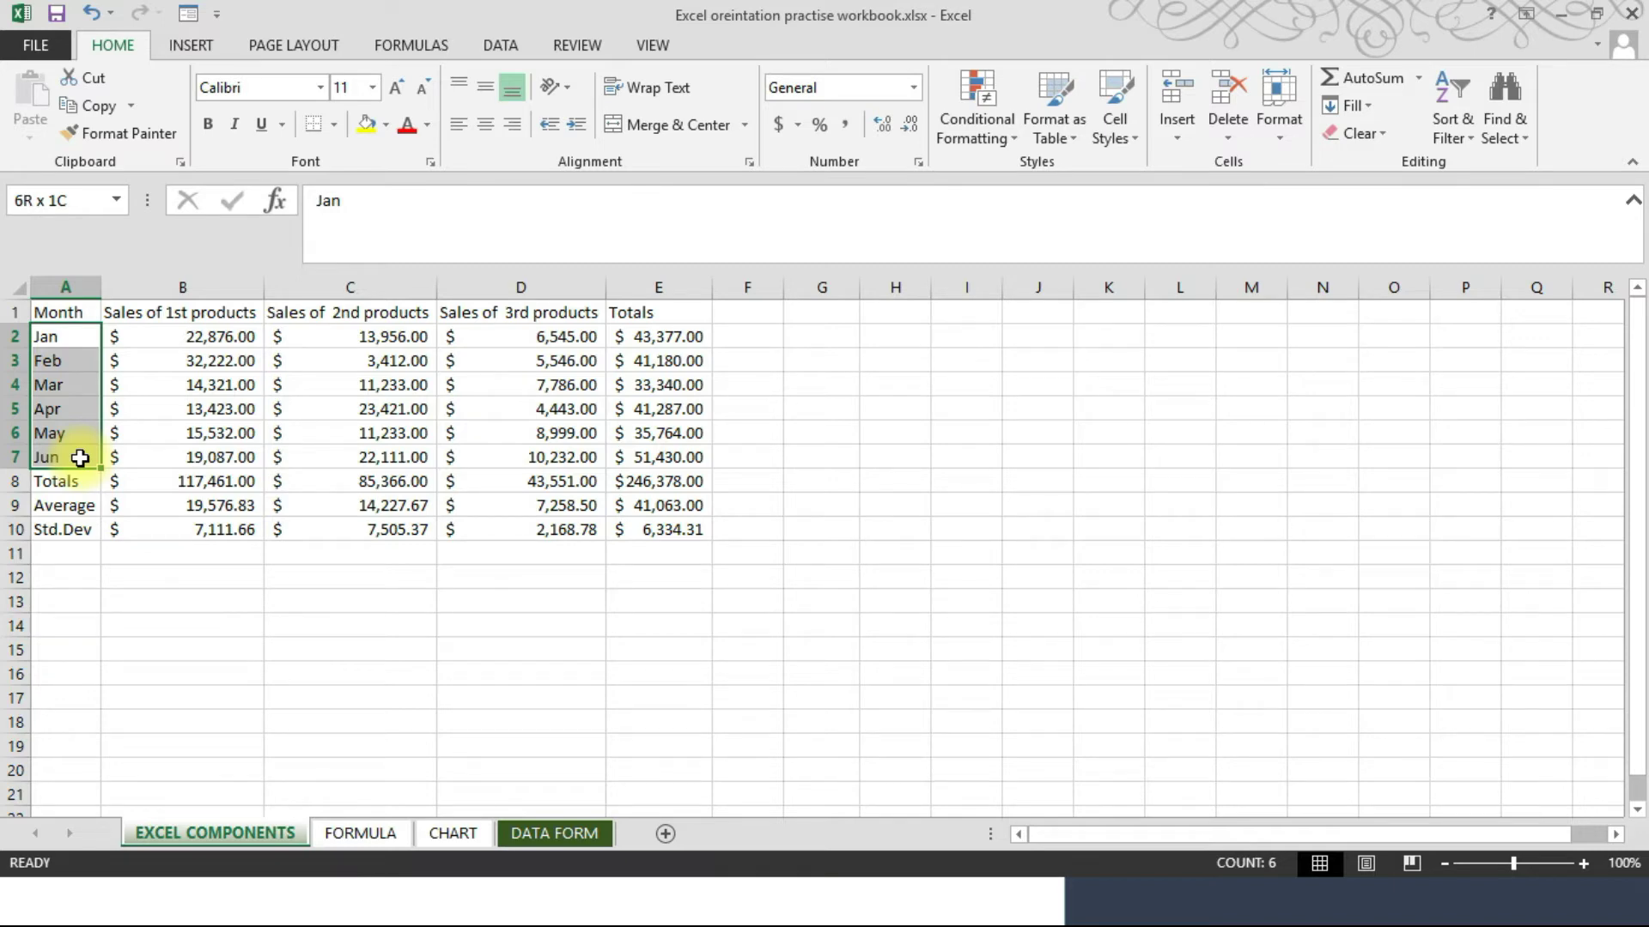
{"action": "left_click_drag", "start_coordinate": [80, 459], "coordinate": [80, 458]}
{"action": "left_click", "coordinate": [82, 337]}
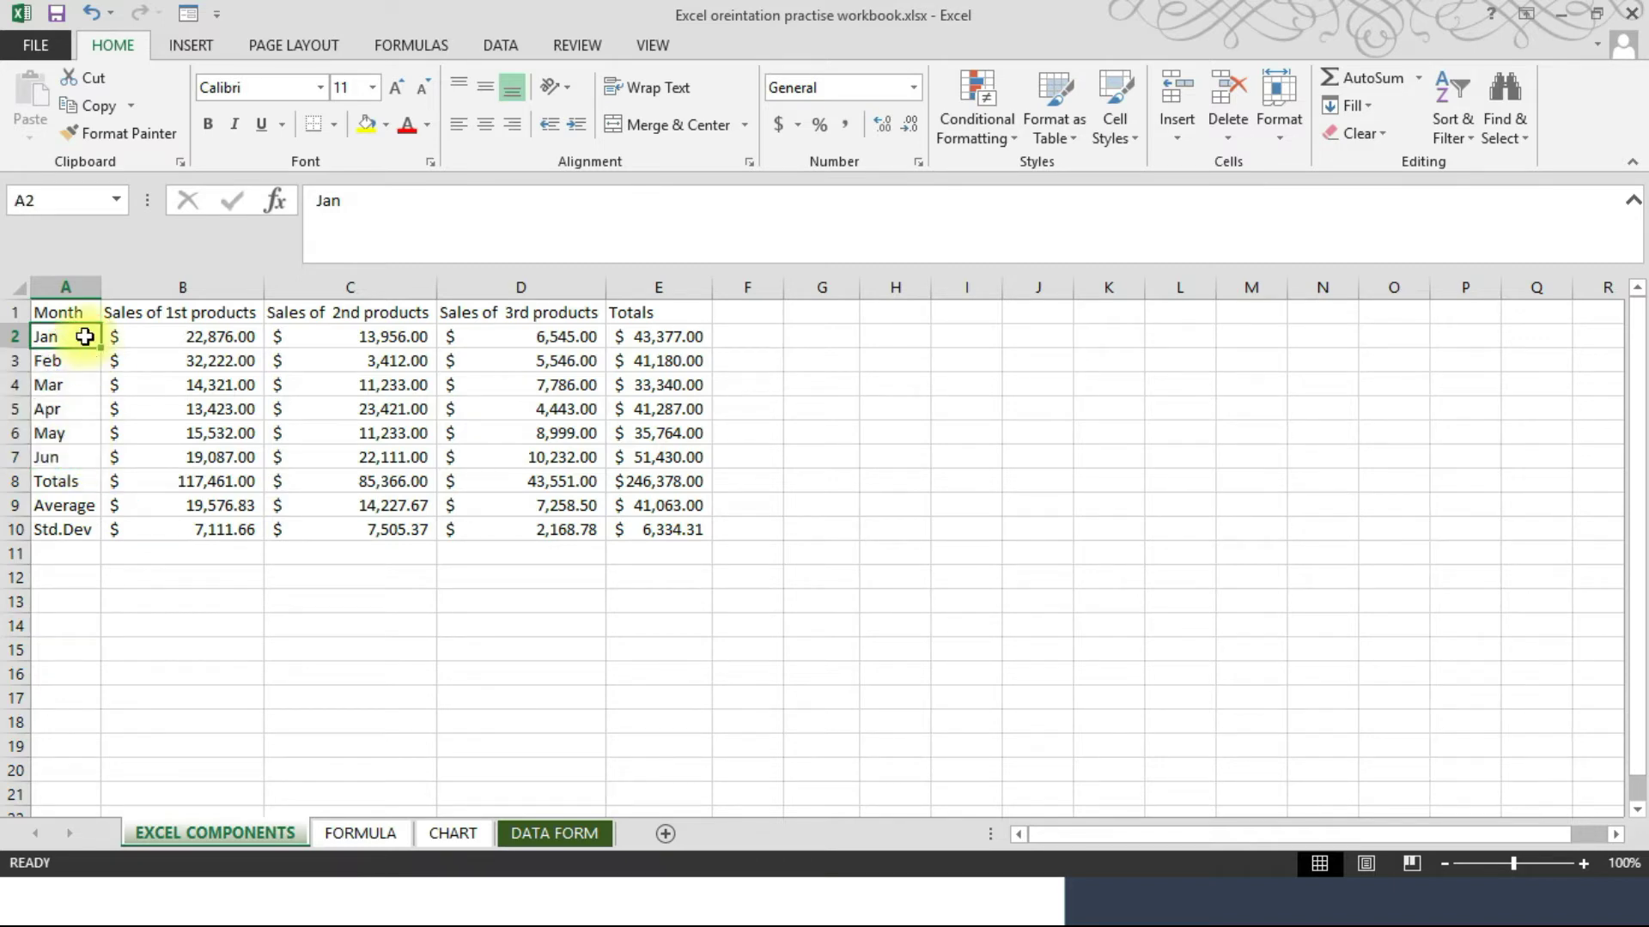
{"action": "left_click_drag", "start_coordinate": [84, 337], "coordinate": [84, 464]}
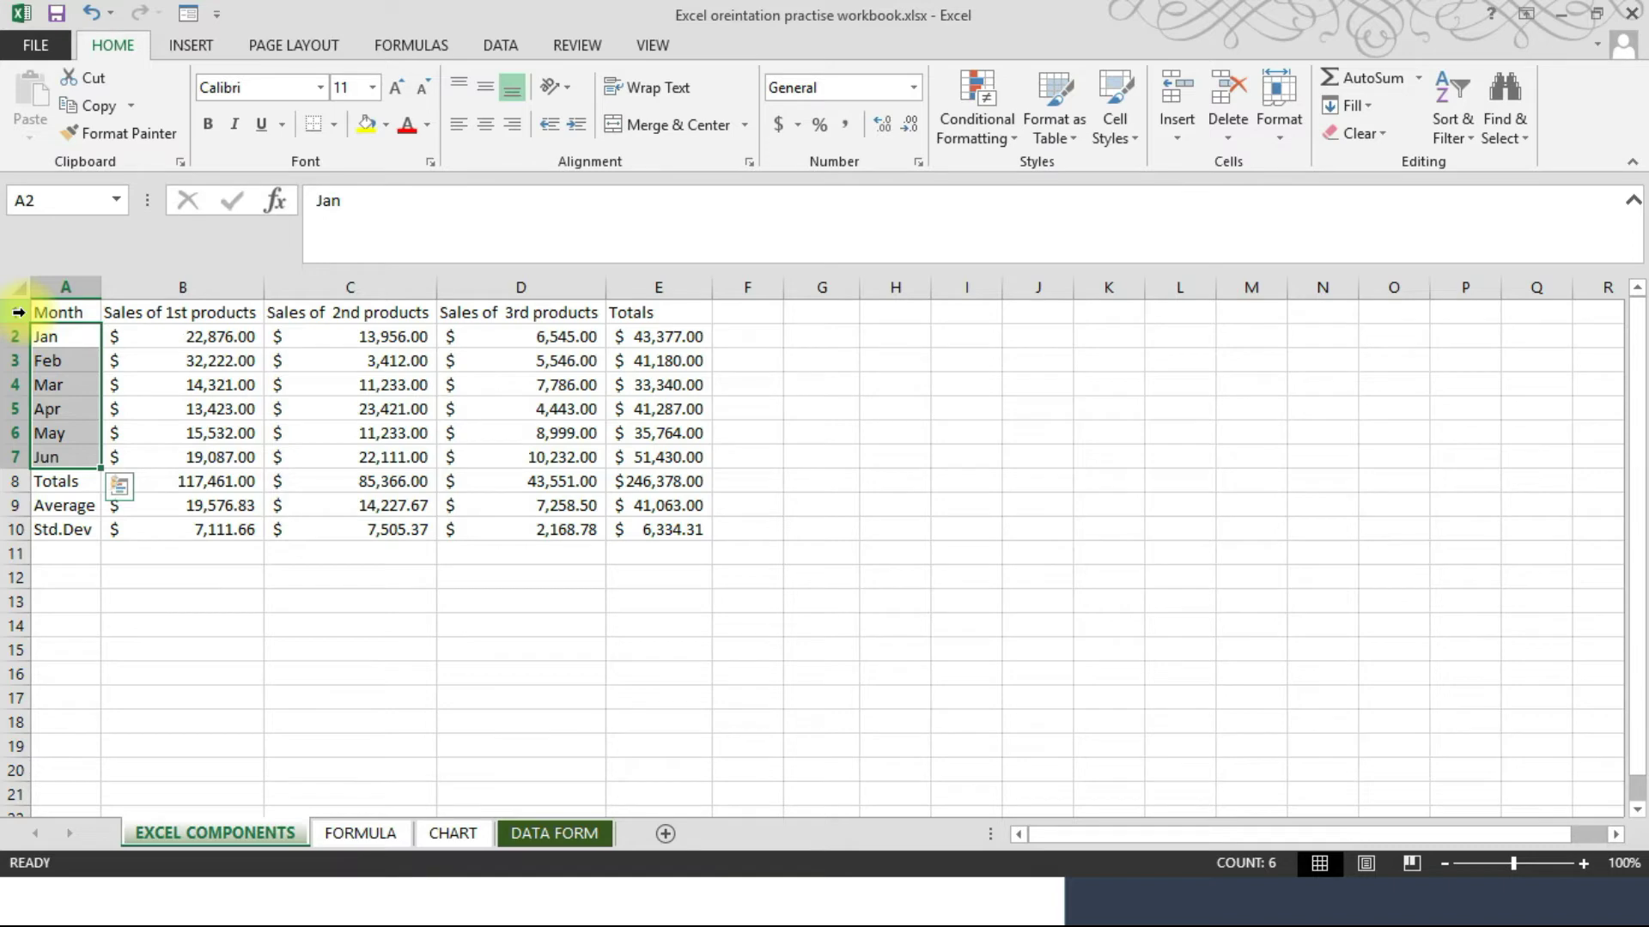
- Select the entire header row 1, followed by columns A, B, C and D one at a time
{"action": "left_click", "coordinate": [17, 312]}
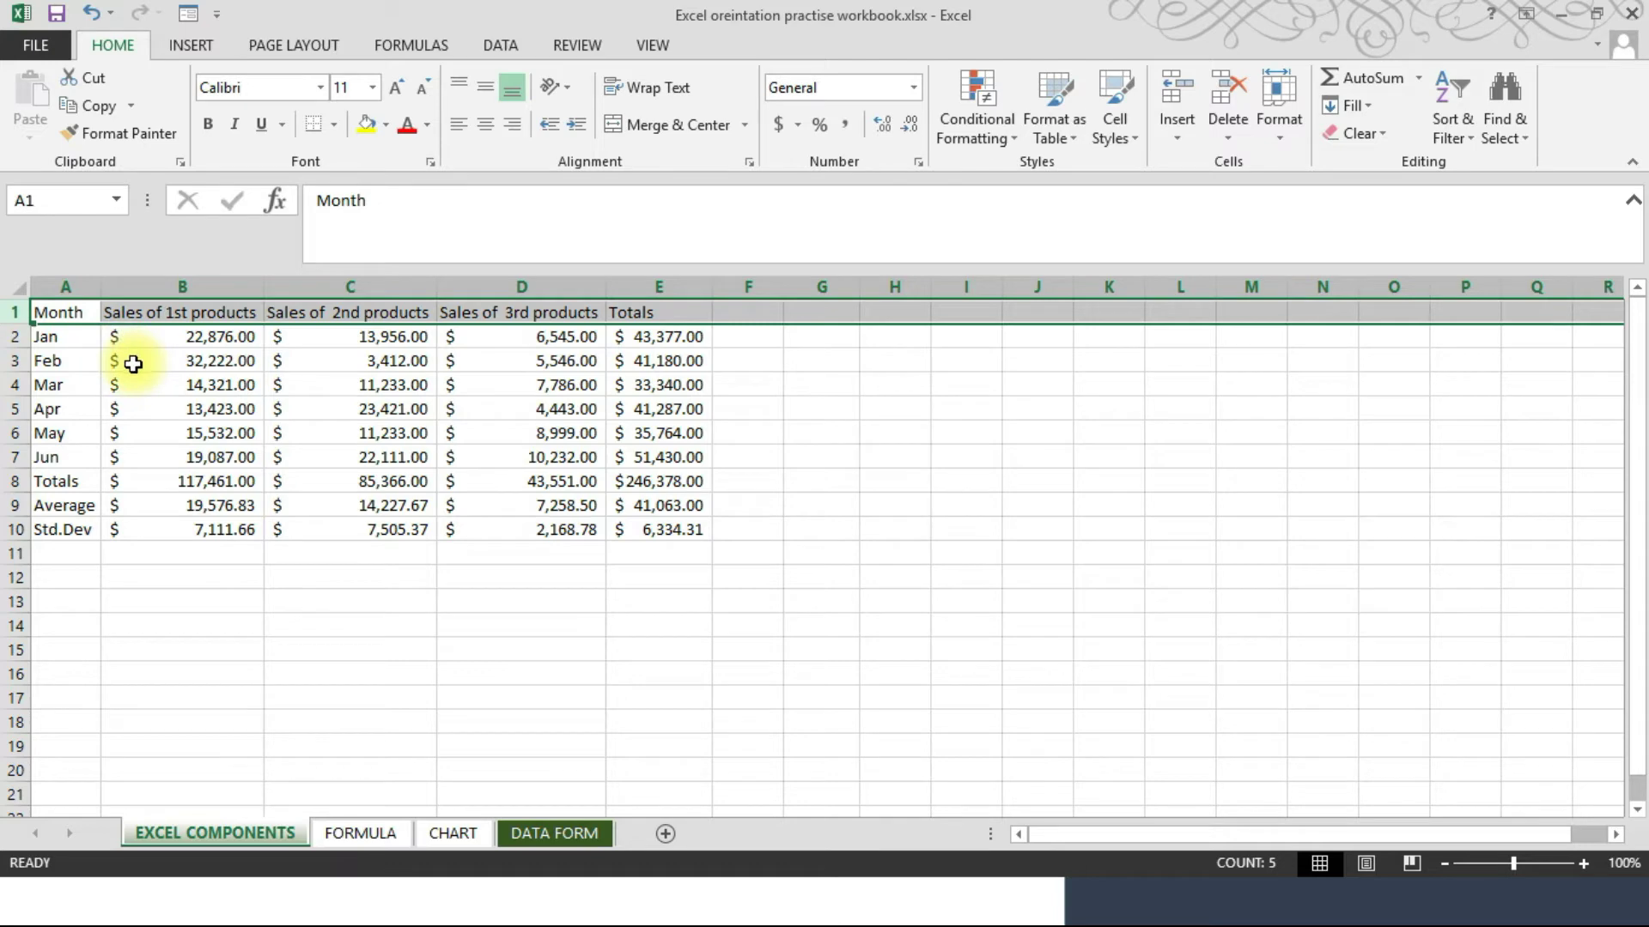
{"action": "left_click", "coordinate": [83, 286]}
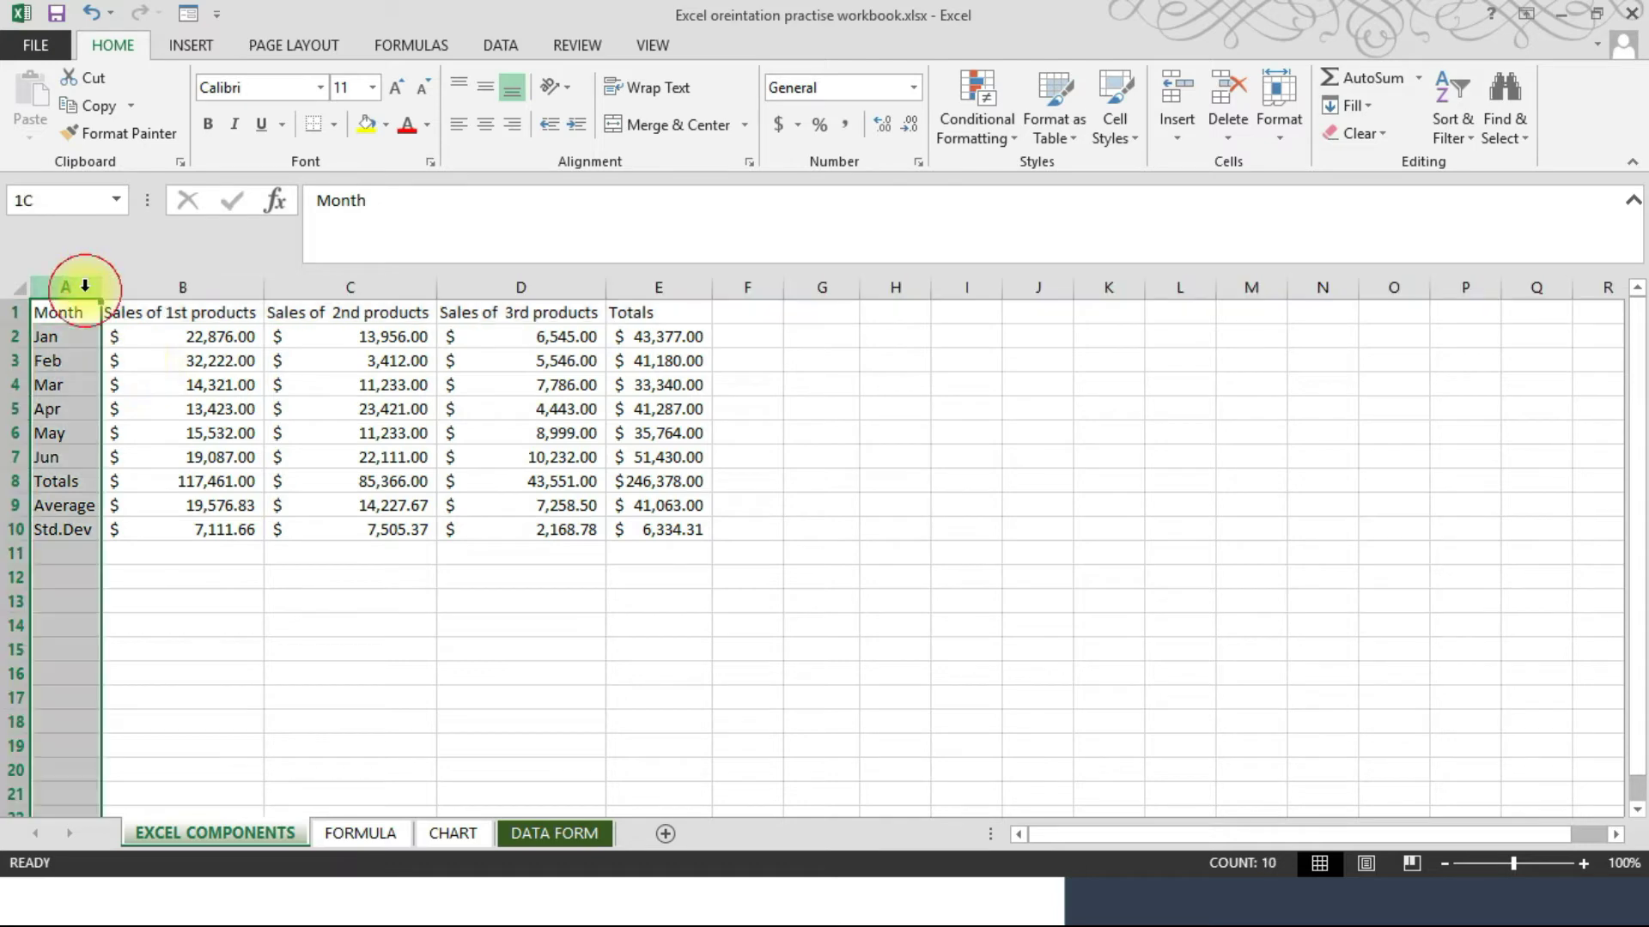
{"action": "left_click", "coordinate": [137, 286]}
{"action": "left_click", "coordinate": [365, 289]}
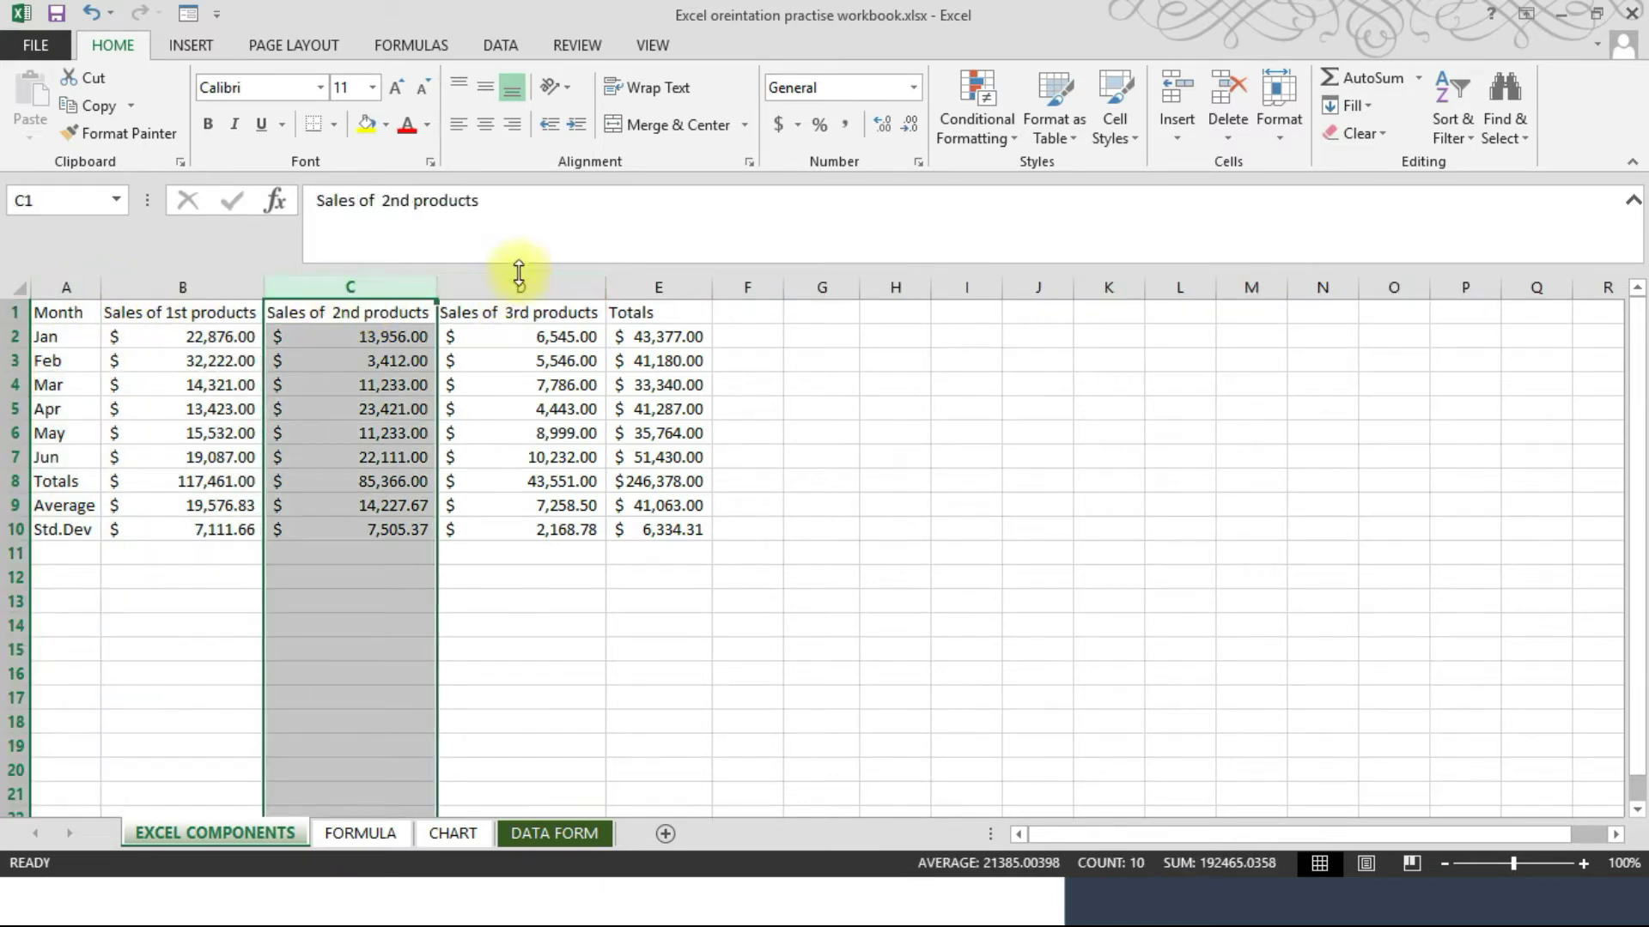
{"action": "left_click", "coordinate": [524, 287]}
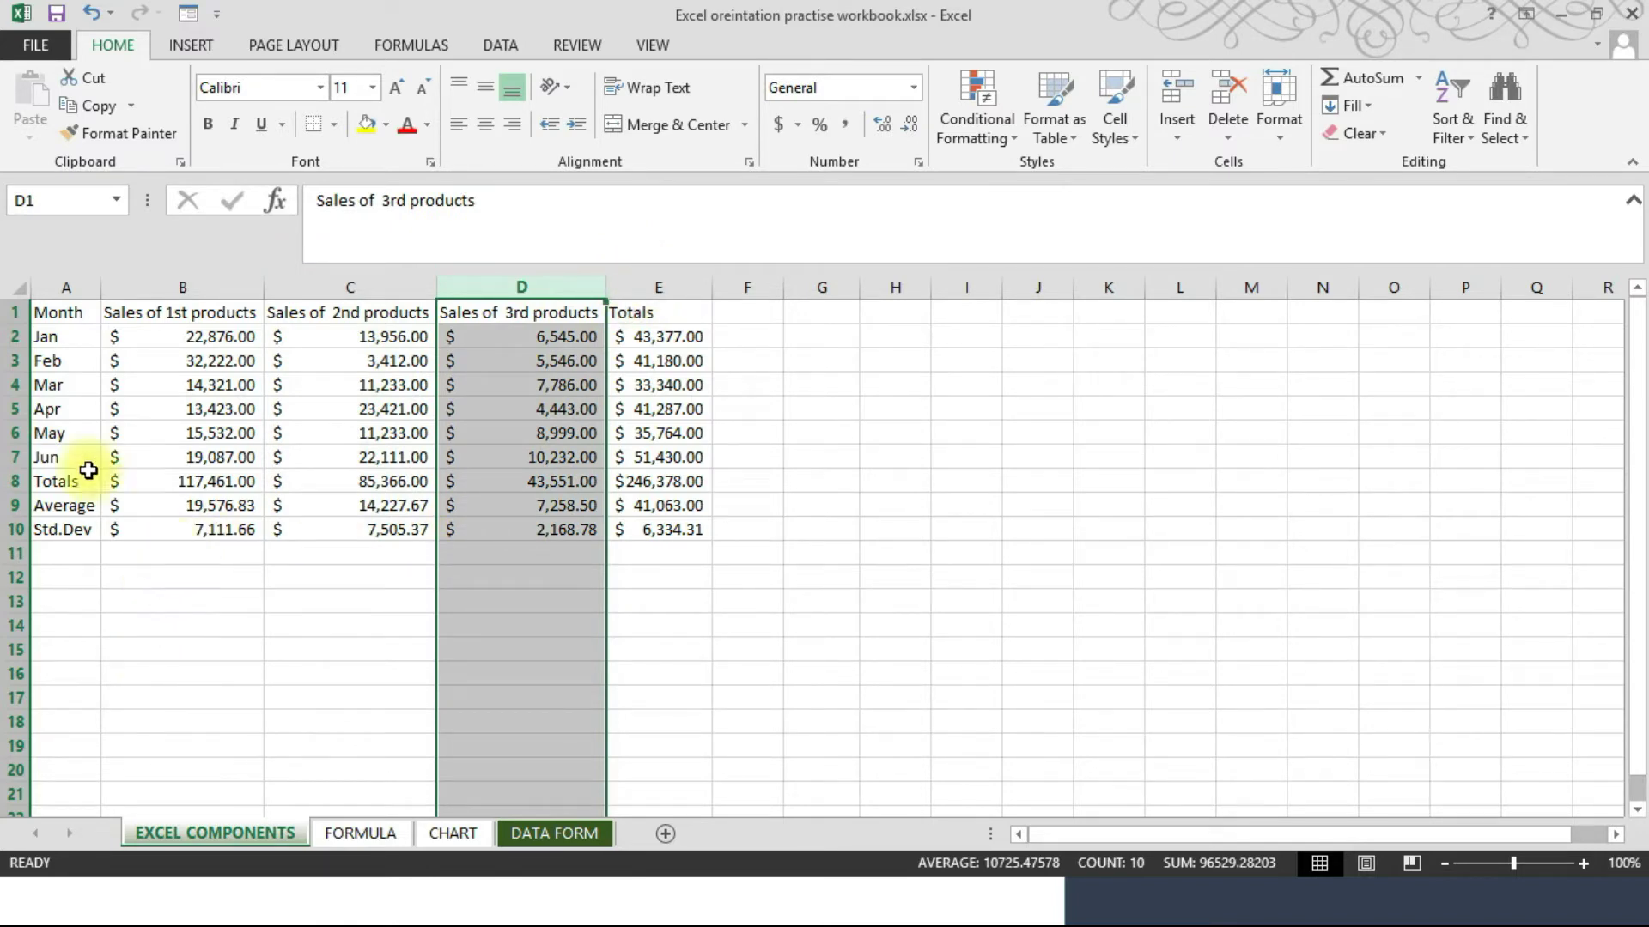
- Select entire rows 1, 4 and 9 one at a time, and clear the selection
{"action": "left_click", "coordinate": [17, 312]}
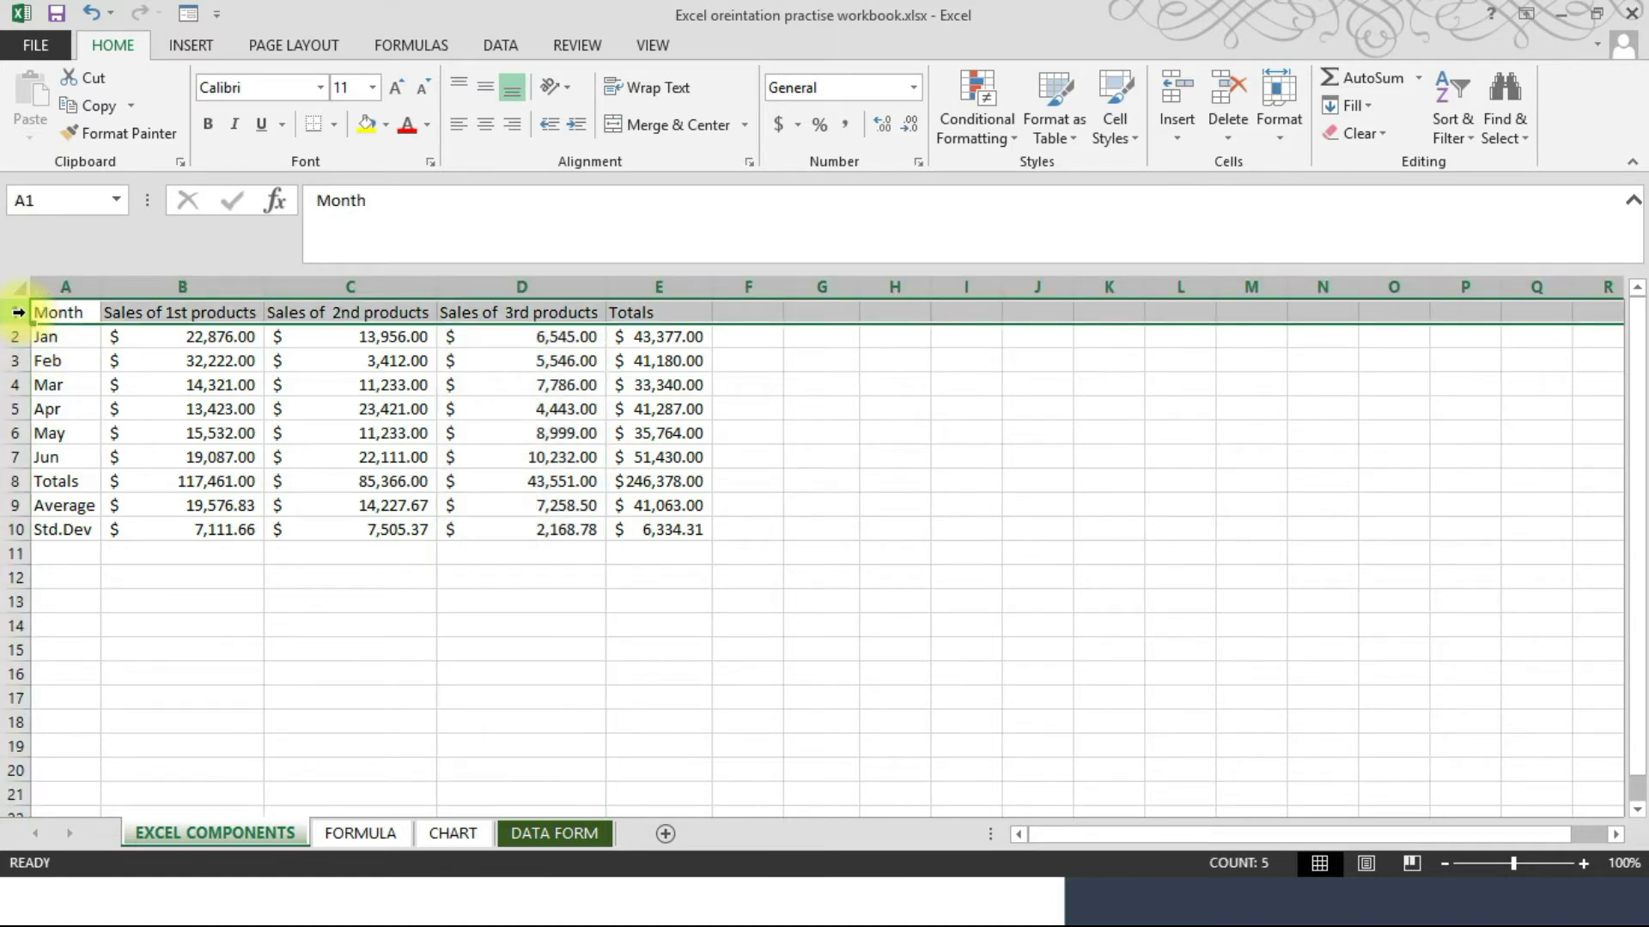
{"action": "left_click", "coordinate": [14, 385]}
{"action": "left_click", "coordinate": [14, 504]}
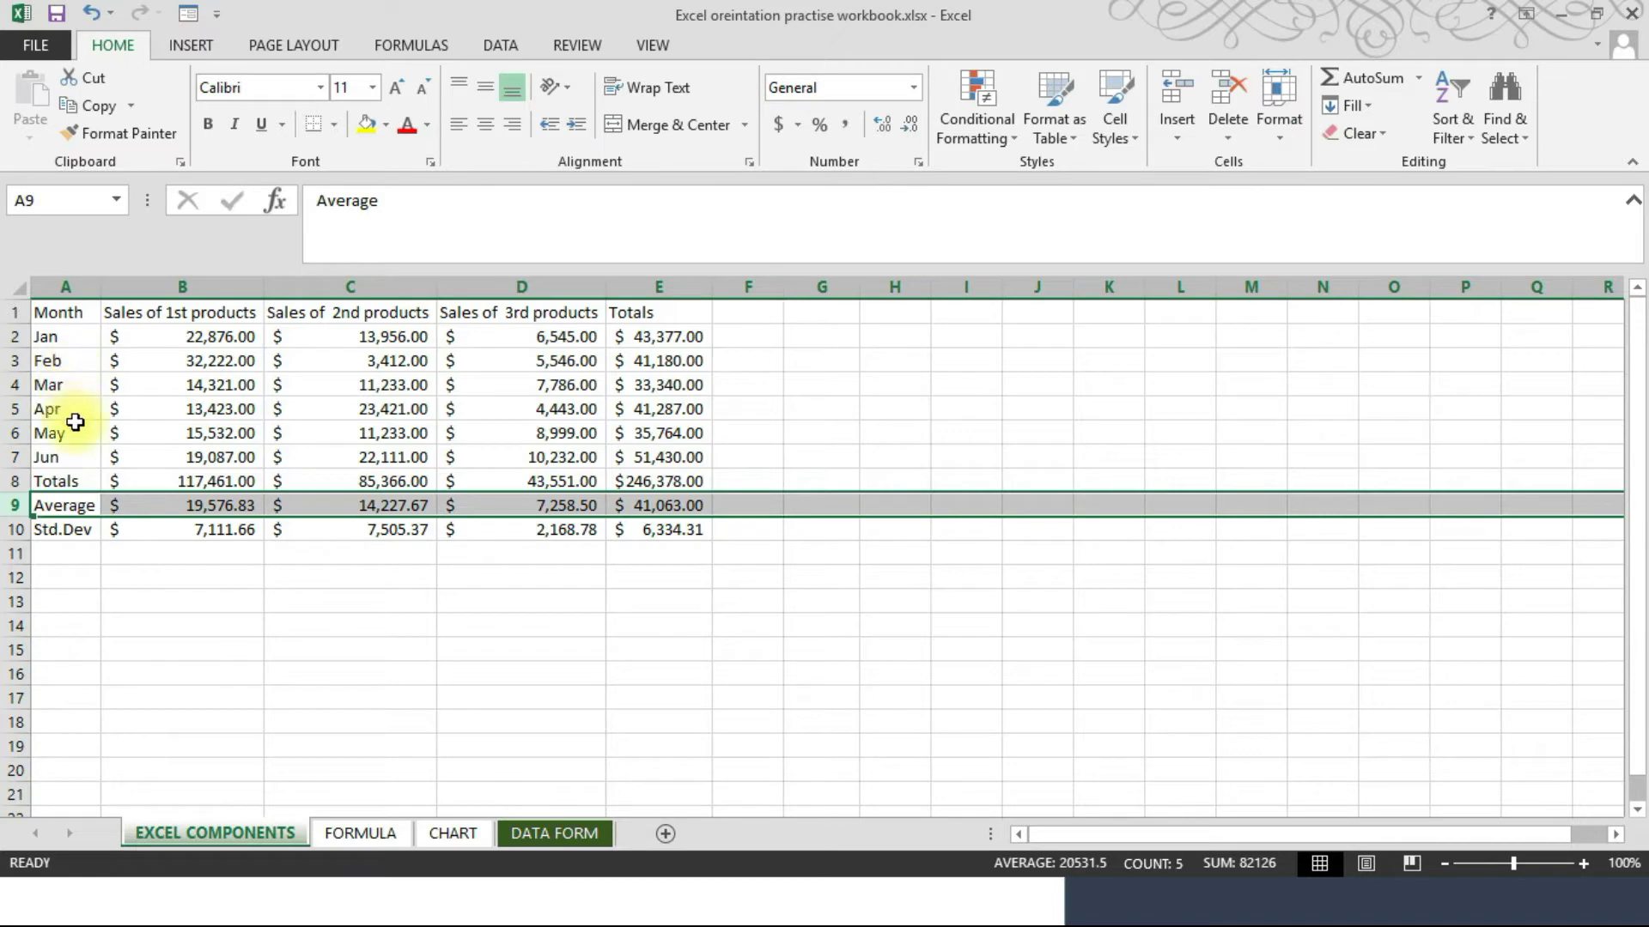
{"action": "left_click", "coordinate": [133, 652]}
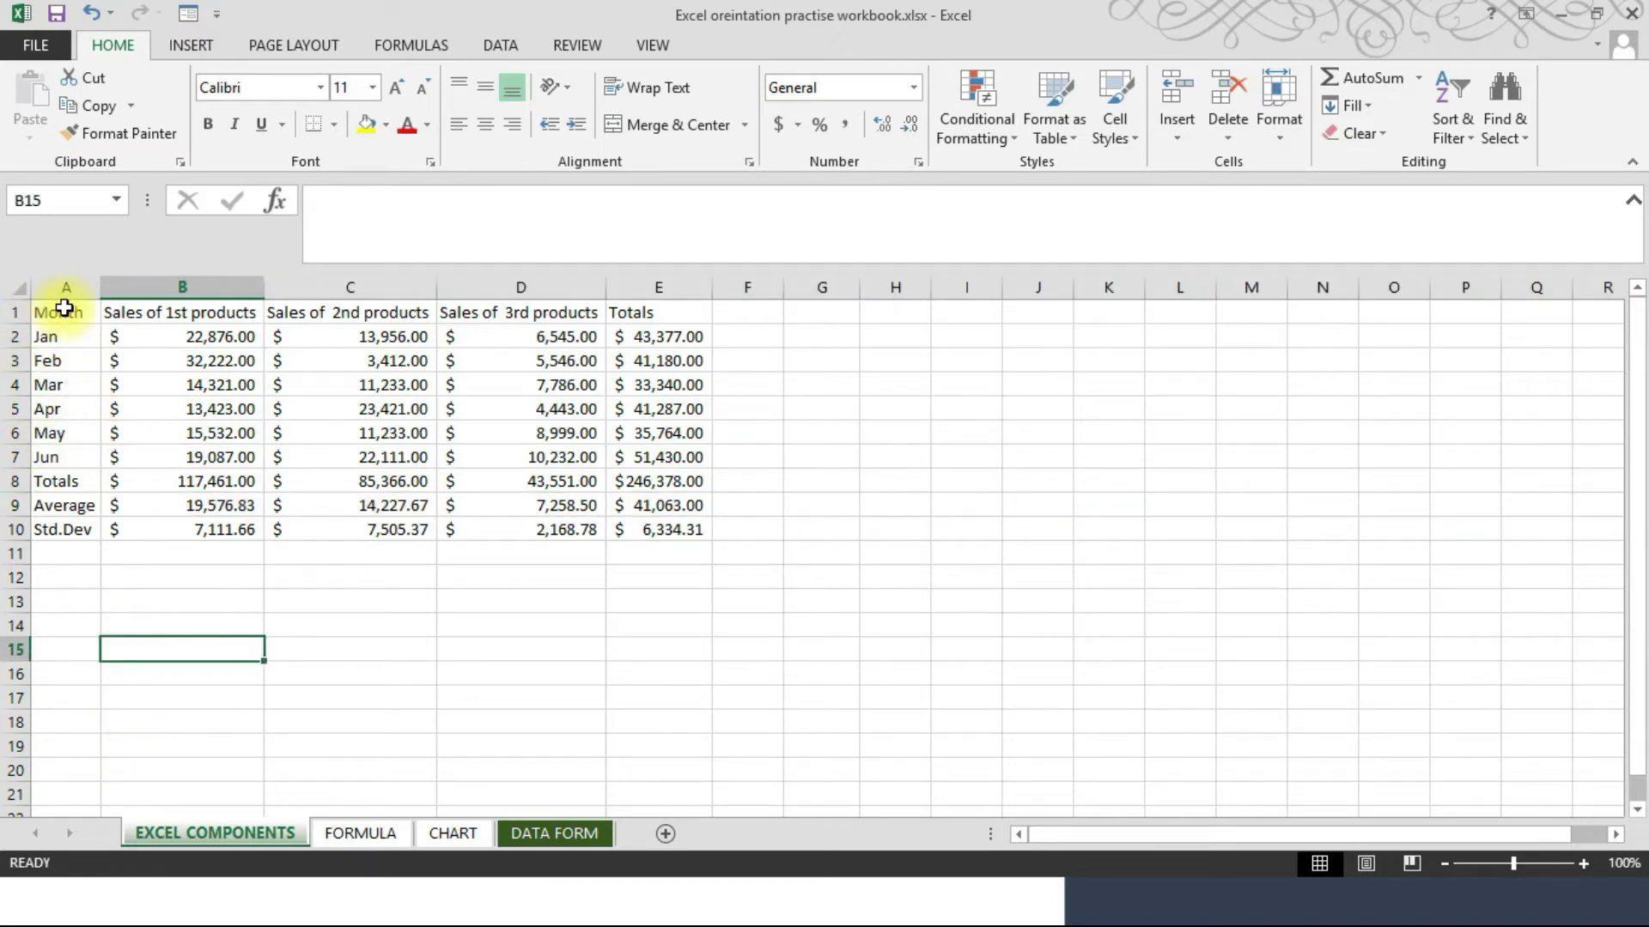
- Select all of row 1 and all of column A in turn, and deselect them
{"action": "left_click", "coordinate": [18, 313]}
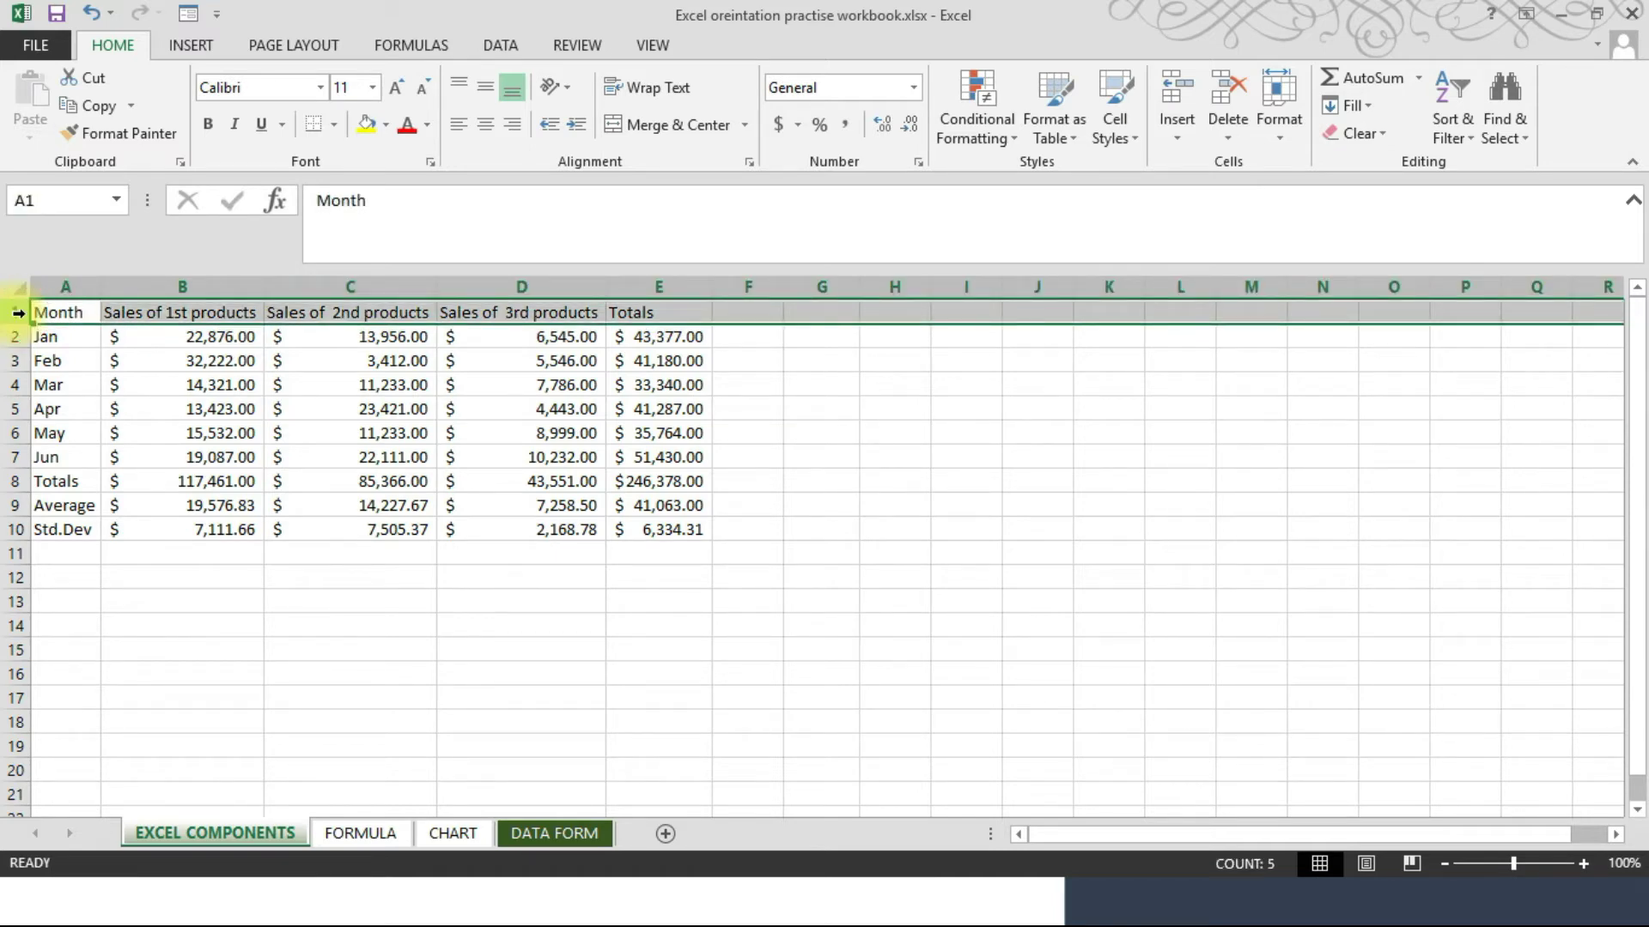
{"action": "left_click", "coordinate": [73, 287]}
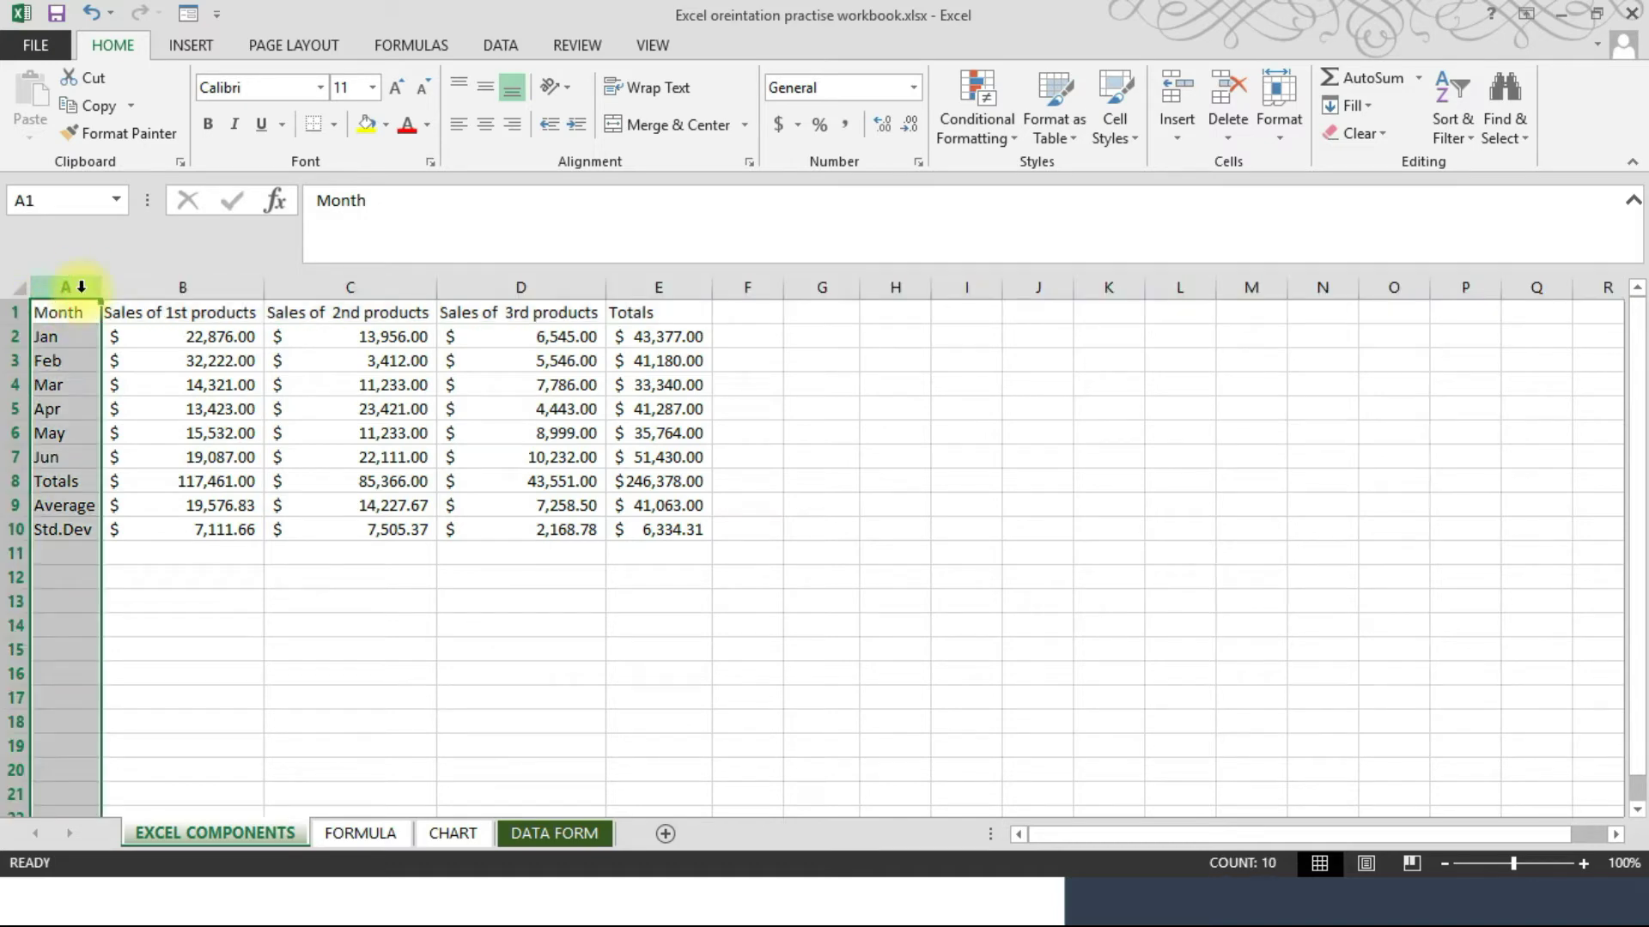
{"action": "left_click", "coordinate": [235, 573]}
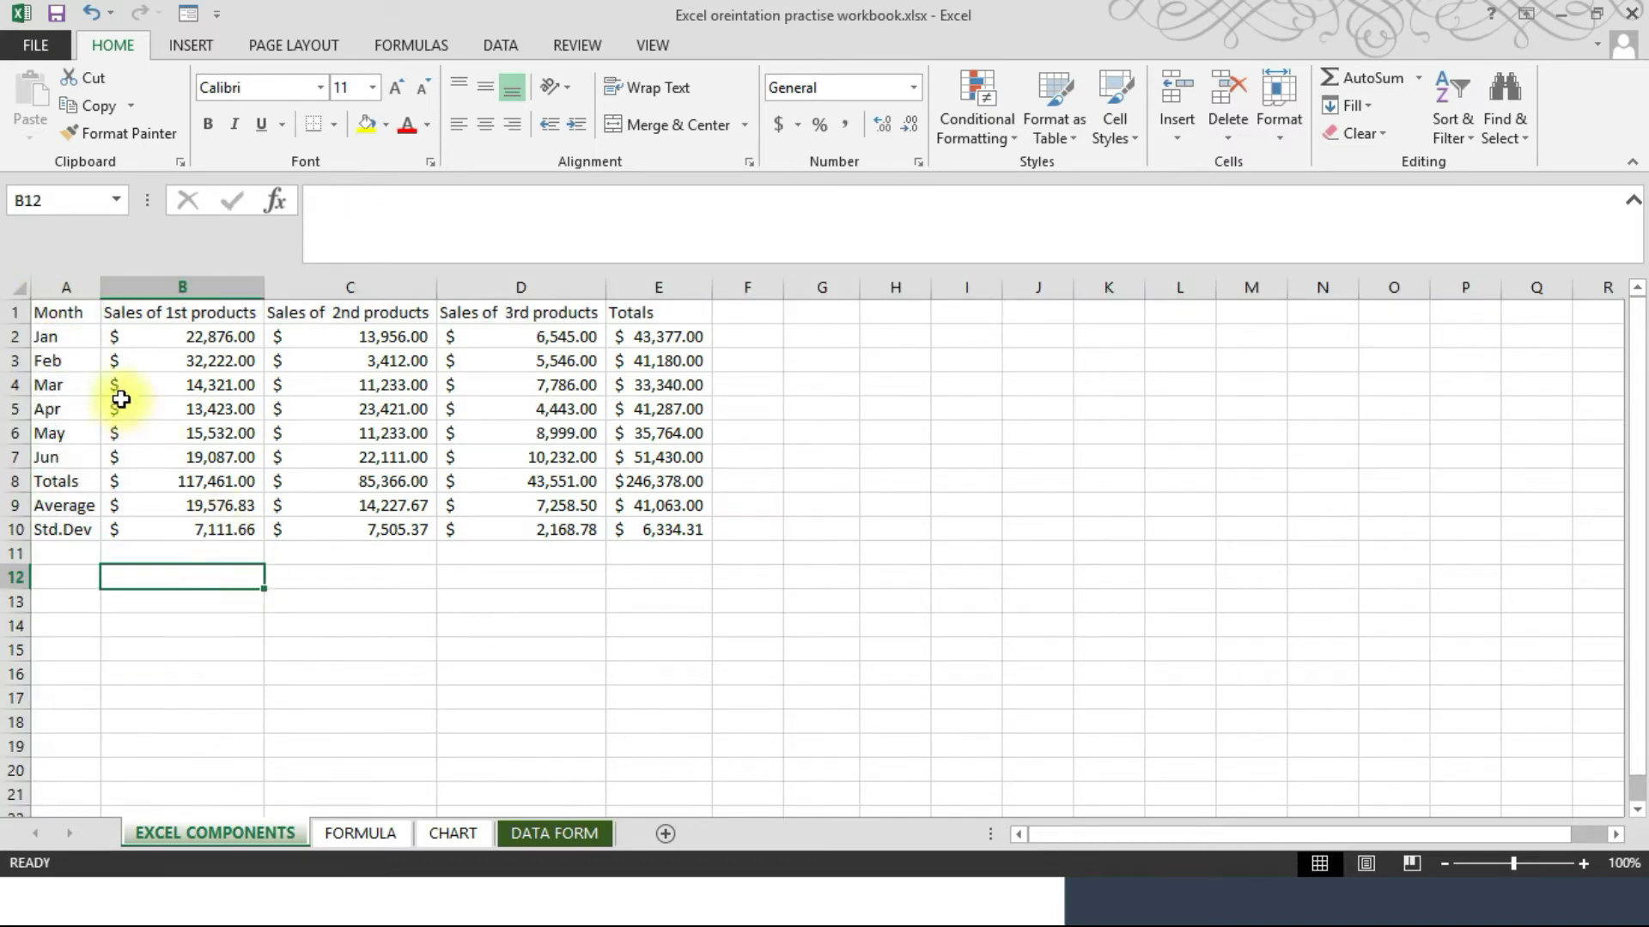
- Select the adjacent columns A through M, and separately the adjacent rows 1 through 13, clearing each selection
{"action": "left_click_drag", "start_coordinate": [77, 301], "coordinate": [1269, 456]}
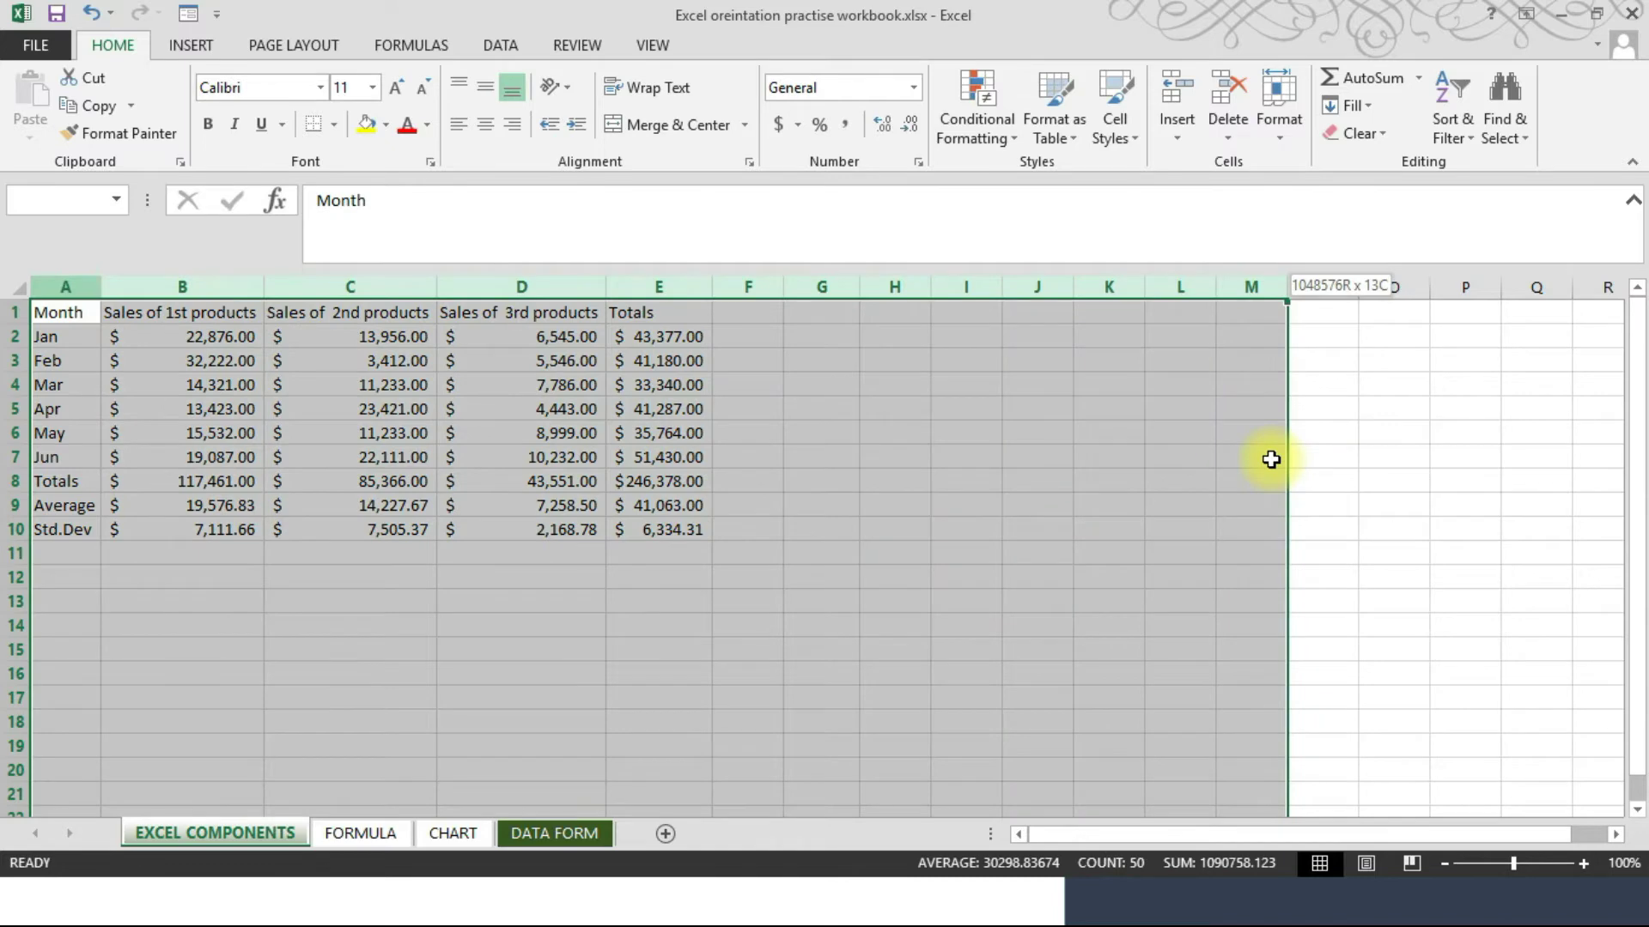
{"action": "left_click", "coordinate": [1352, 505]}
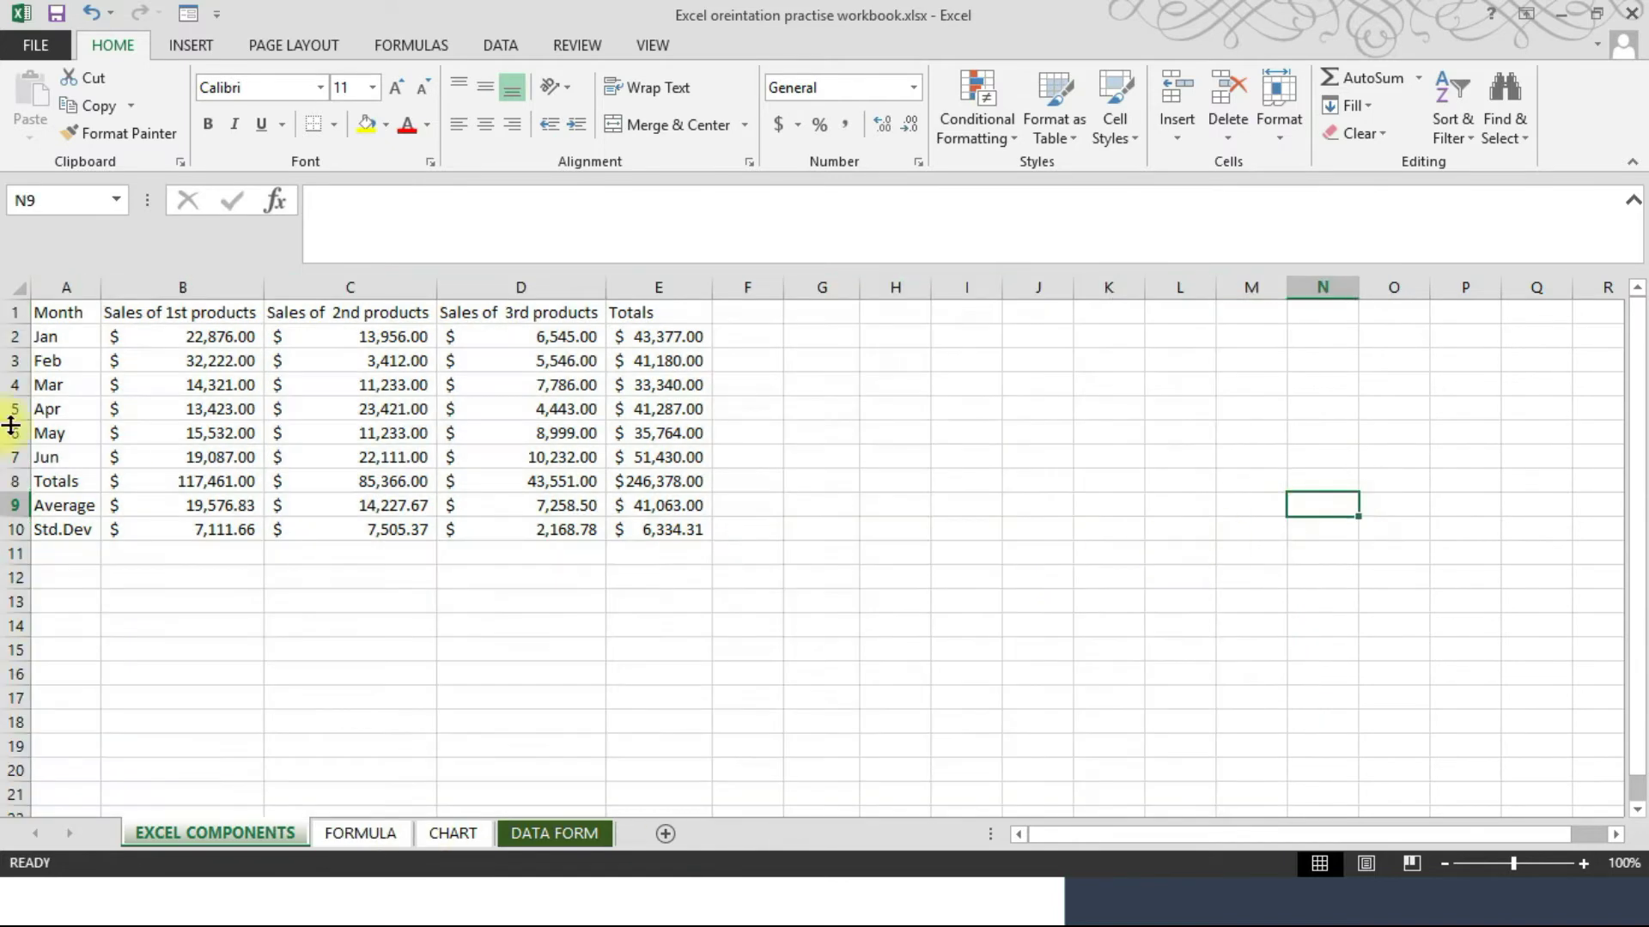
{"action": "left_click_drag", "start_coordinate": [13, 312], "coordinate": [9, 600]}
{"action": "left_click", "coordinate": [184, 647]}
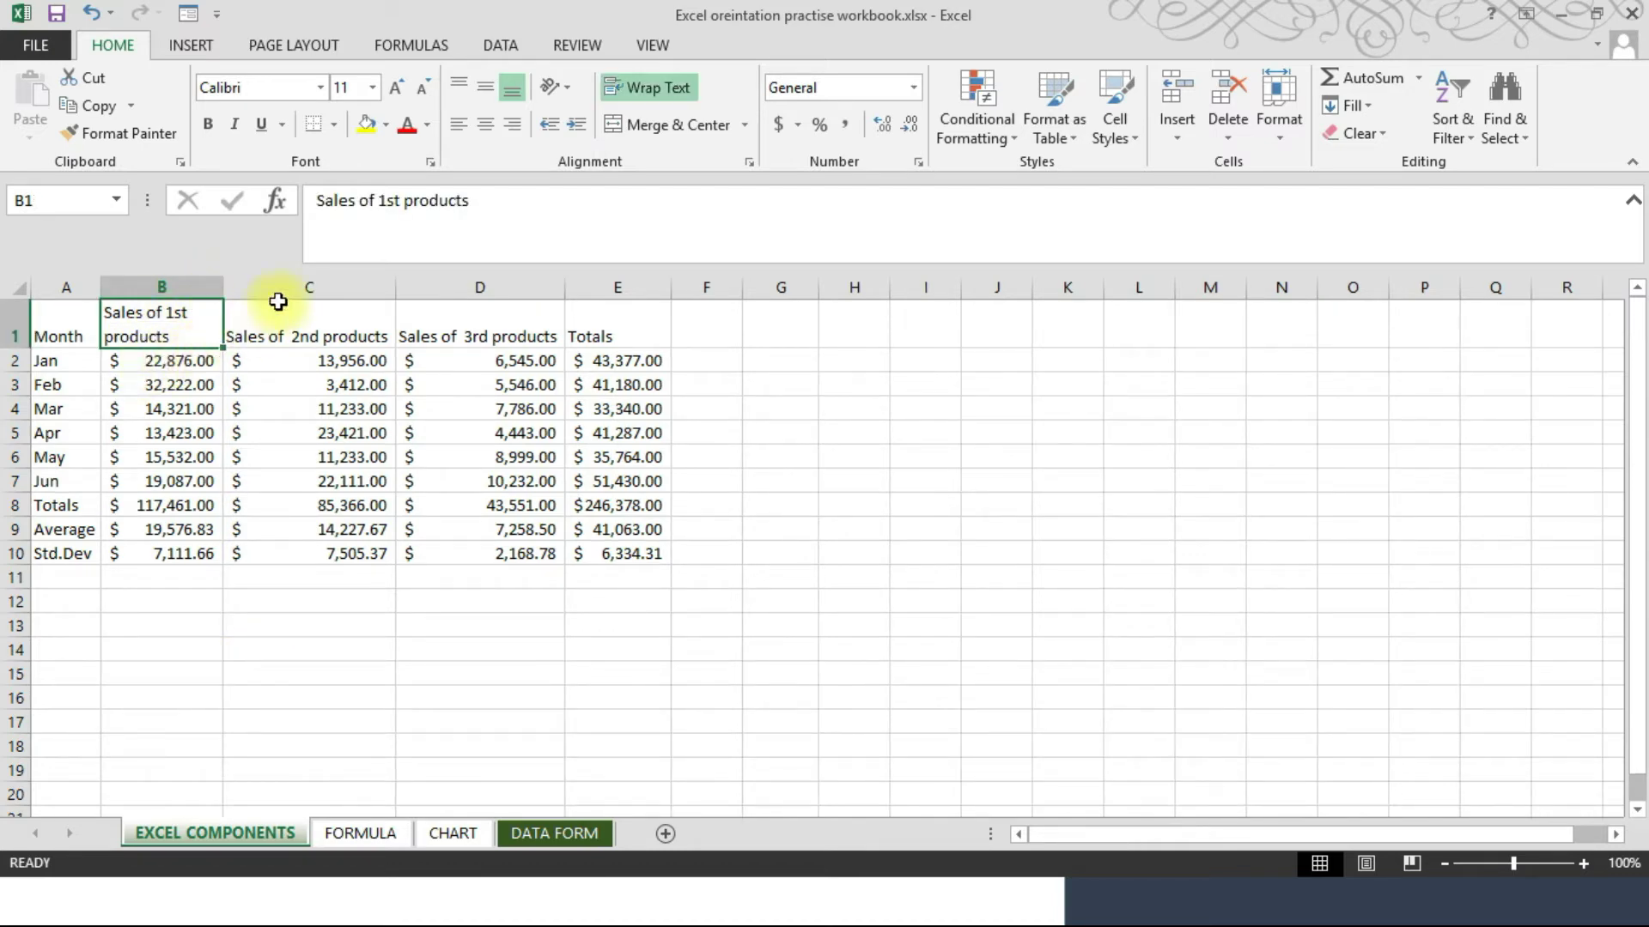
- Align the header in B1 to the left, to the right and finally to the centre
{"action": "left_click", "coordinate": [457, 129]}
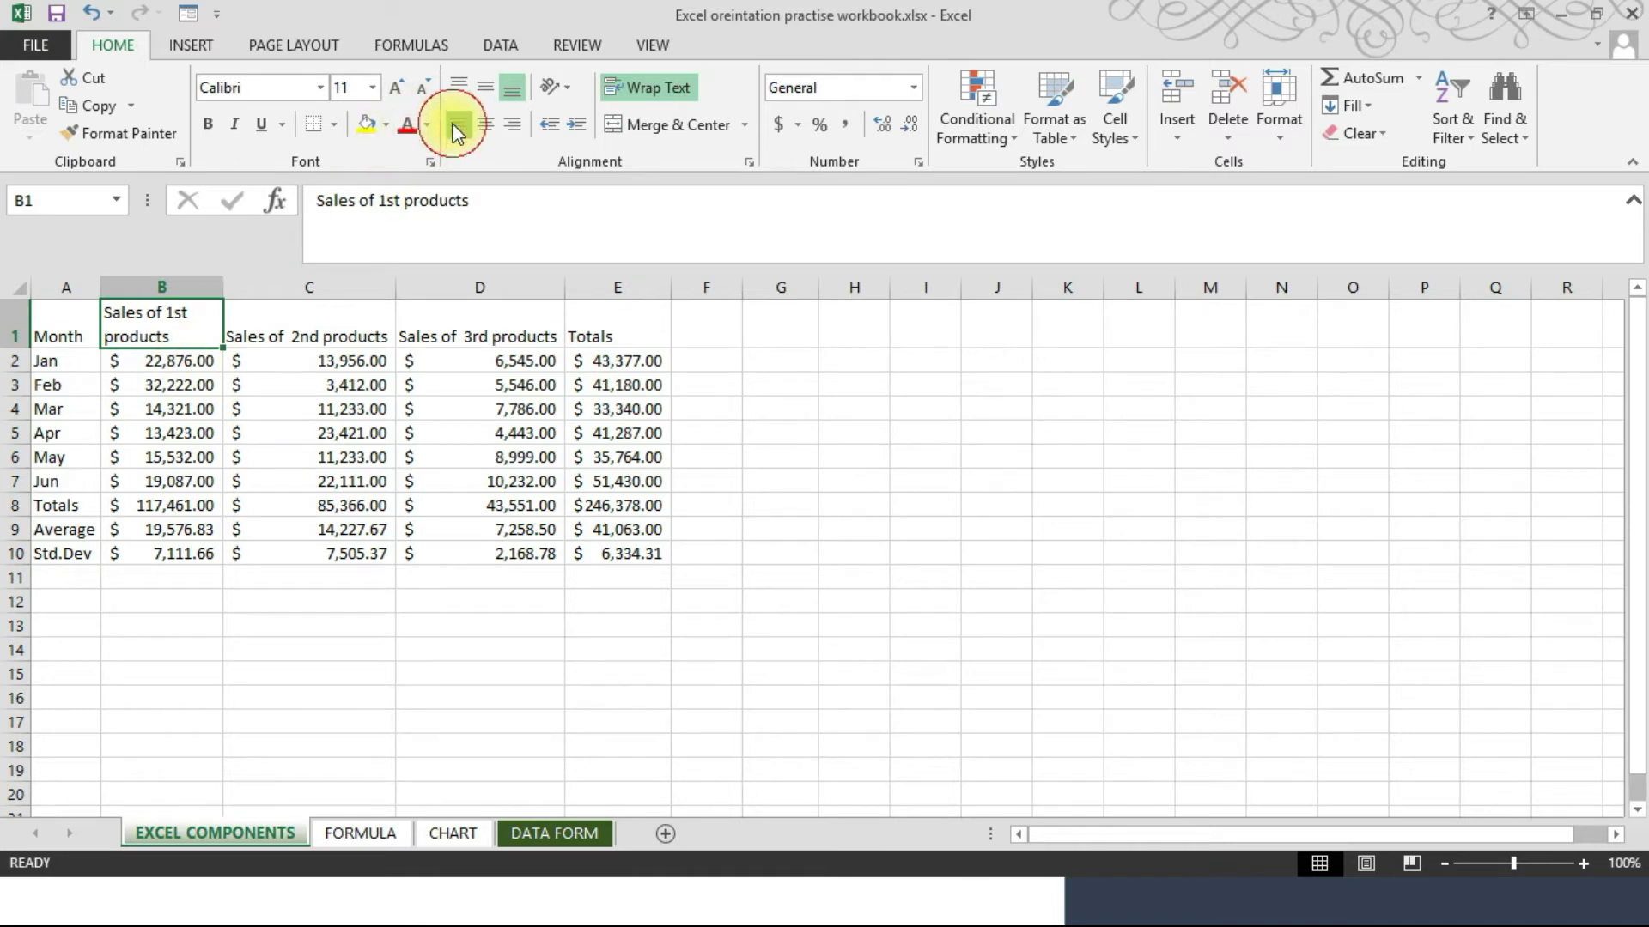
{"action": "left_click", "coordinate": [511, 125]}
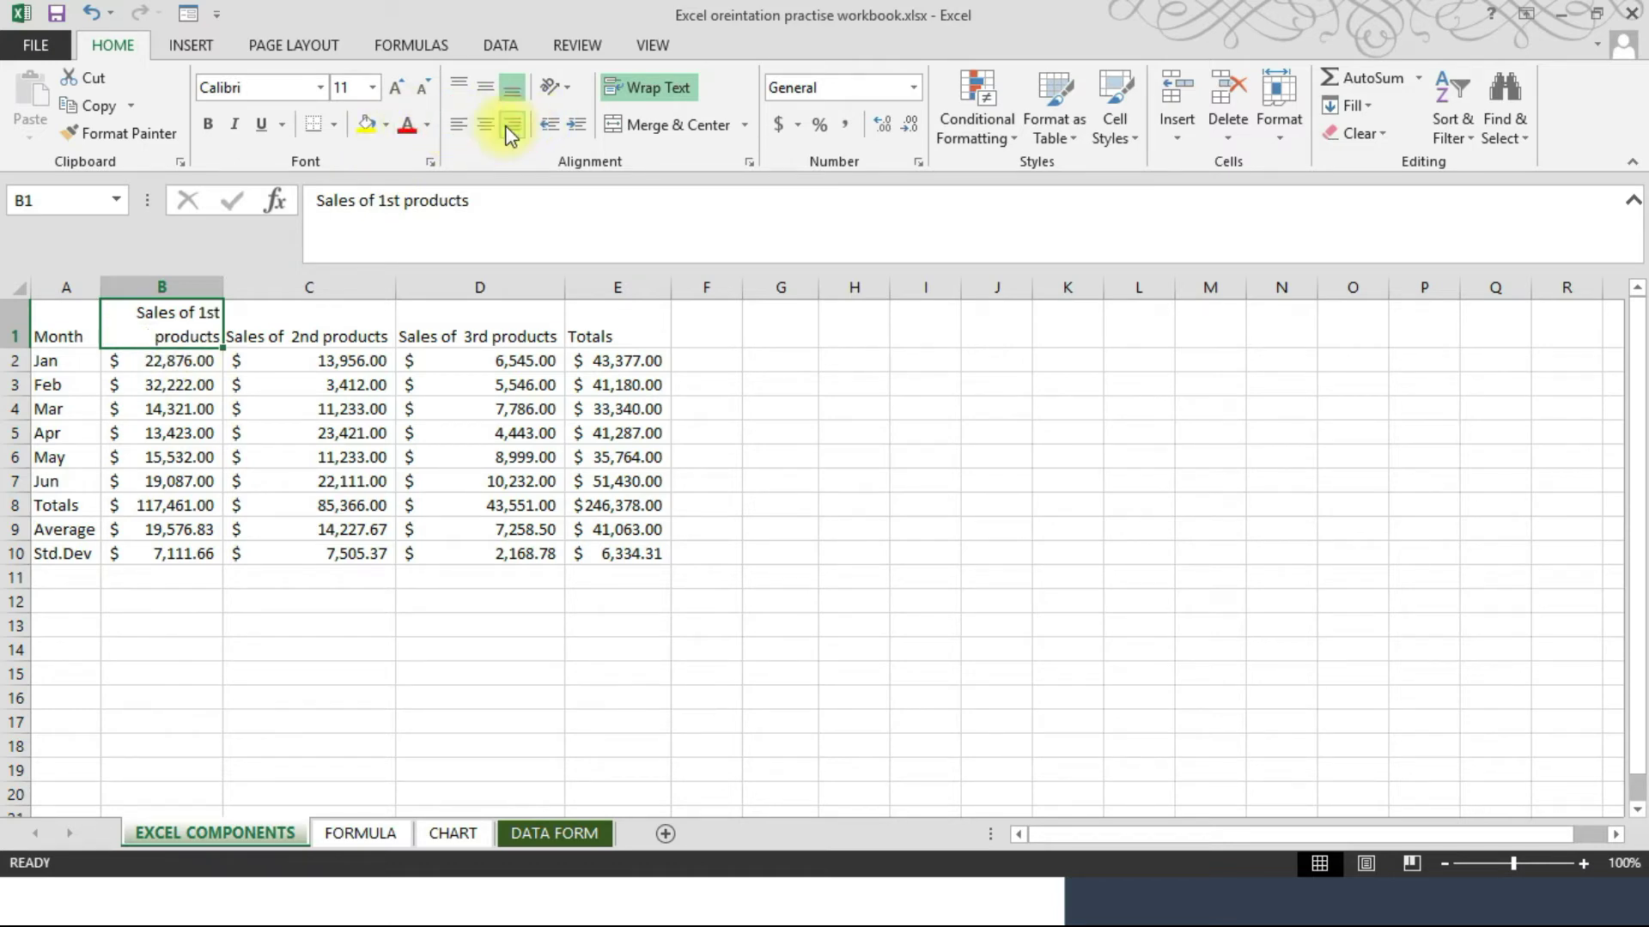
{"action": "left_click", "coordinate": [484, 126]}
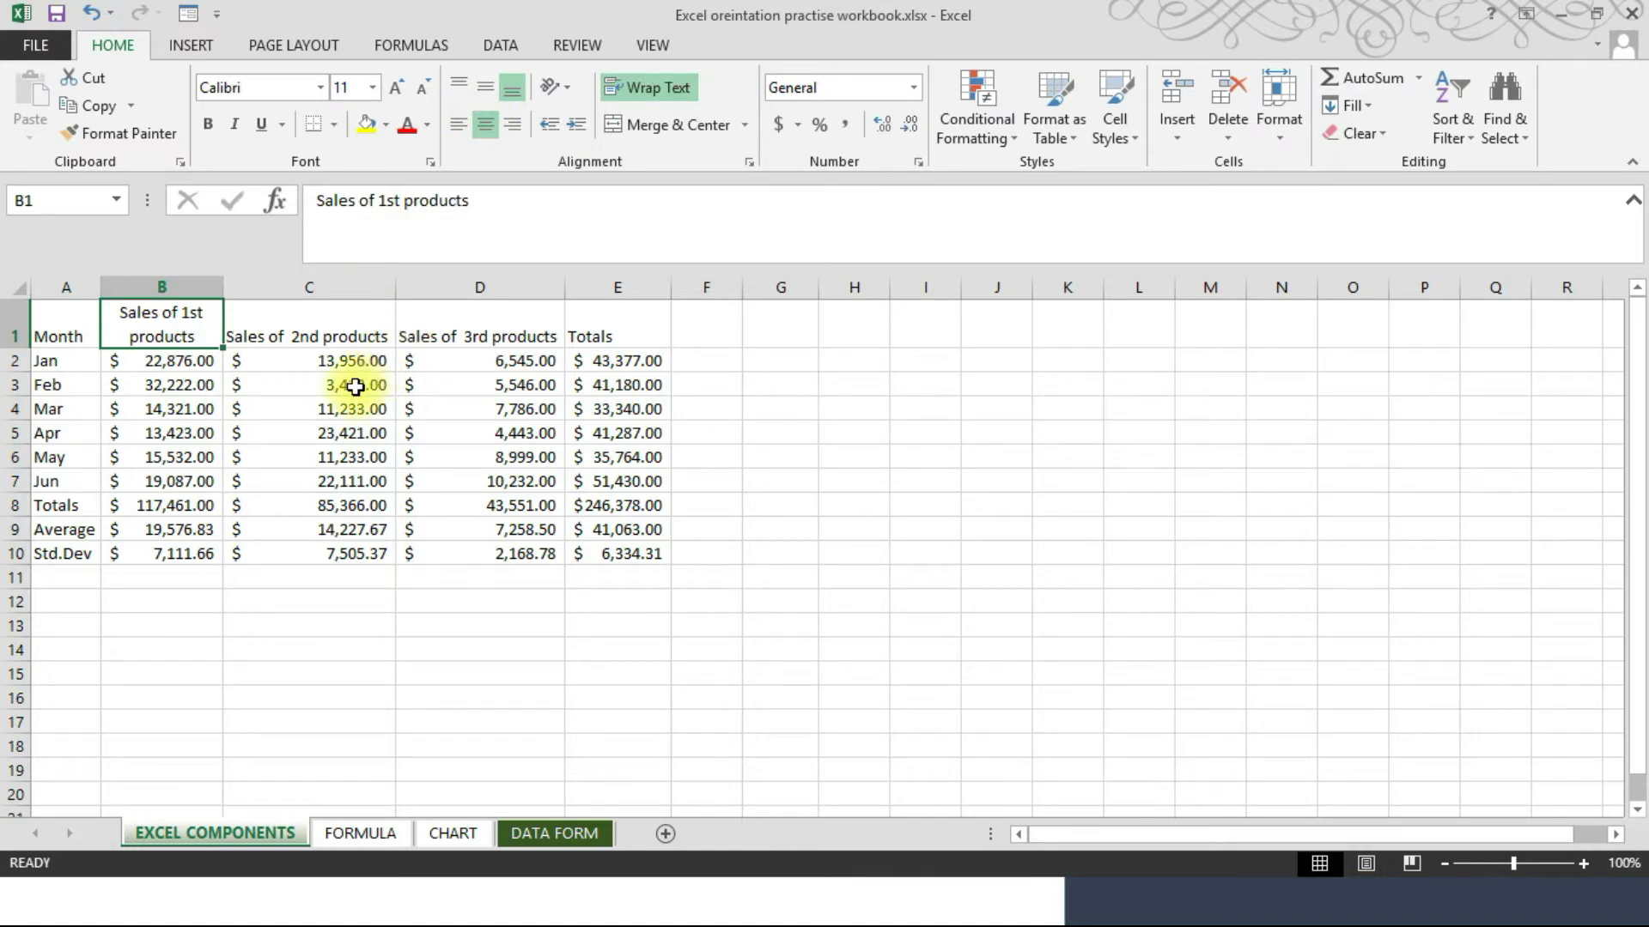
- Undo the alignment changes, the text wrapping of header B1 and the narrowing of column B
{"action": "key", "text": "ctrl+z"}
{"action": "key", "text": "ctrl+z"}
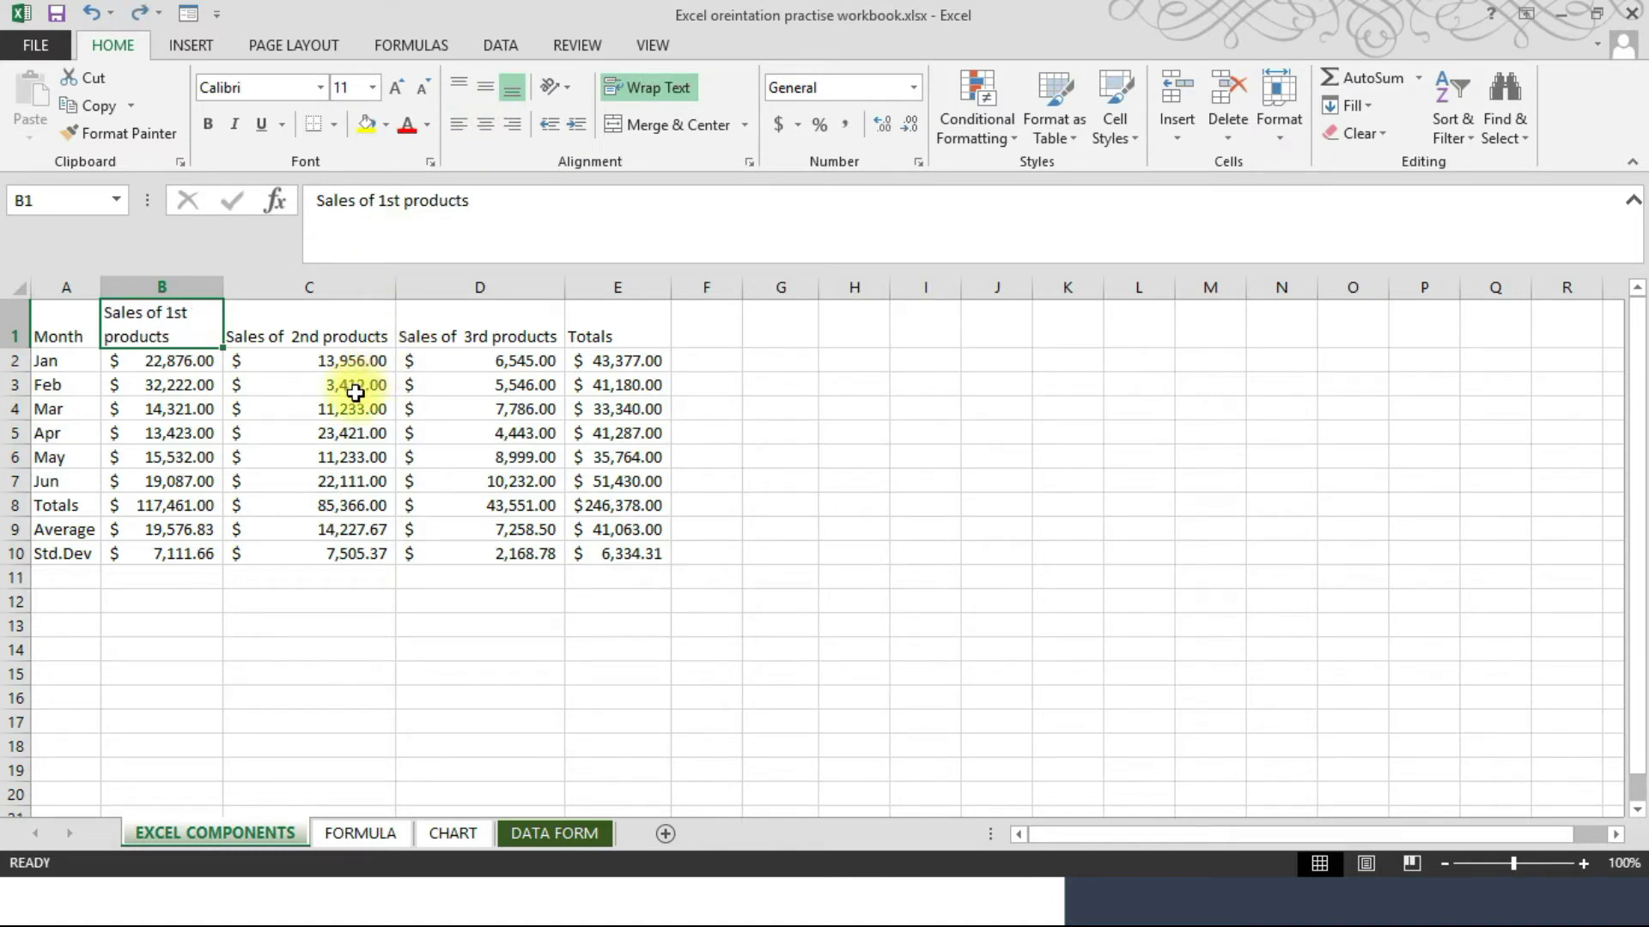
{"action": "key", "text": "ctrl+z"}
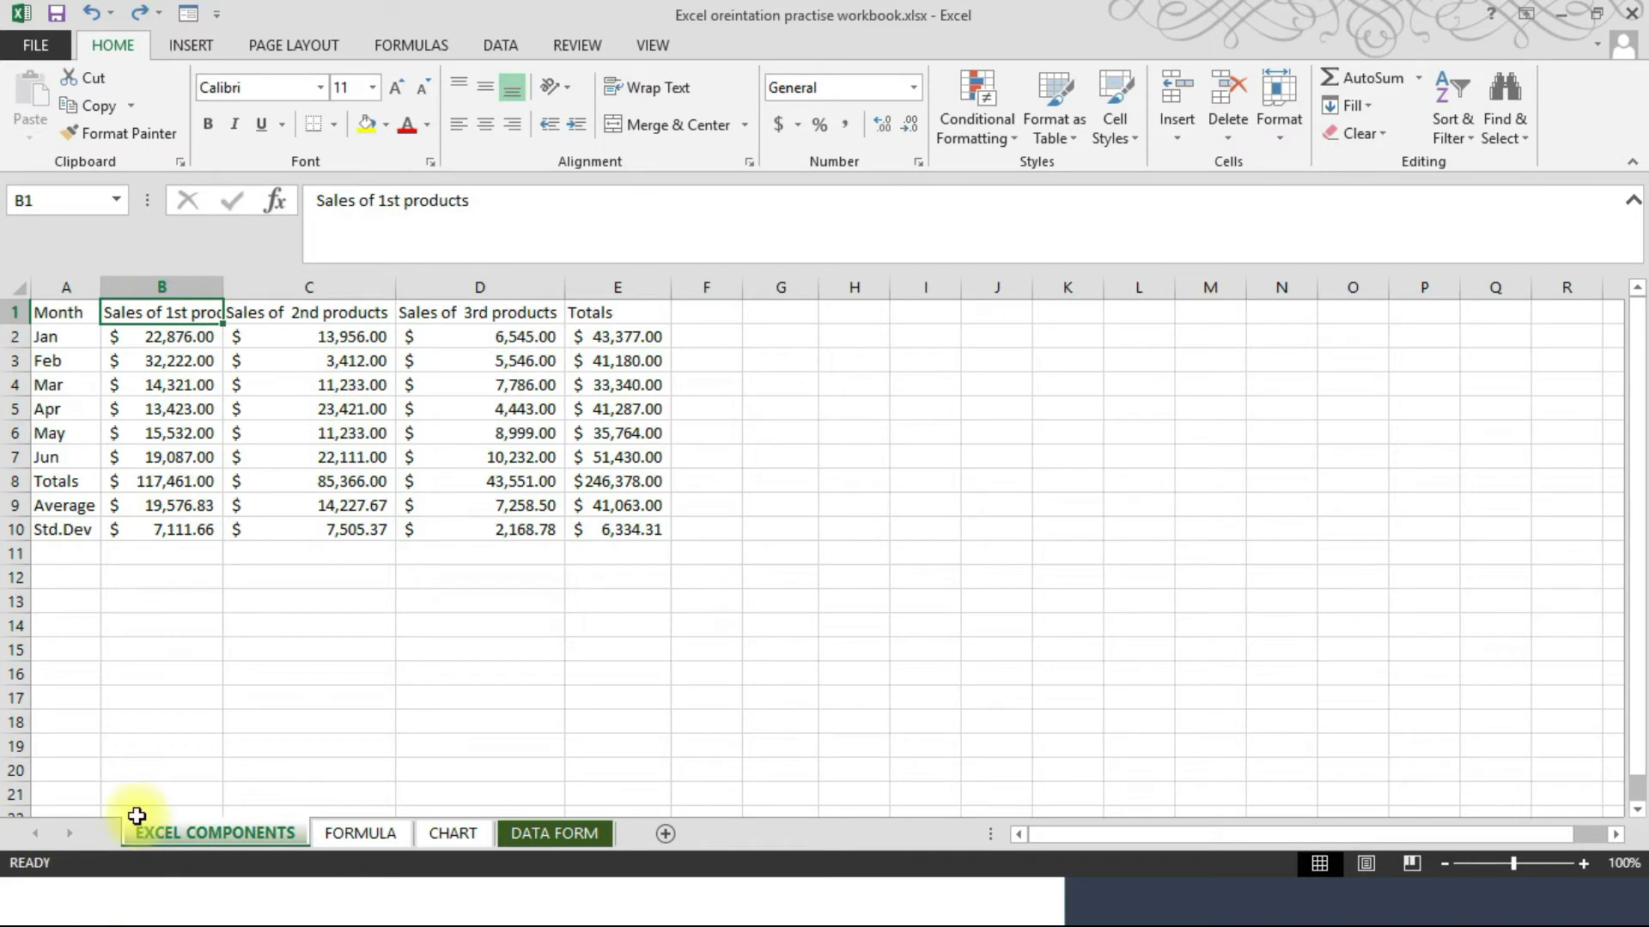
{"action": "key", "text": "ctrl+z"}
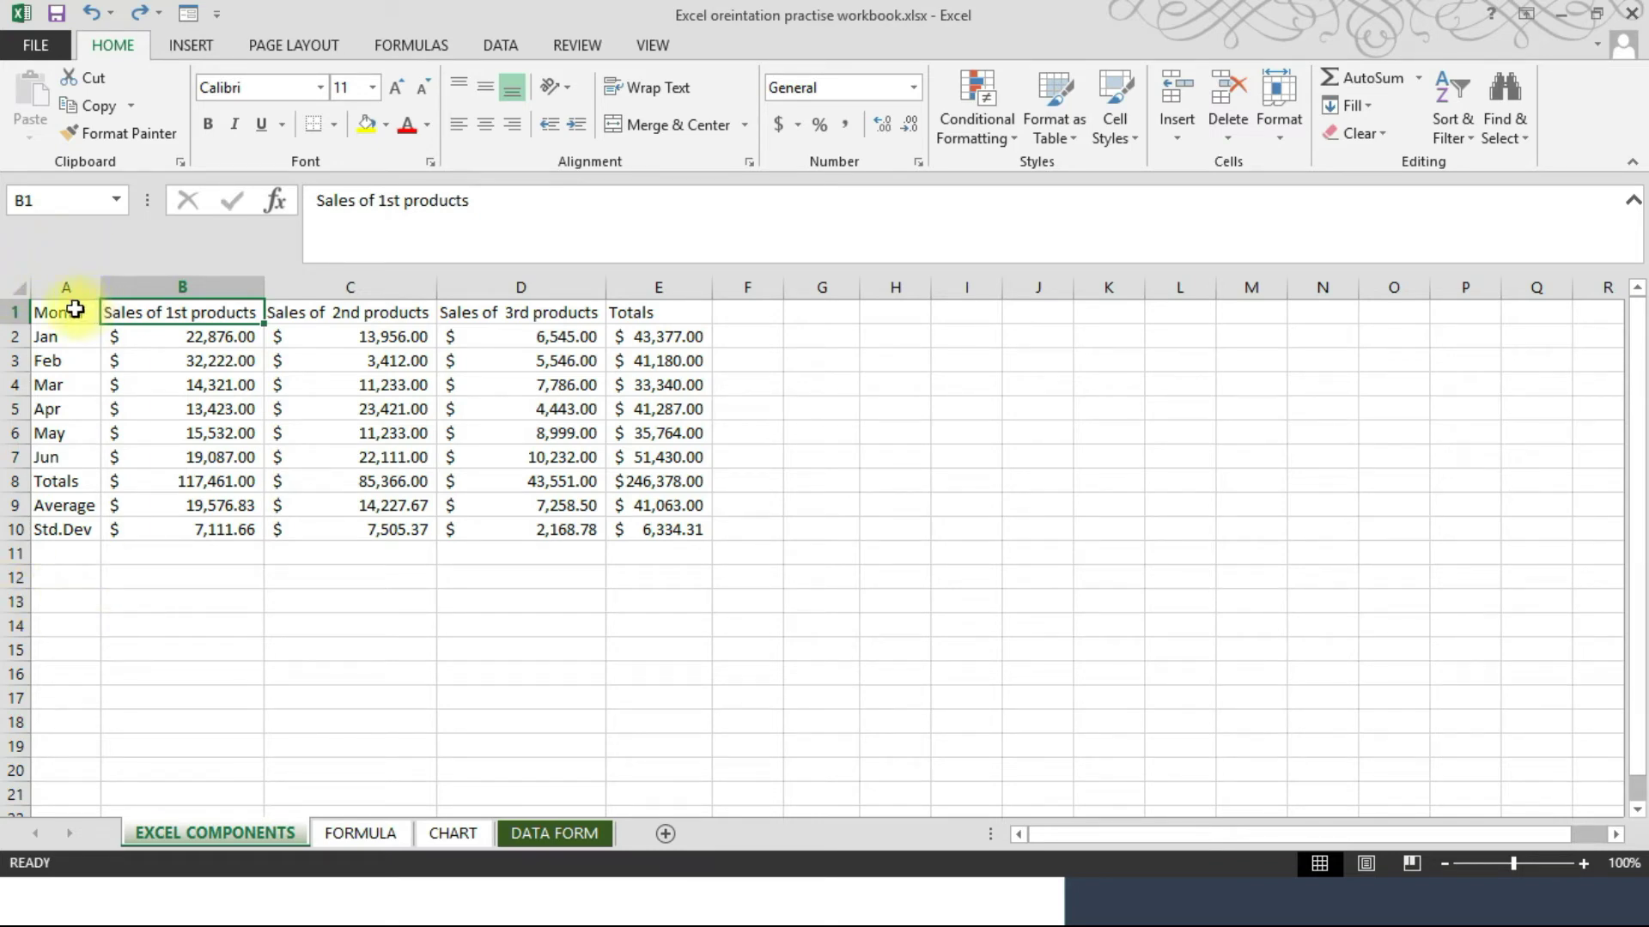
- View the available fonts and the quick formatting options for cell A2, and close them without choosing any
{"action": "left_click", "coordinate": [76, 337]}
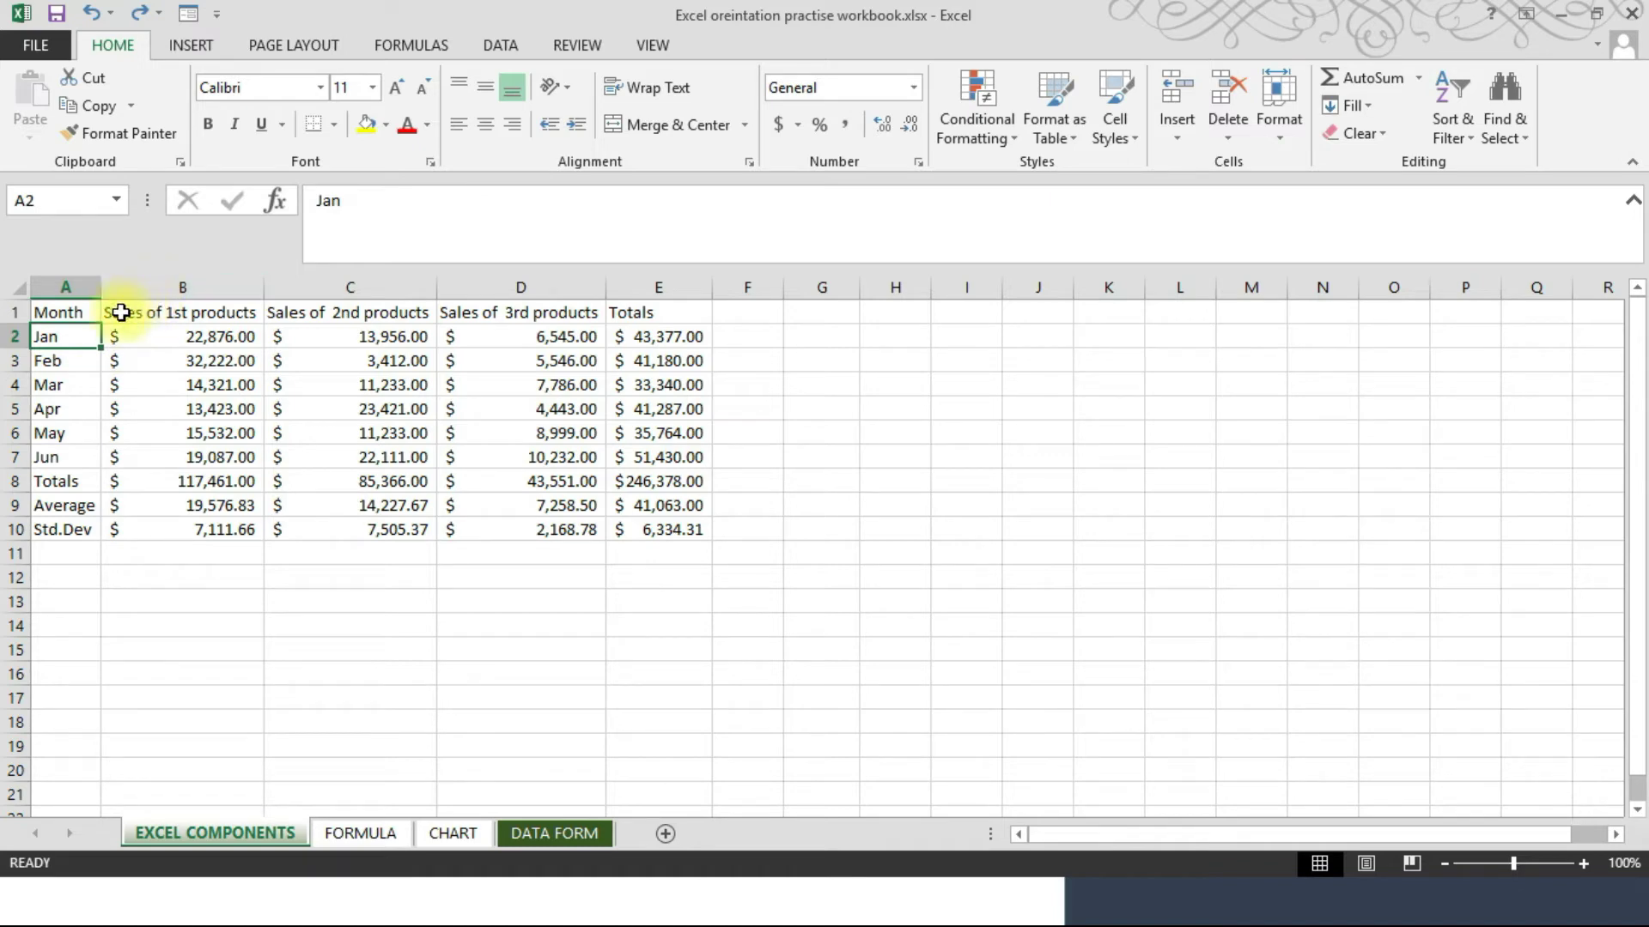
{"action": "left_click", "coordinate": [318, 87]}
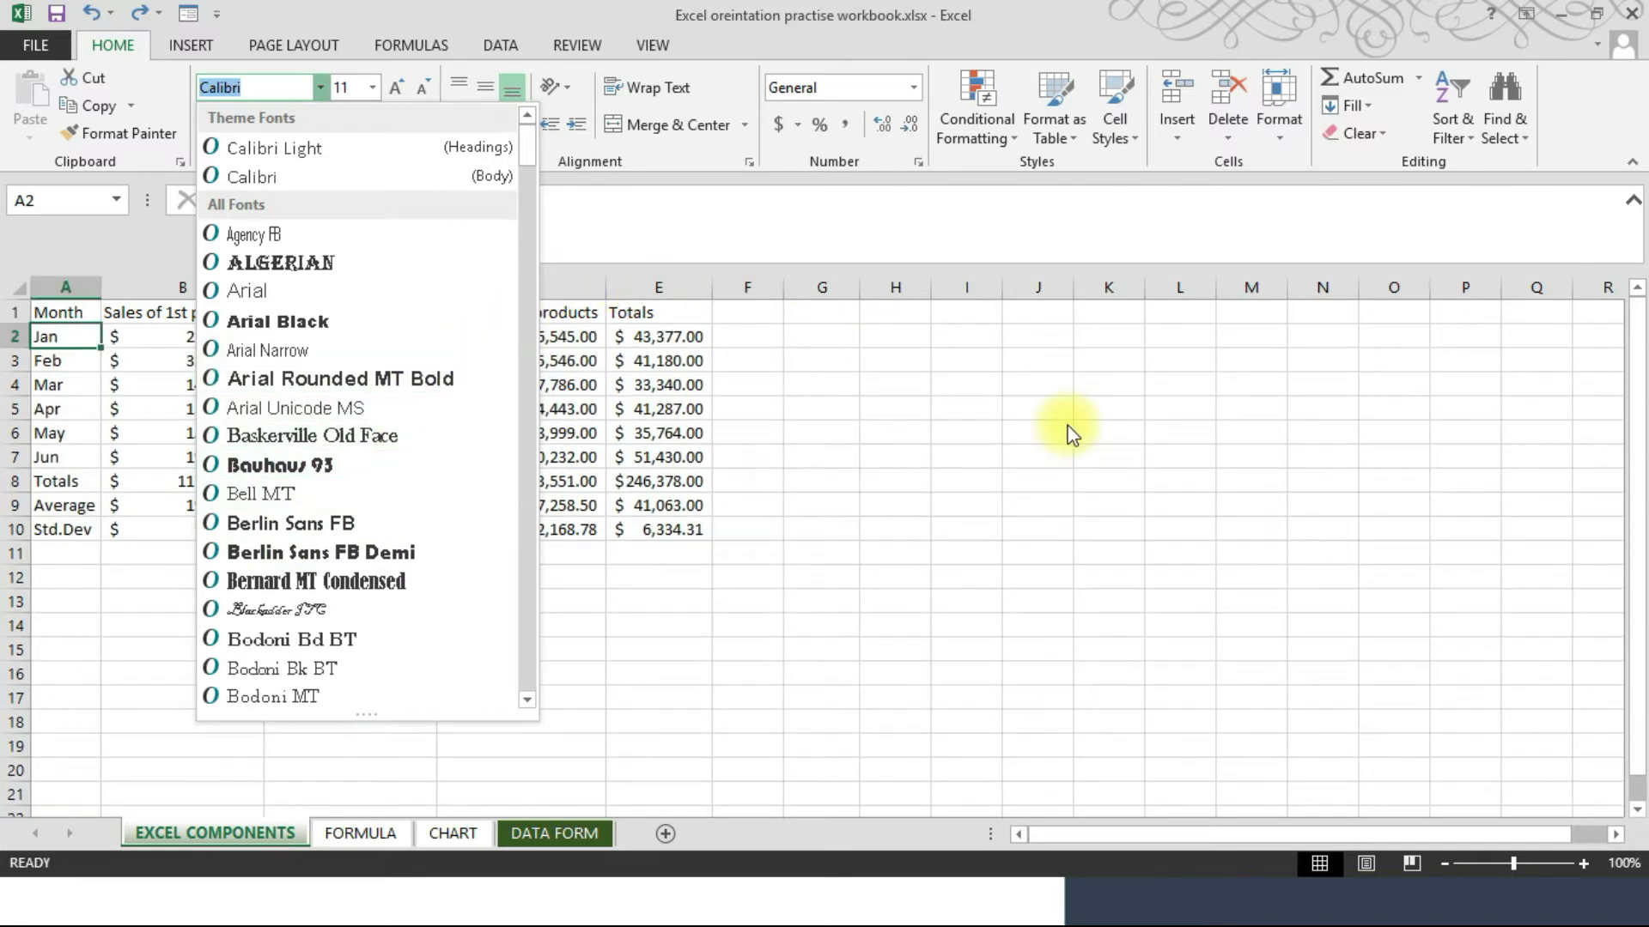
{"action": "left_click", "coordinate": [1057, 428]}
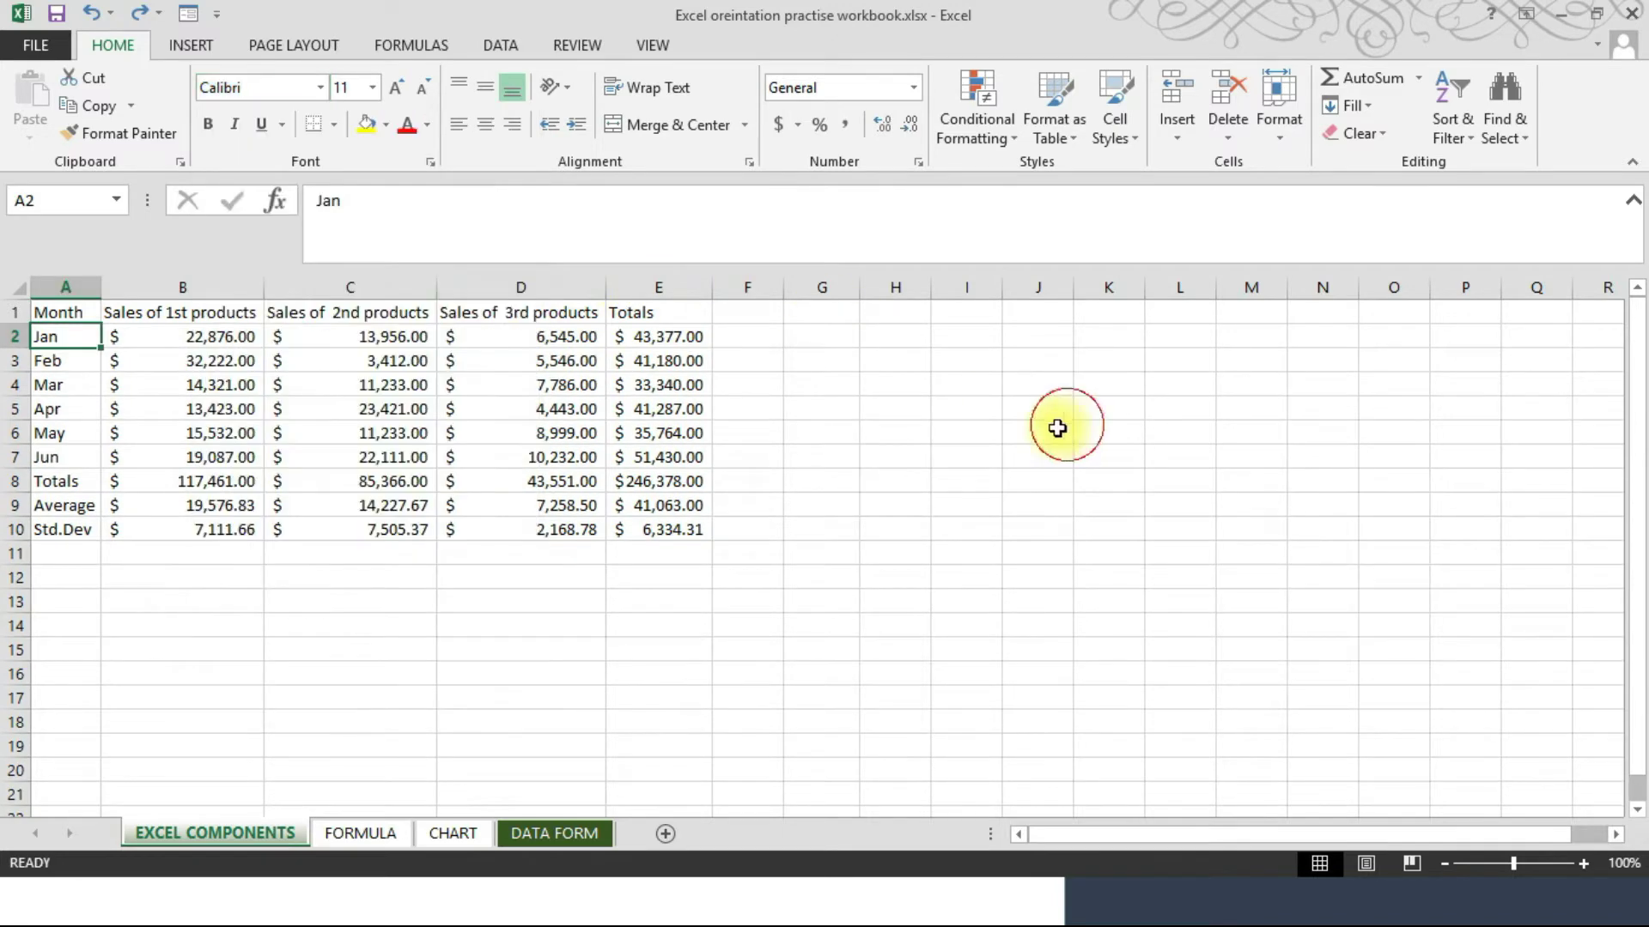
{"action": "right_click", "coordinate": [91, 345]}
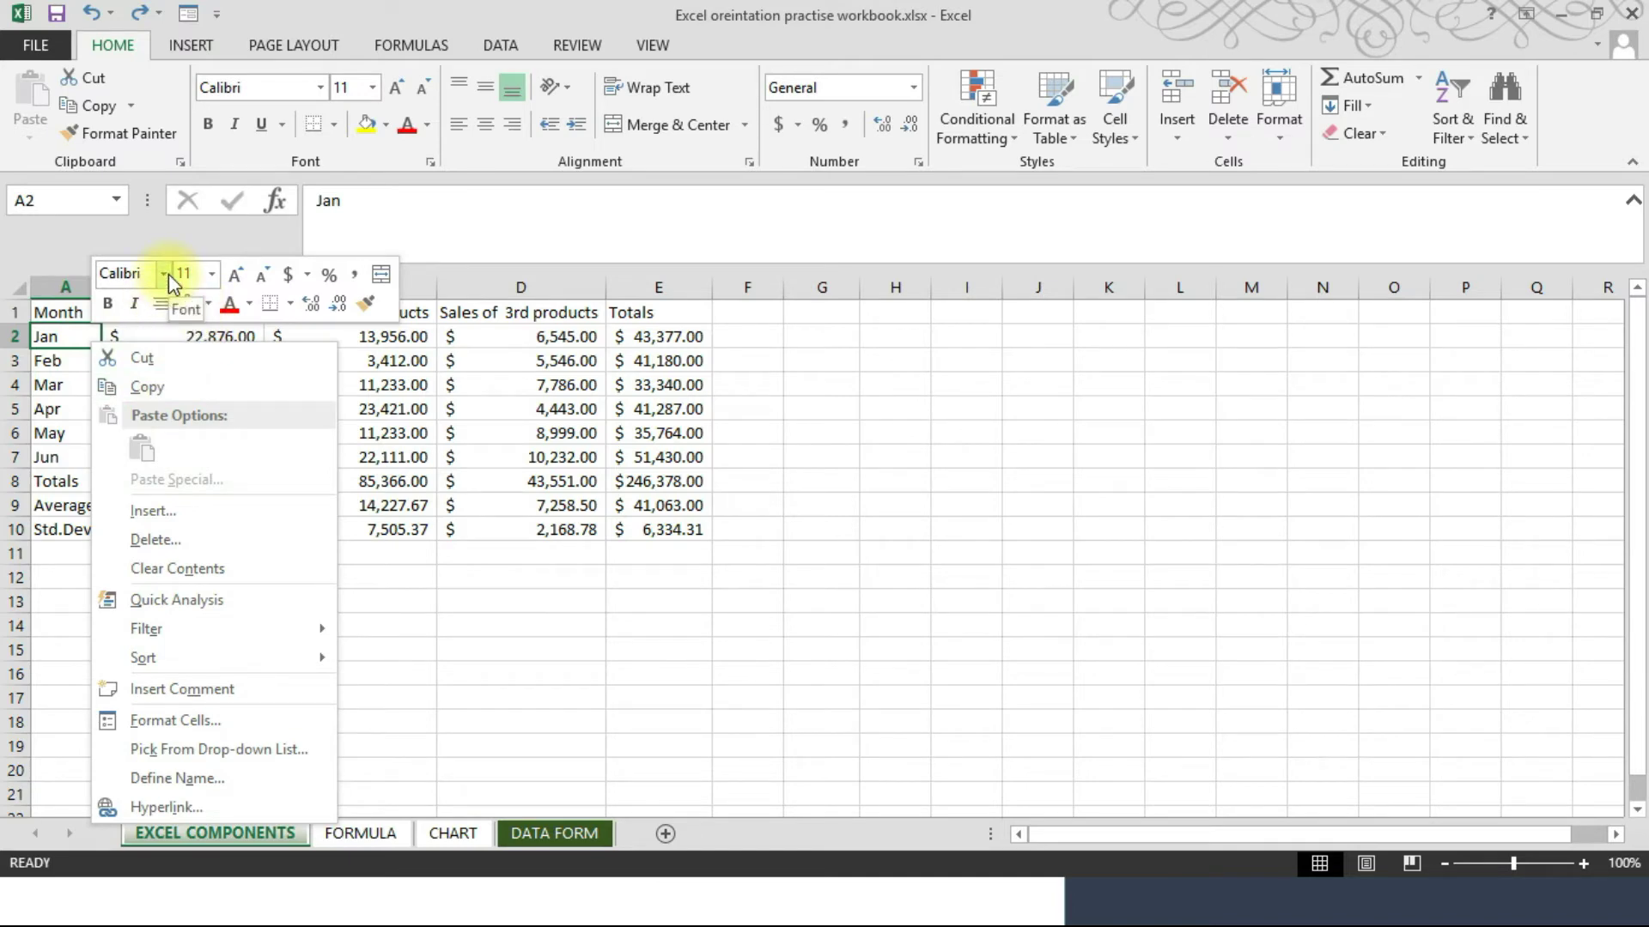
{"action": "key", "text": "Escape"}
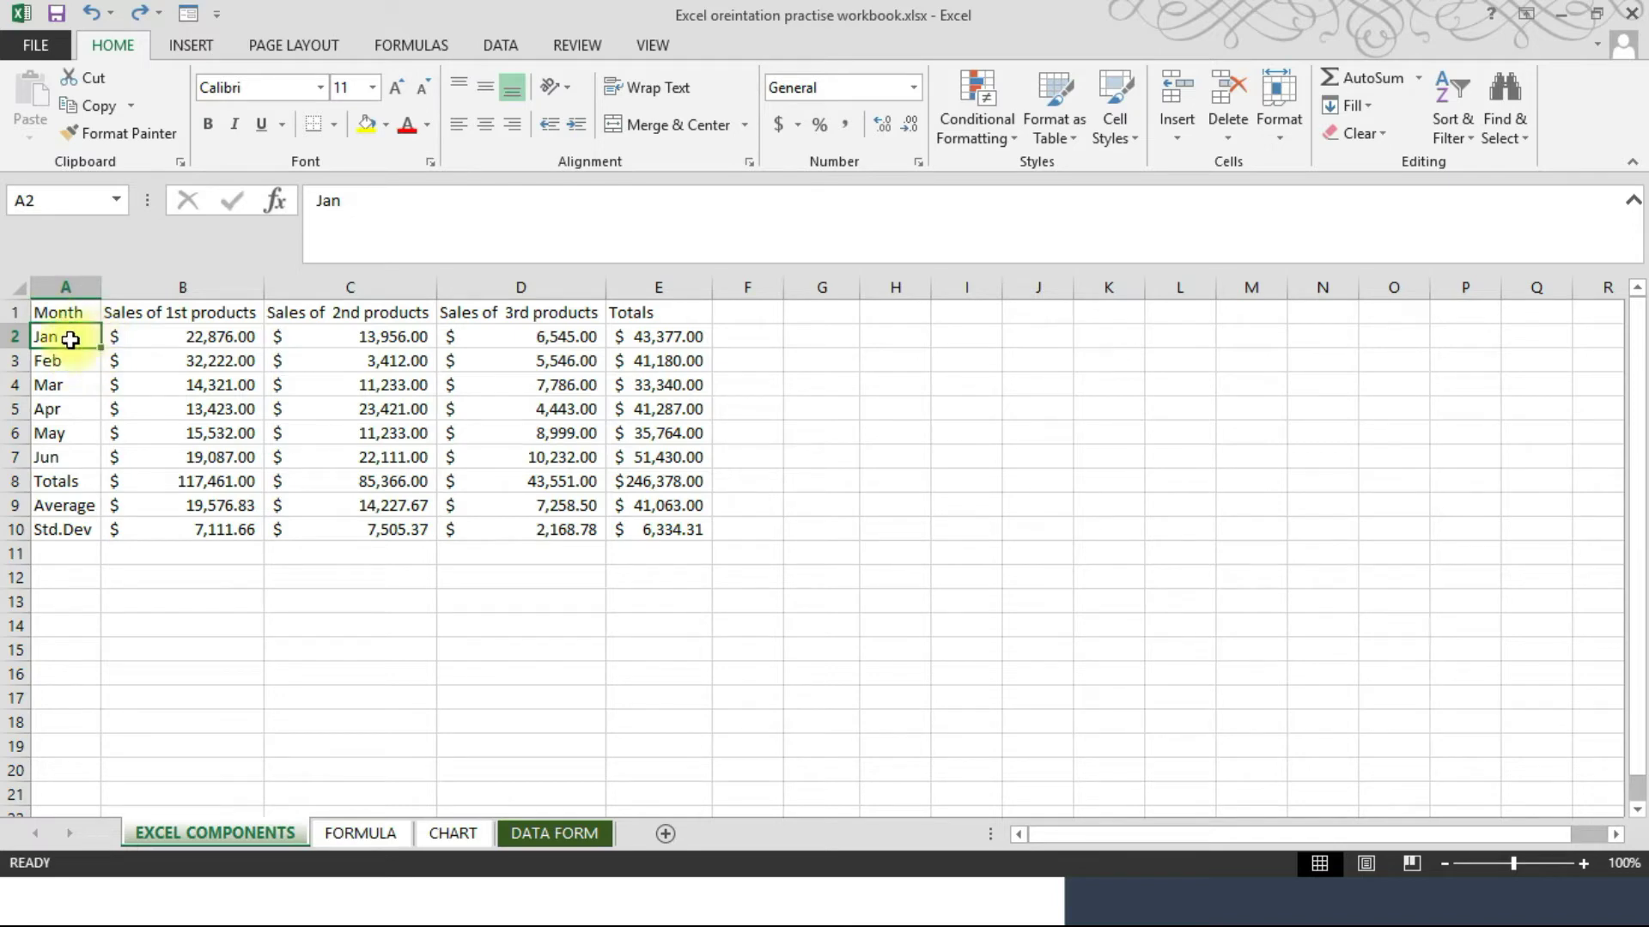
- Try italic, underline and bold on the month name in A2, and turn each style off again
{"action": "left_click", "coordinate": [234, 124]}
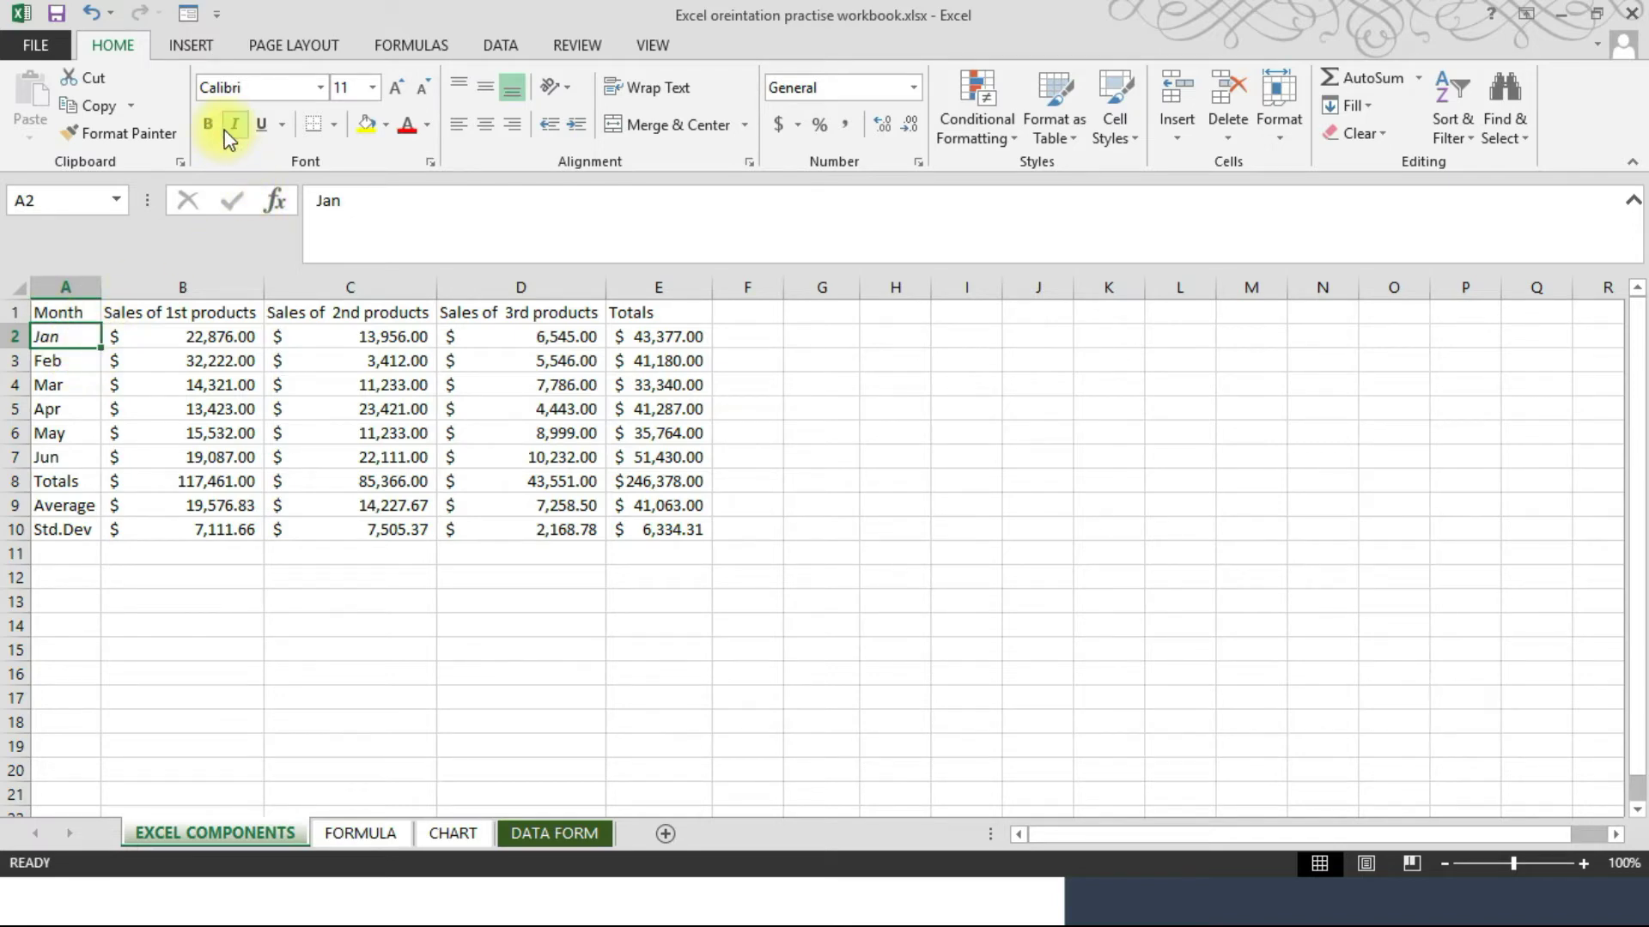
{"action": "left_click", "coordinate": [260, 127]}
{"action": "left_click", "coordinate": [203, 124]}
{"action": "left_click", "coordinate": [210, 125]}
{"action": "left_click", "coordinate": [234, 125]}
{"action": "left_click", "coordinate": [270, 122]}
- View the underline styles and font sizes offered for cell A2, leaving the cell's formatting as is
{"action": "left_click", "coordinate": [285, 125]}
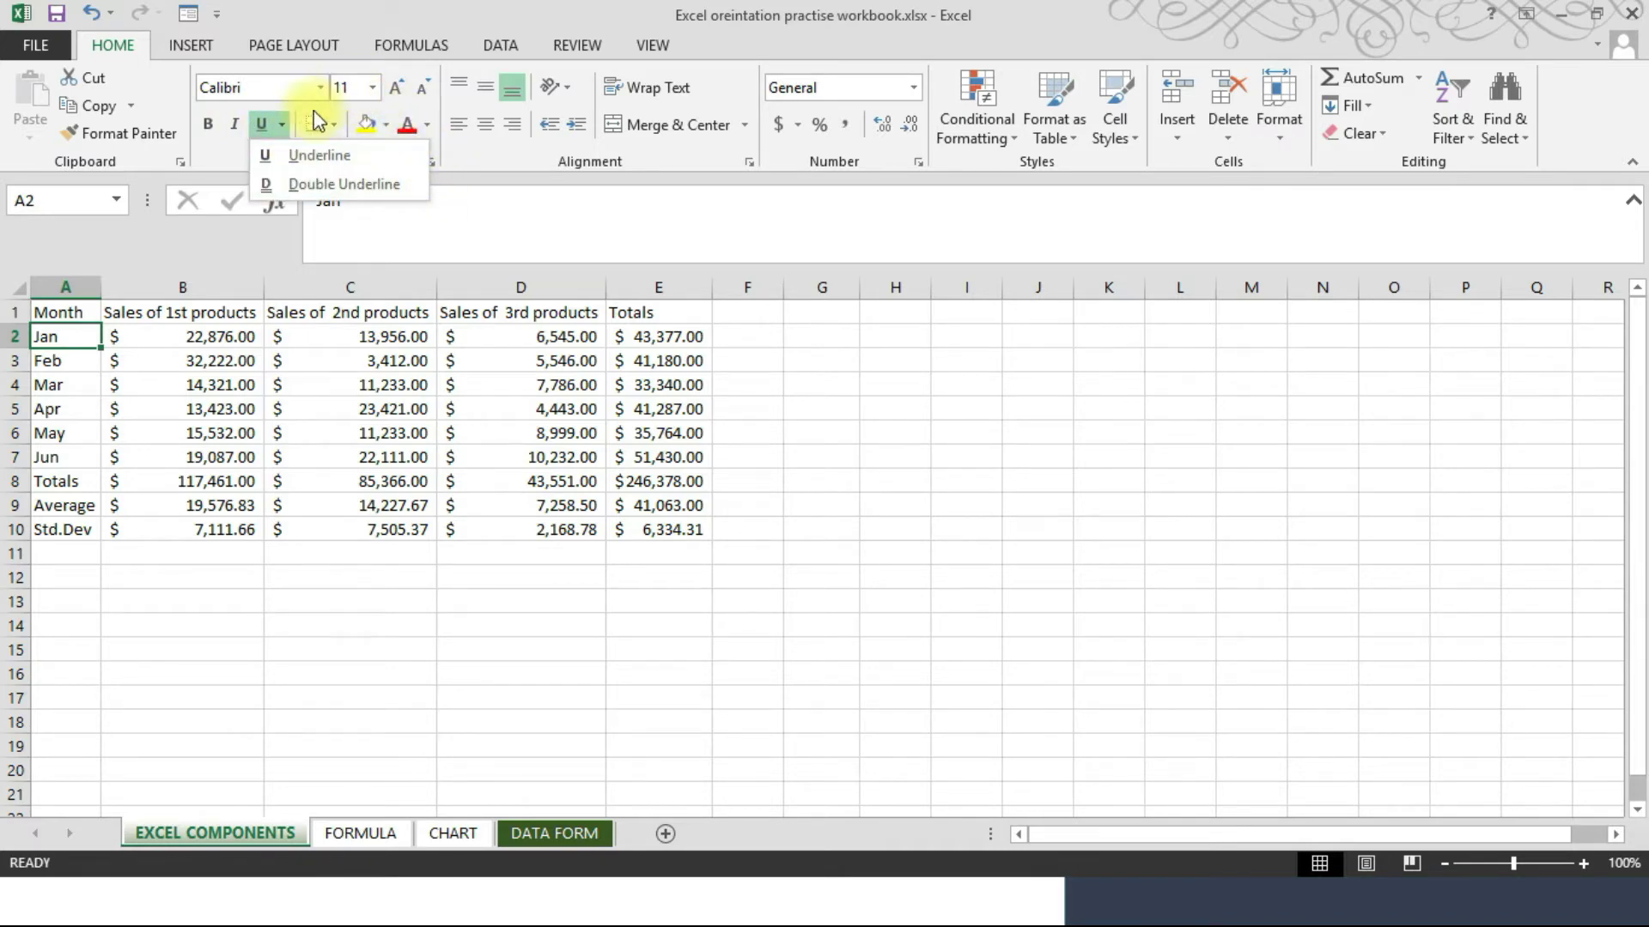
{"action": "left_click", "coordinate": [375, 87]}
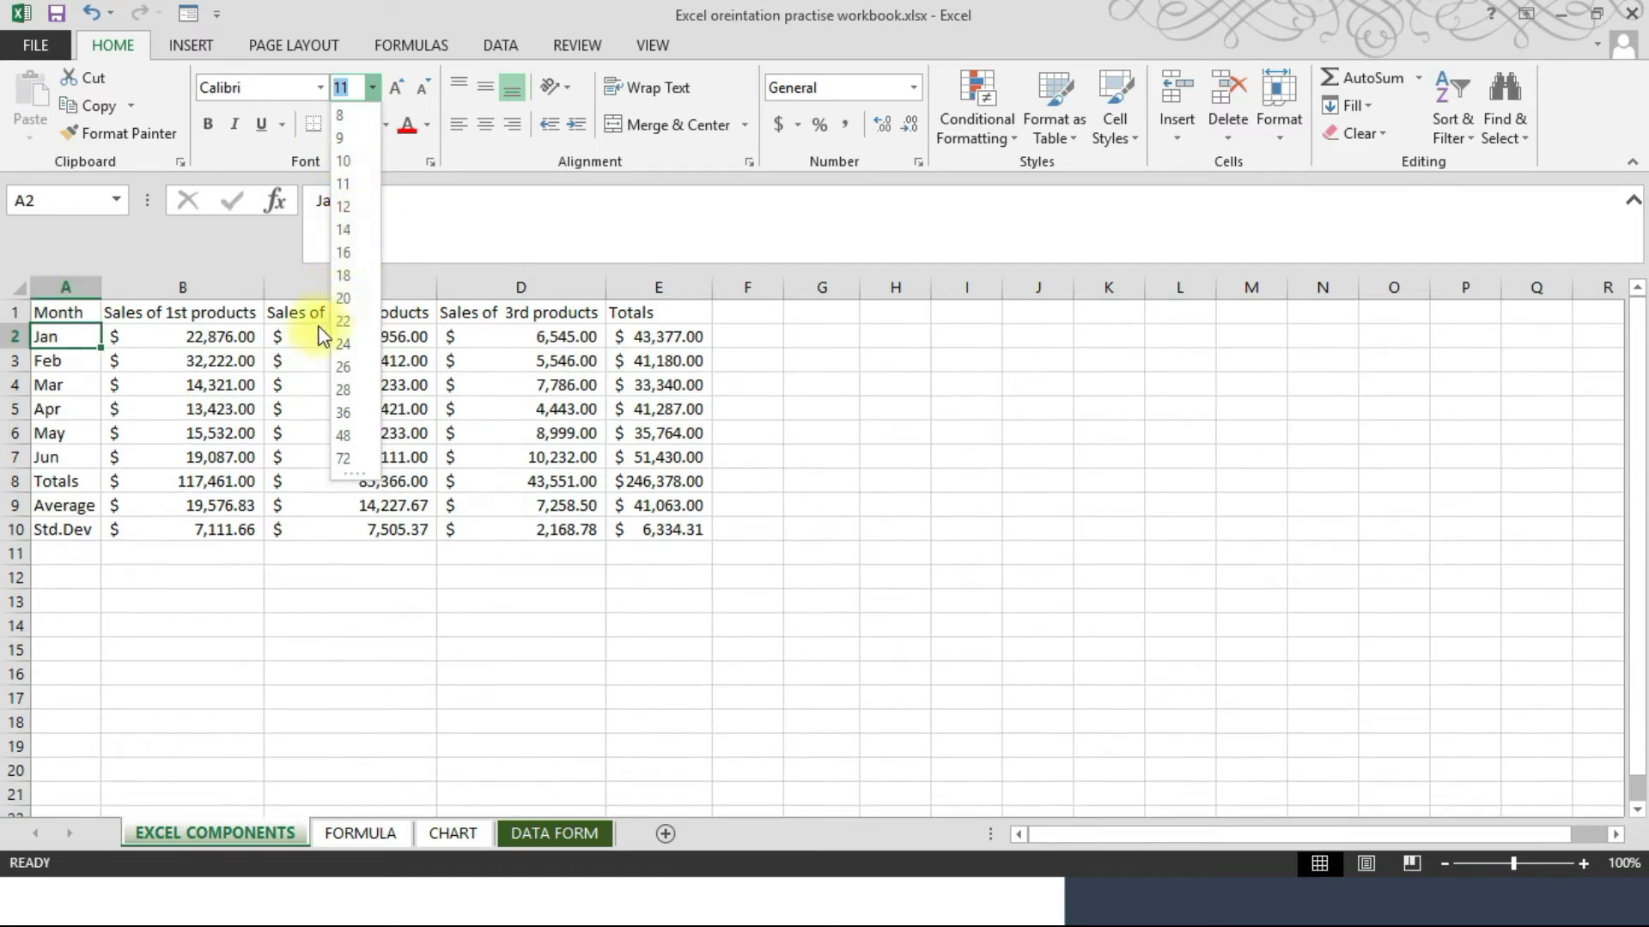
{"action": "left_click", "coordinate": [1005, 486]}
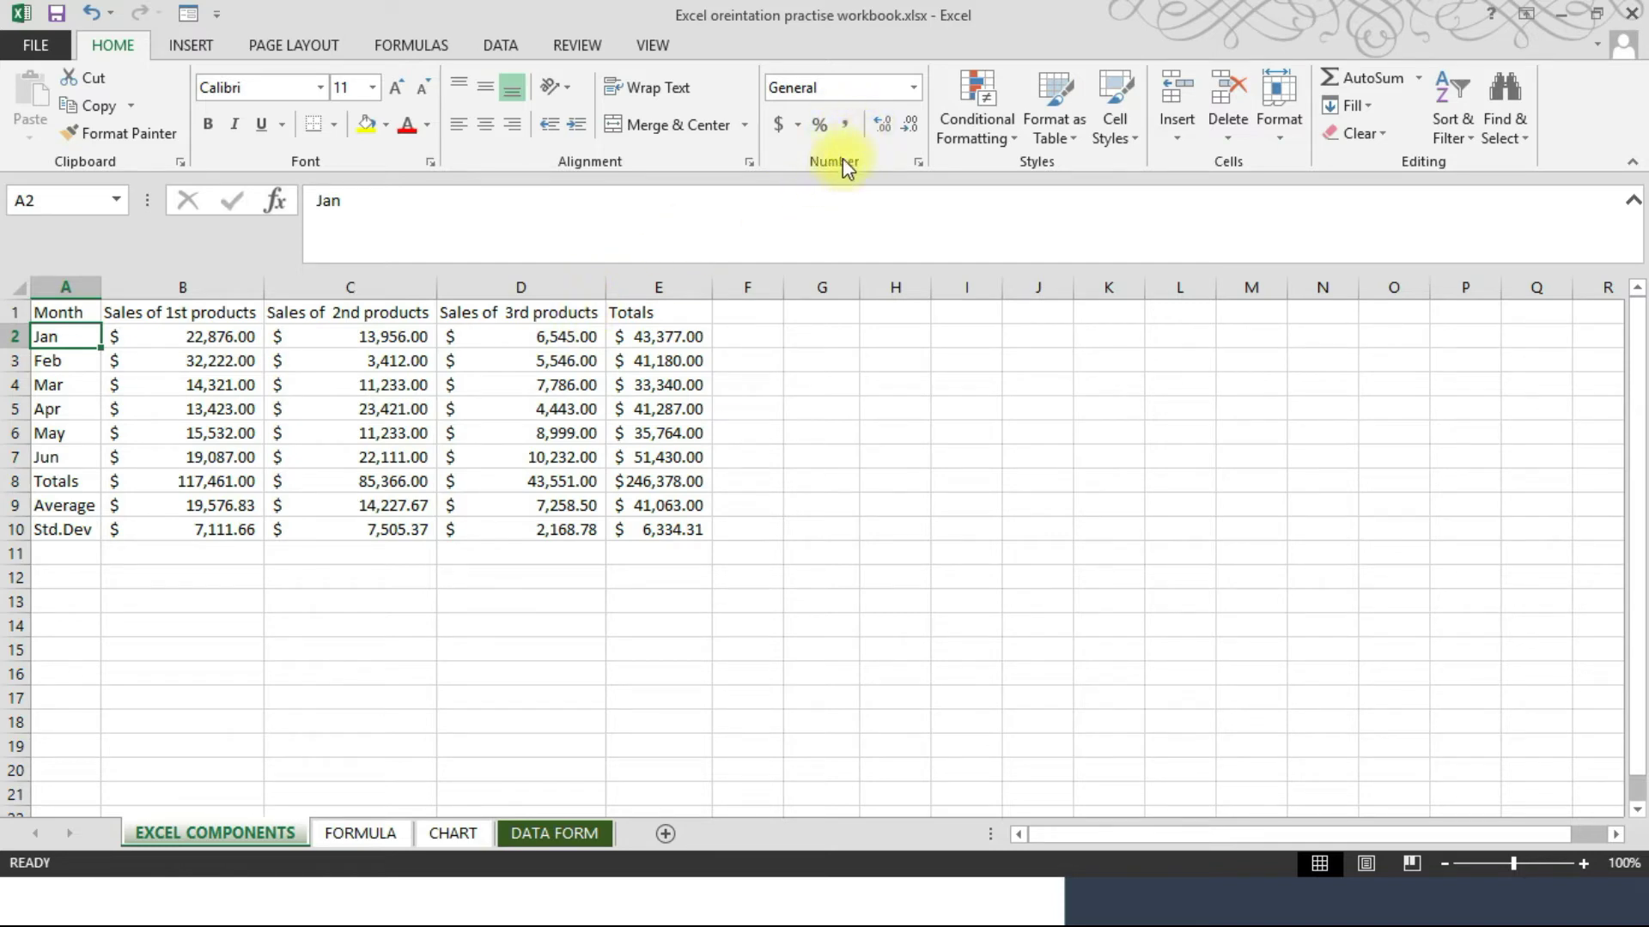
- Apply the Number format to the sales figures in B2:E10
{"action": "left_click", "coordinate": [150, 335]}
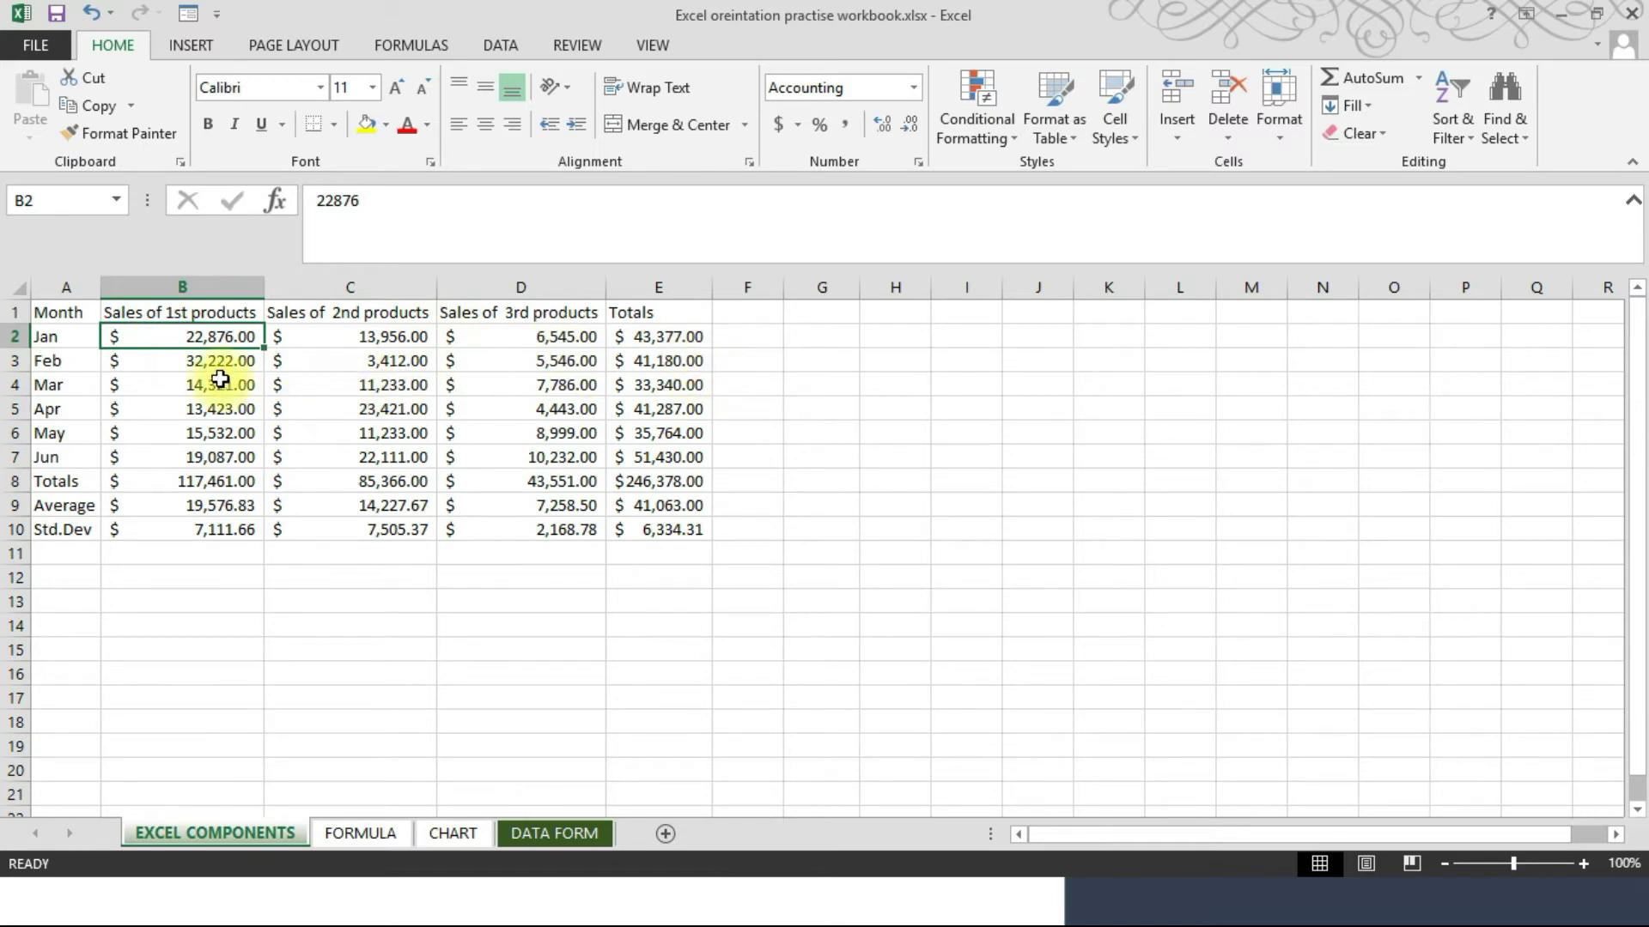
{"action": "left_click_drag", "start_coordinate": [176, 333], "coordinate": [683, 535]}
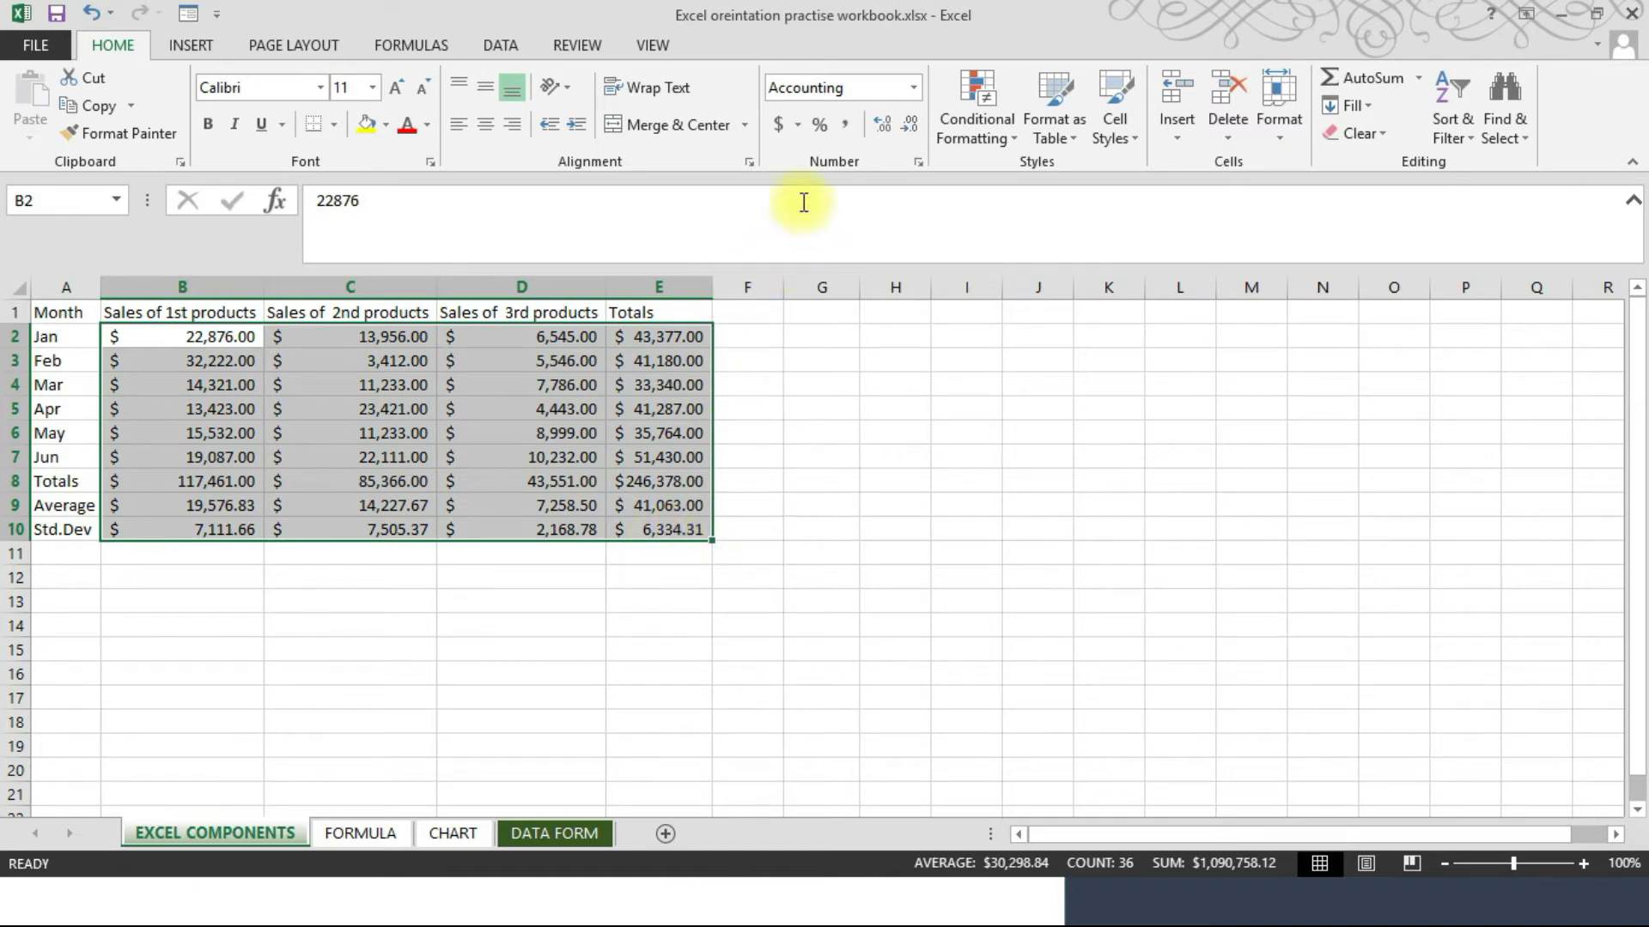
{"action": "left_click", "coordinate": [912, 96]}
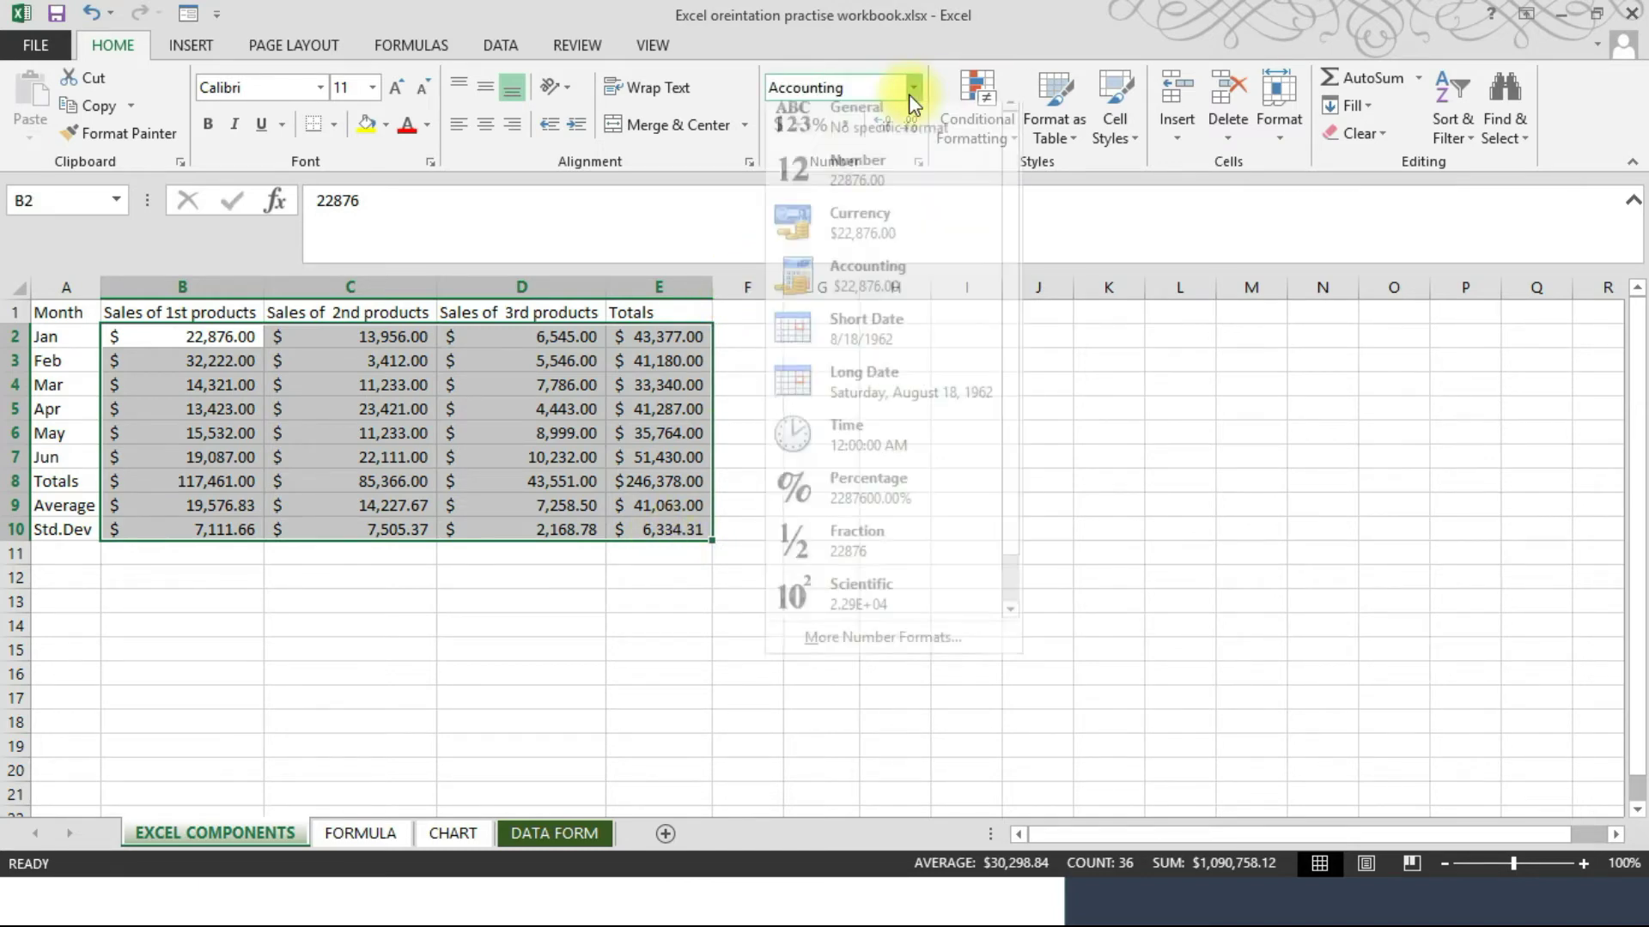
{"action": "left_click", "coordinate": [849, 166]}
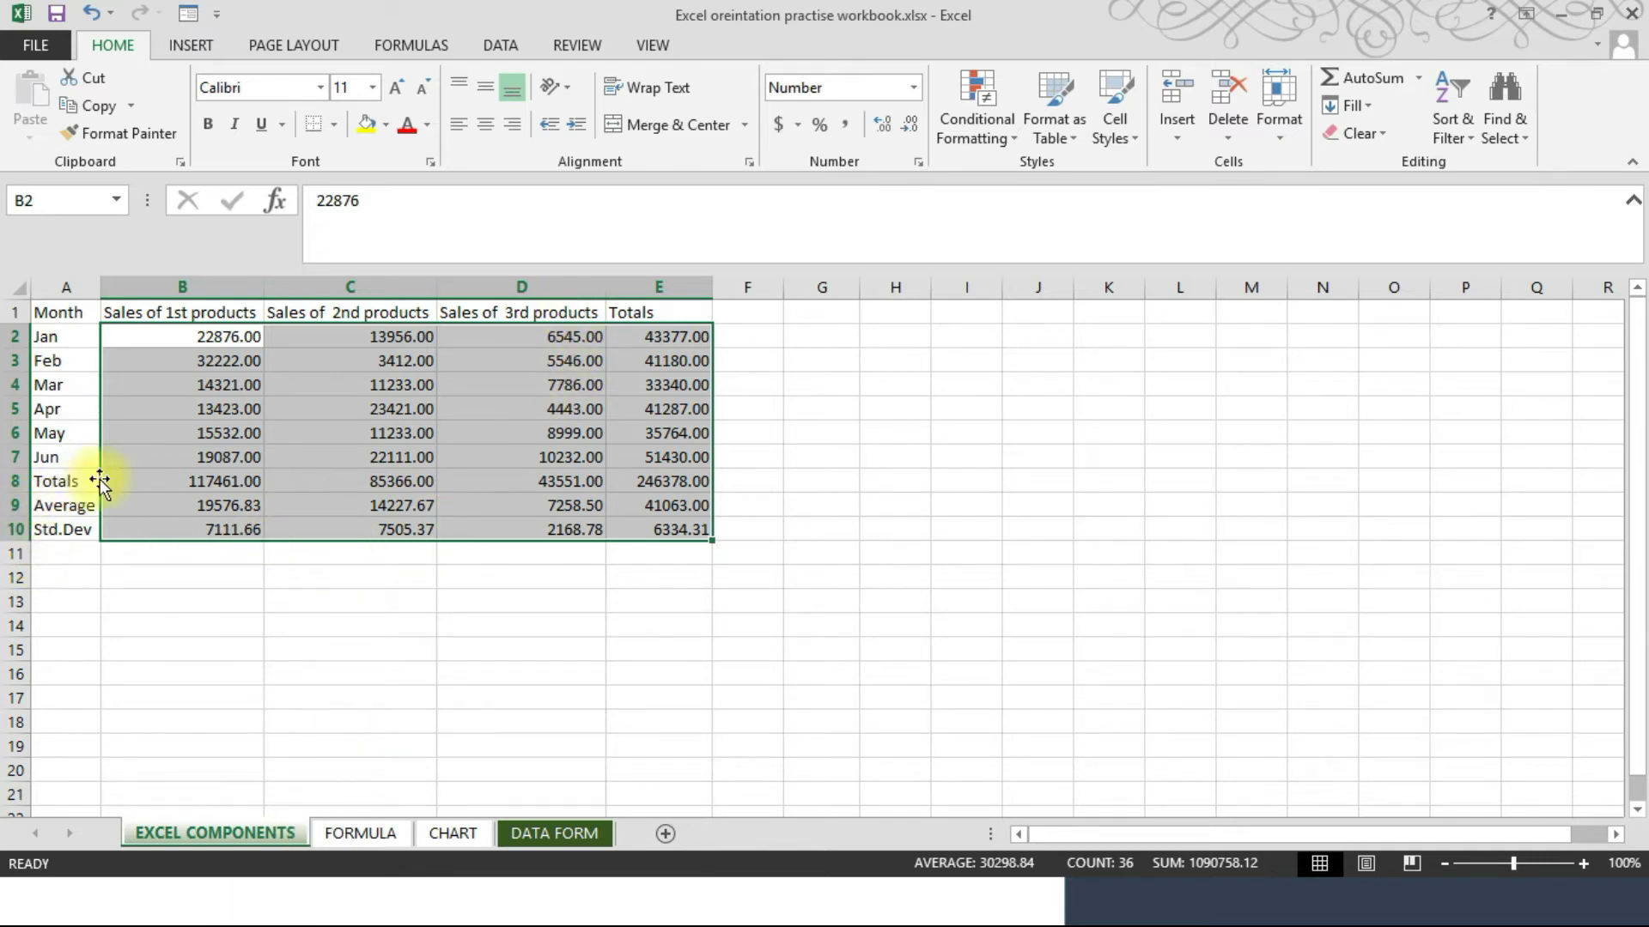
- Insert a blank row 8 above the Totals row
{"action": "left_click", "coordinate": [17, 483]}
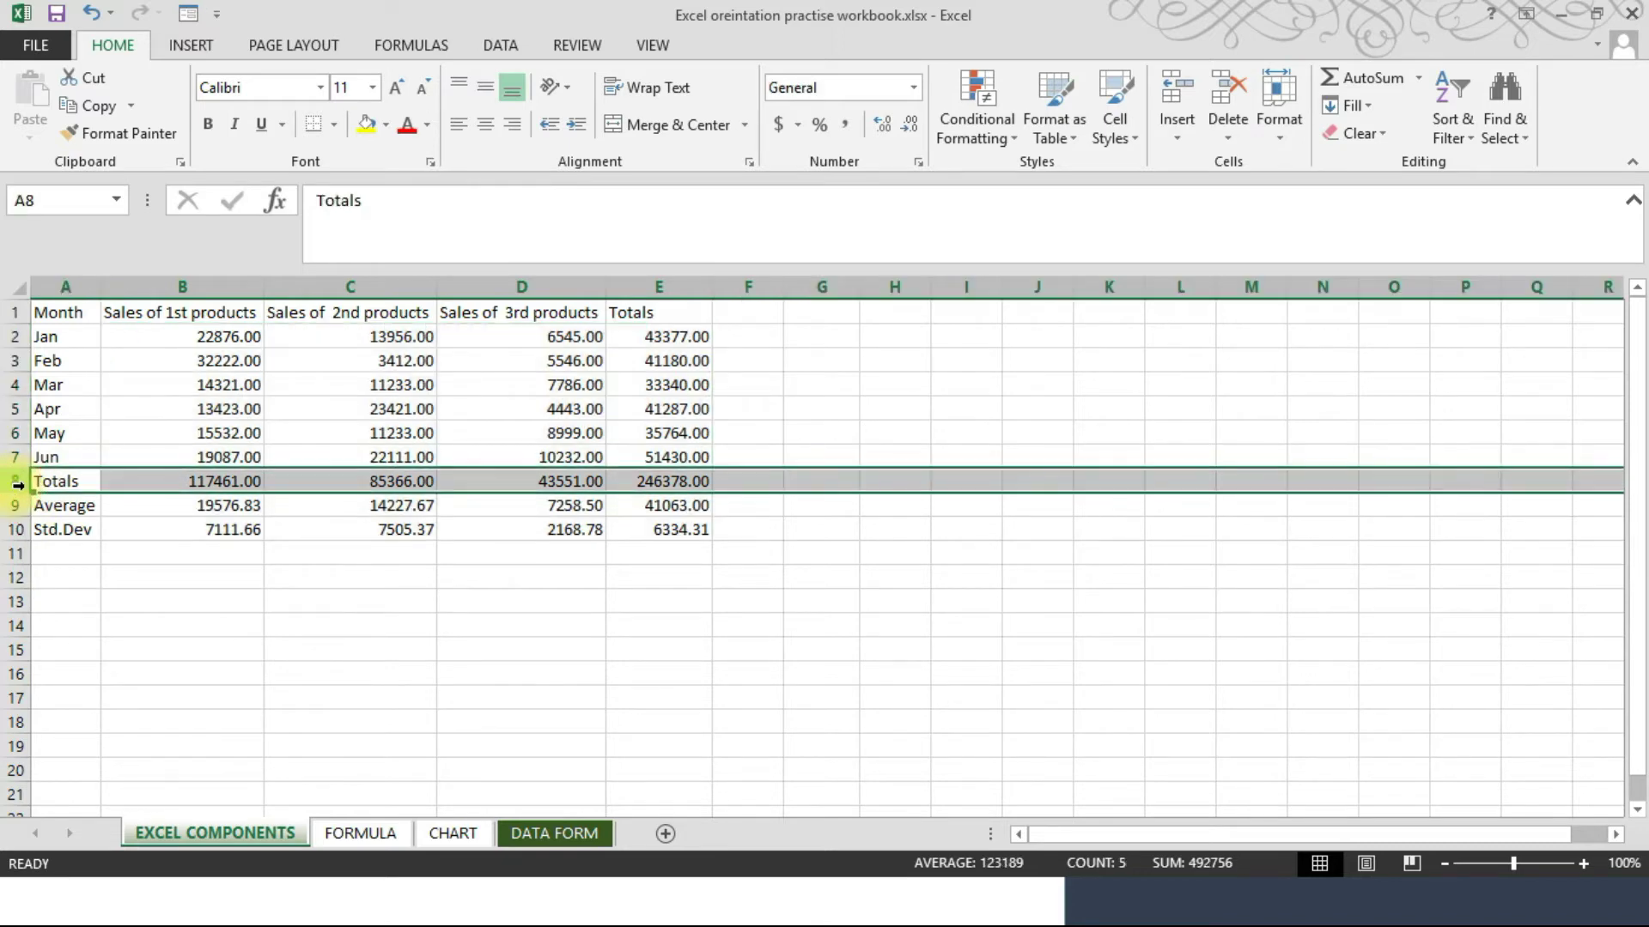
{"action": "right_click", "coordinate": [16, 486]}
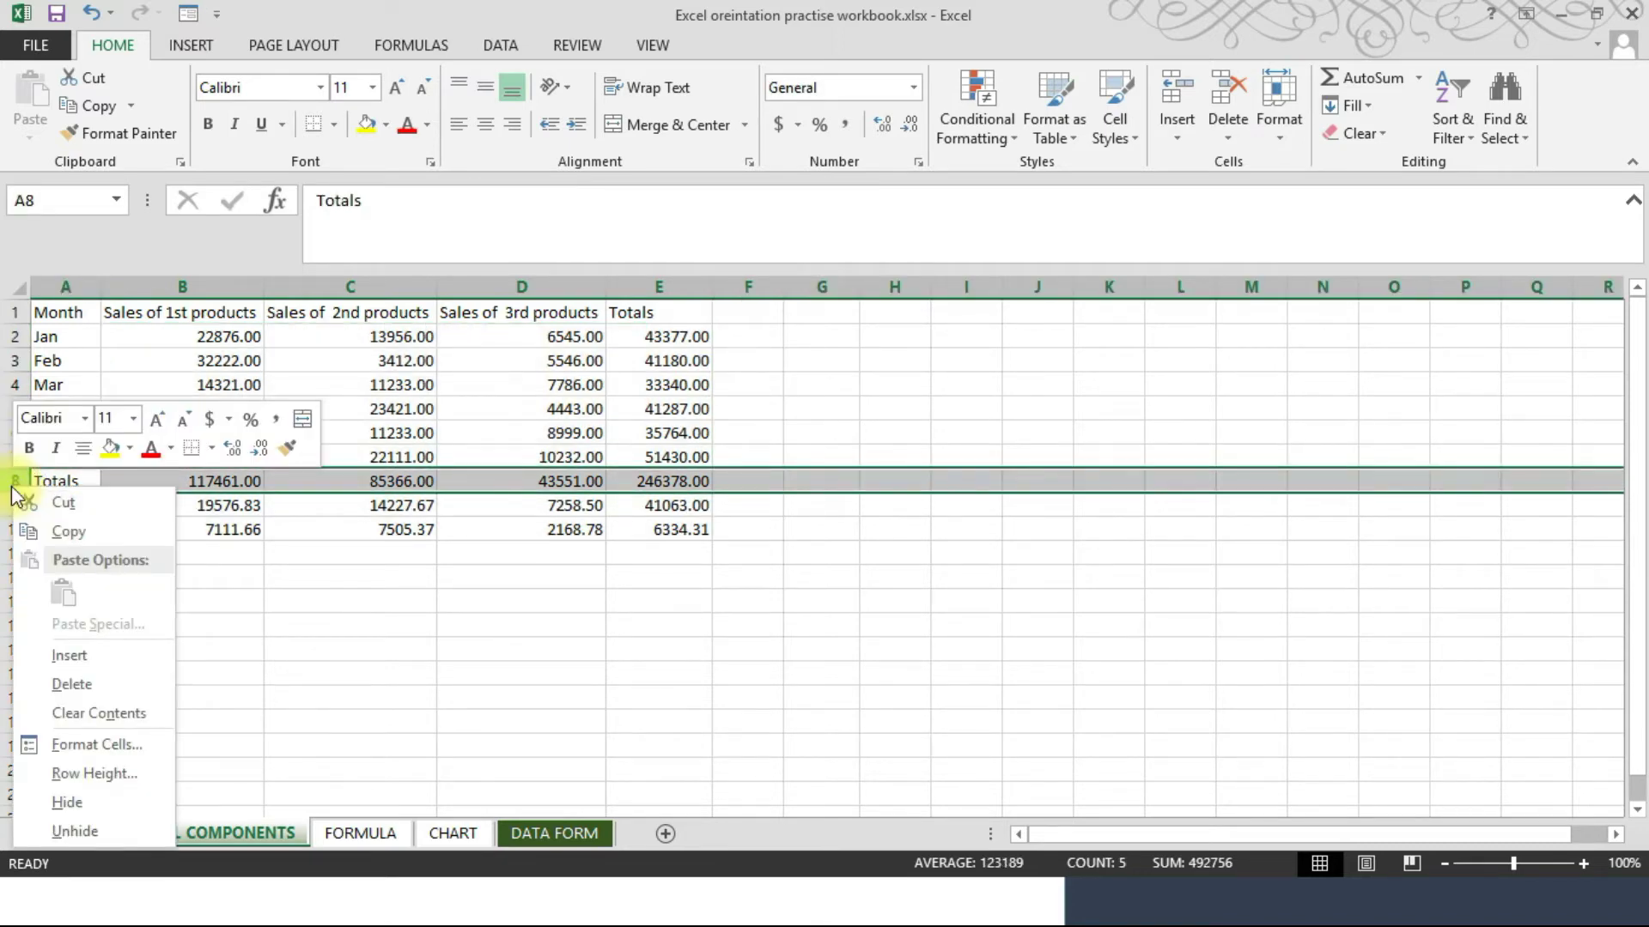
{"action": "left_click", "coordinate": [369, 629]}
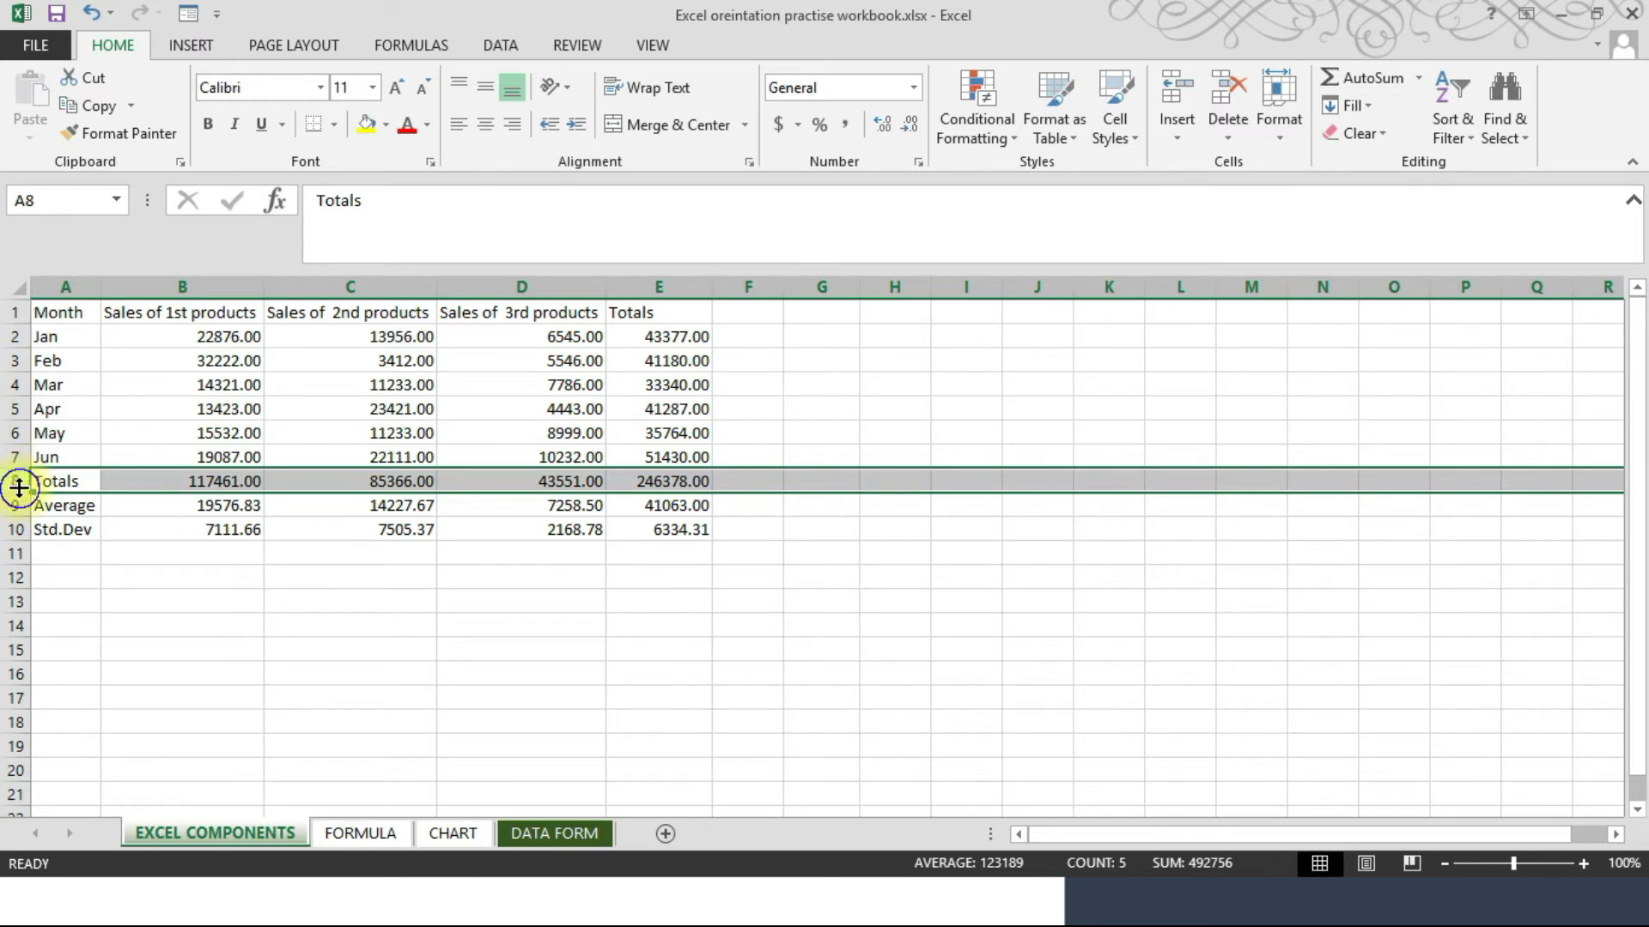
{"action": "right_click", "coordinate": [19, 486]}
{"action": "left_click", "coordinate": [43, 659]}
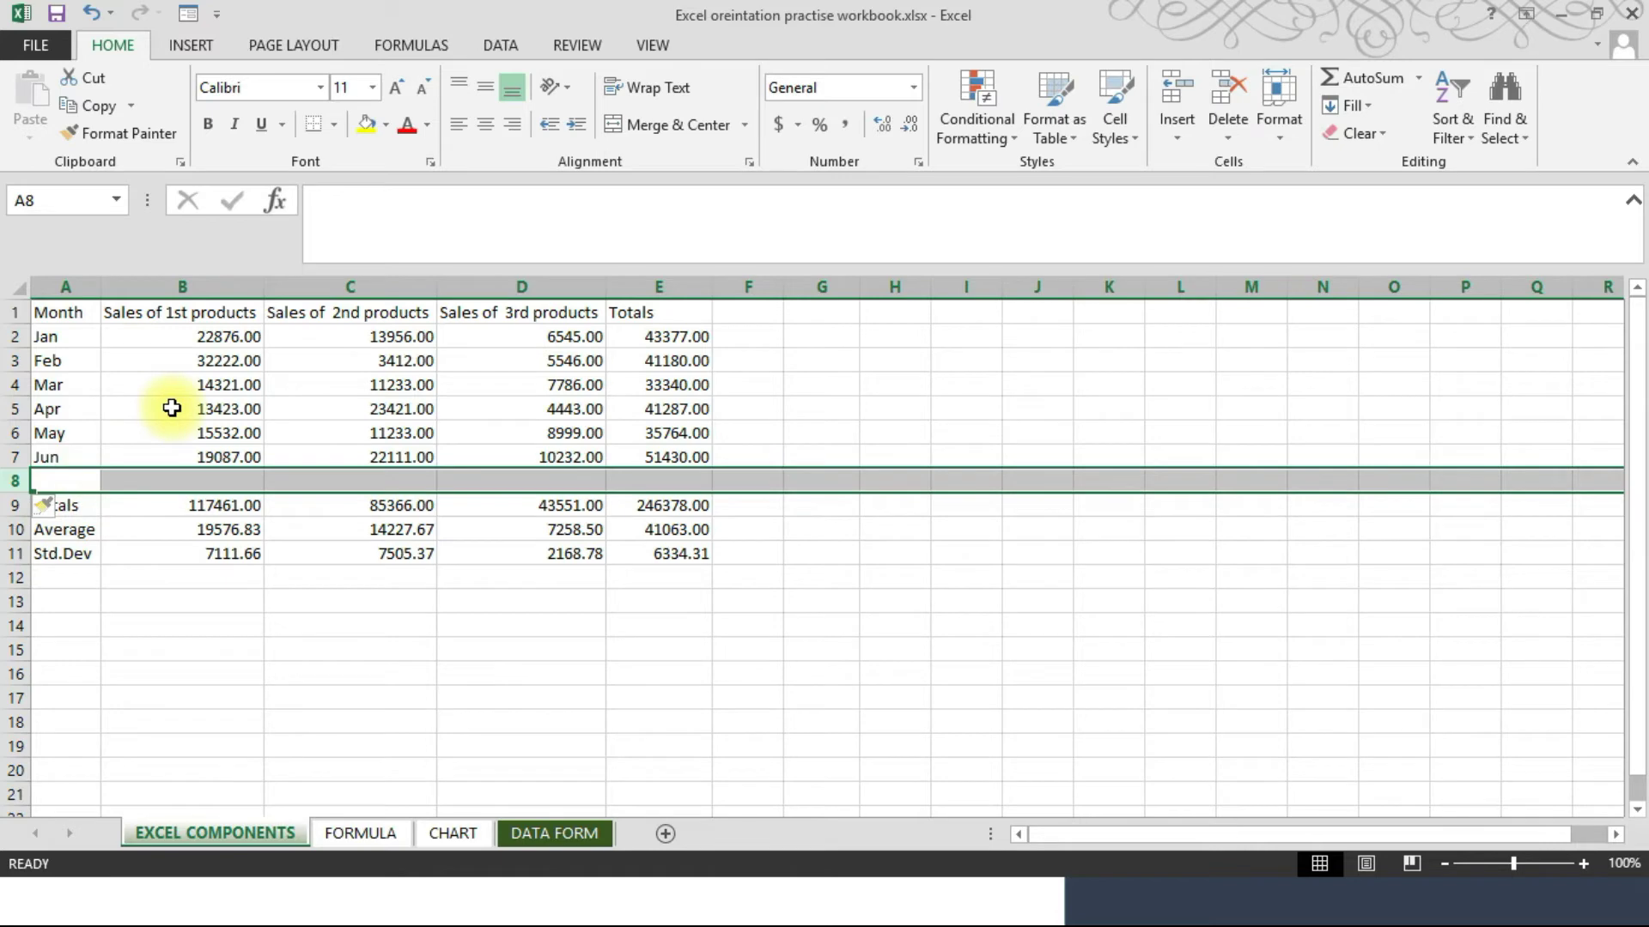
- Enter the formula =B2:B7 in cell B8 of the blank row
{"action": "left_click", "coordinate": [166, 483]}
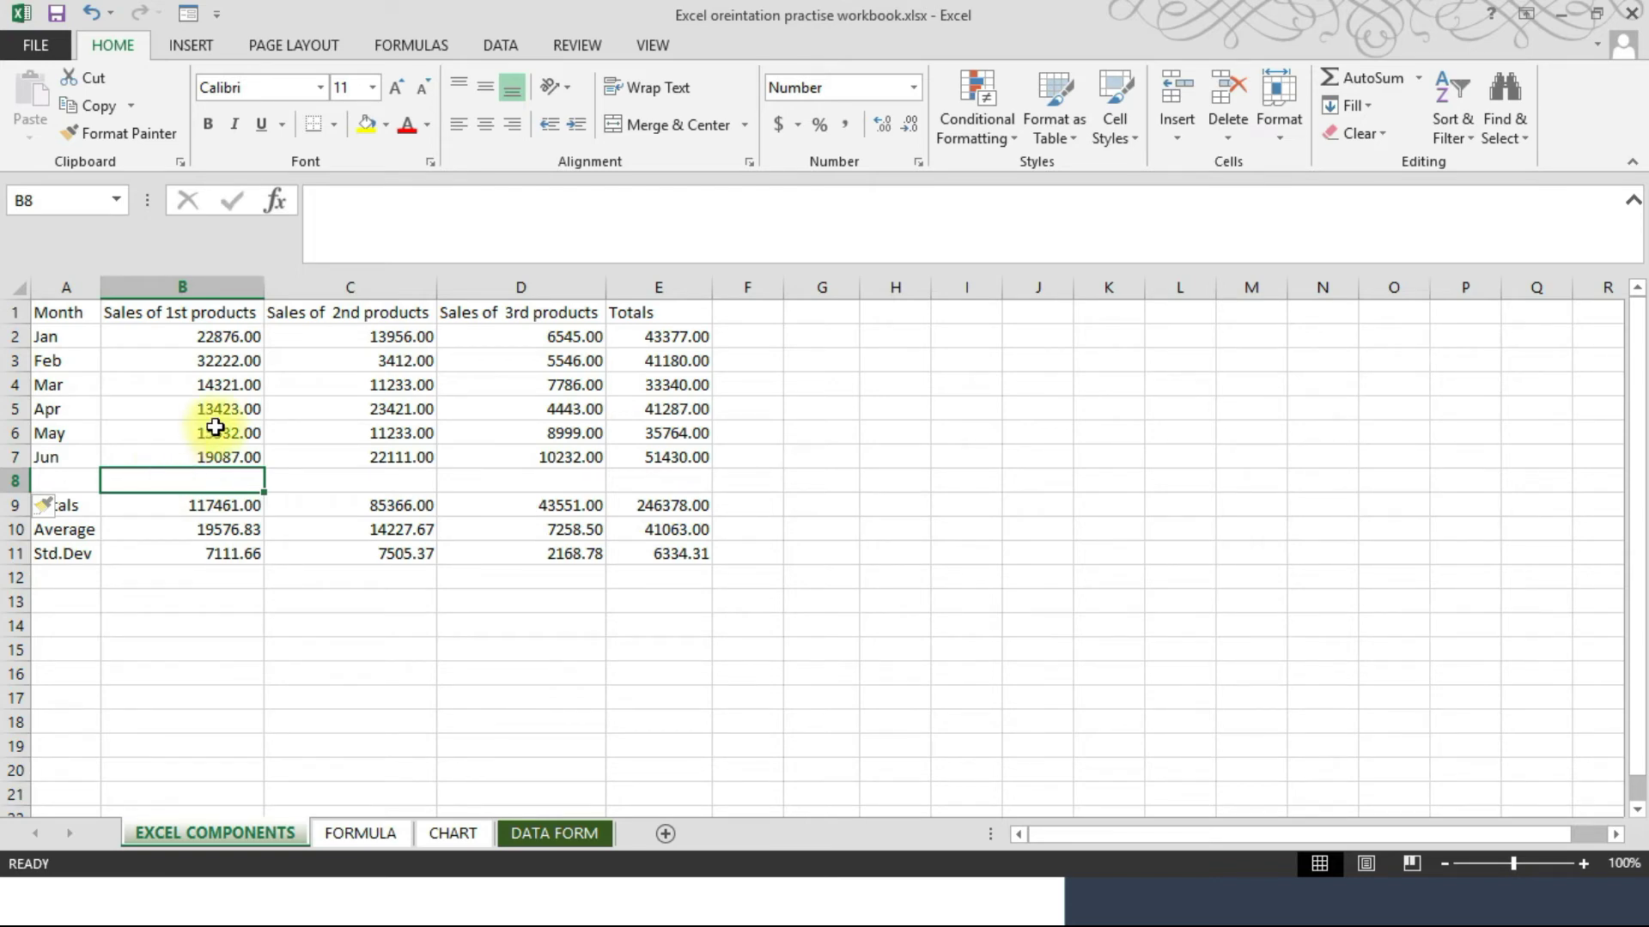
{"action": "type", "text": "="}
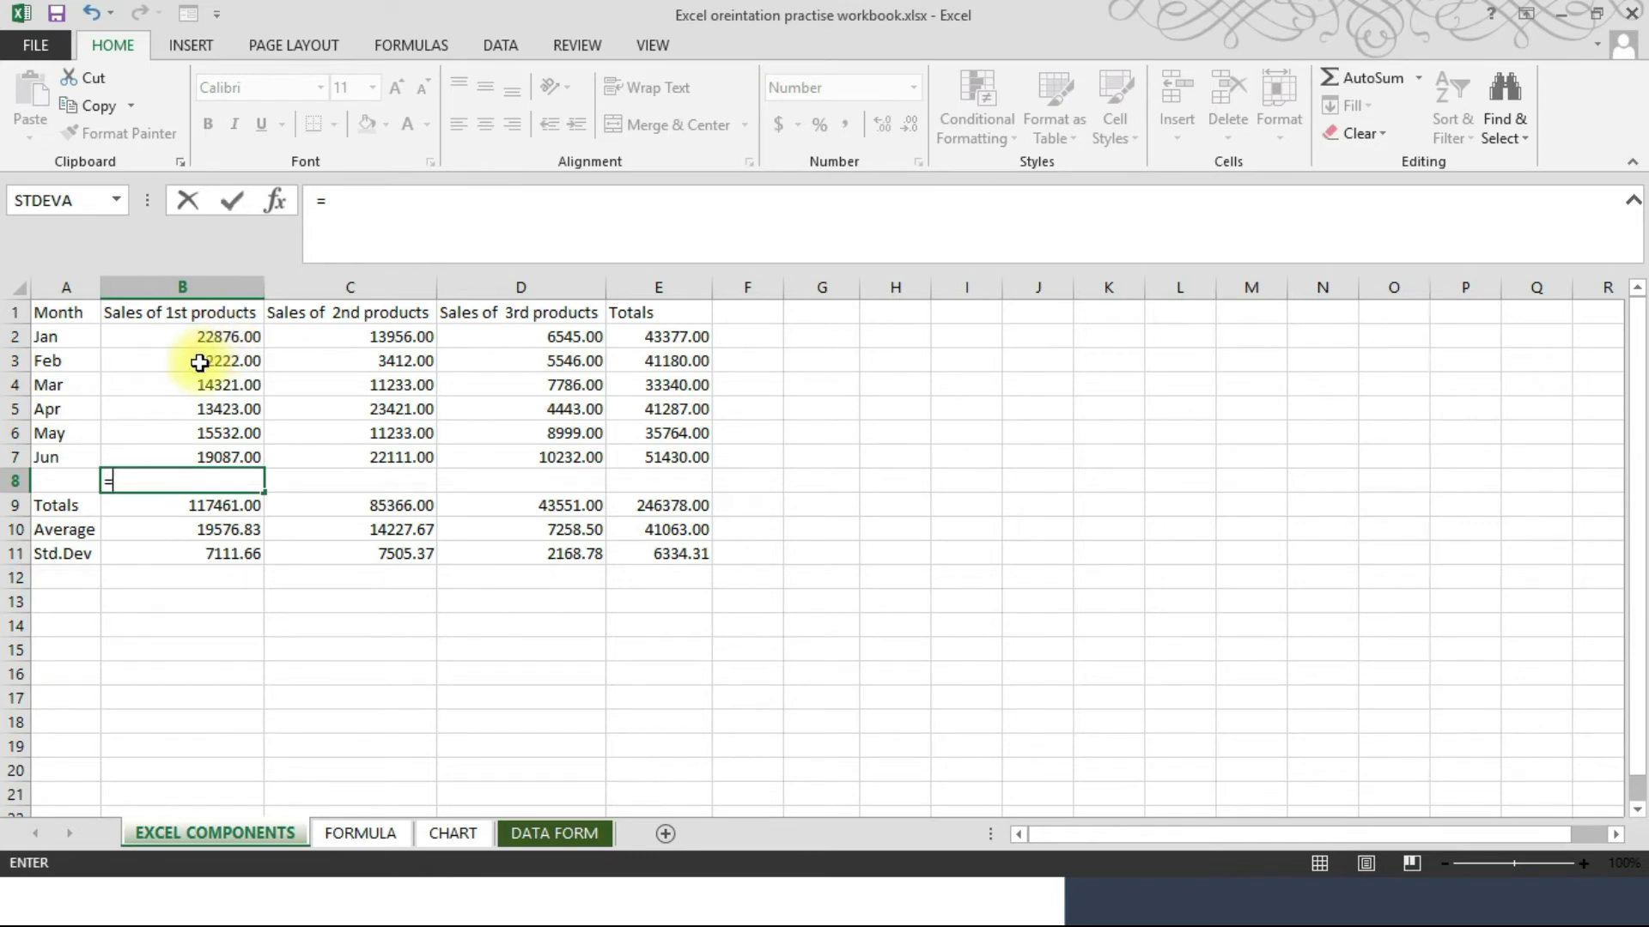
{"action": "left_click_drag", "start_coordinate": [220, 340], "coordinate": [221, 453]}
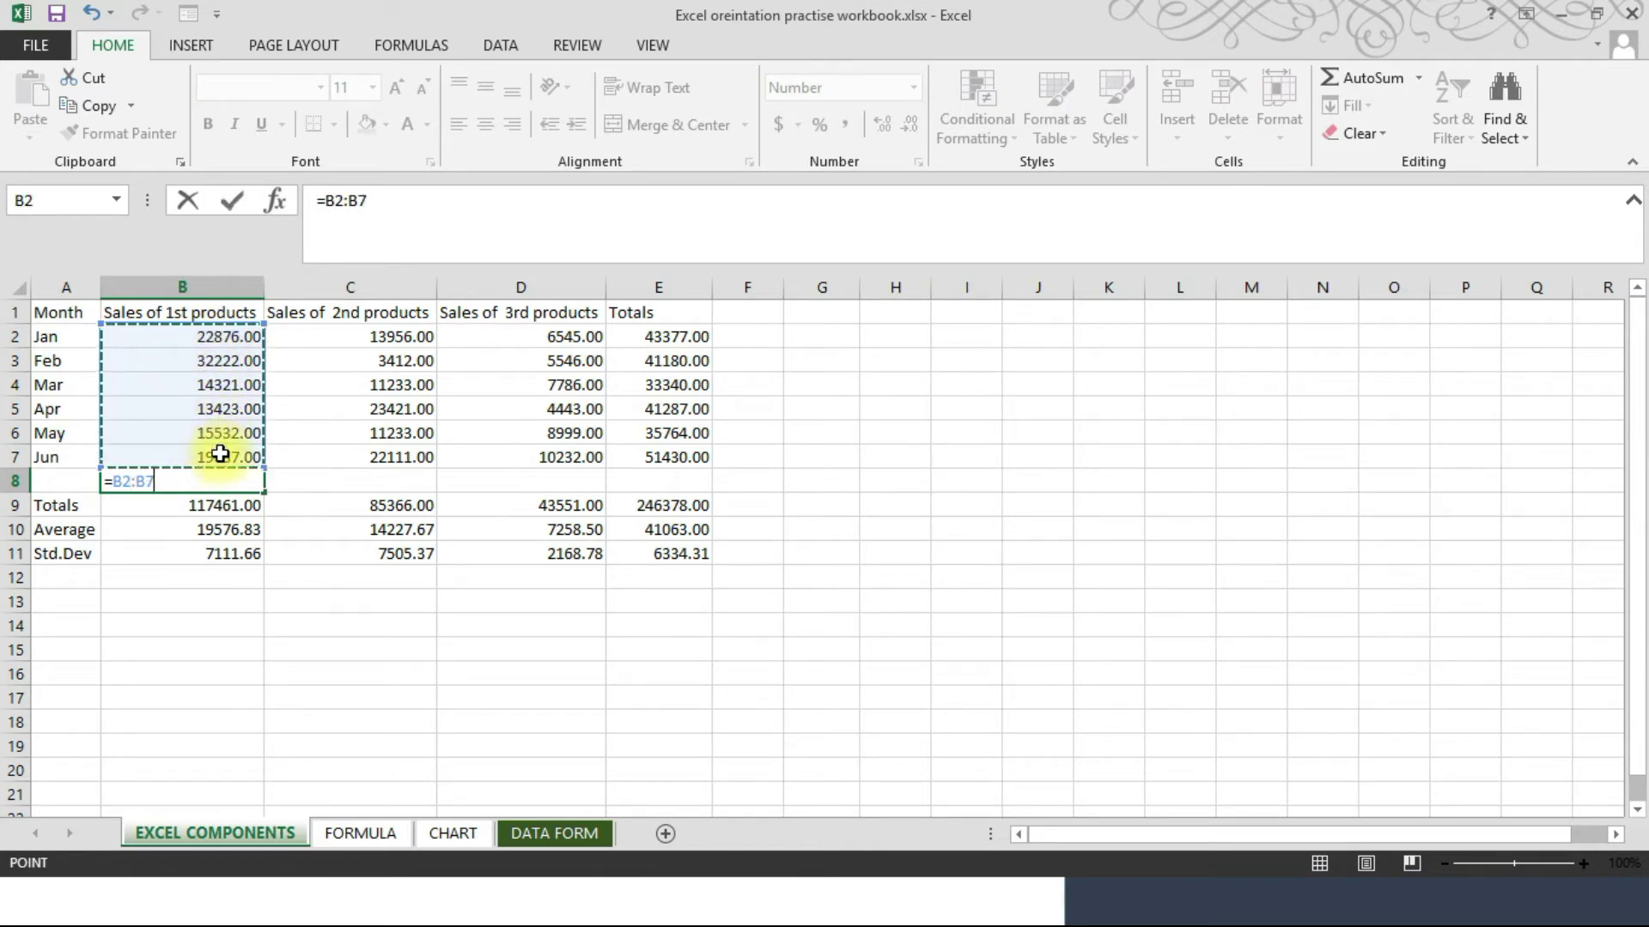
{"action": "key", "text": "Return"}
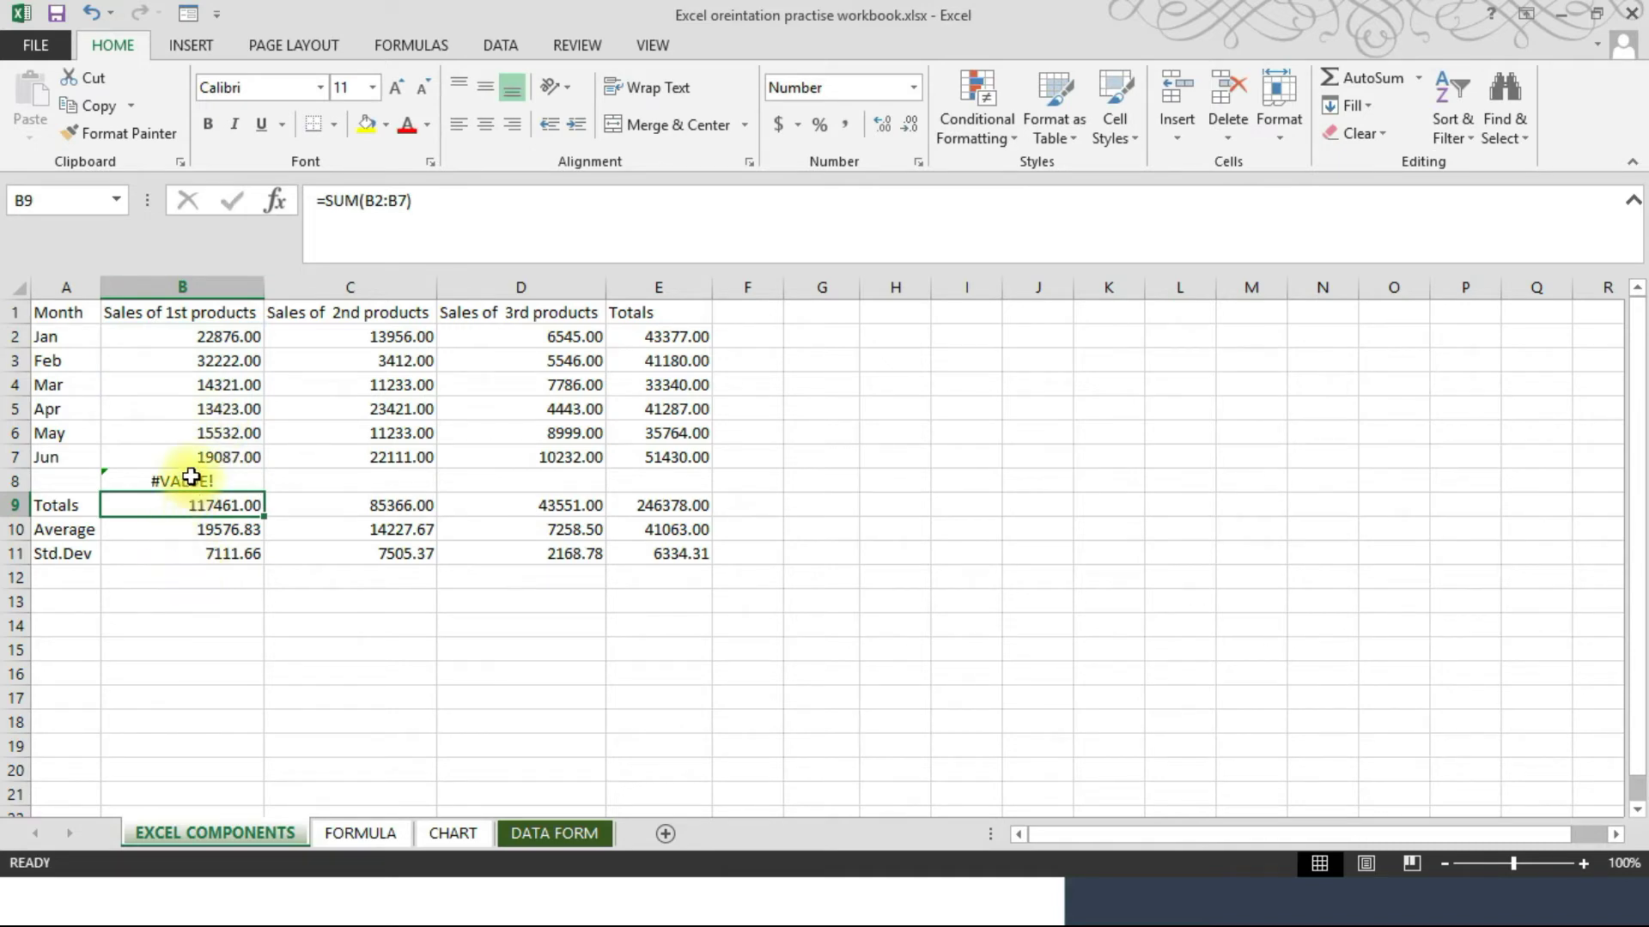
- Check the formula in B8 against the January value in B2, and reselect B8
{"action": "left_click", "coordinate": [191, 479]}
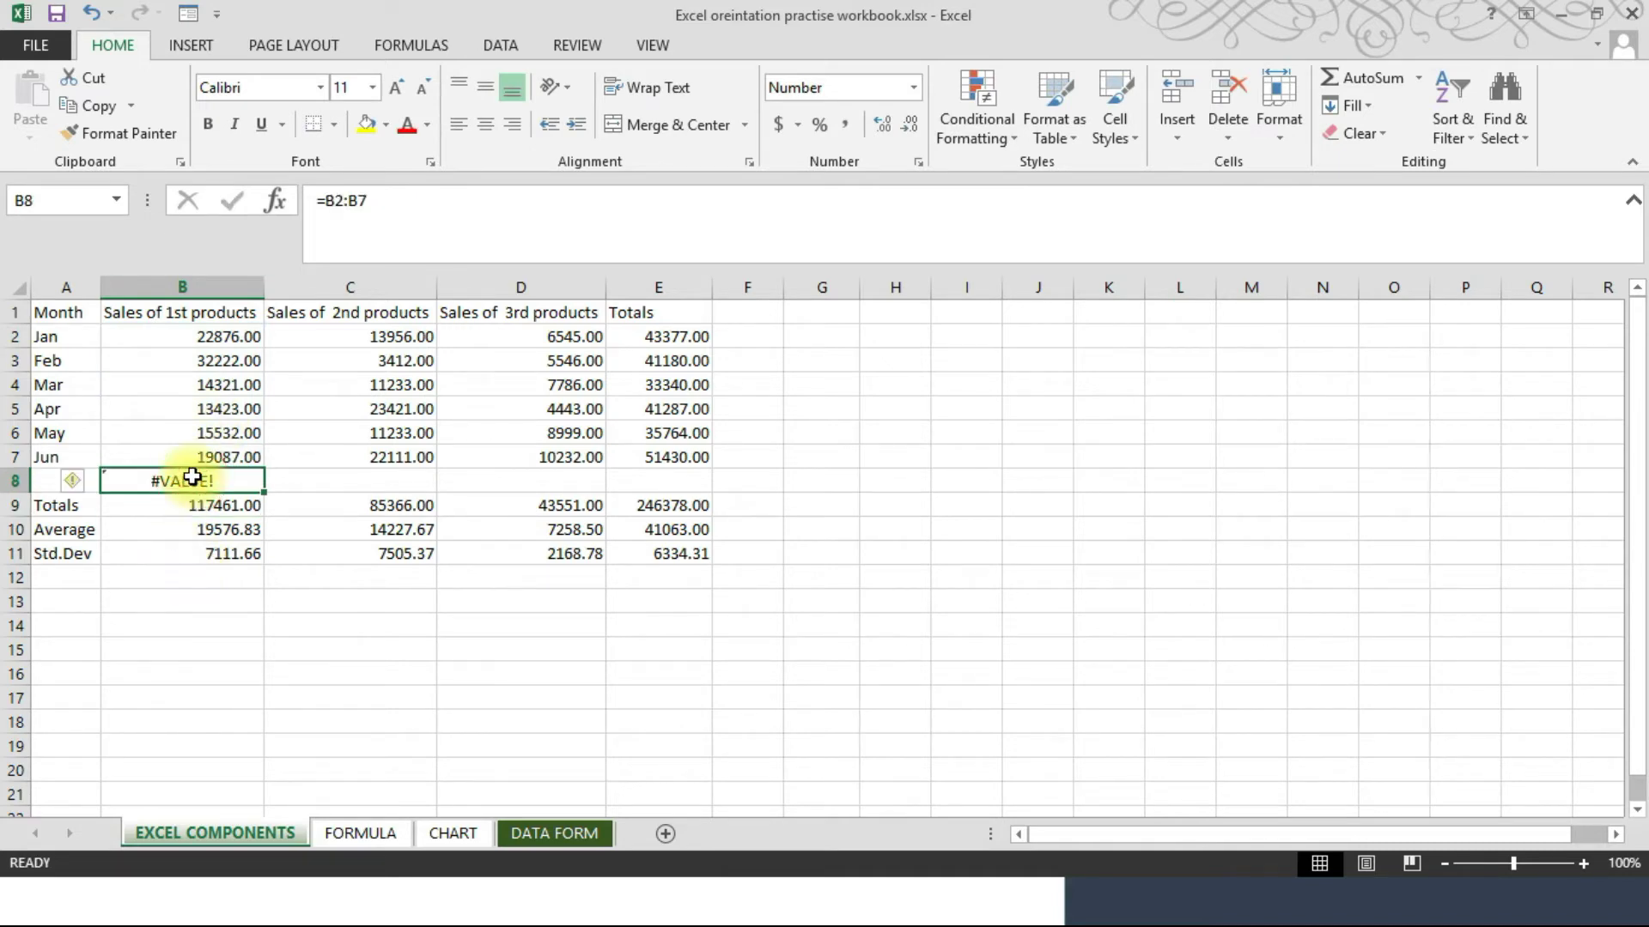
{"action": "left_click", "coordinate": [359, 204]}
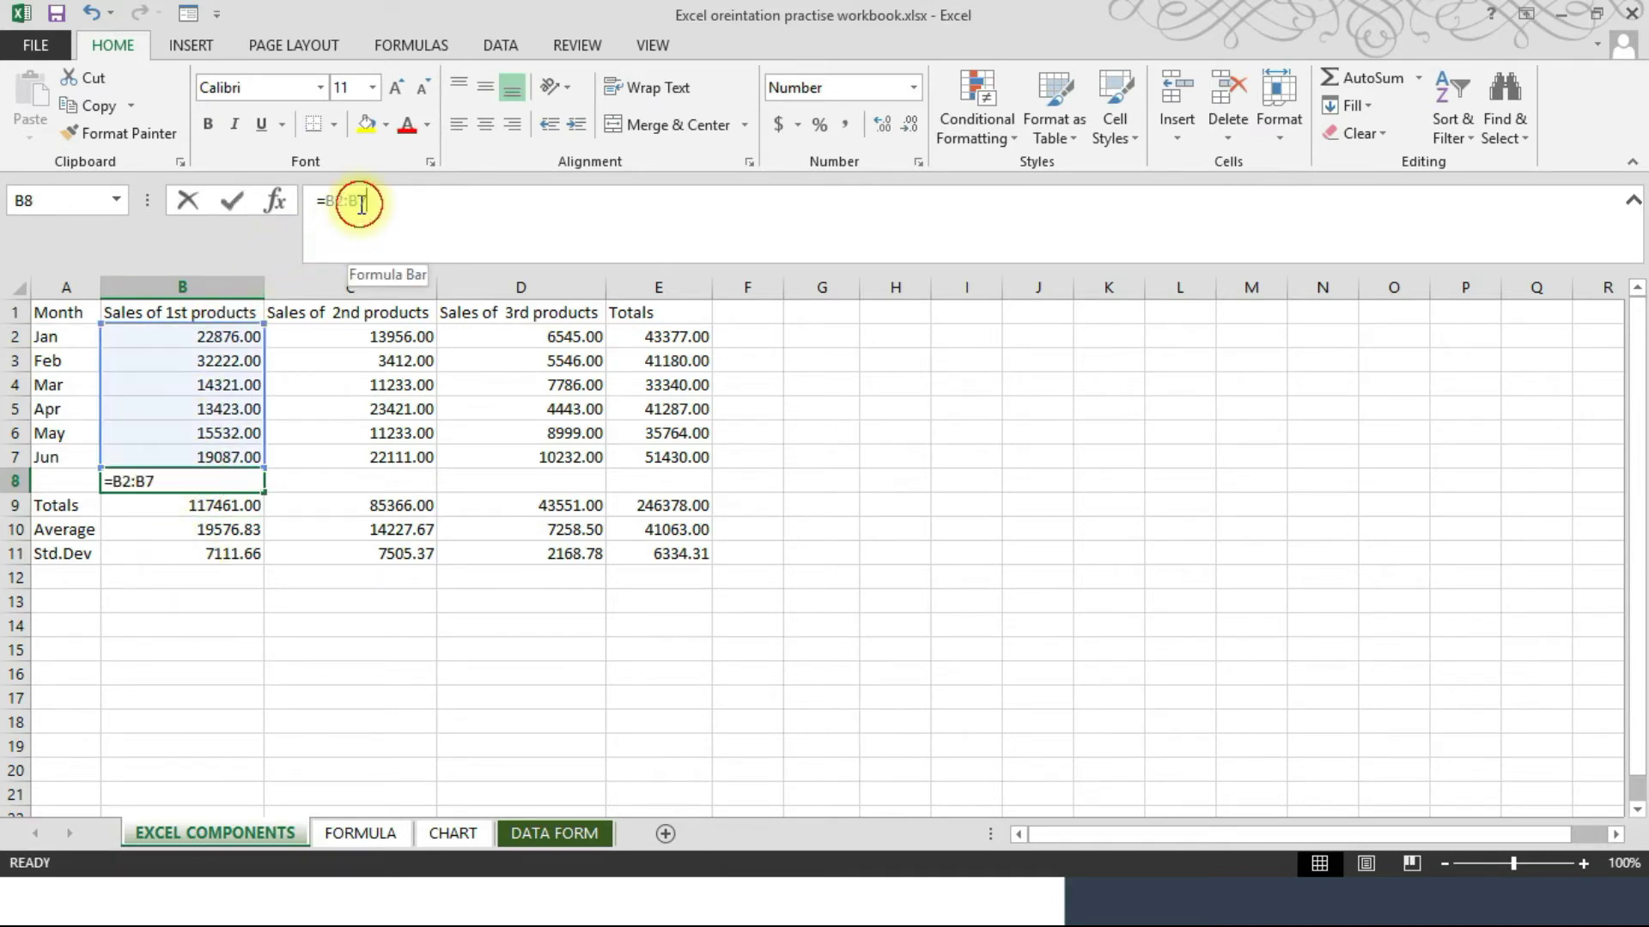
{"action": "left_click", "coordinate": [187, 335]}
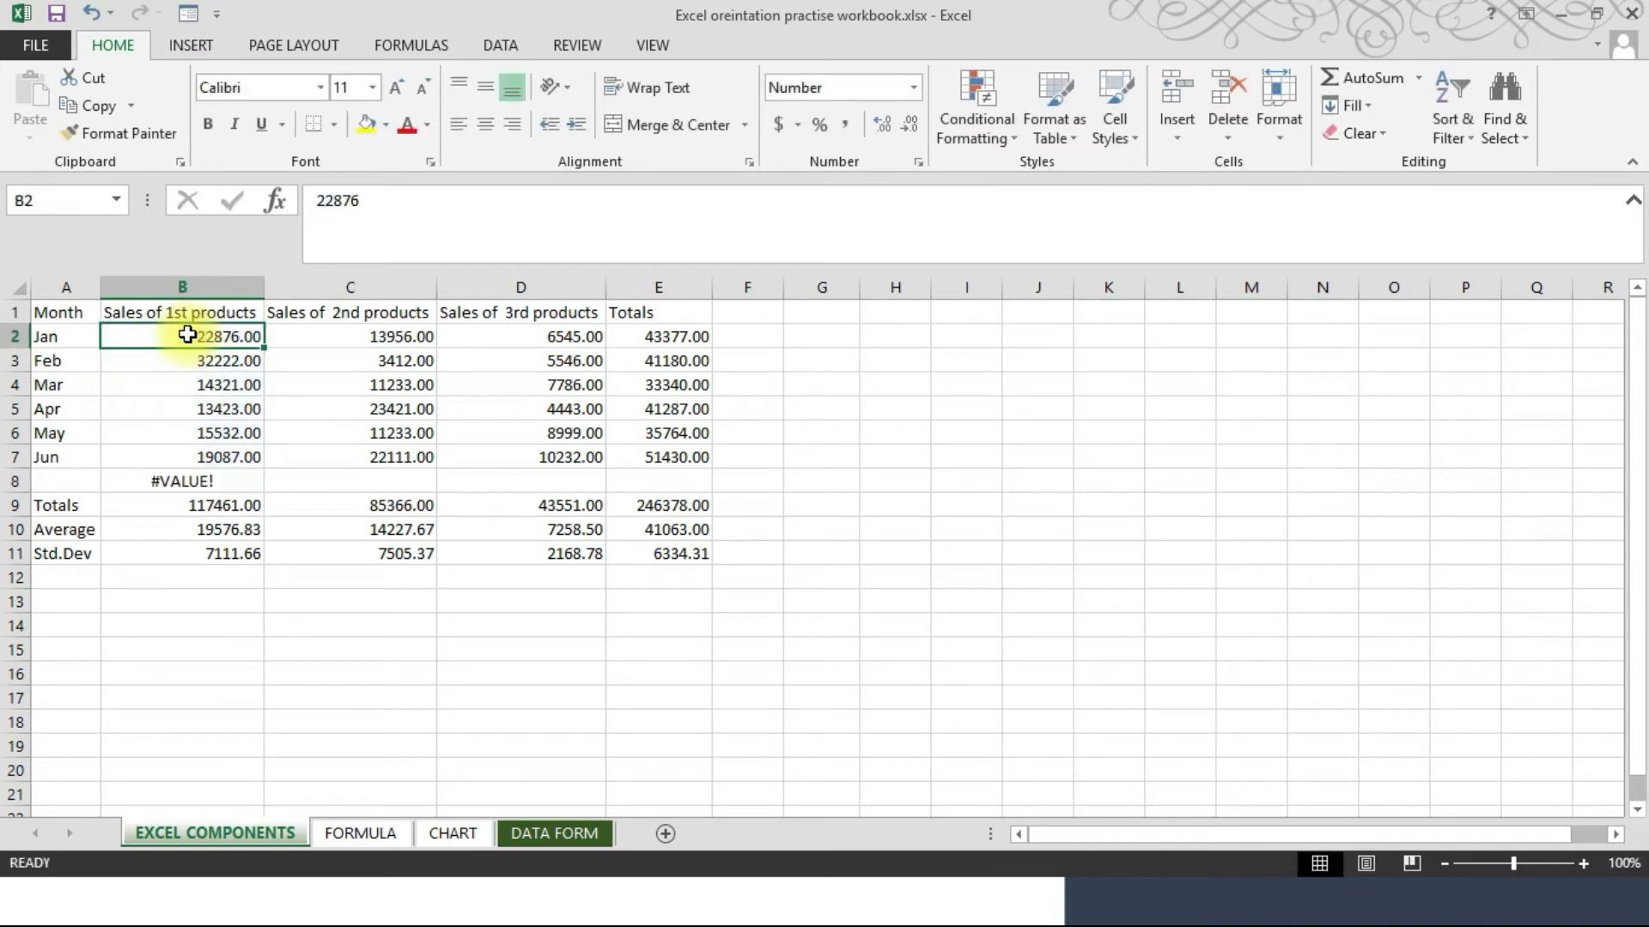
{"action": "left_click", "coordinate": [184, 479]}
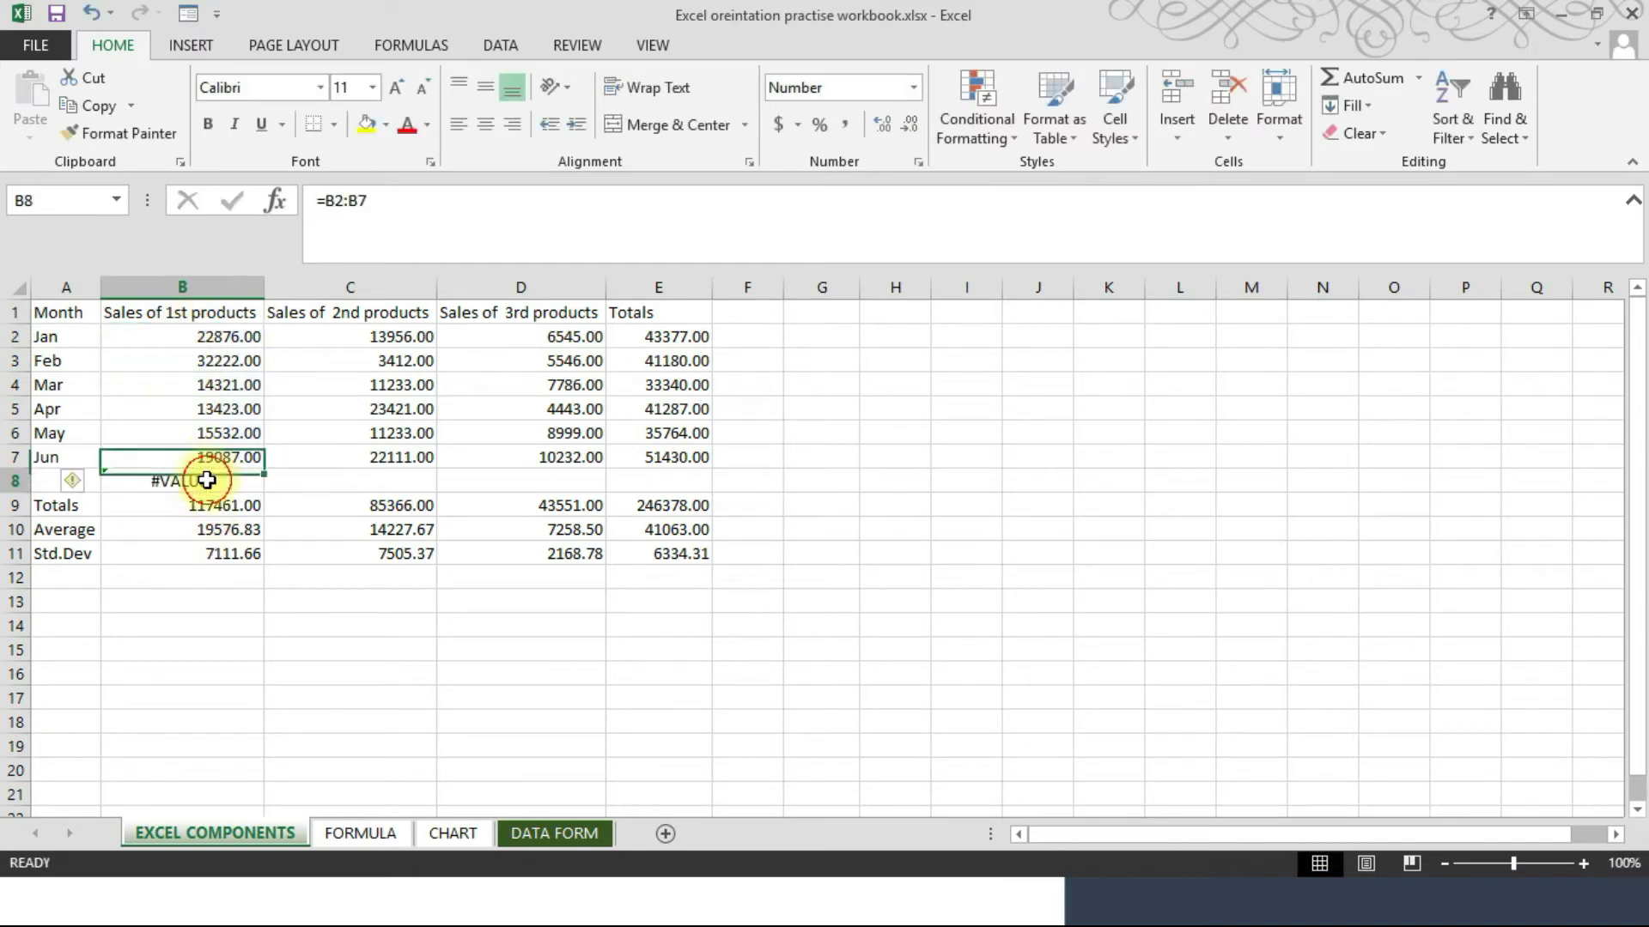
- Remove the B2:B7 reference from the formula in cell B8, leaving only the equals sign
{"action": "left_click", "coordinate": [366, 223]}
{"action": "key", "text": "BackSpace"}
{"action": "key", "text": "BackSpace"}
{"action": "key", "text": "BackSpace"}
{"action": "key", "text": "BackSpace"}
{"action": "key", "text": "BackSpace"}
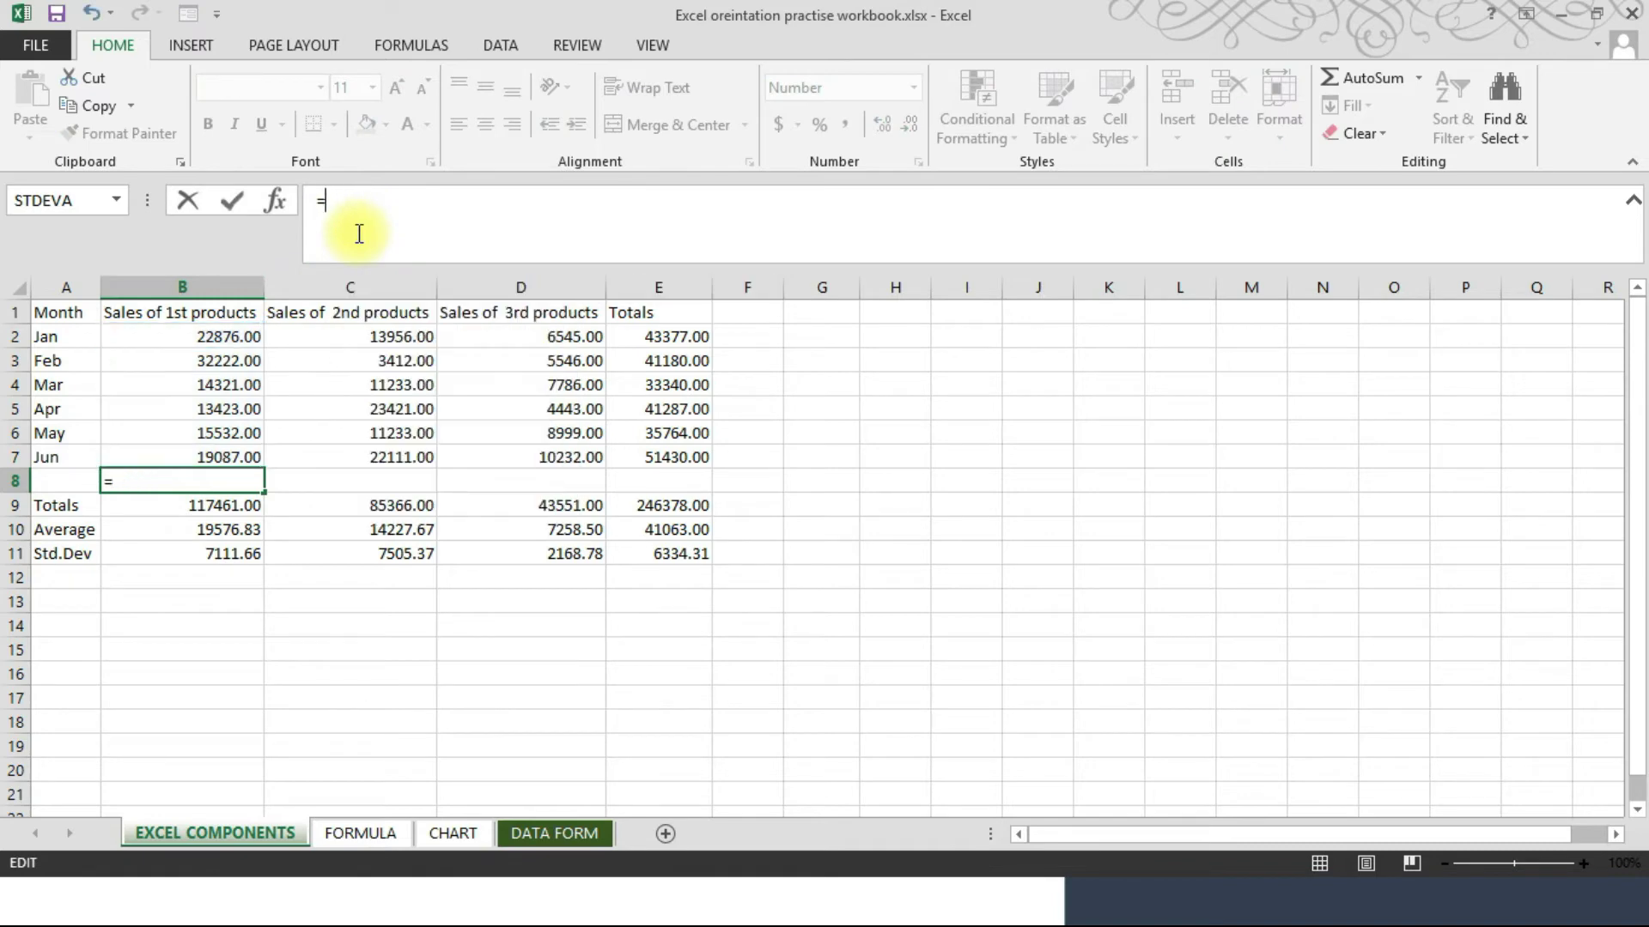
- Complete the formula in B8 as =B2+B3+B4+B5+B6+B7 by picking each month's sales cell
{"action": "left_click", "coordinate": [235, 340]}
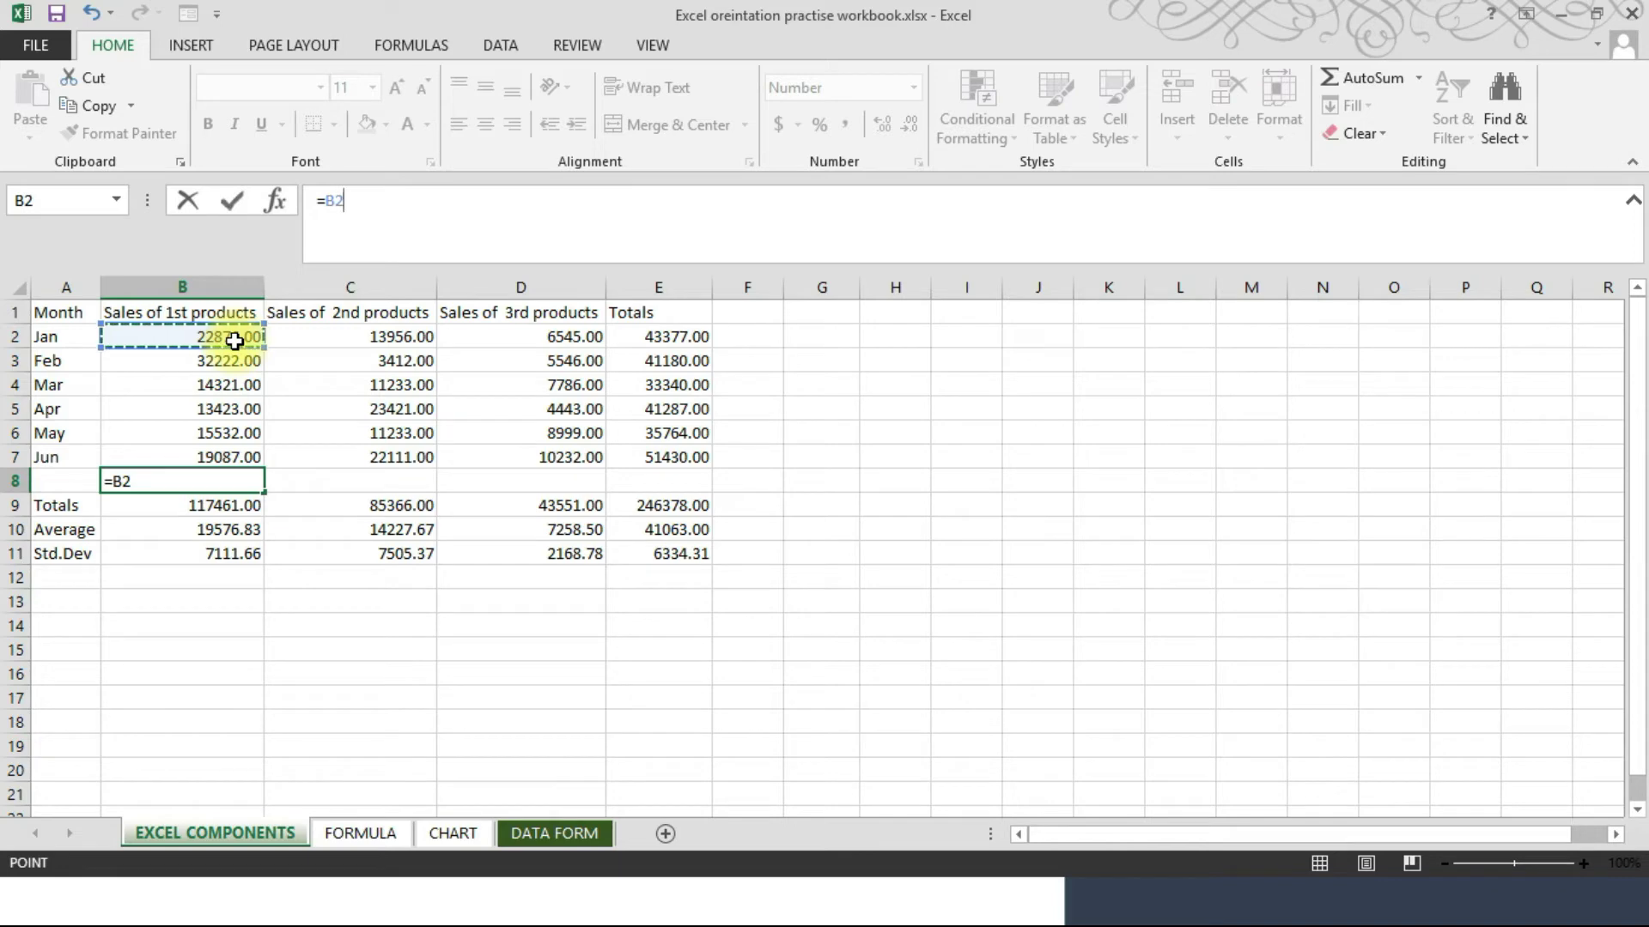
{"action": "type", "text": "+"}
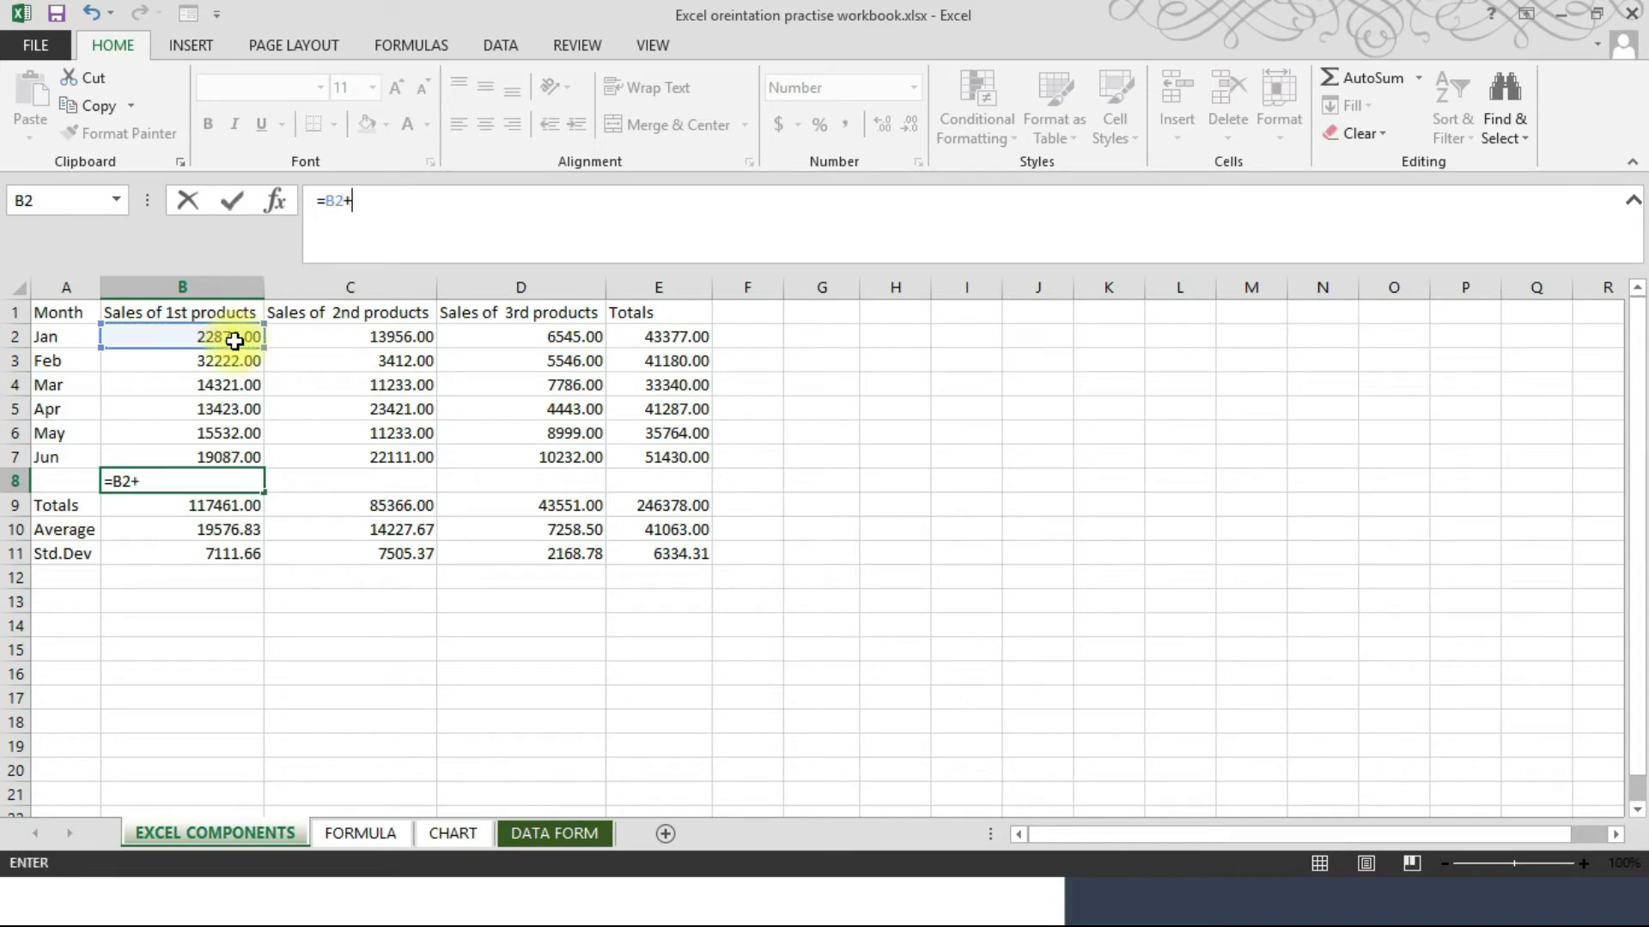
{"action": "left_click", "coordinate": [181, 364]}
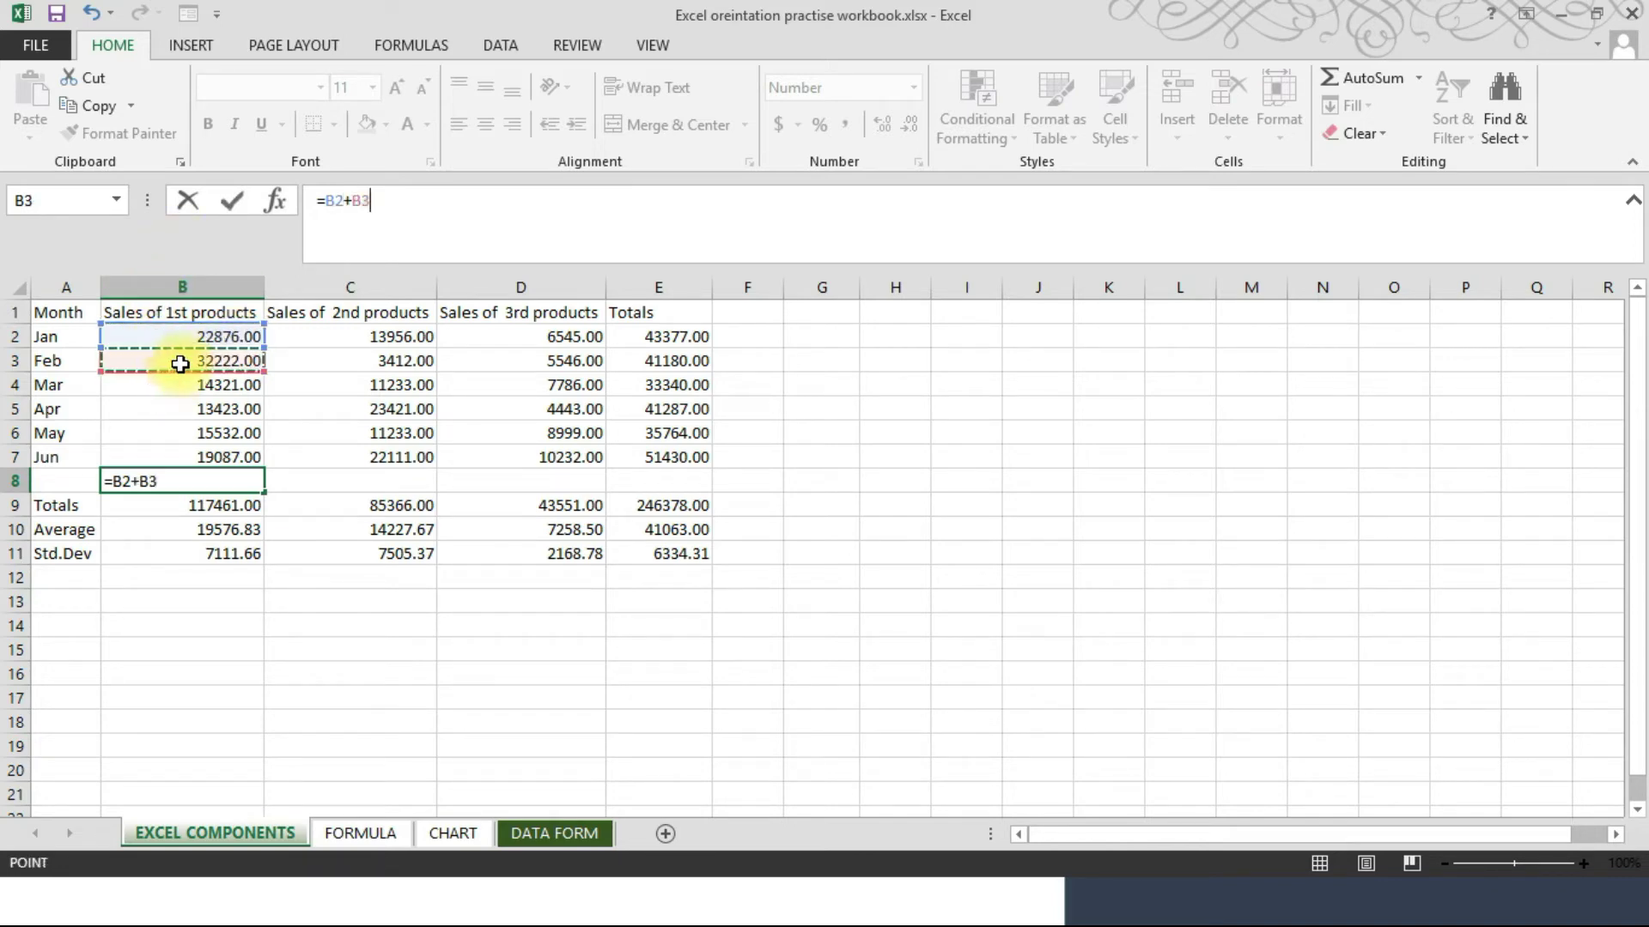
{"action": "type", "text": "+"}
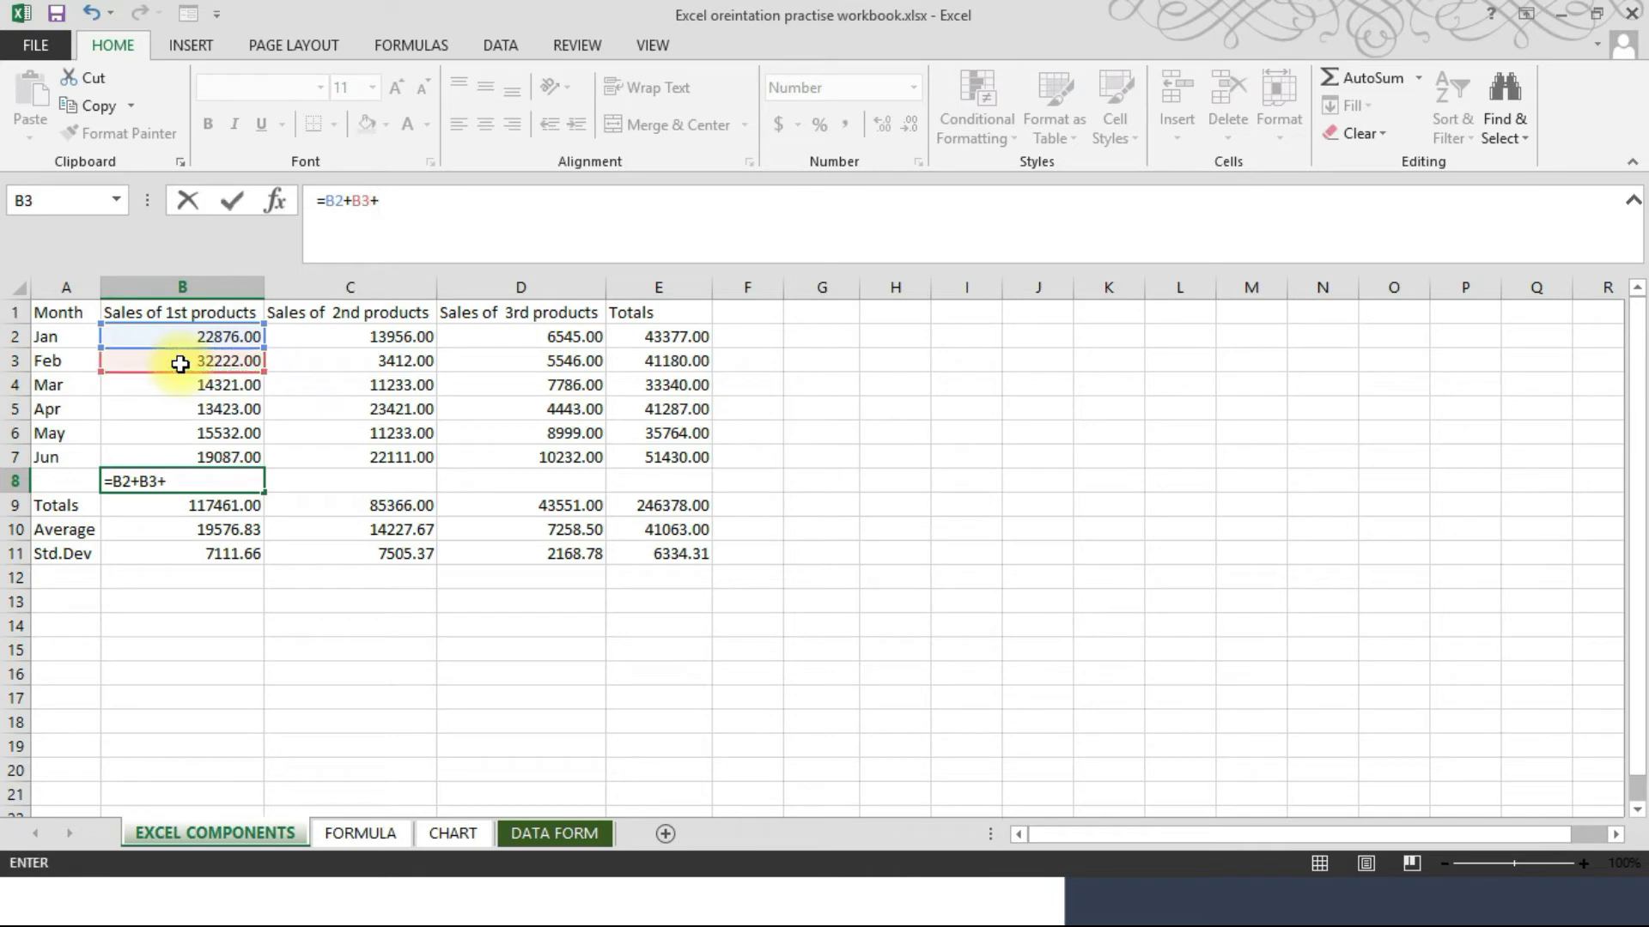
{"action": "left_click", "coordinate": [189, 387]}
{"action": "type", "text": "+"}
{"action": "left_click", "coordinate": [208, 414]}
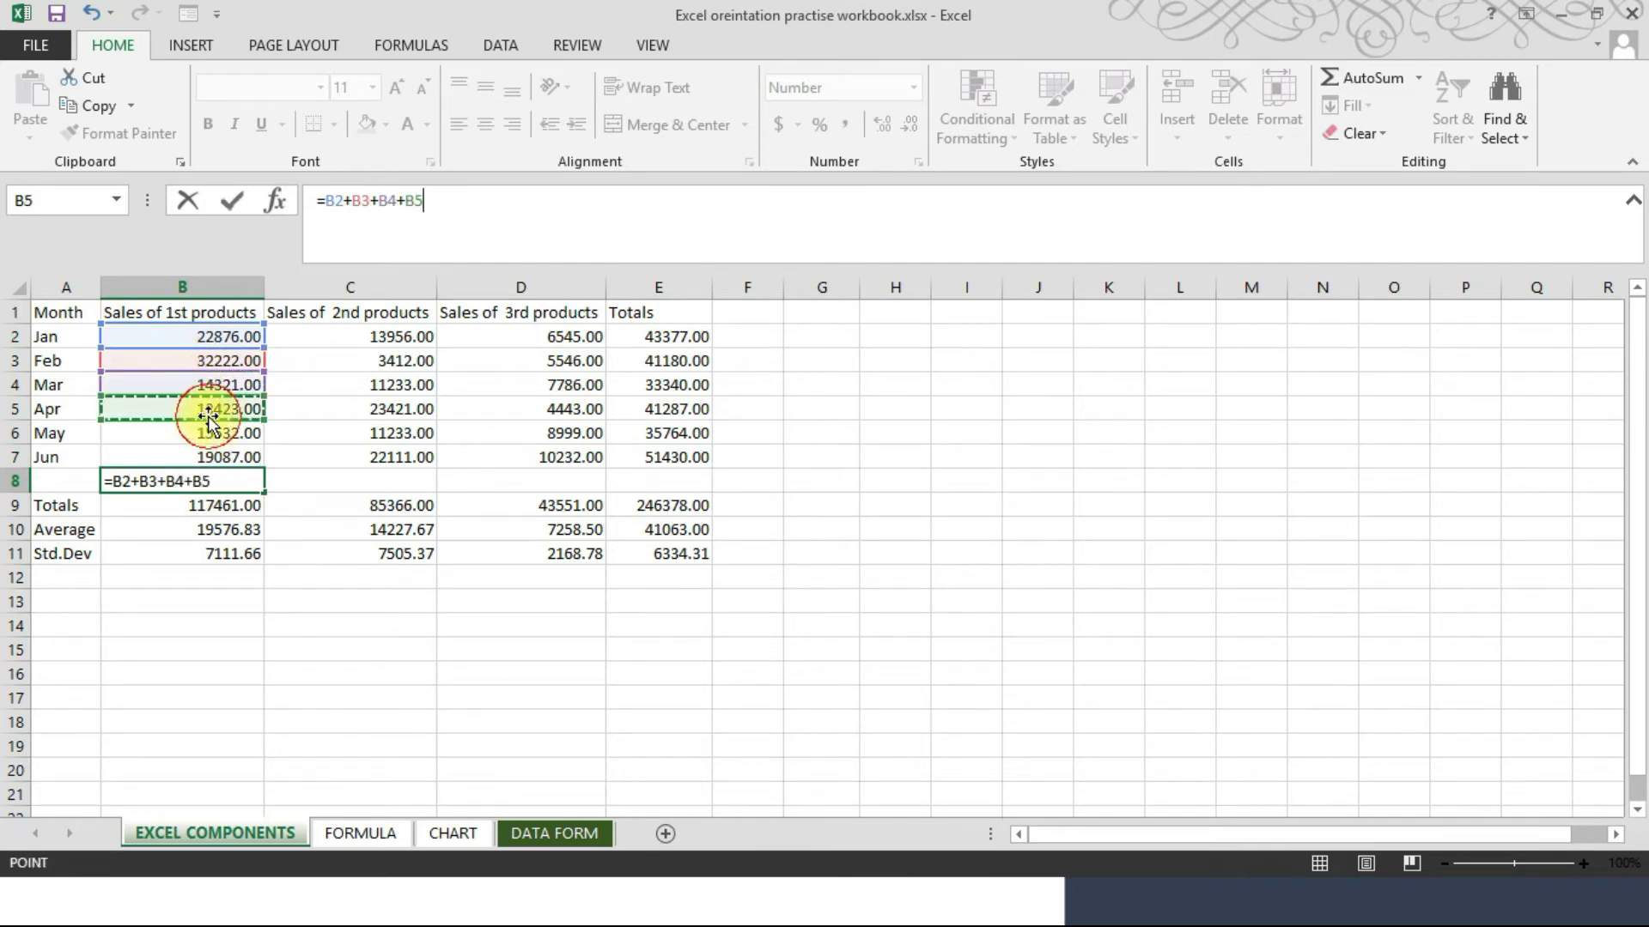
{"action": "type", "text": "+"}
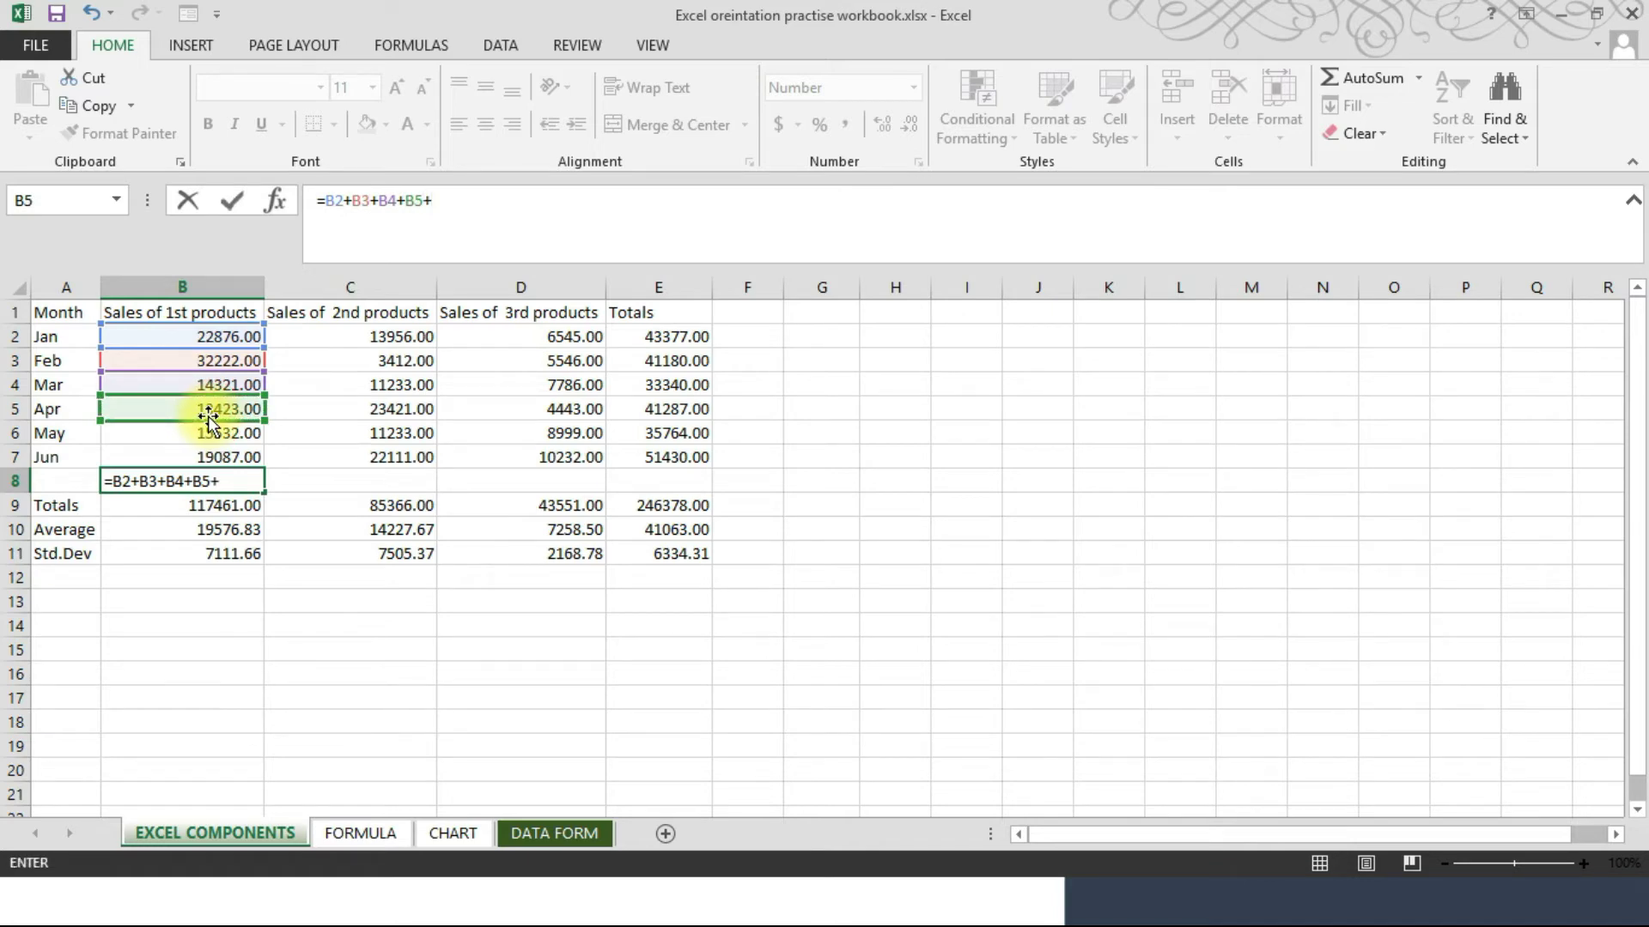
{"action": "left_click", "coordinate": [207, 439]}
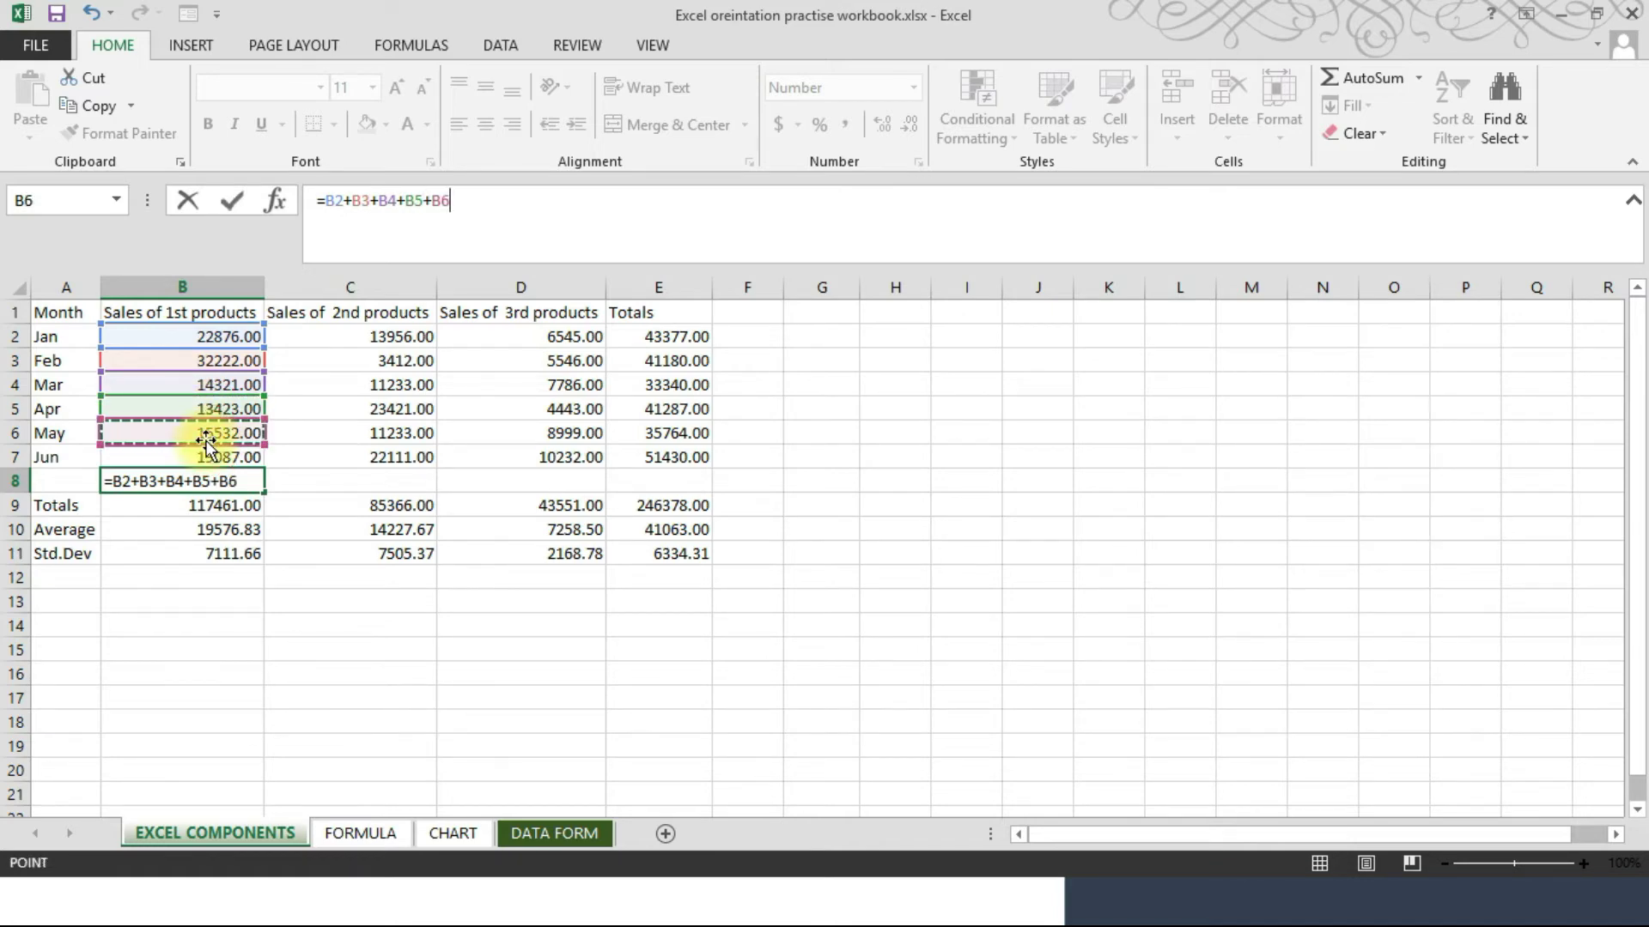
{"action": "type", "text": "+"}
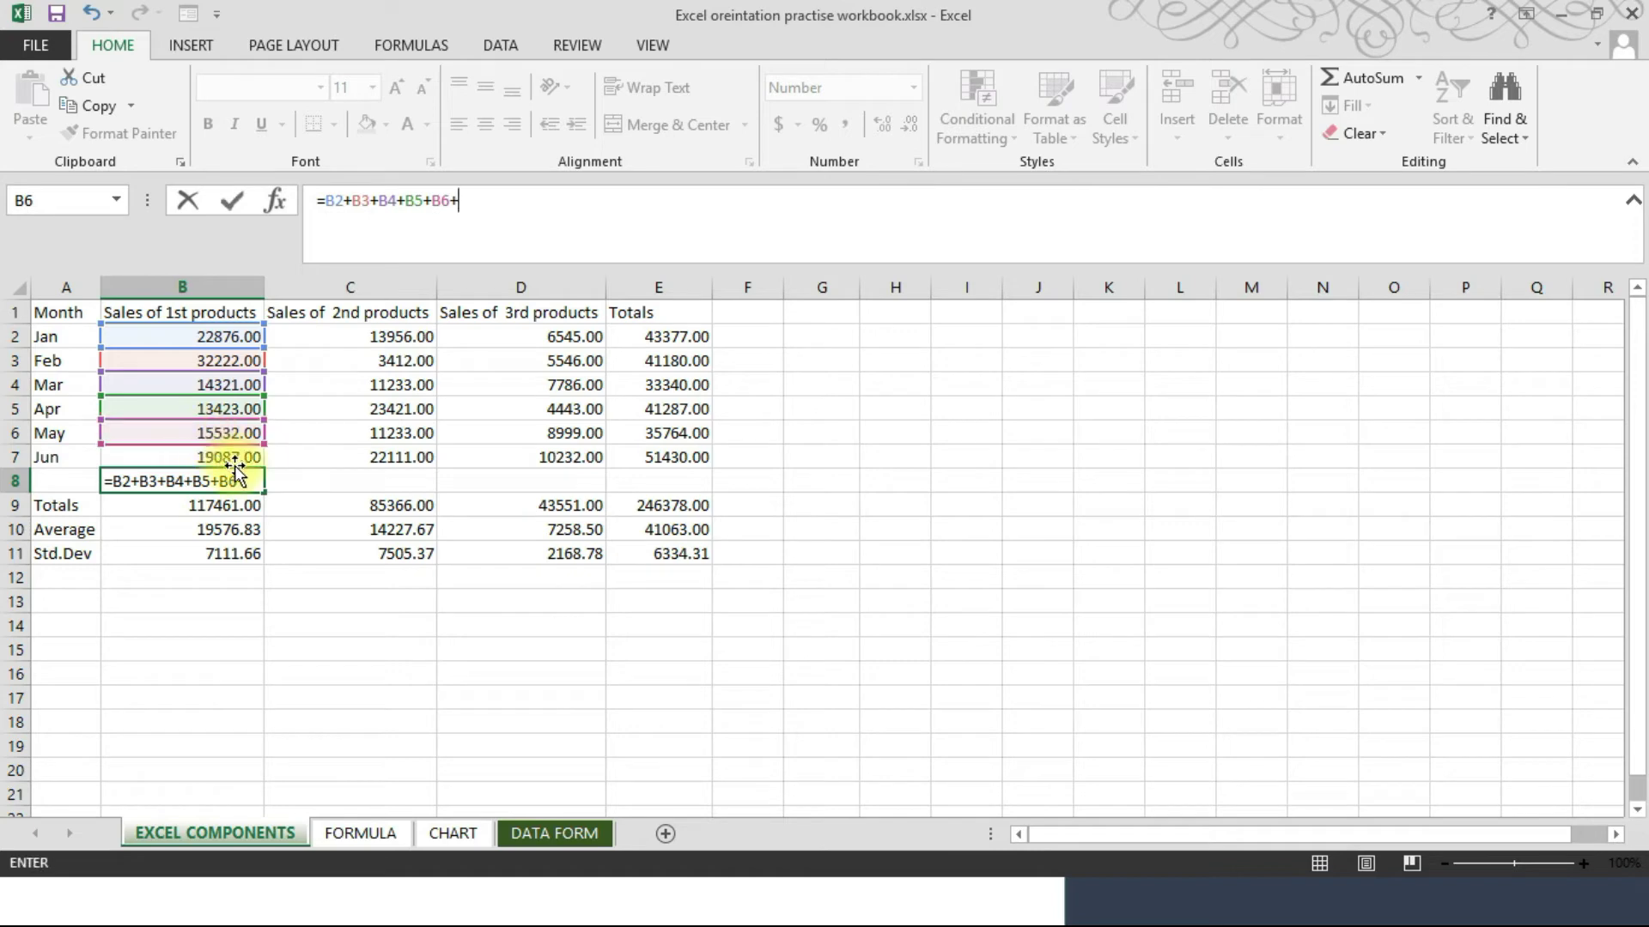
{"action": "left_click", "coordinate": [235, 453]}
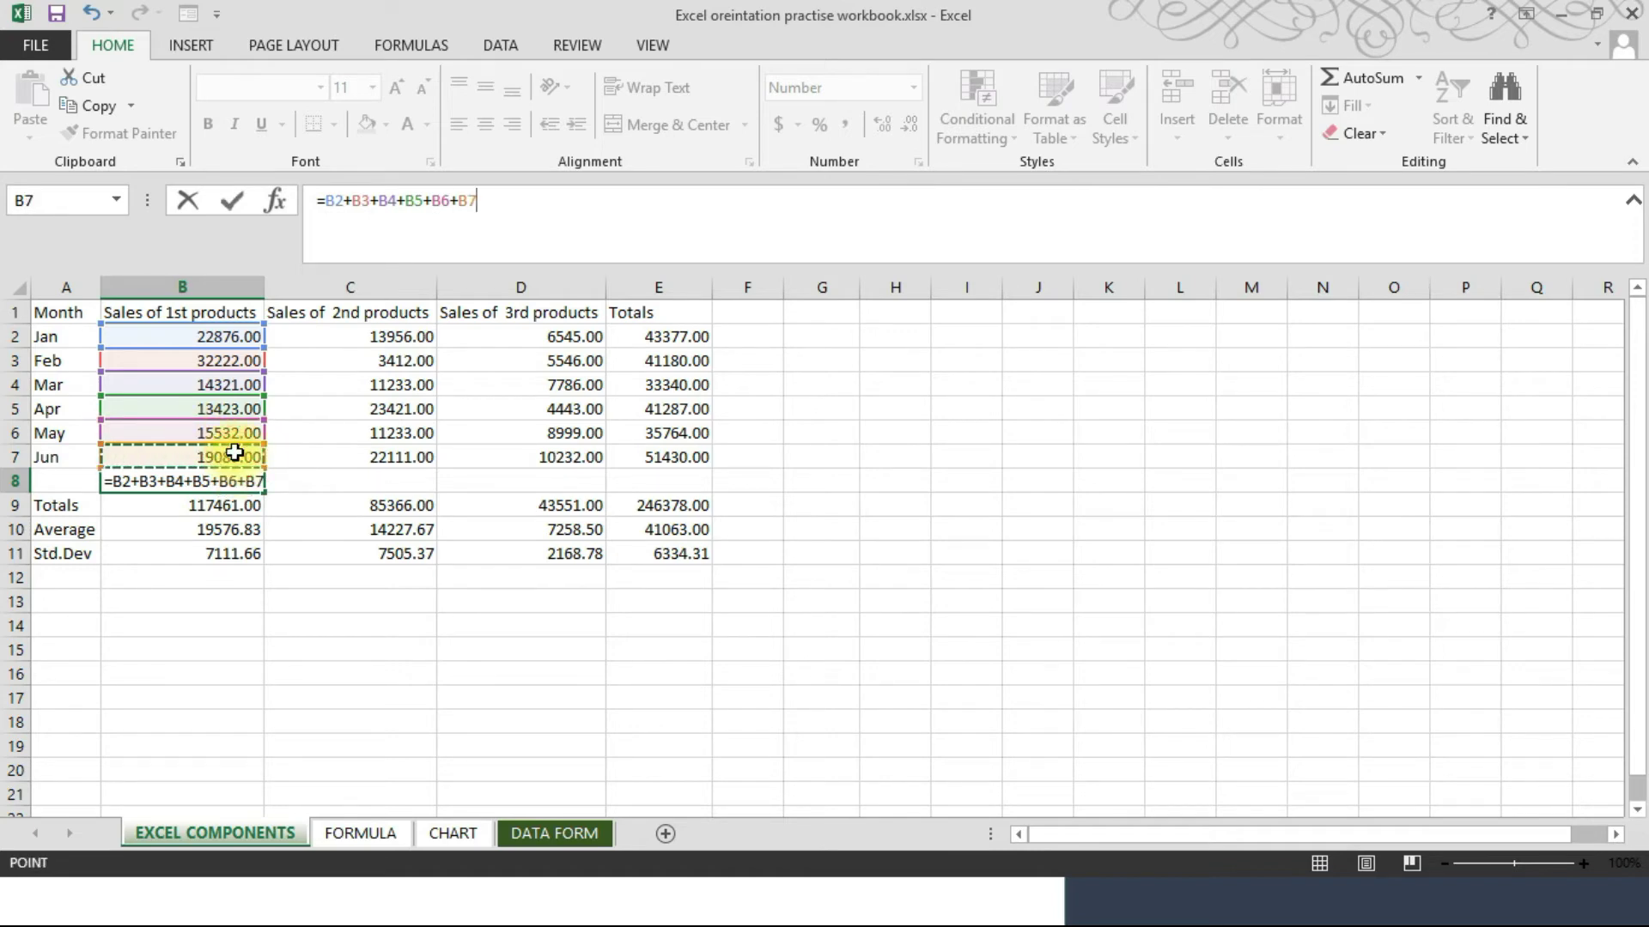
{"action": "type", "text": "+"}
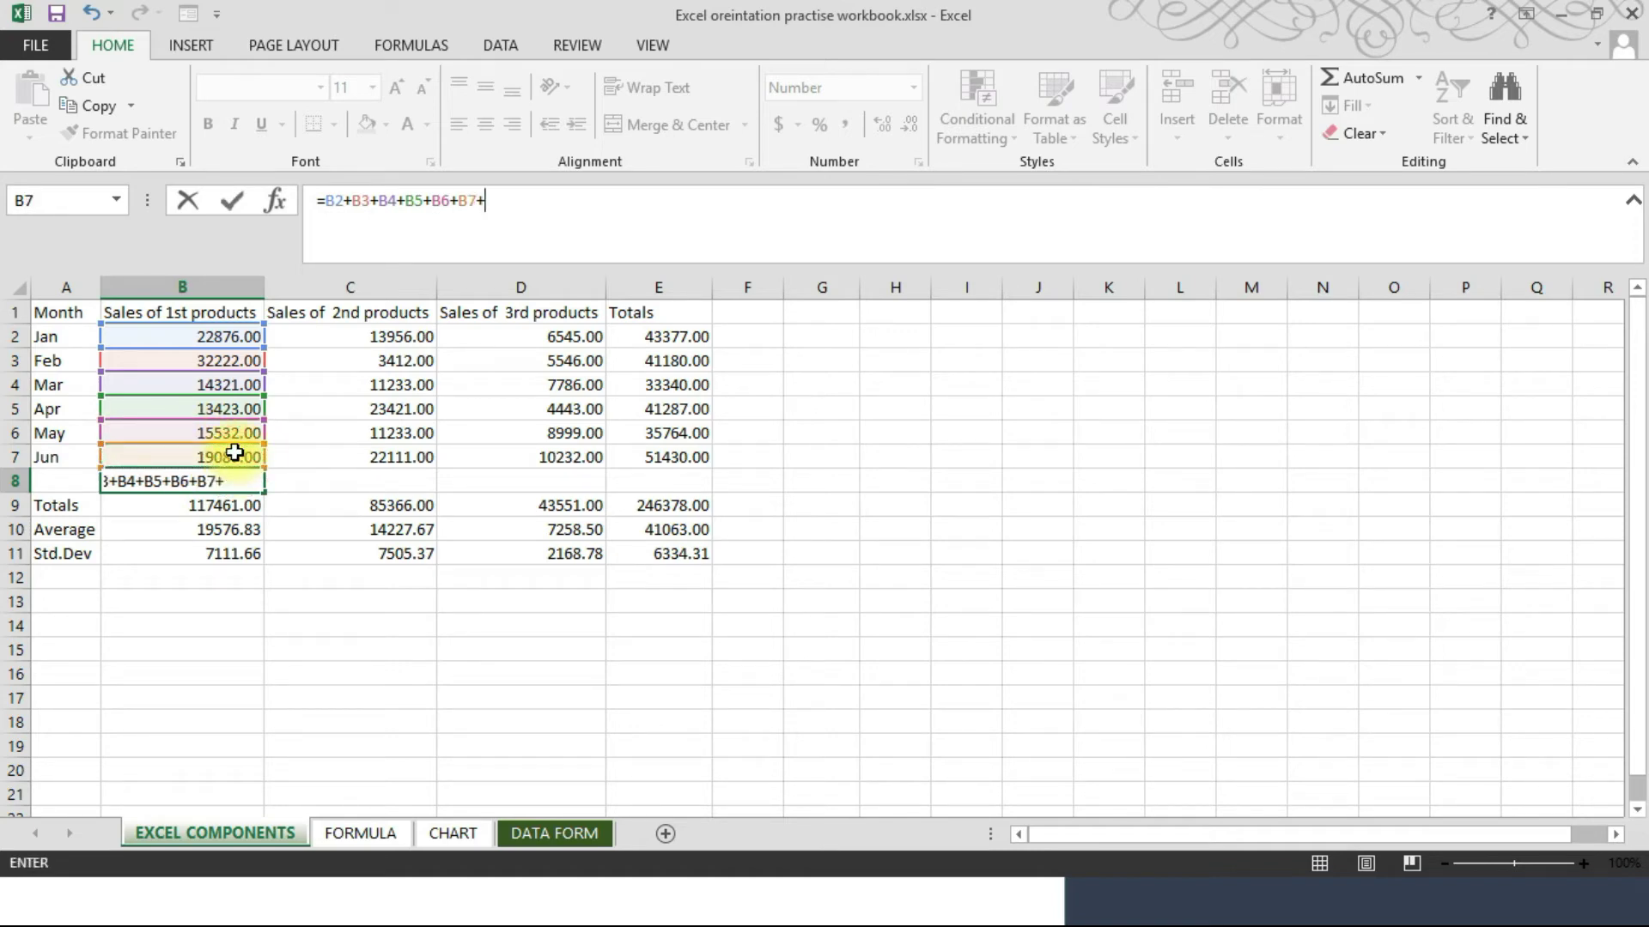
{"action": "key", "text": "Return"}
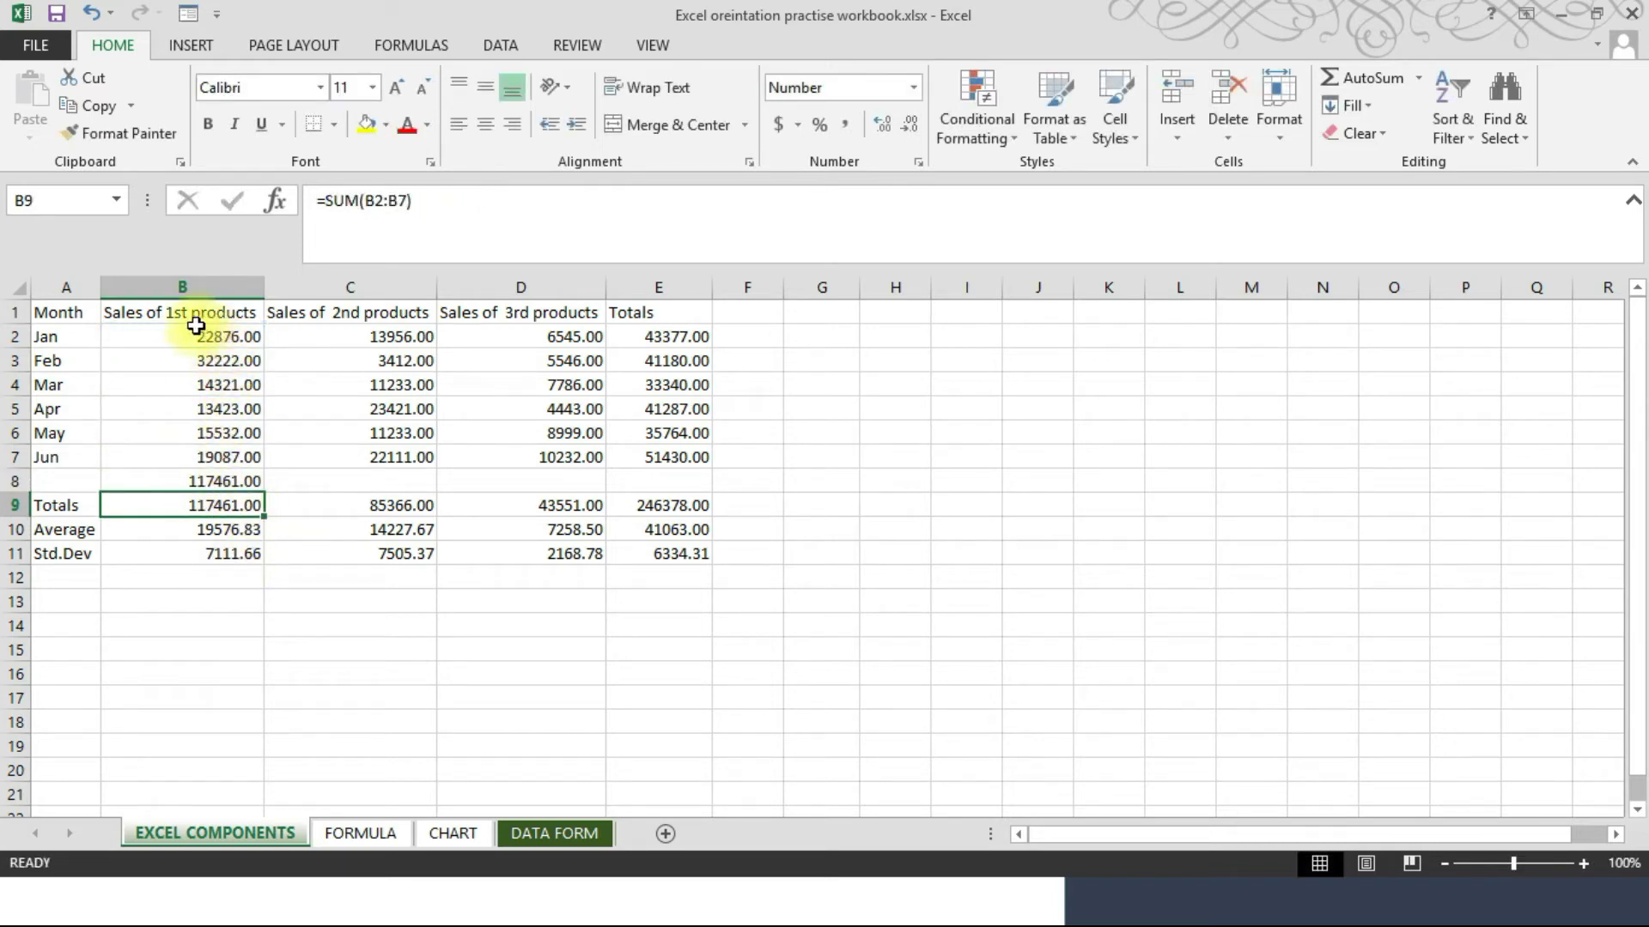
- Check the sum of B2:B7, and undo both B8 formula entries and the inserted blank row 8
{"action": "left_click_drag", "start_coordinate": [193, 334], "coordinate": [199, 448]}
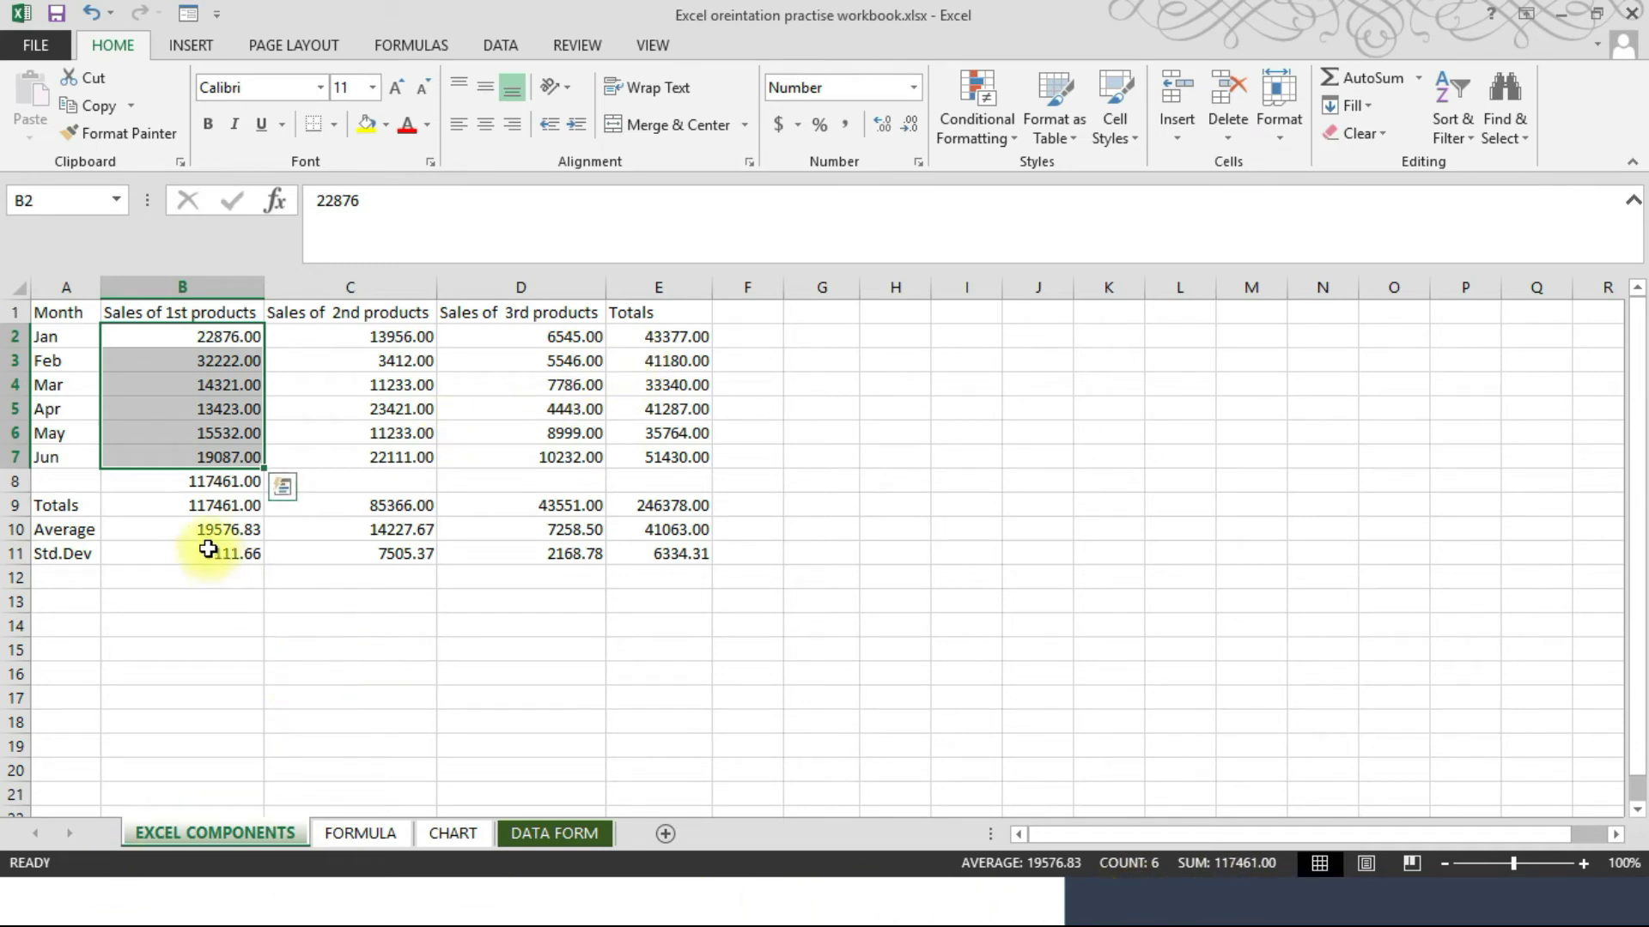
{"action": "key", "text": "ctrl+z"}
{"action": "key", "text": "ctrl+z"}
{"action": "key", "text": "ctrl+z"}
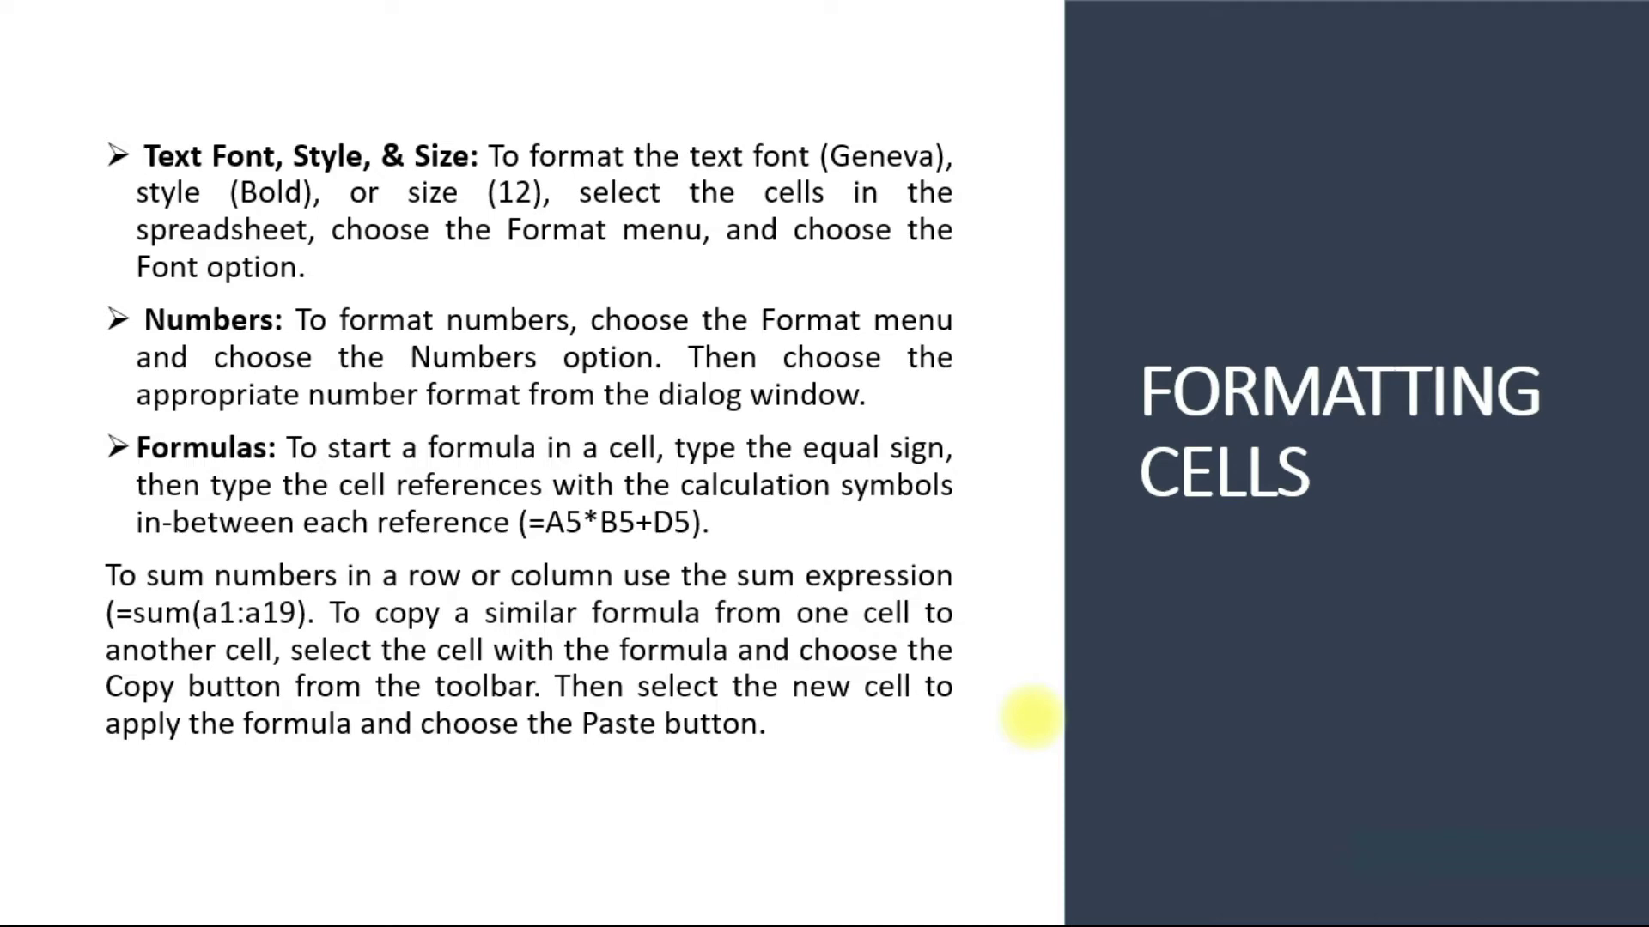
{"action": "key", "text": "Right"}
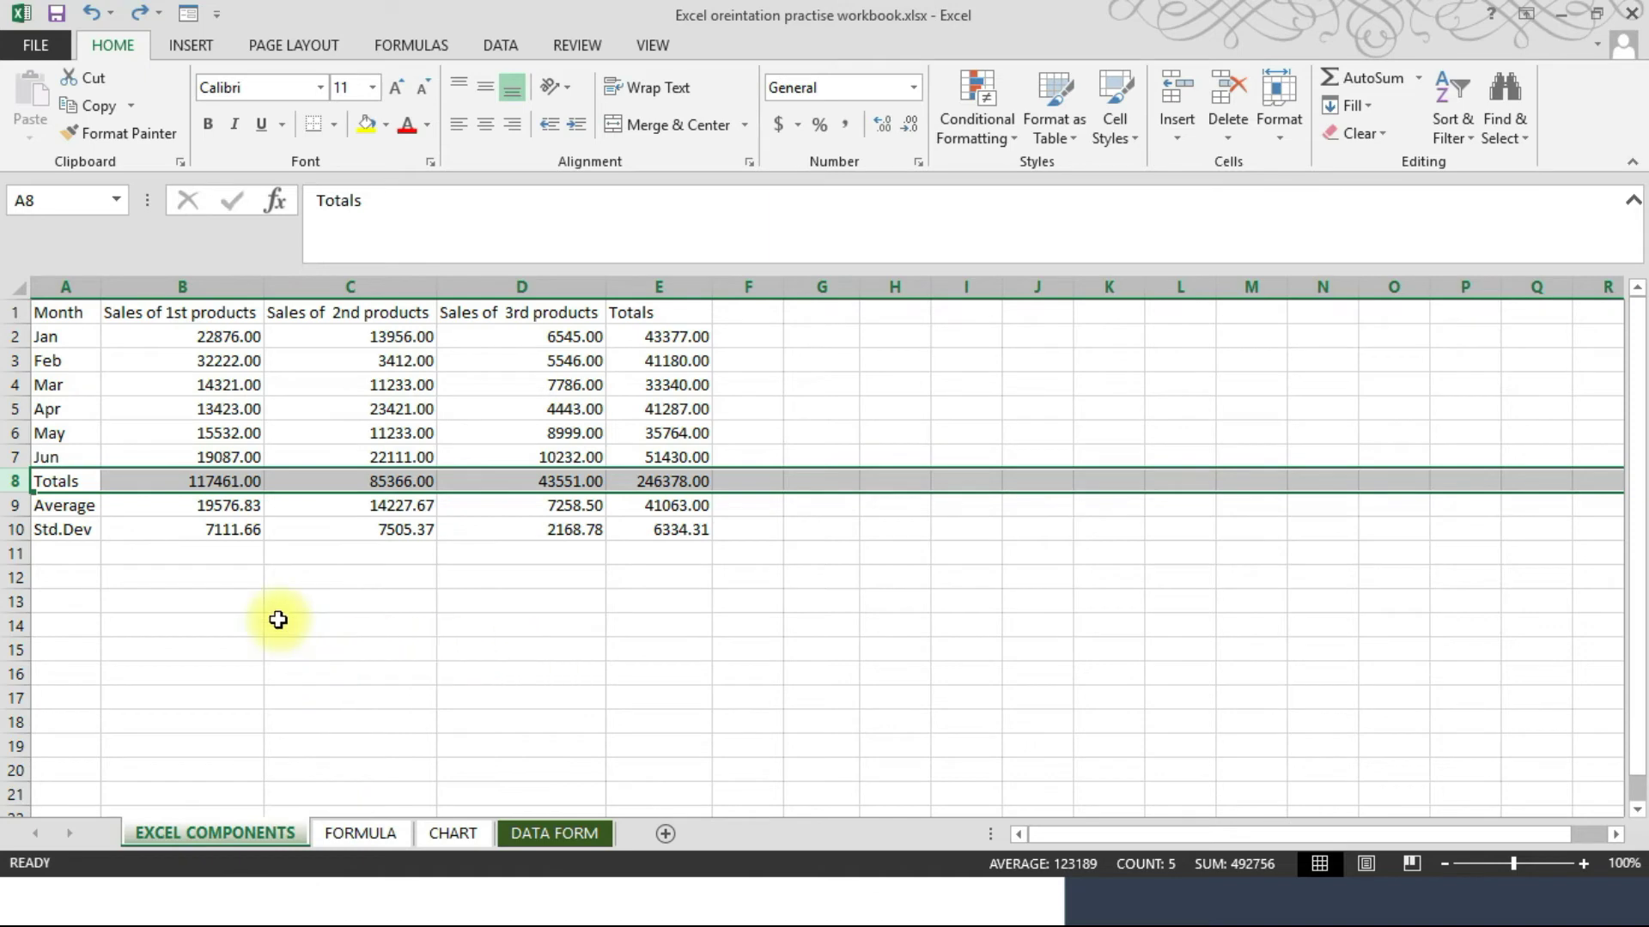
- Copy the sales table A1:D7 on the EXCEL COMPONENTS sheet, without the Totals column and summary rows
{"action": "left_click_drag", "start_coordinate": [44, 313], "coordinate": [550, 457]}
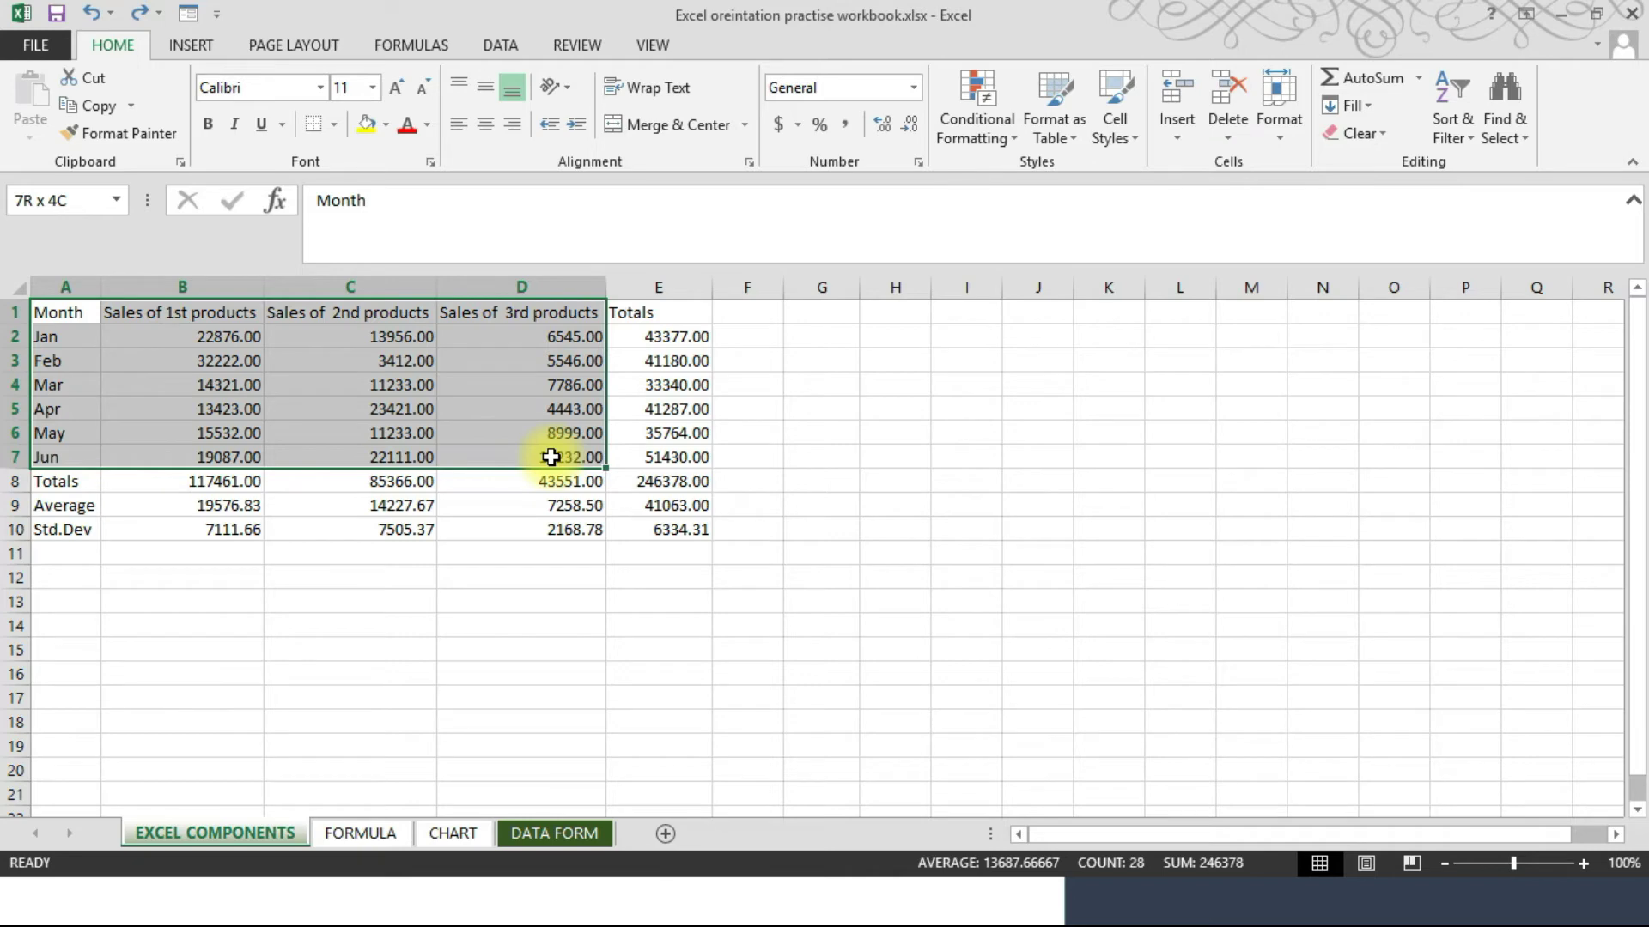
{"action": "left_click_drag", "start_coordinate": [551, 456], "coordinate": [550, 456]}
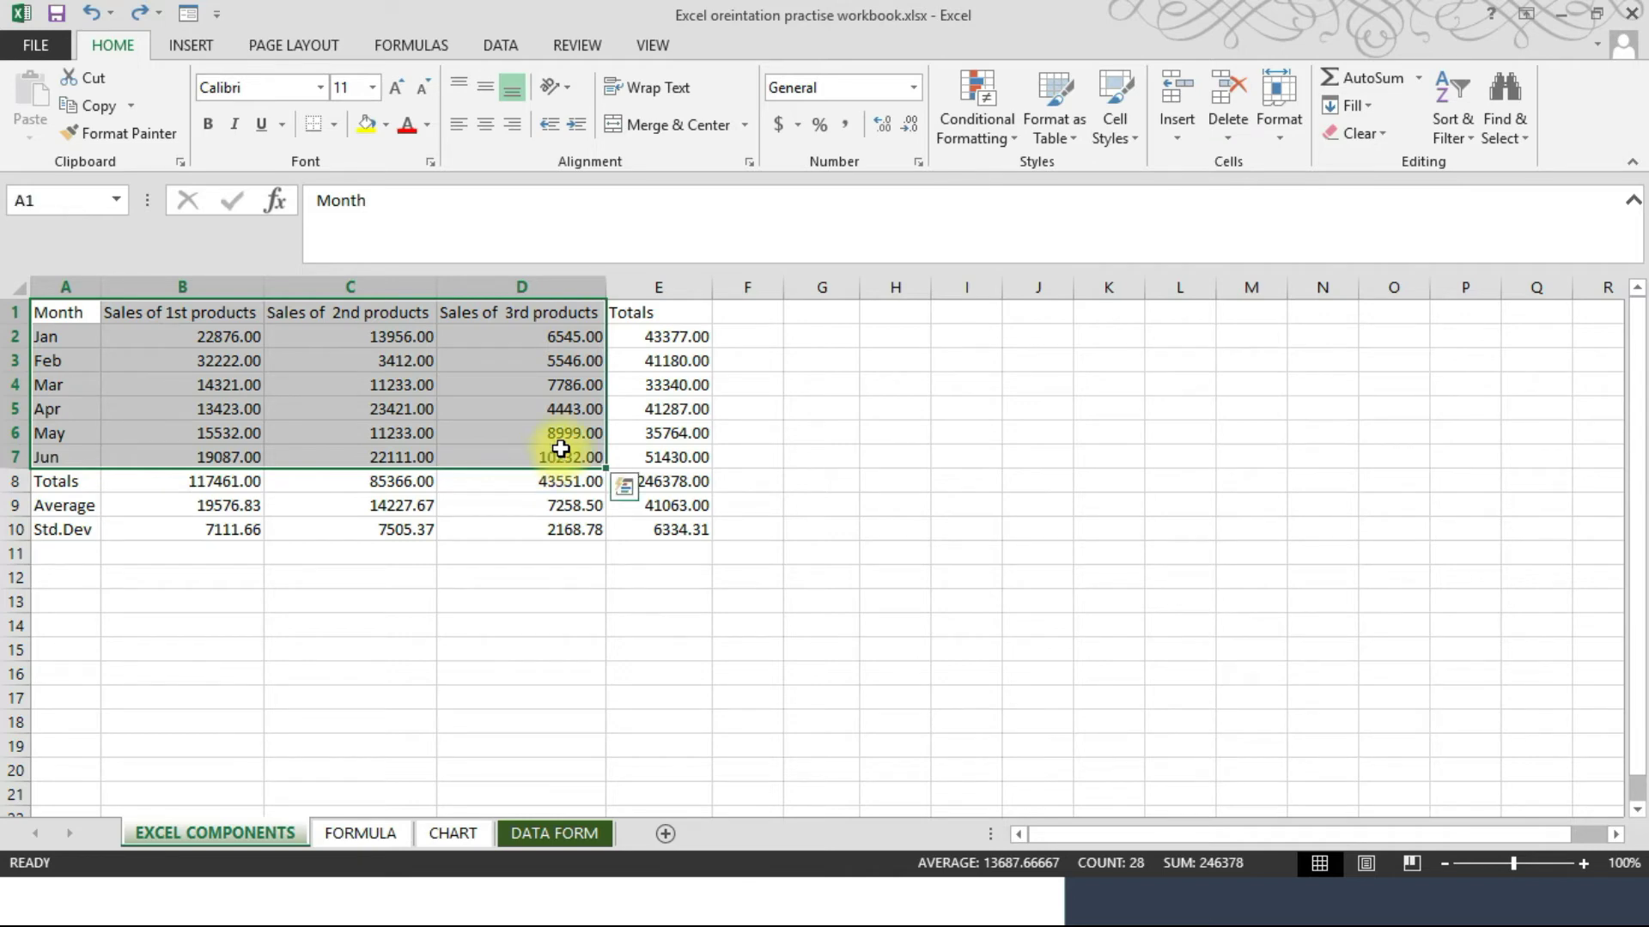
{"action": "key", "text": "ctrl+c"}
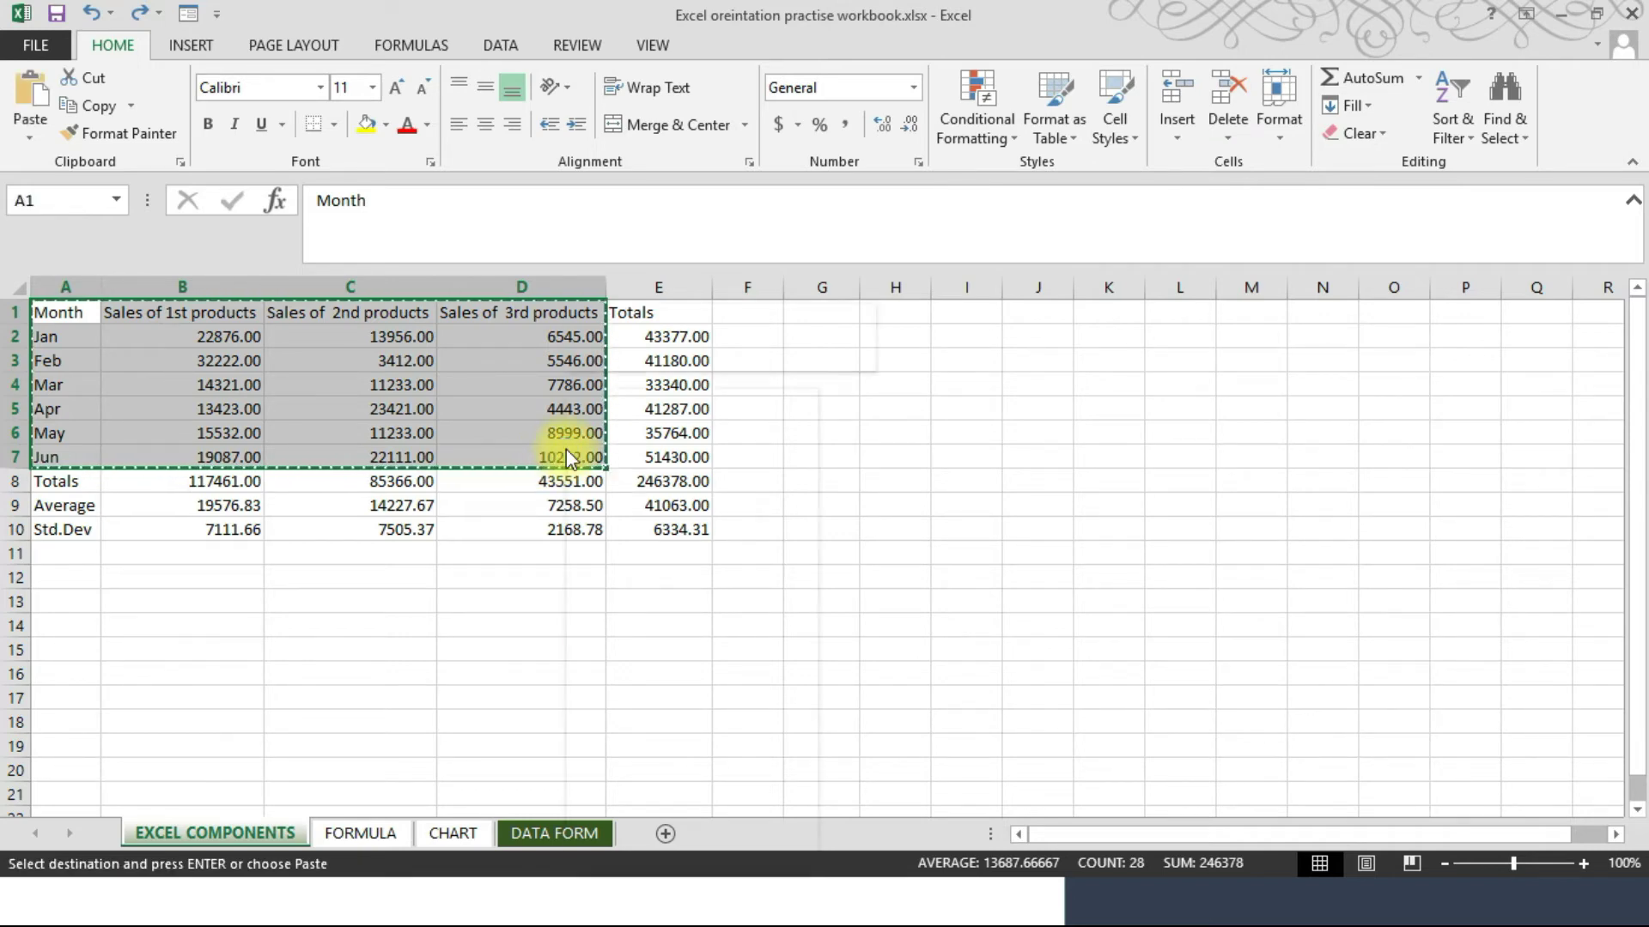
{"action": "right_click", "coordinate": [567, 451]}
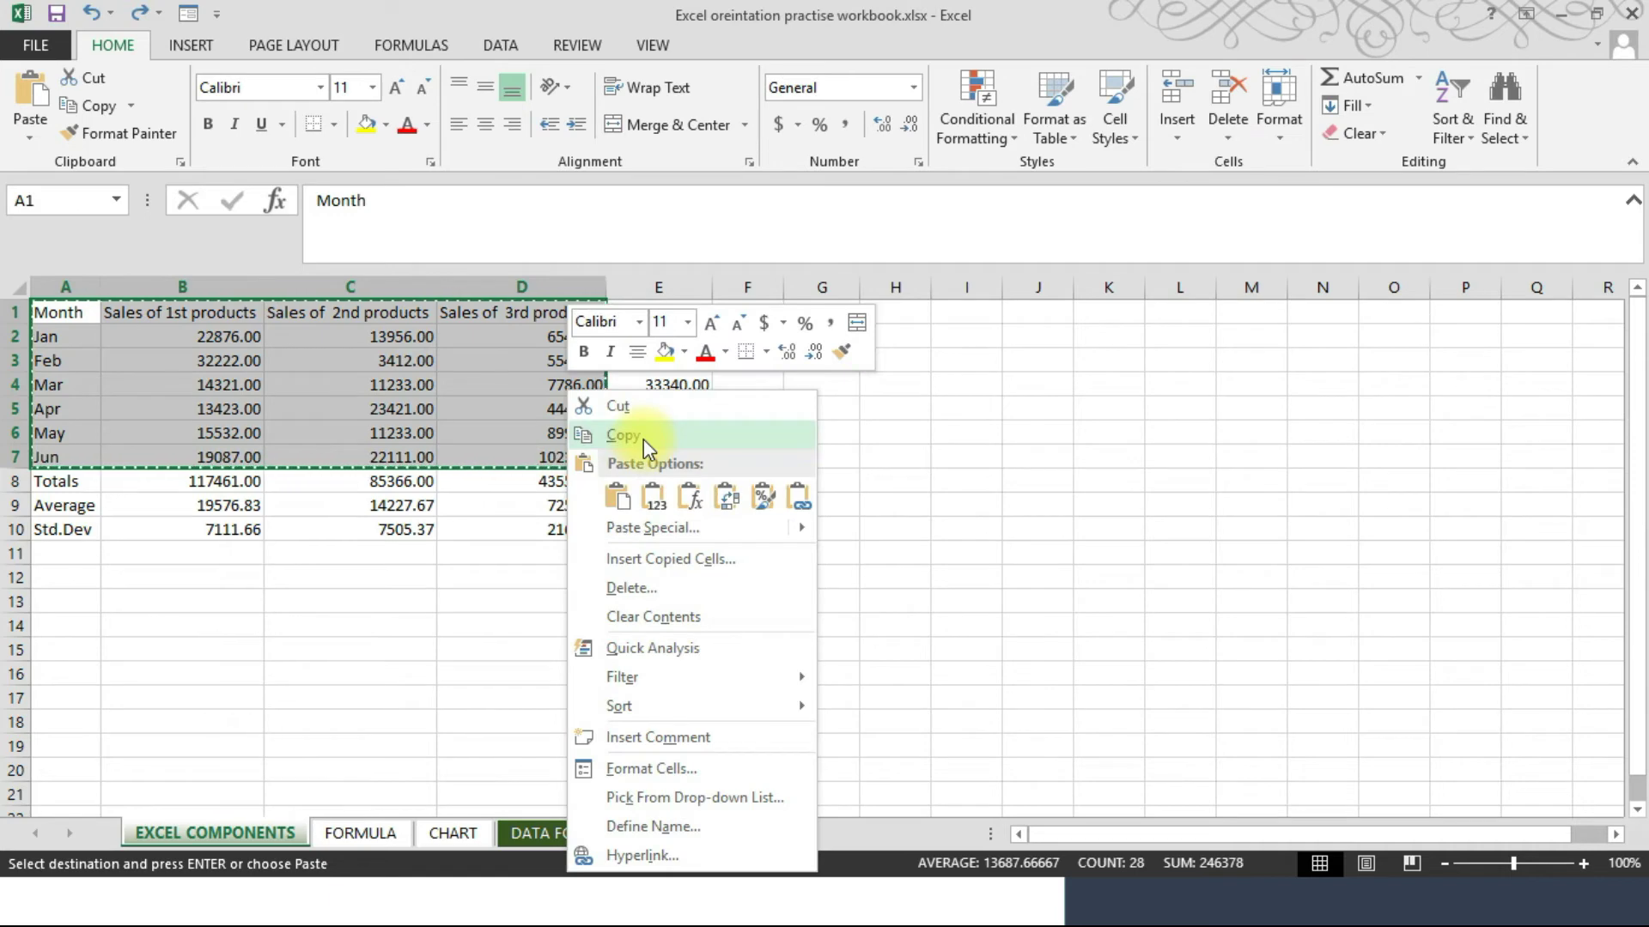
{"action": "left_click", "coordinate": [642, 440]}
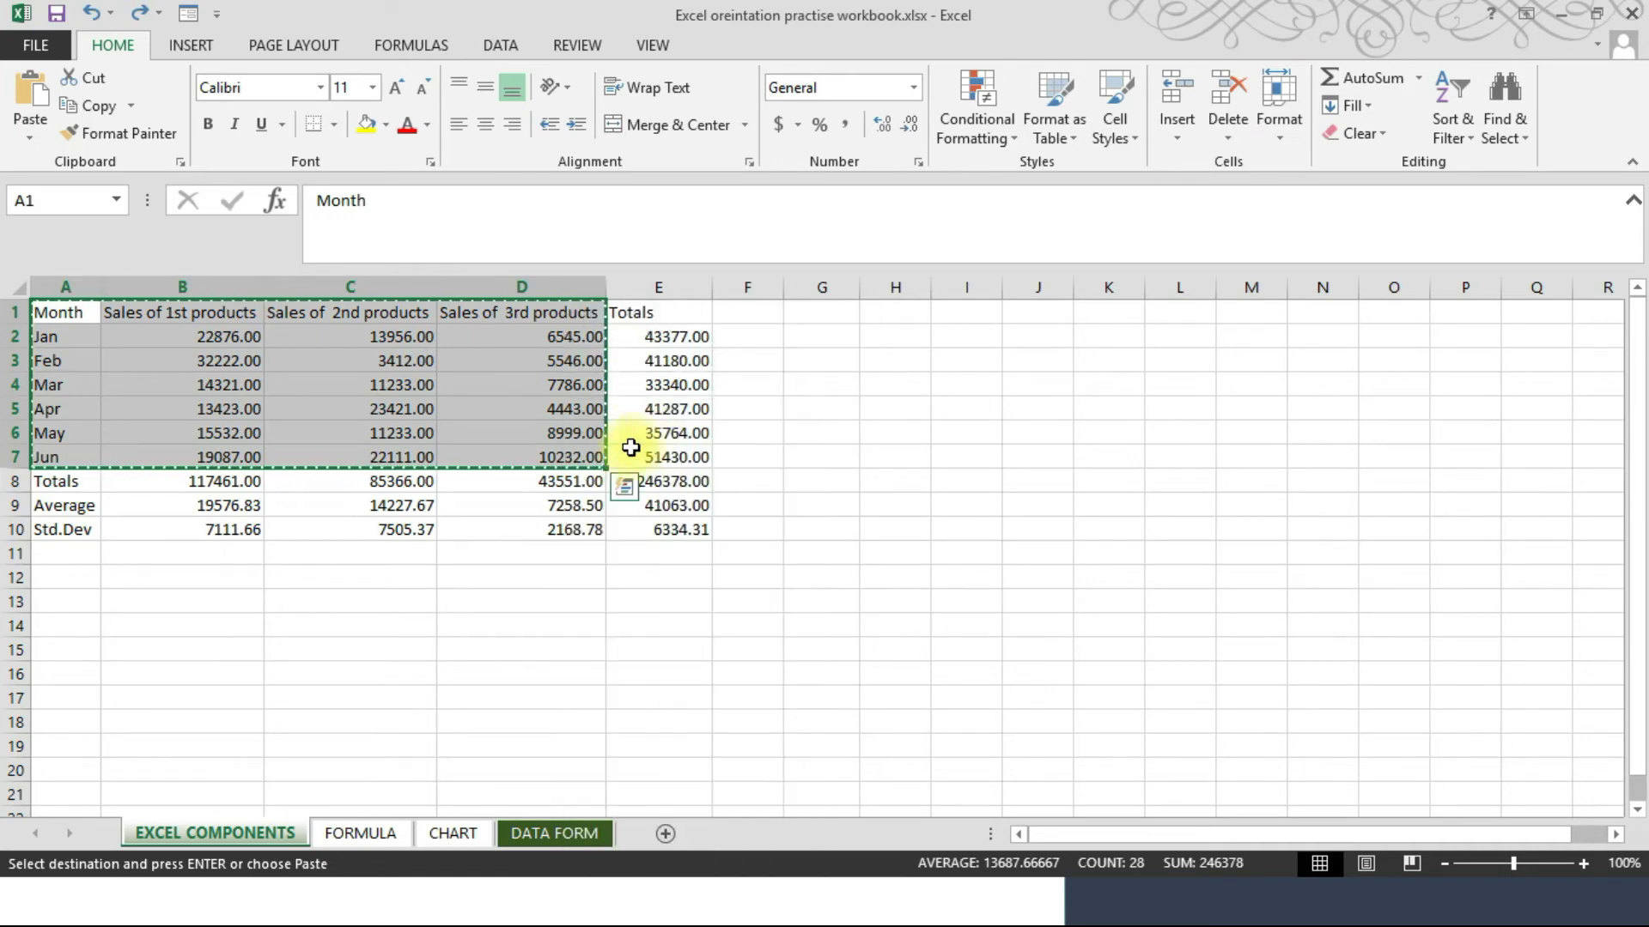
- Clear the contents of A1:D13 on the FORMULA sheet
{"action": "left_click", "coordinate": [383, 833]}
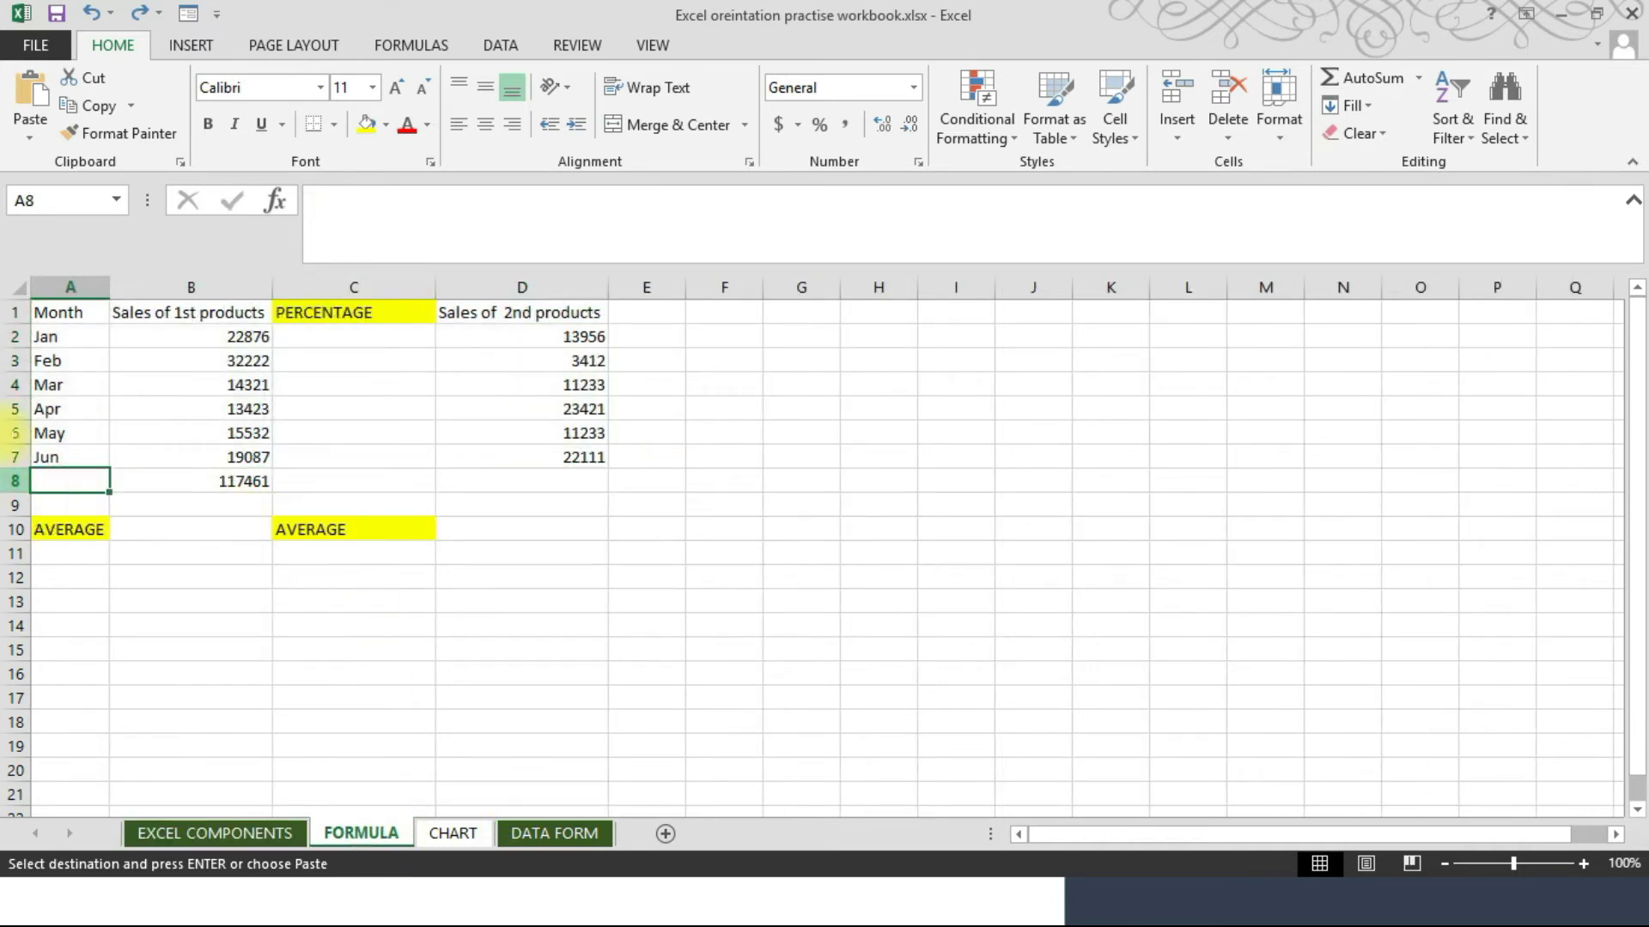
{"action": "left_click_drag", "start_coordinate": [59, 313], "coordinate": [515, 606]}
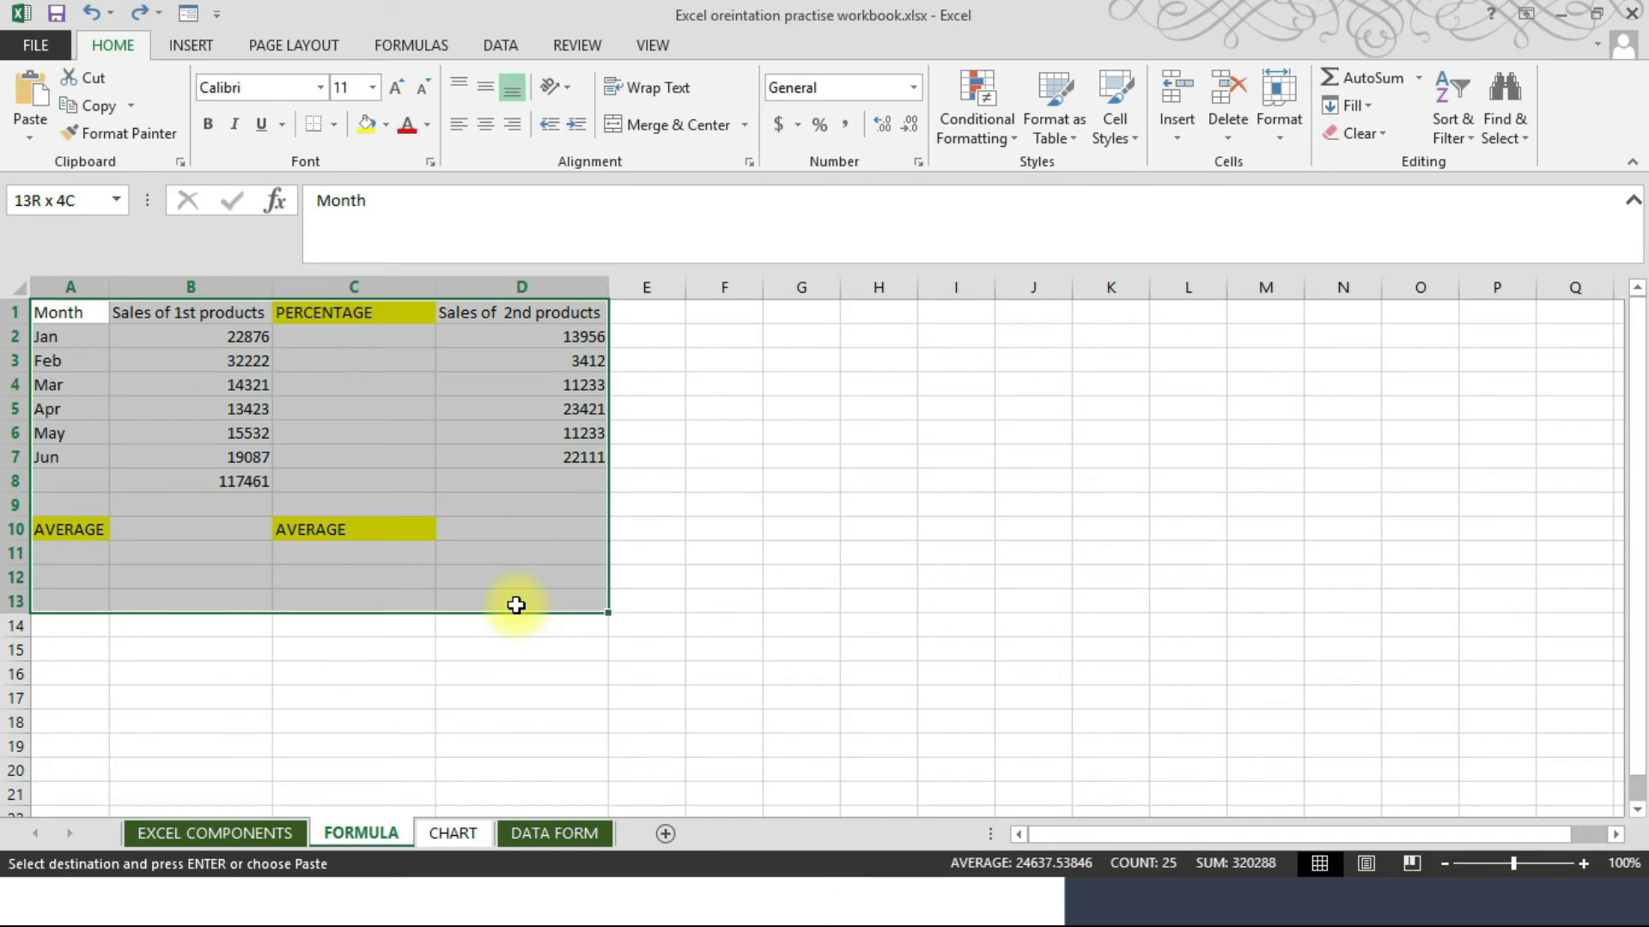
{"action": "key", "text": "Delete"}
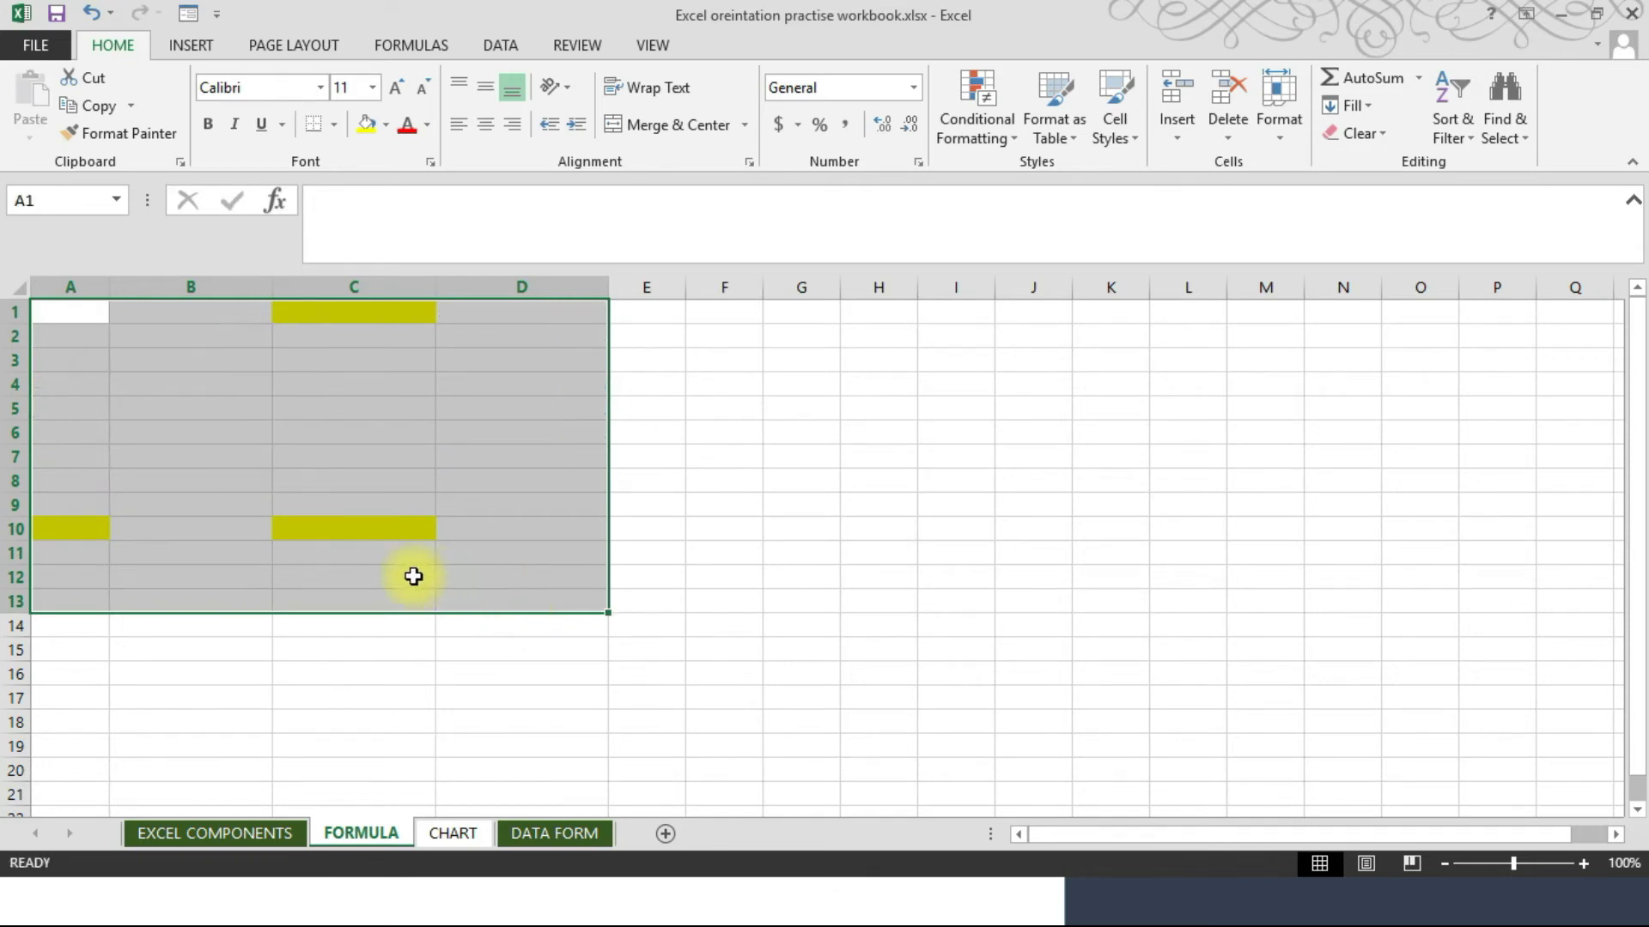
- Paste the copied sales table into the FORMULA sheet starting at cell A1
{"action": "left_click", "coordinate": [61, 313]}
{"action": "key", "text": "ctrl+c"}
{"action": "key", "text": "ctrl+v"}
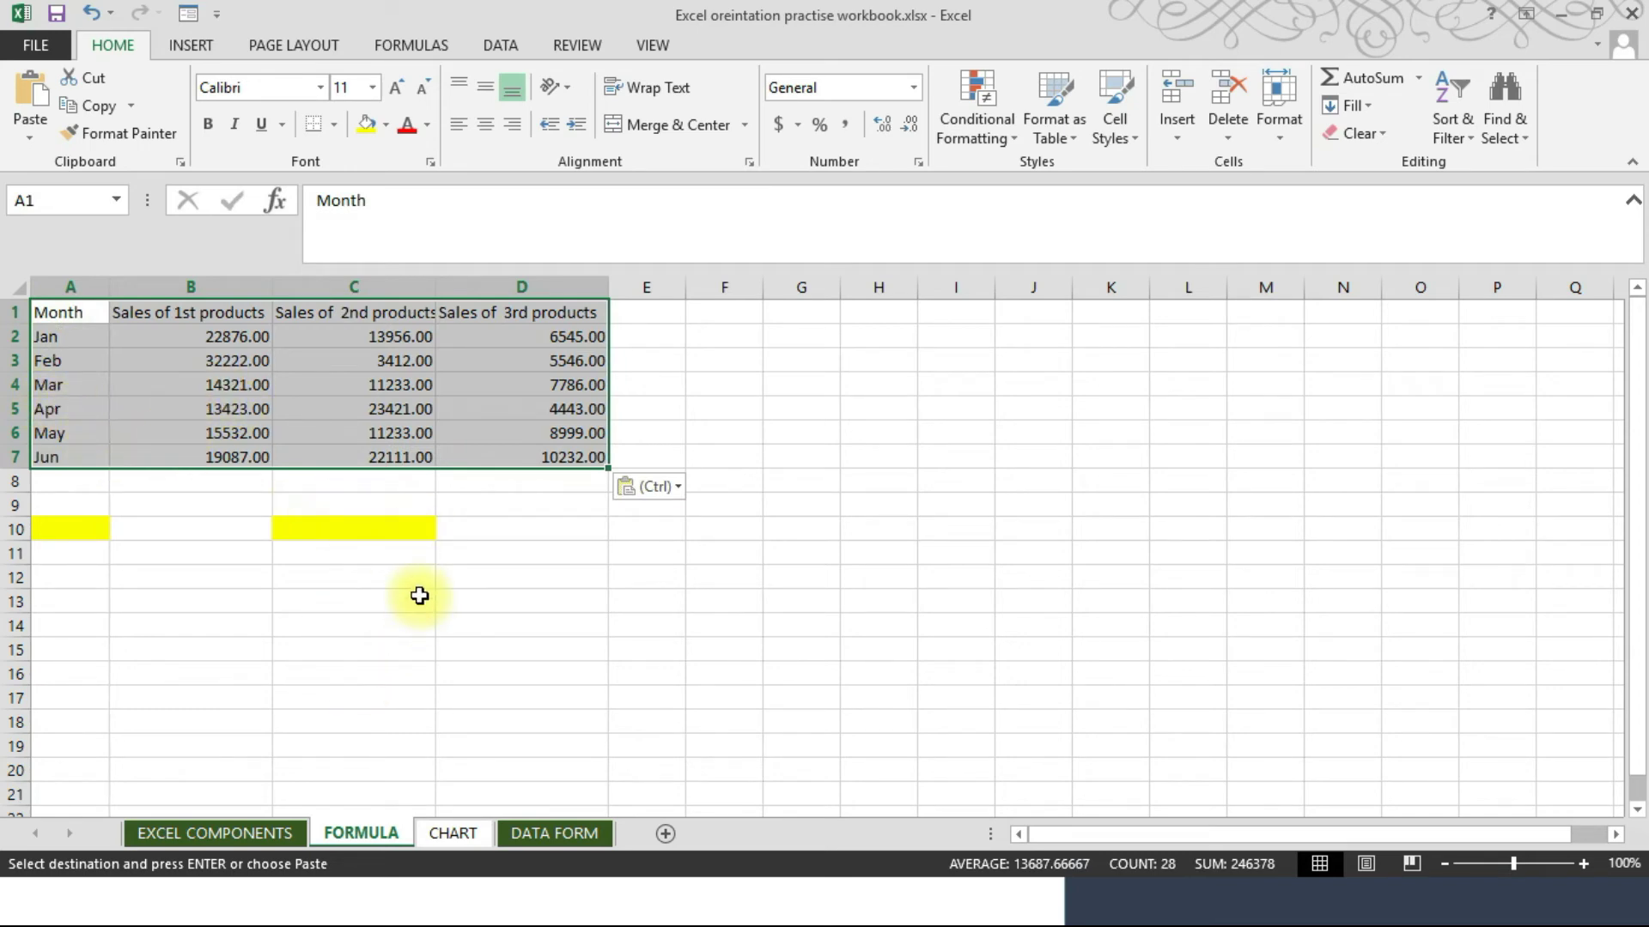
{"action": "left_click", "coordinate": [497, 523]}
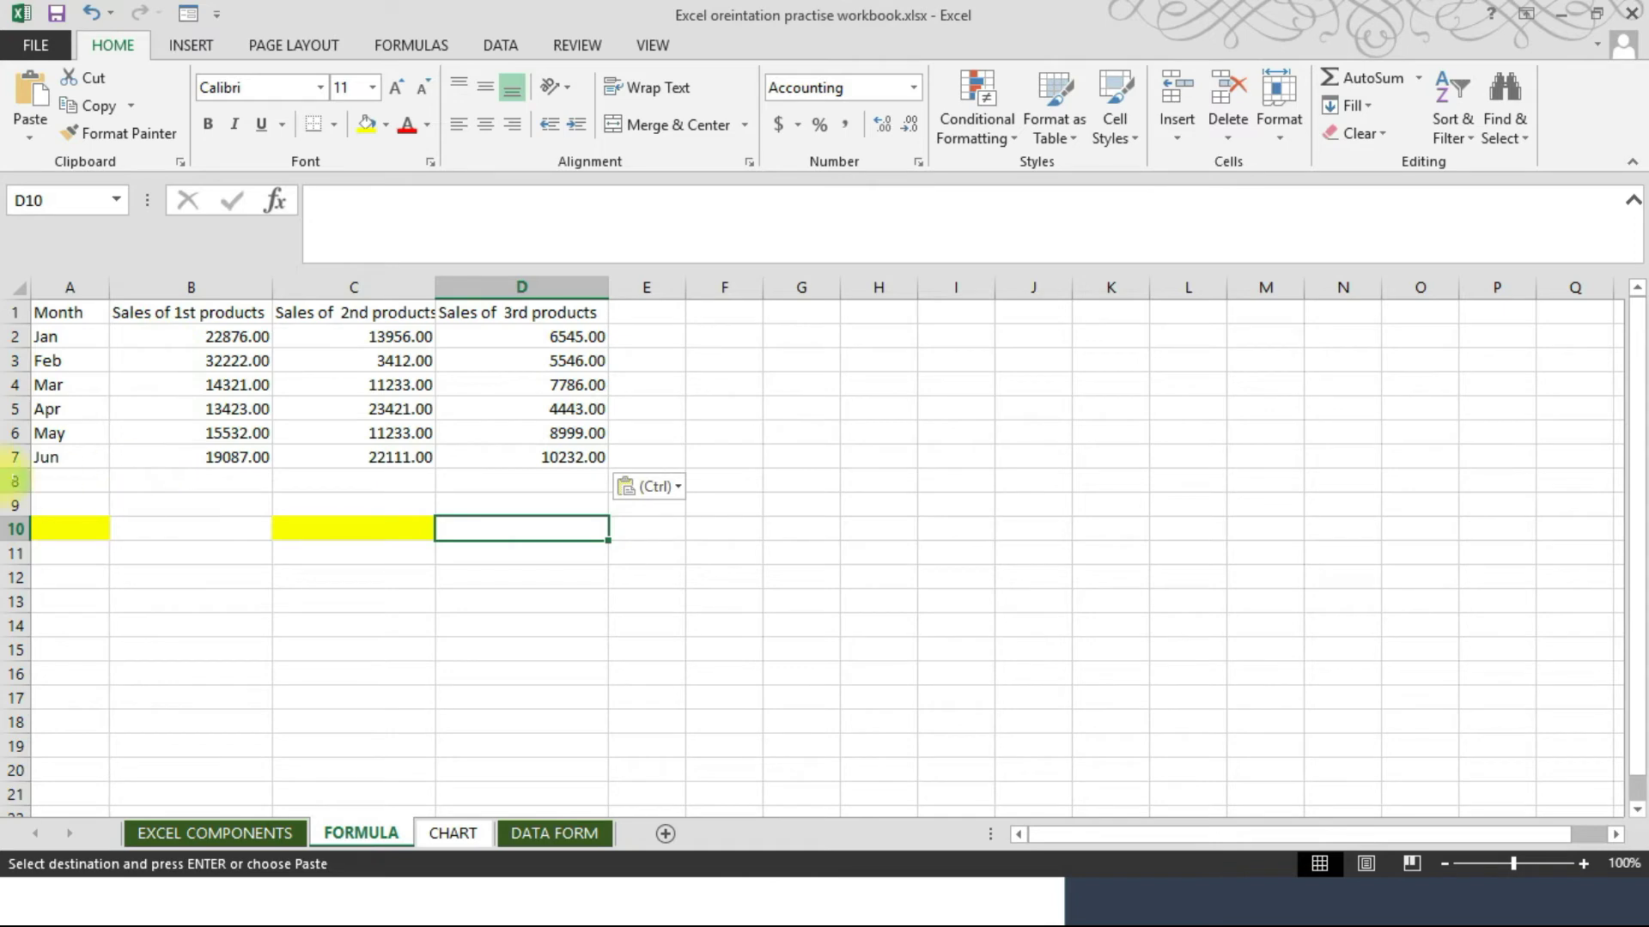
- Enter the label total in cell A8 below the months
{"action": "left_click", "coordinate": [86, 479]}
{"action": "type", "text": "total"}
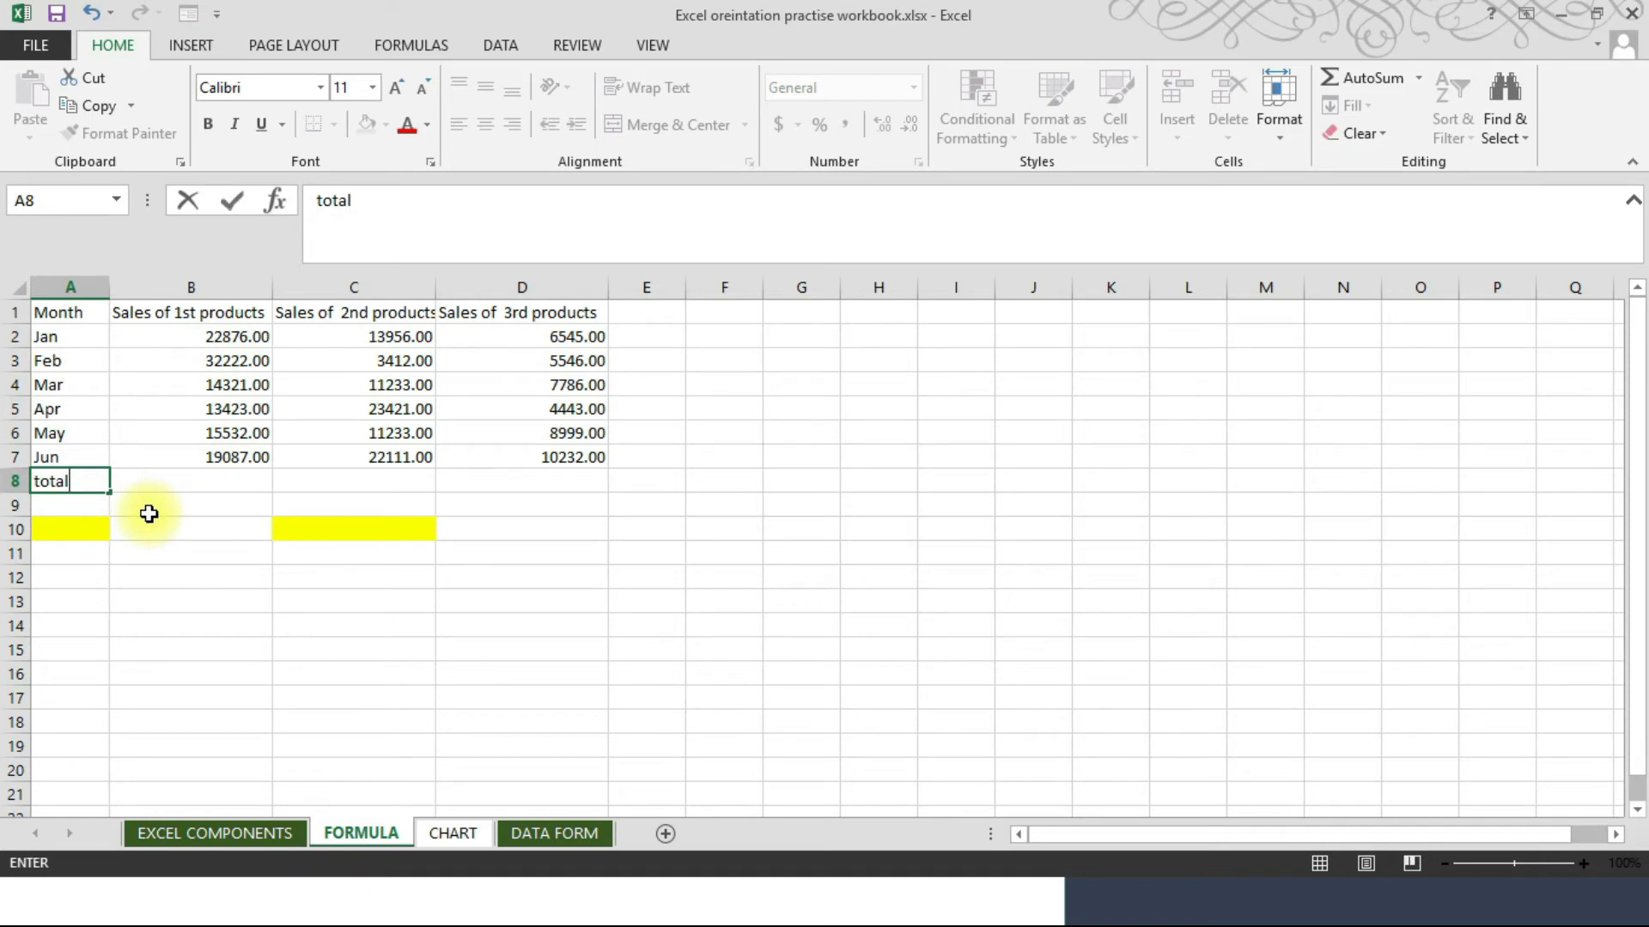
{"action": "left_click", "coordinate": [202, 481]}
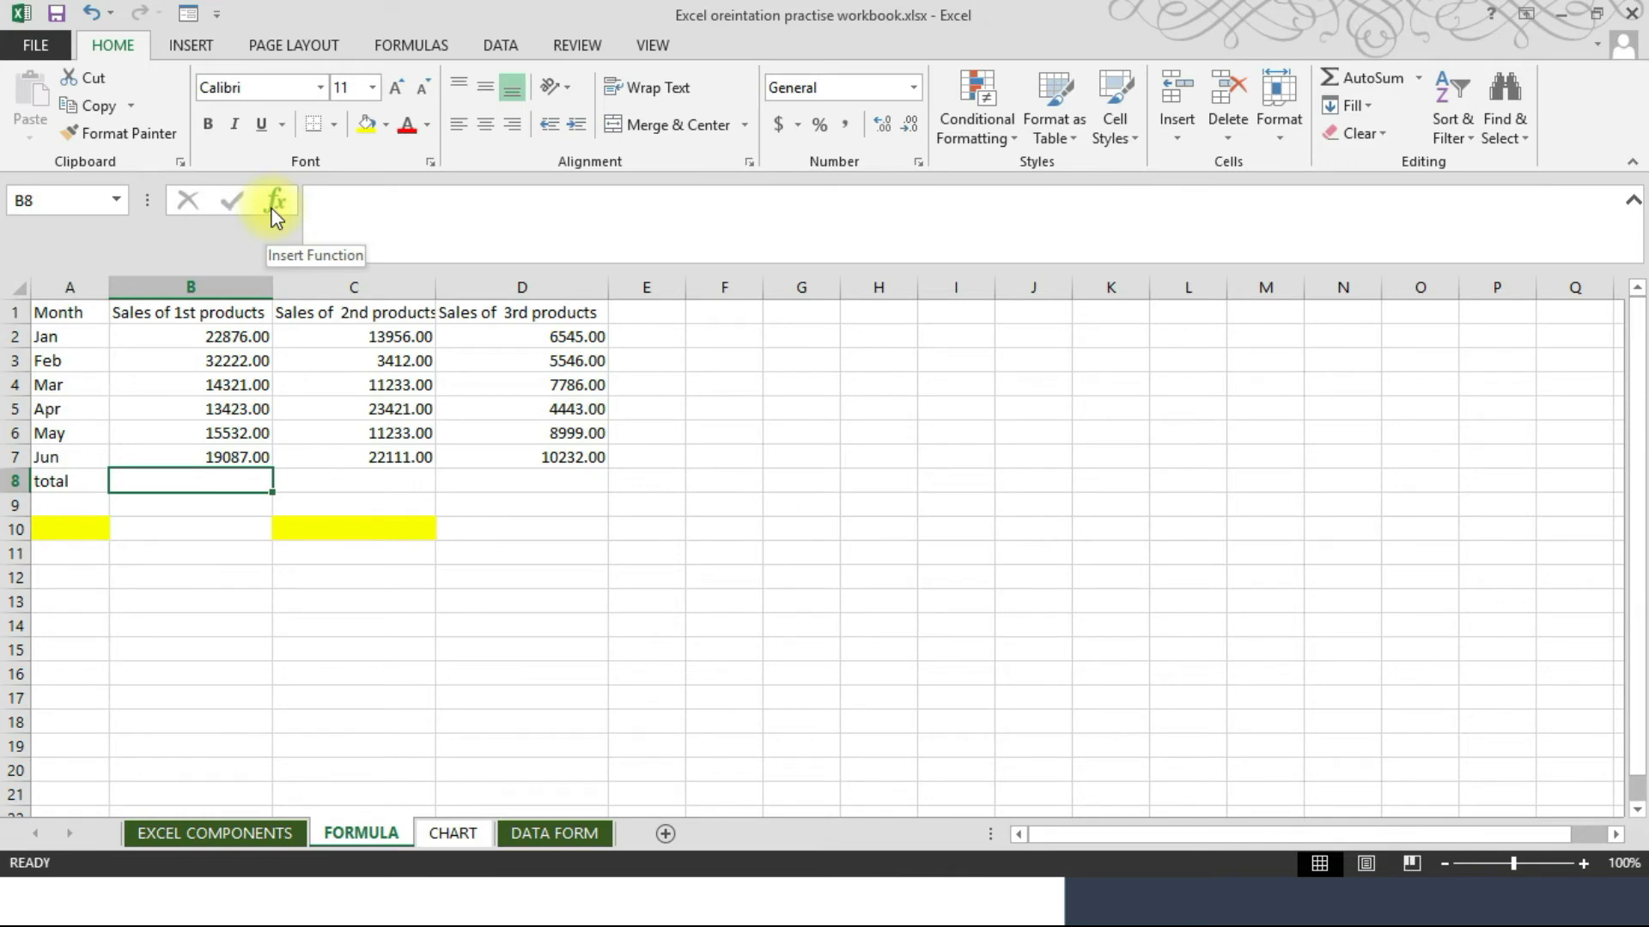
- Search for the sum function and insert SUM in cell B8 for the range B2:B7
{"action": "left_click", "coordinate": [275, 206]}
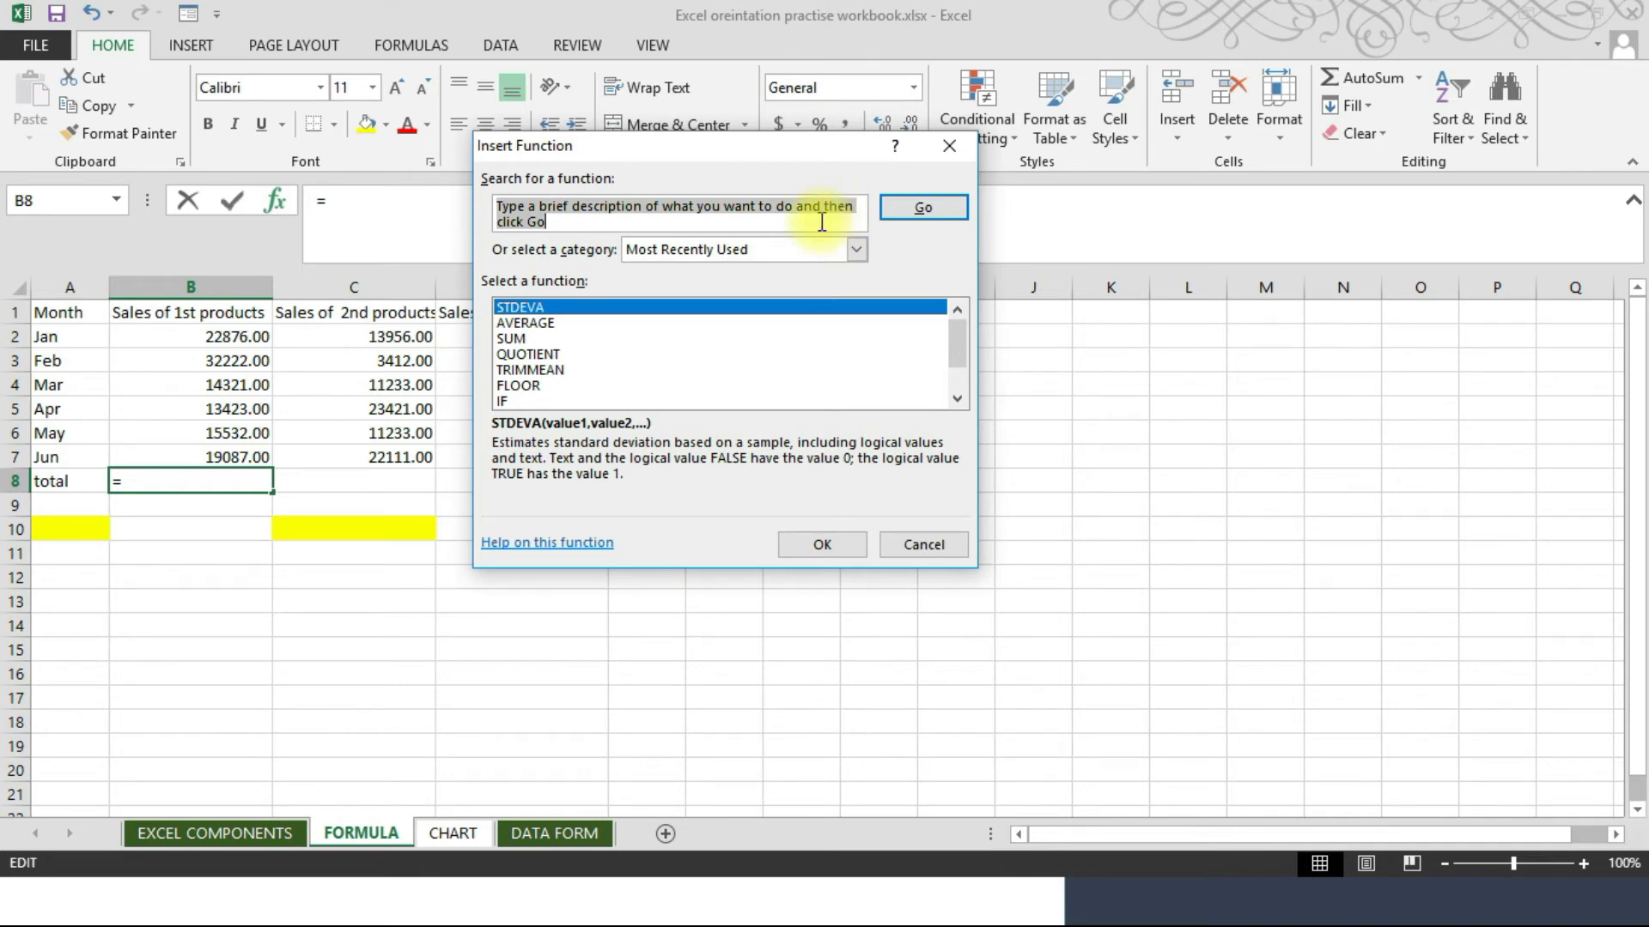
{"action": "type", "text": "sum"}
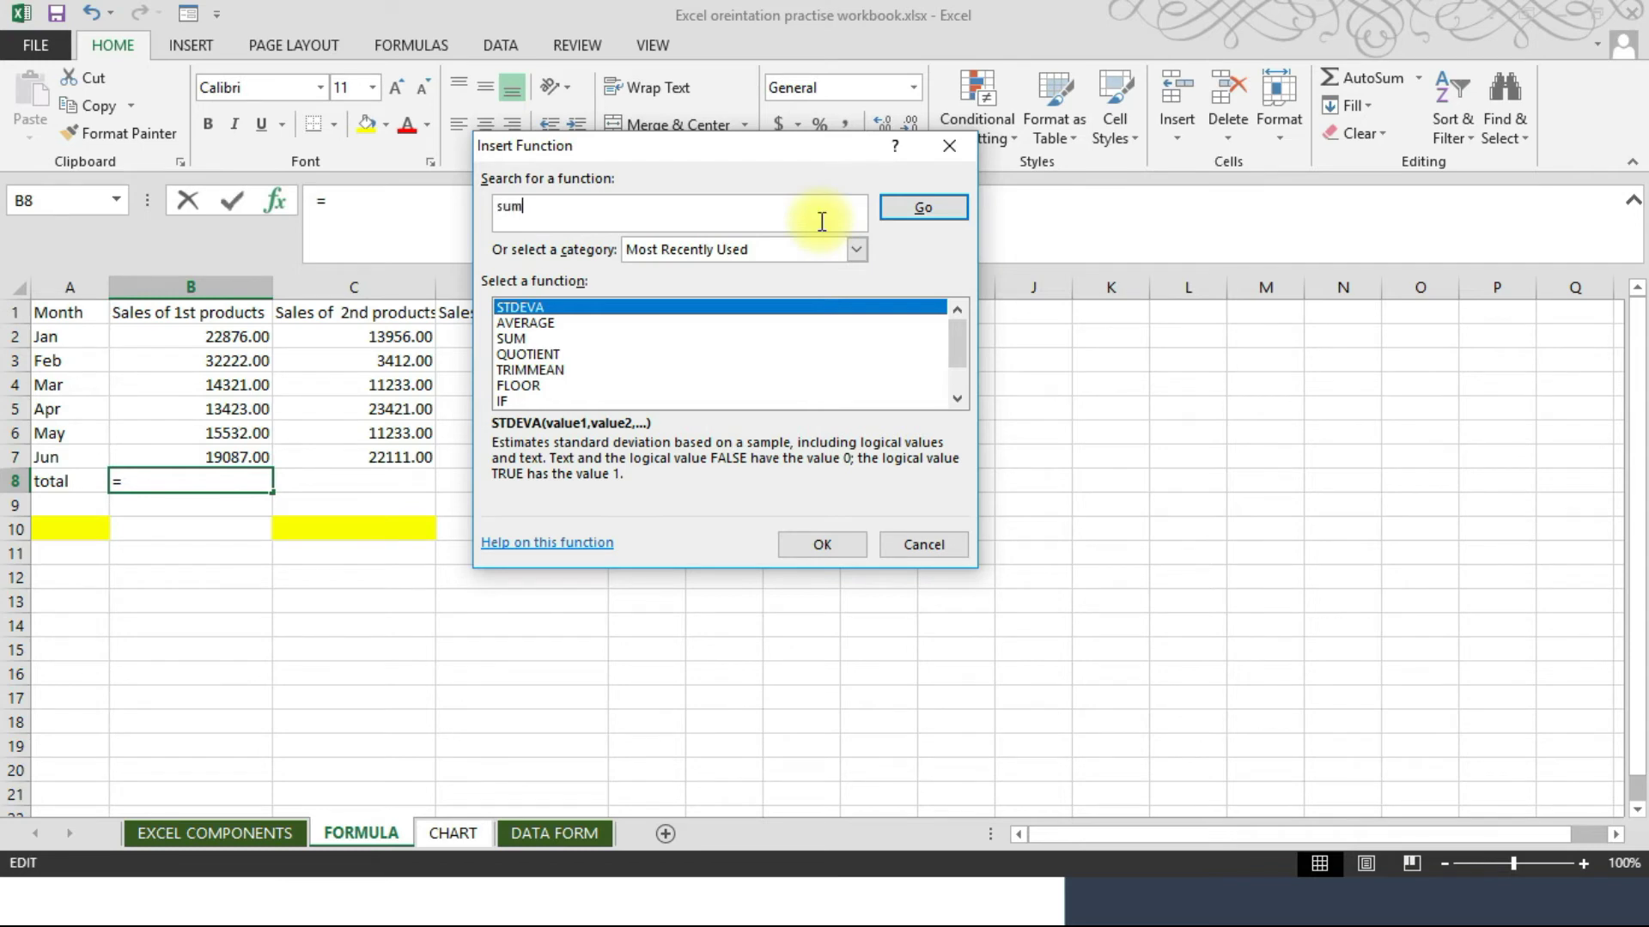
{"action": "key", "text": "Return"}
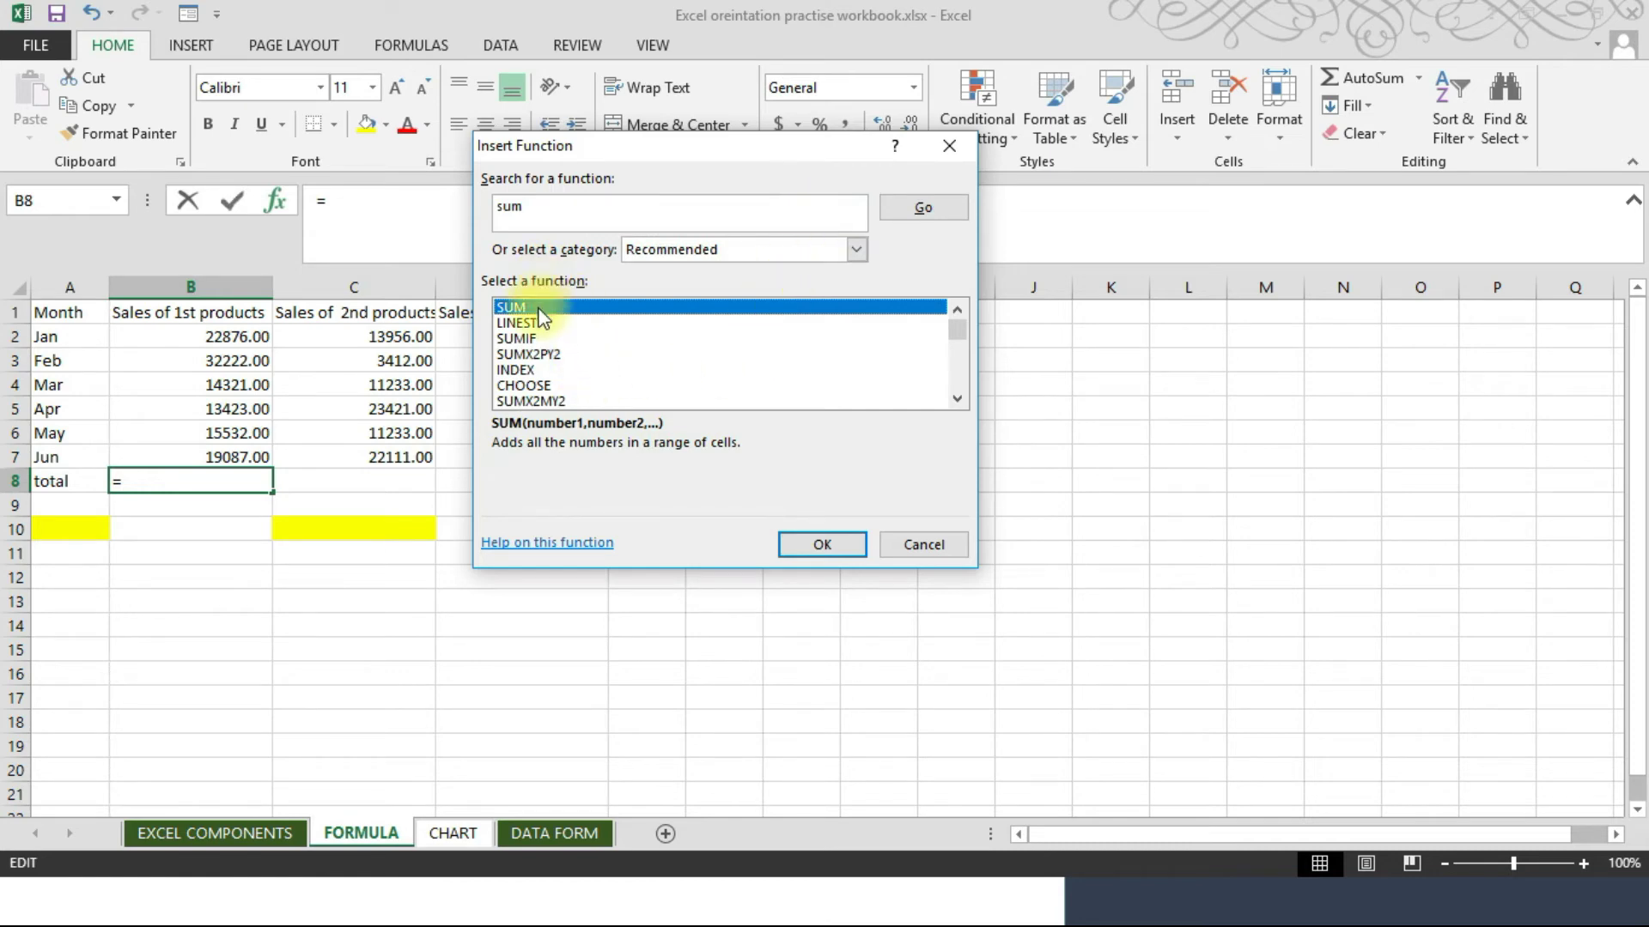
{"action": "left_click", "coordinate": [814, 548]}
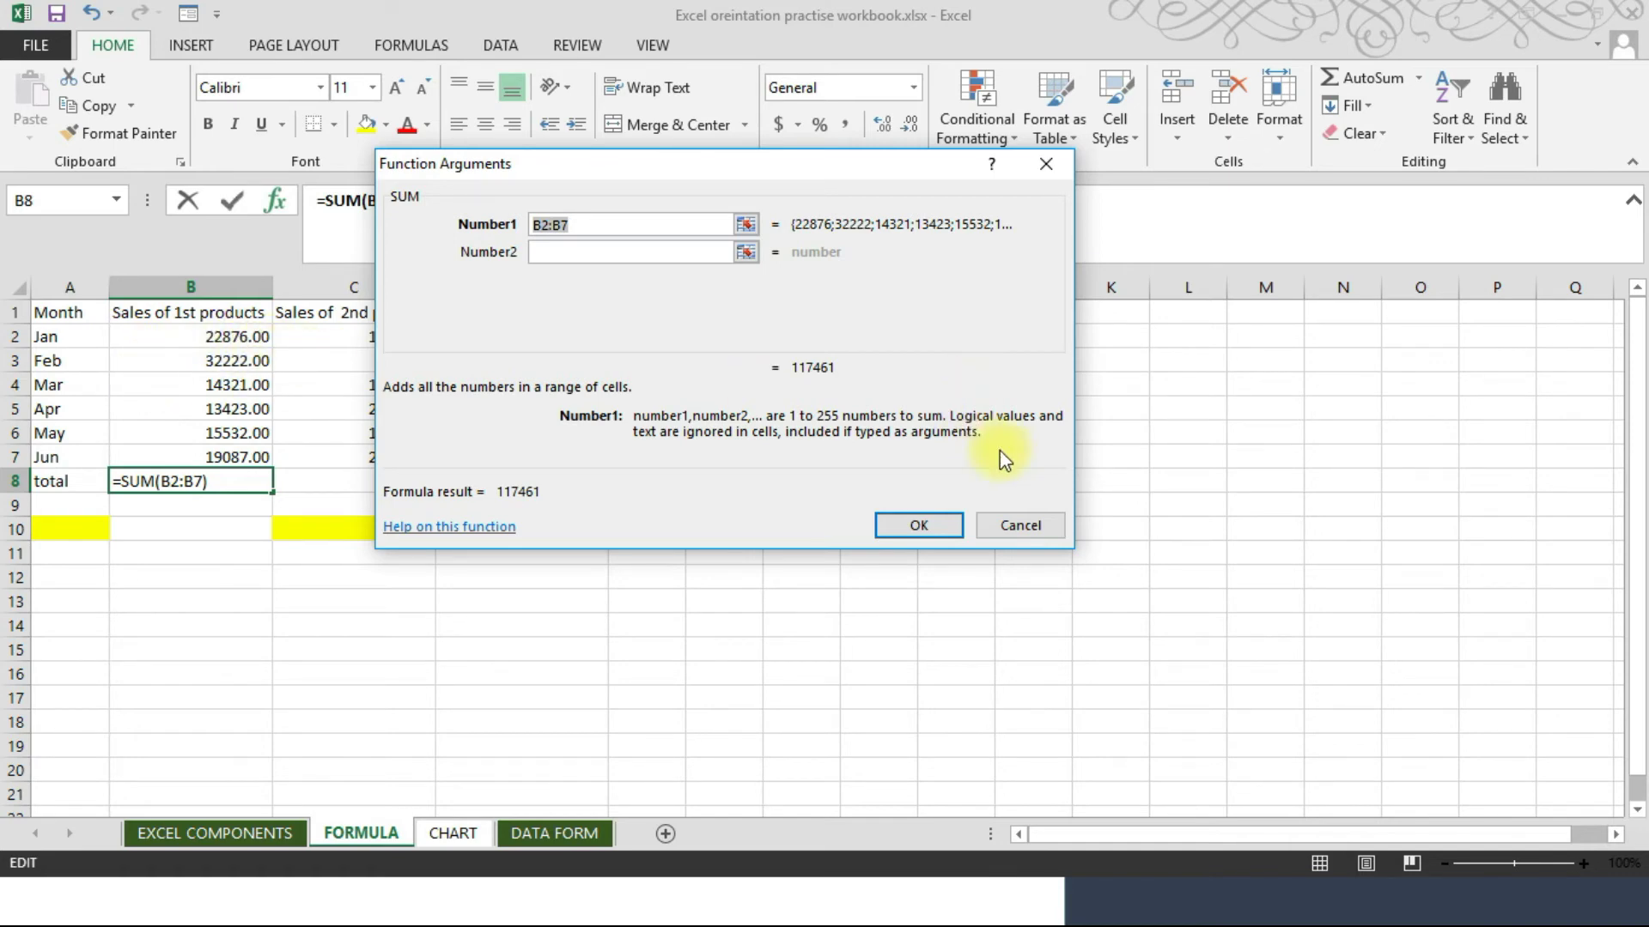
{"action": "left_click", "coordinate": [946, 526]}
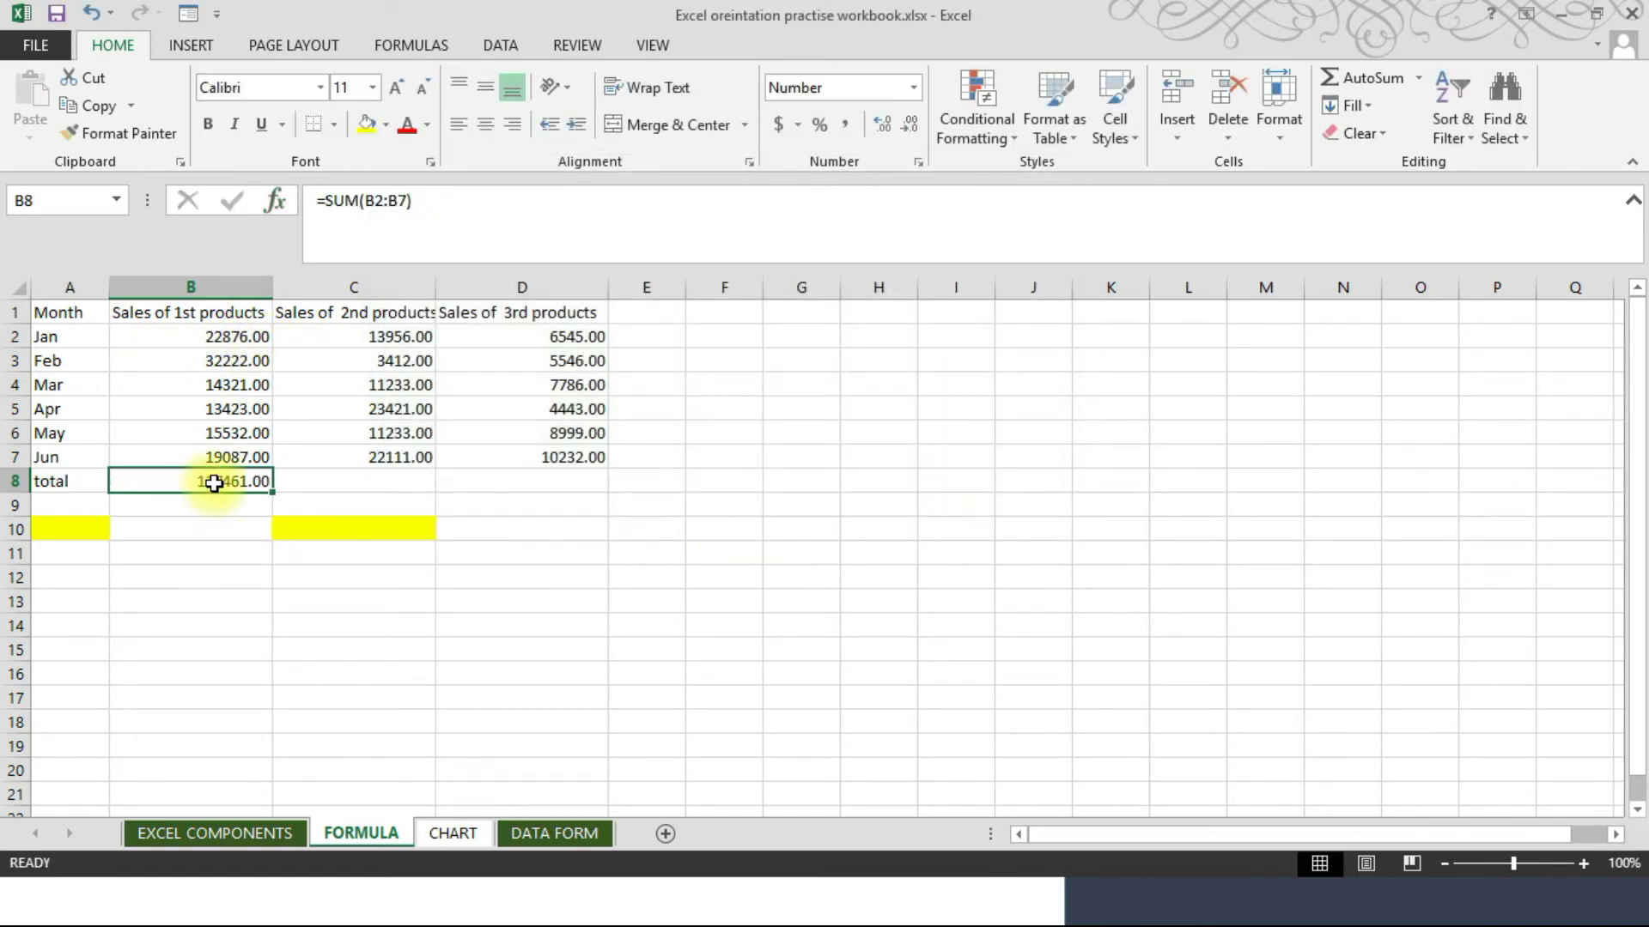
- Enter the label average in cell A9 below the total label
{"action": "left_click", "coordinate": [215, 510]}
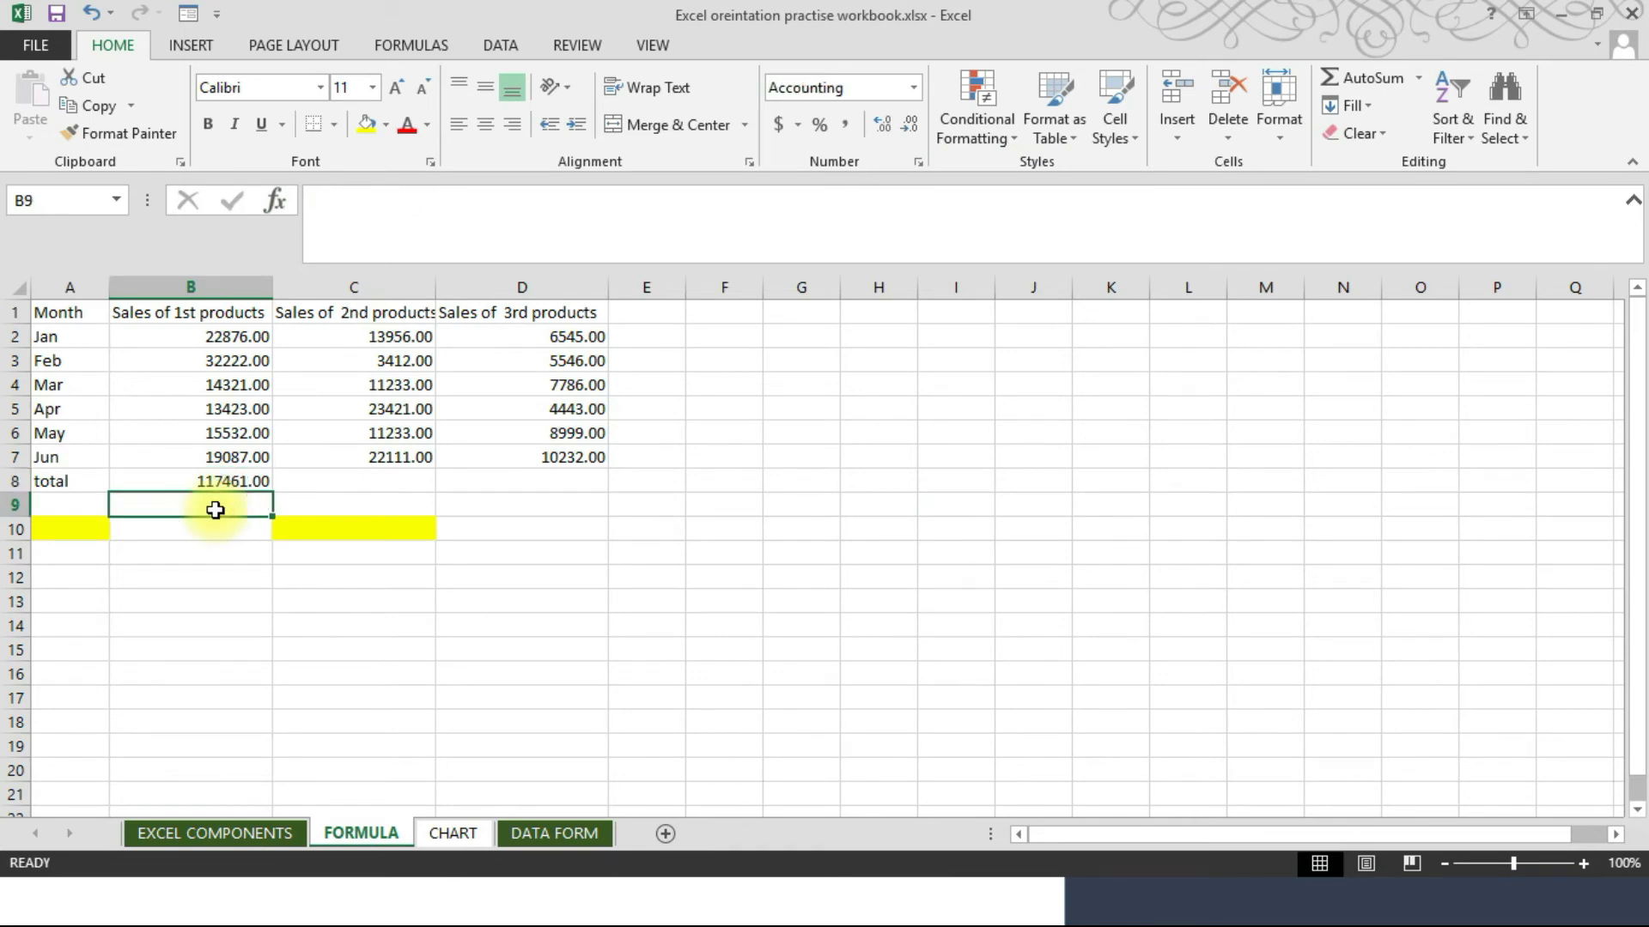
{"action": "left_click", "coordinate": [84, 508]}
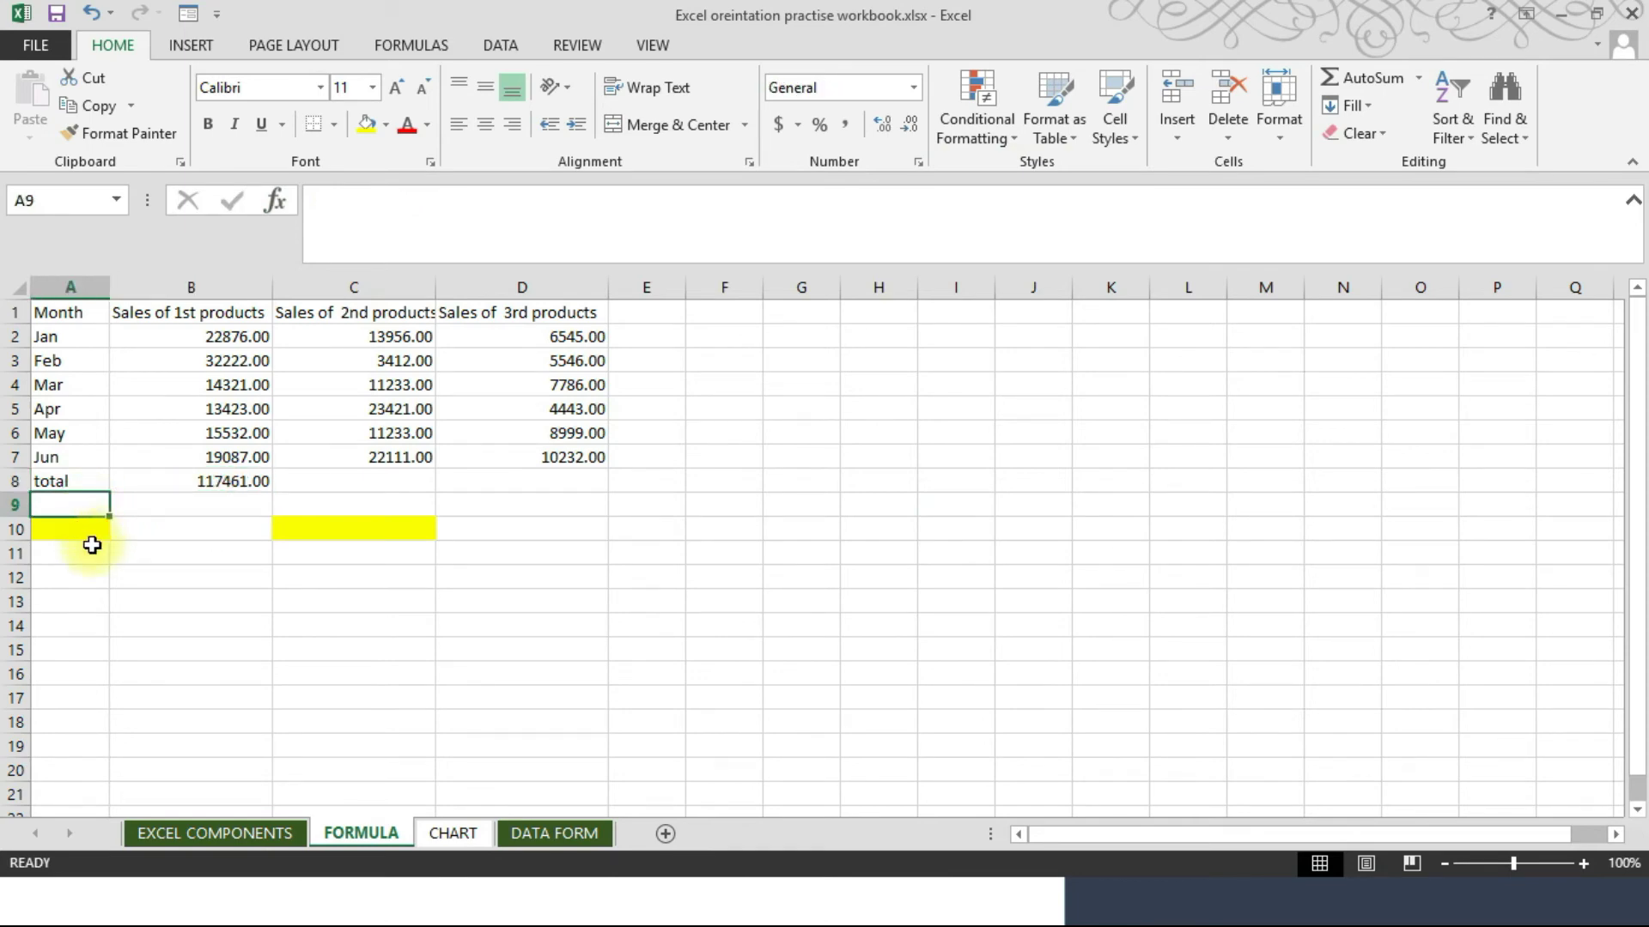
{"action": "type", "text": "averag"}
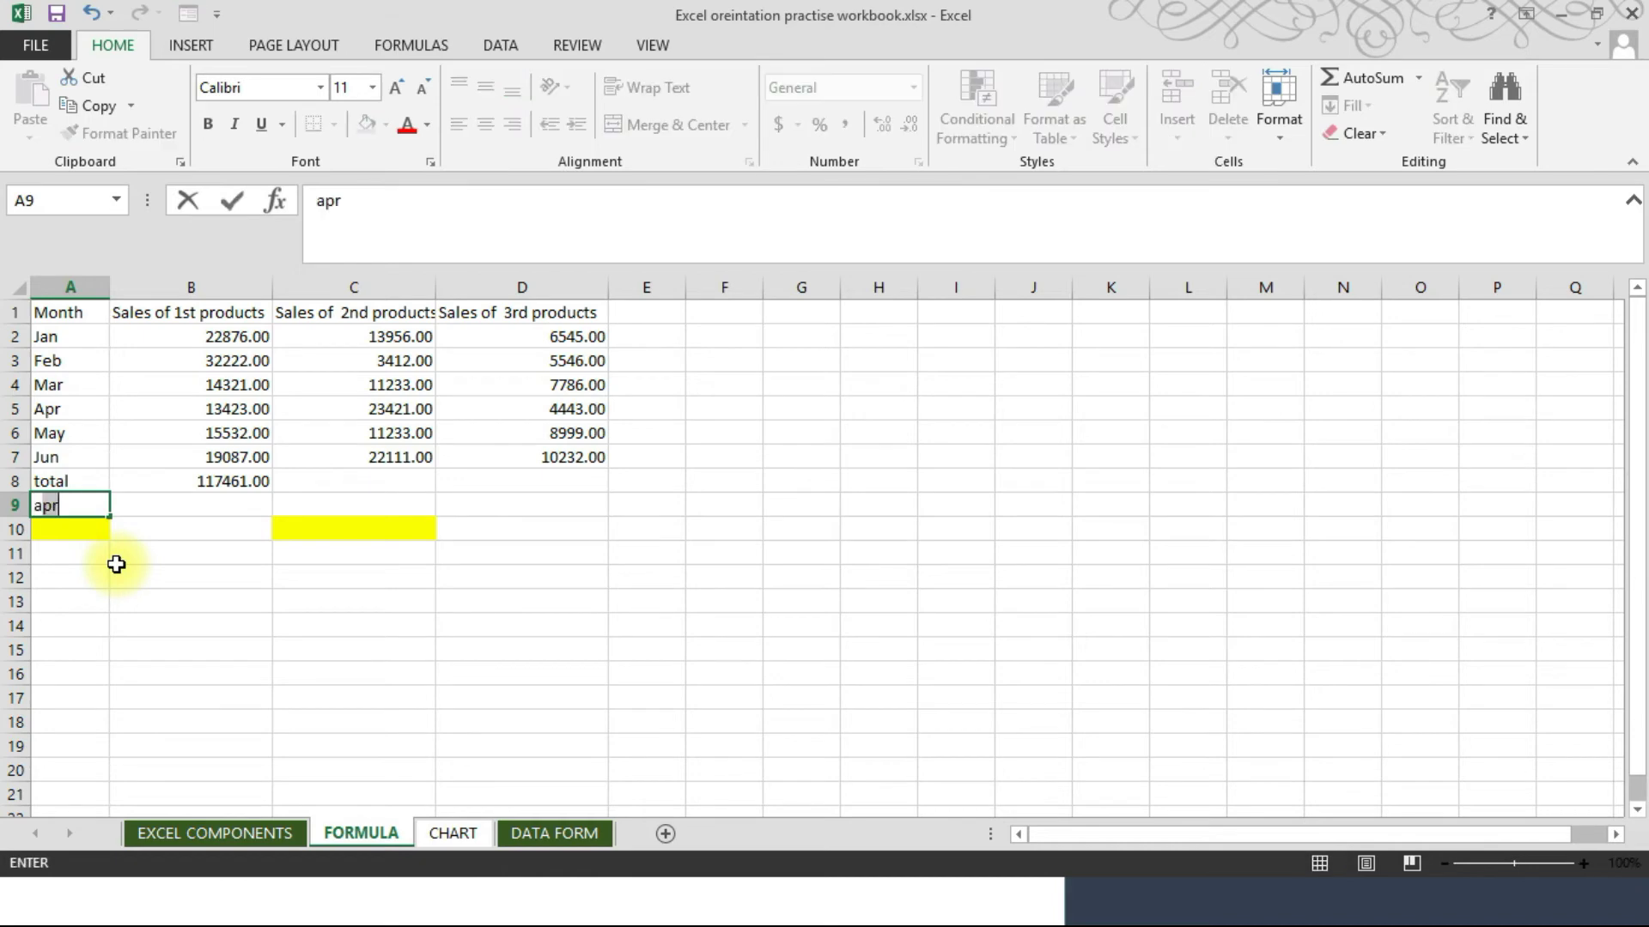
{"action": "type", "text": "e"}
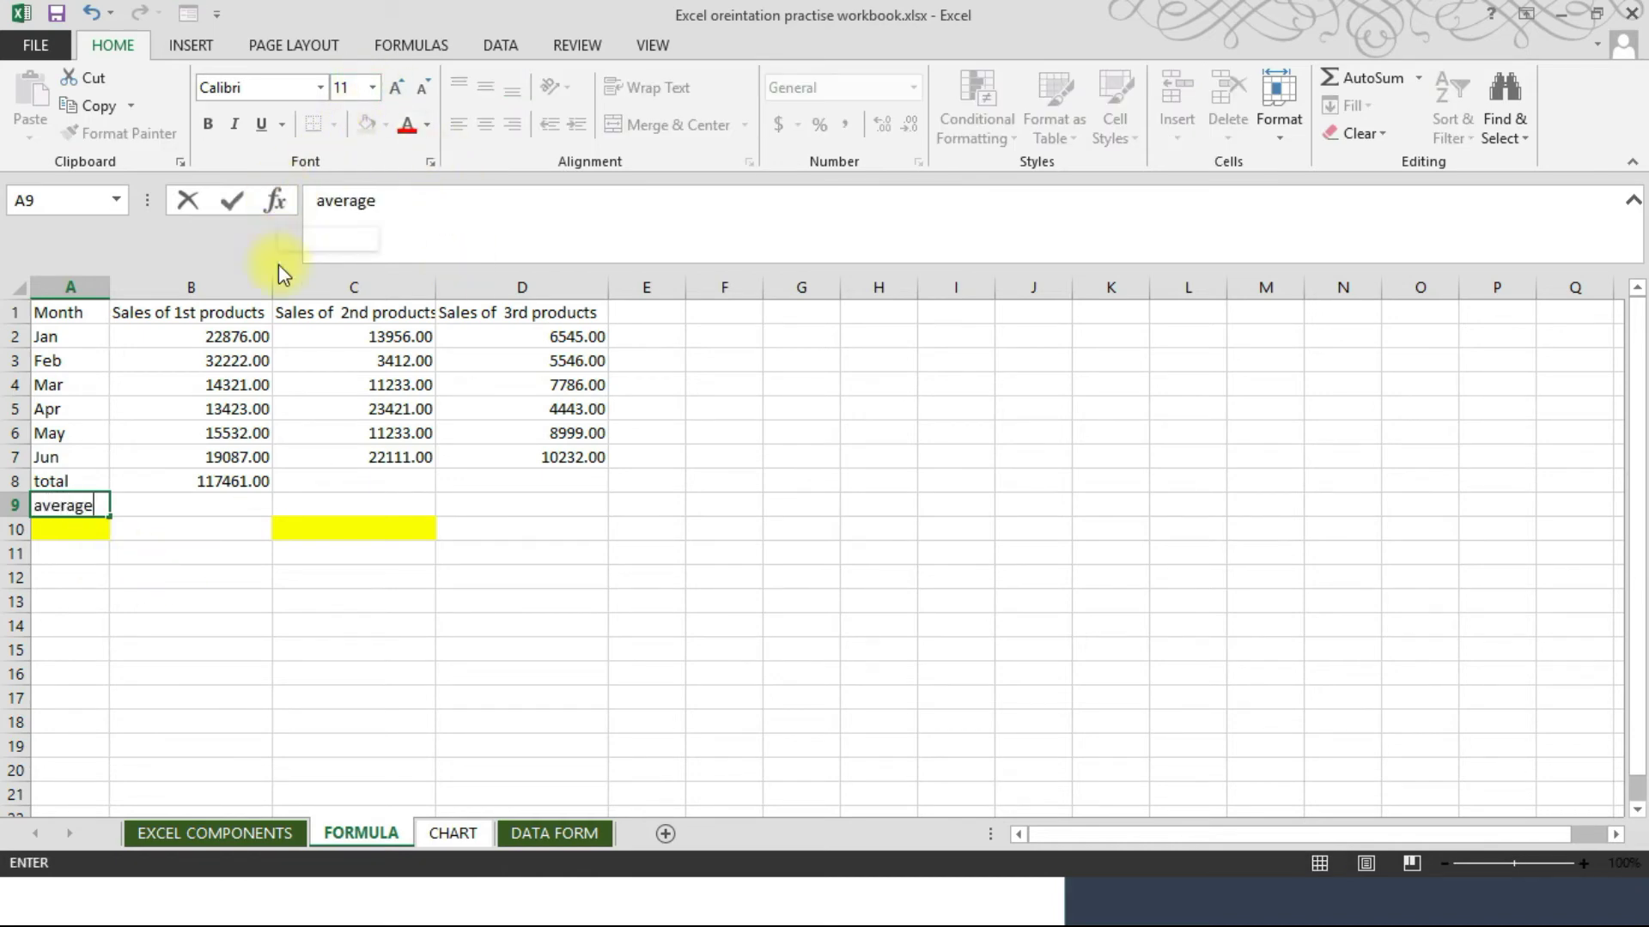
- Search for the average function and insert AVERAGE in cell B9
{"action": "left_click", "coordinate": [232, 503]}
{"action": "left_click", "coordinate": [273, 201]}
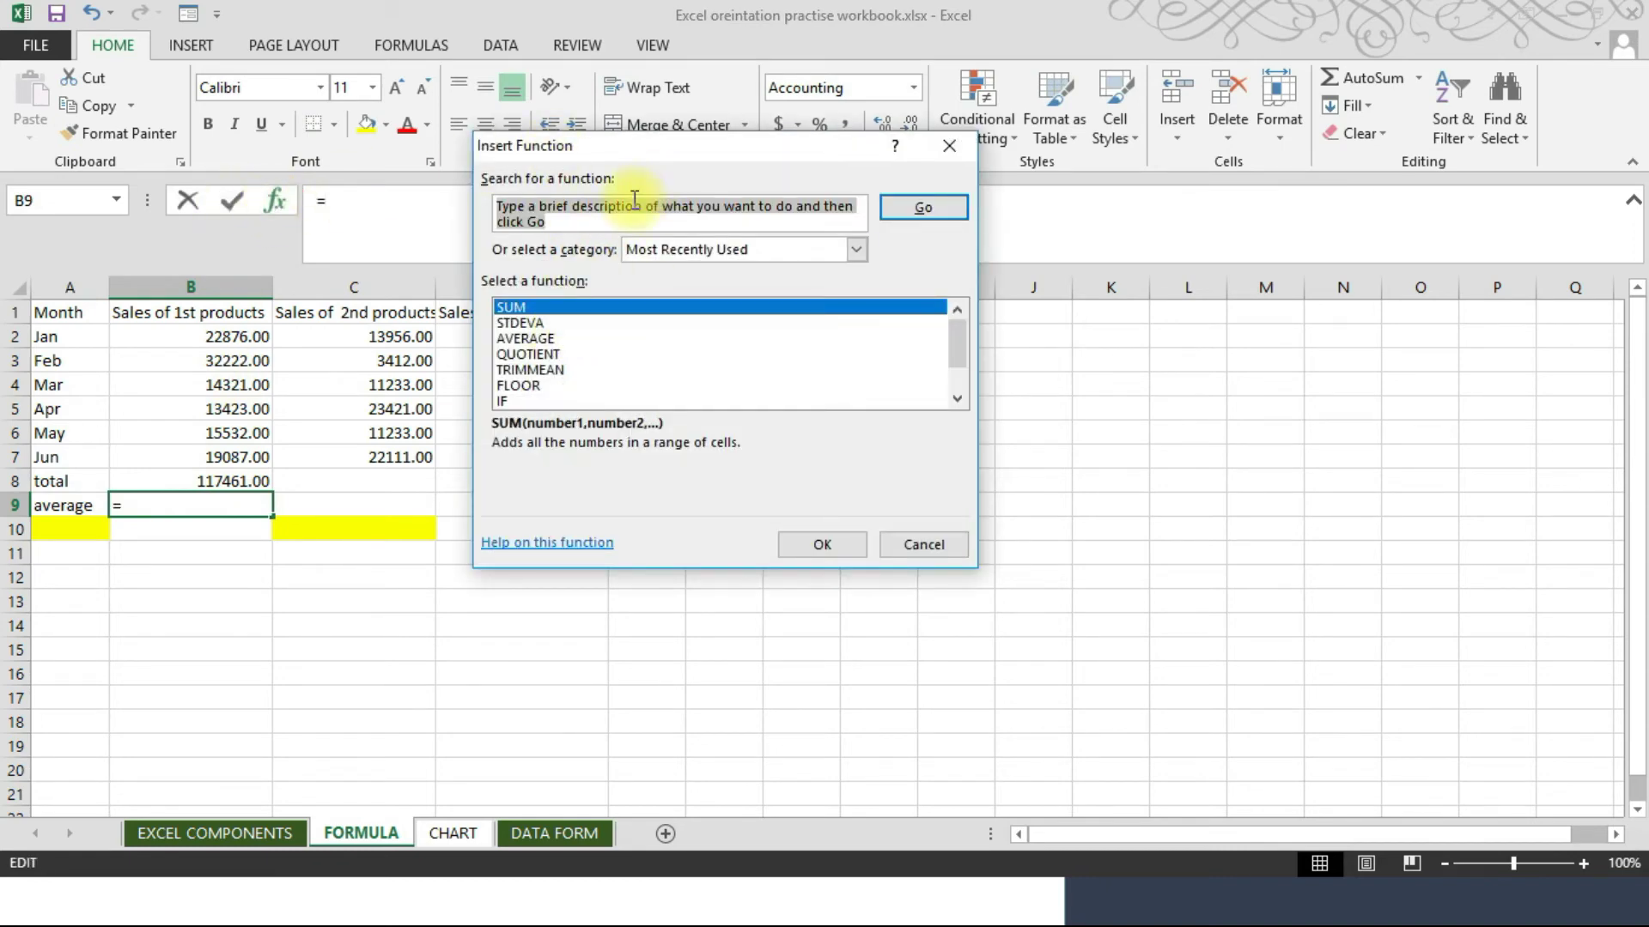
{"action": "type", "text": "avera"}
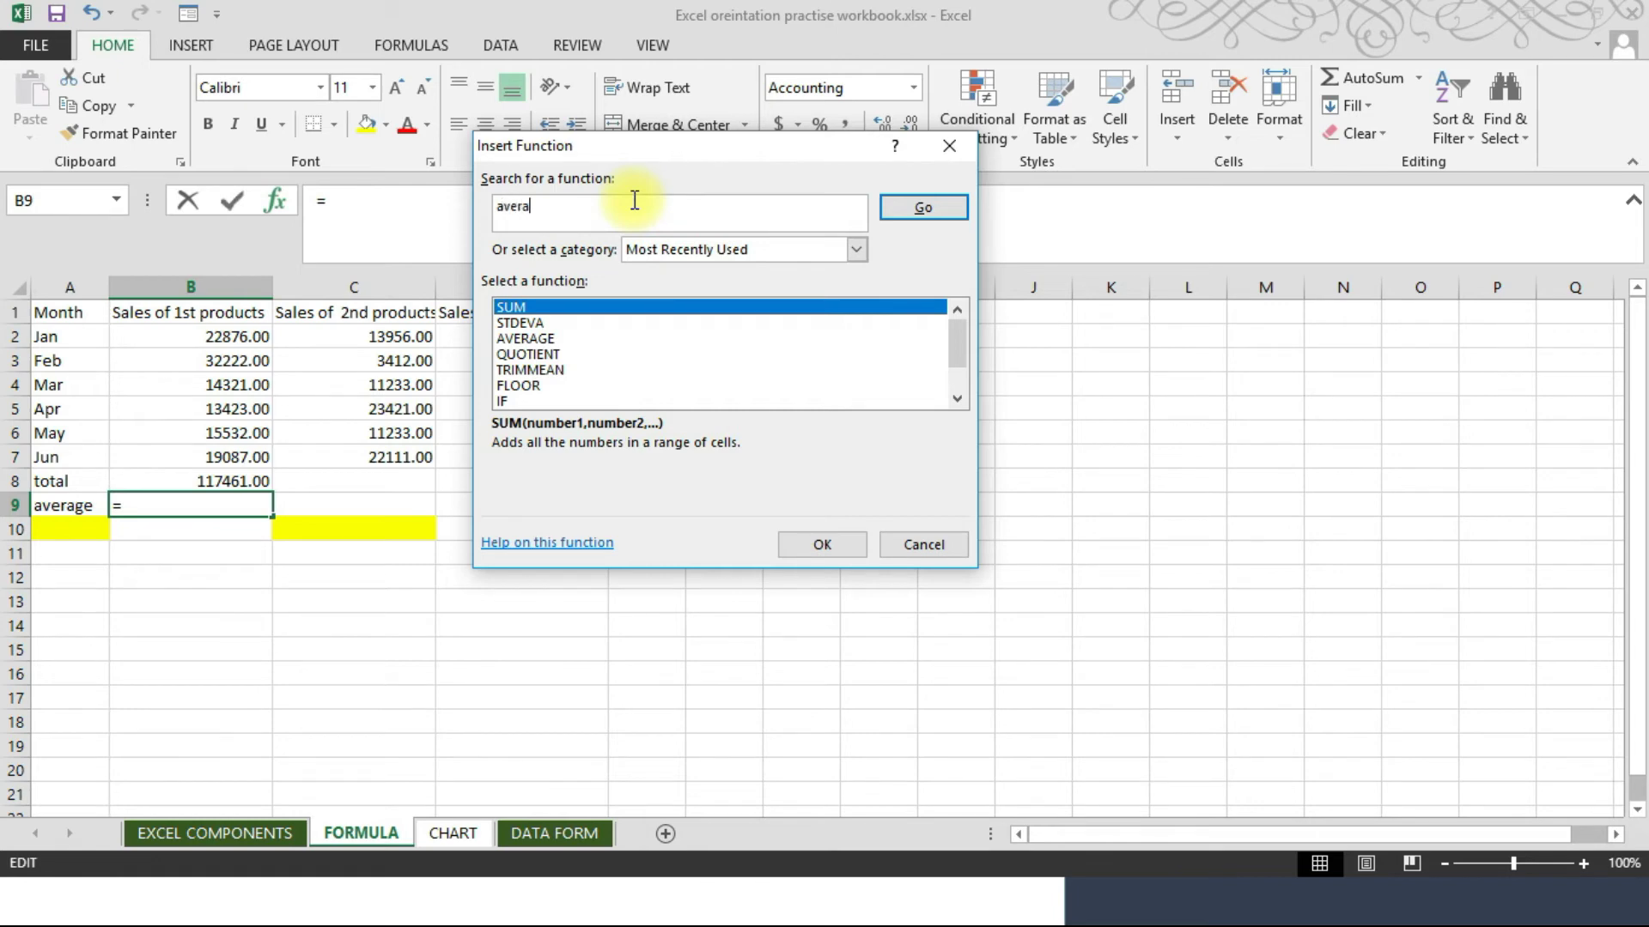
{"action": "type", "text": "ge"}
{"action": "left_click", "coordinate": [955, 209]}
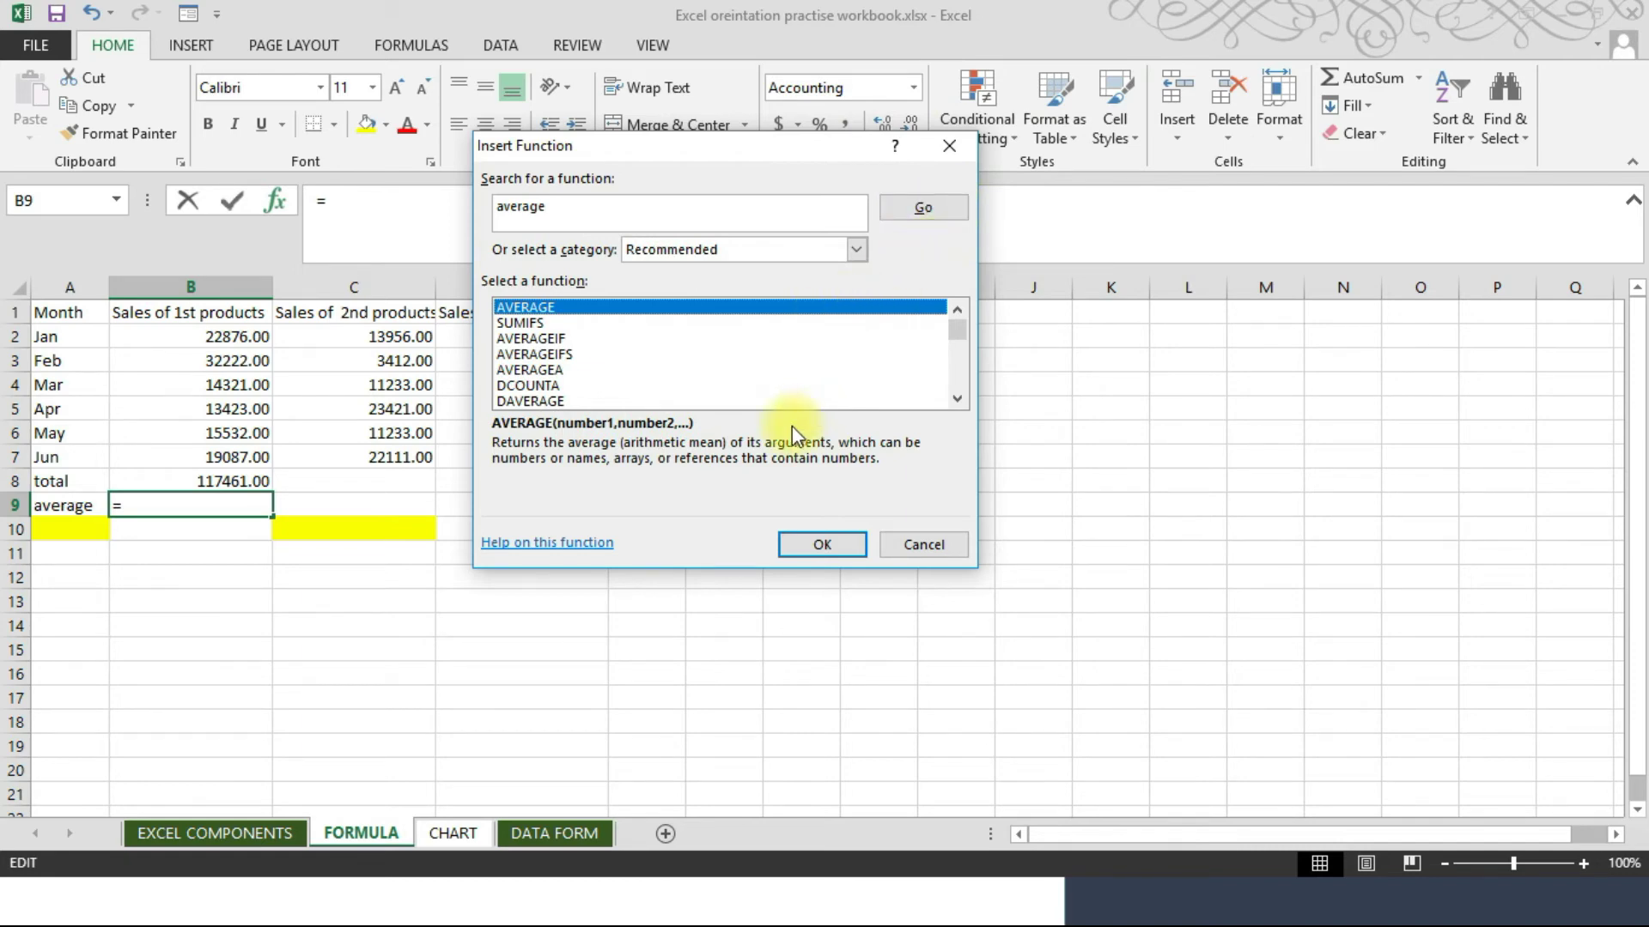
{"action": "left_click", "coordinate": [786, 543]}
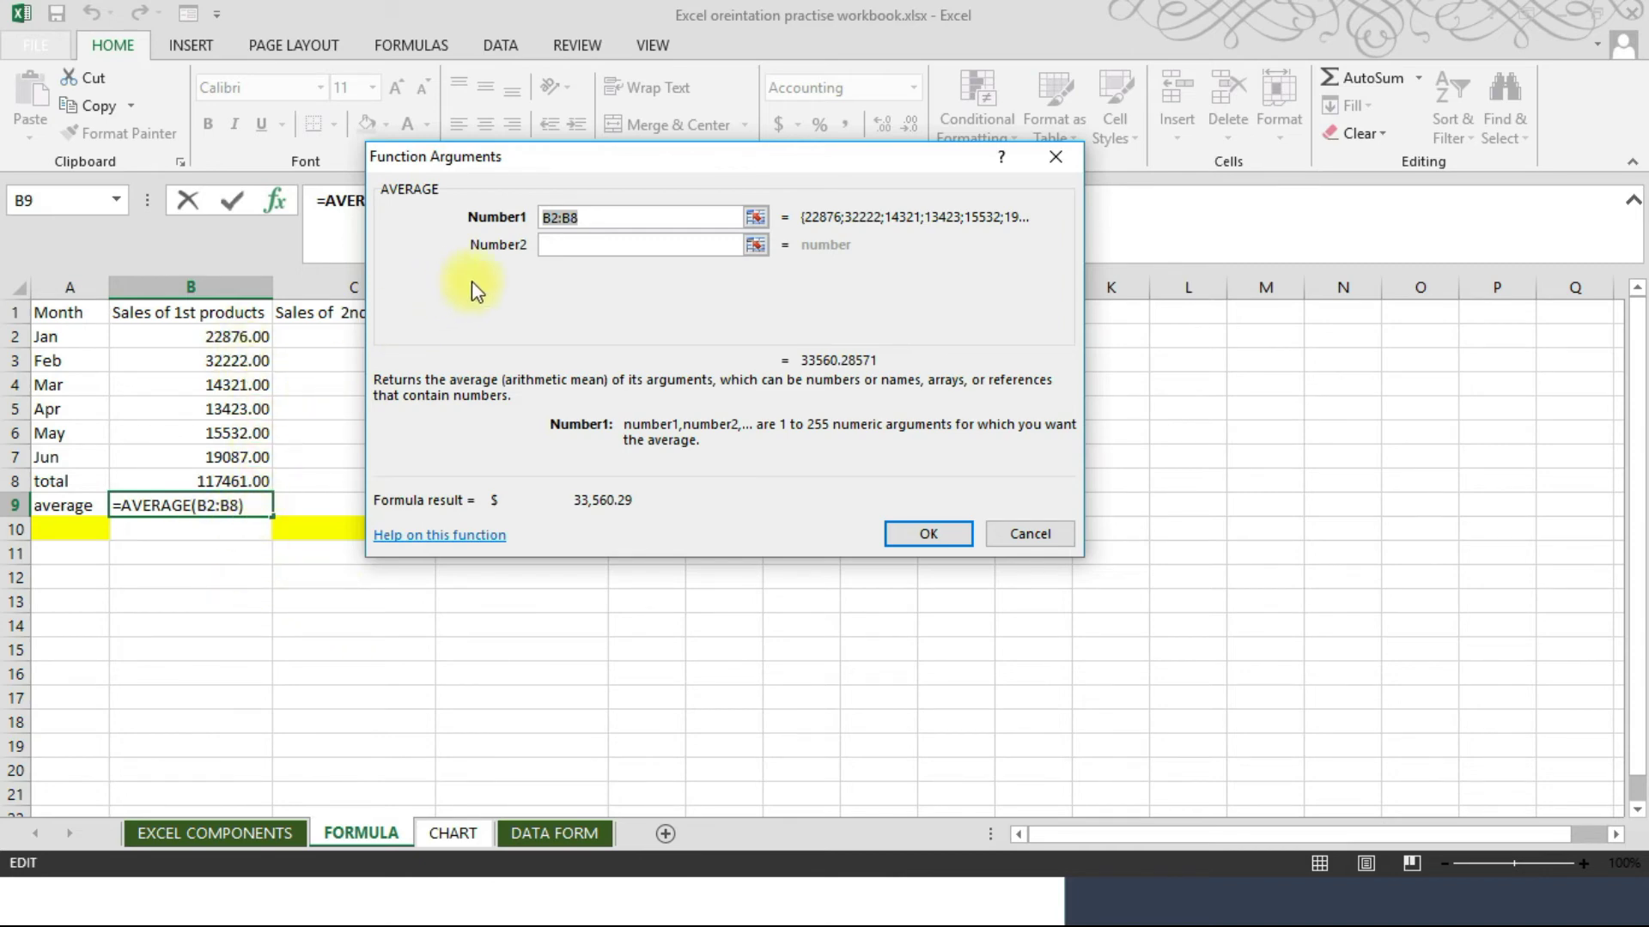
- Set the AVERAGE argument to the range B2:B7 and format cell B9 as Number
{"action": "left_click", "coordinate": [611, 218]}
{"action": "key", "text": "BackSpace"}
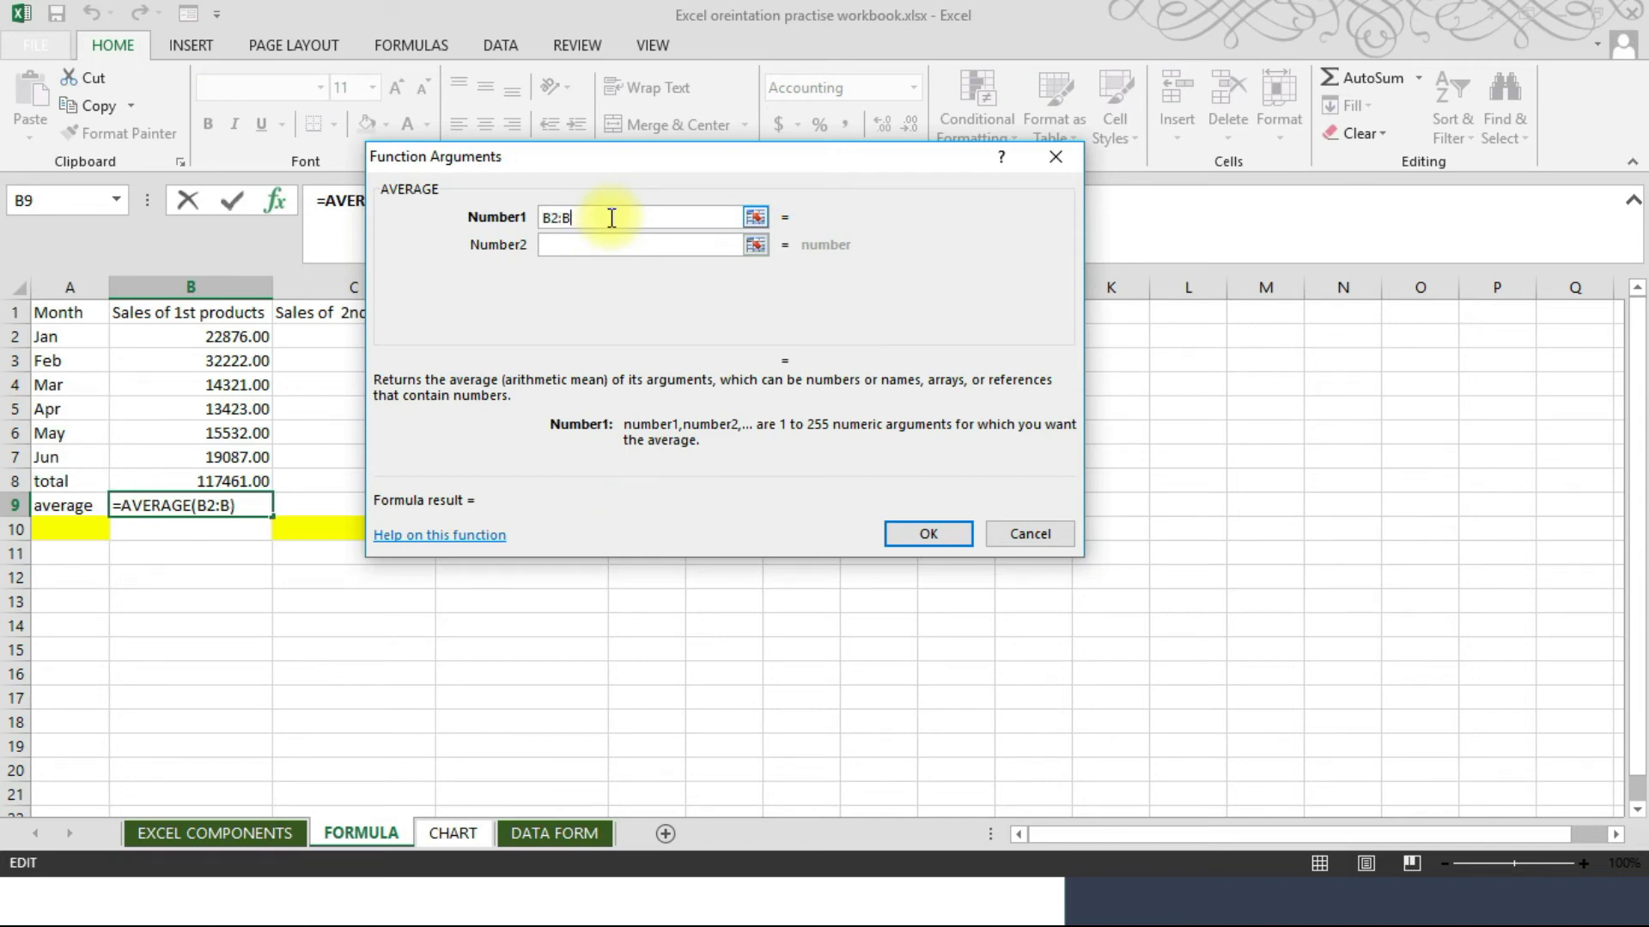
{"action": "type", "text": "7"}
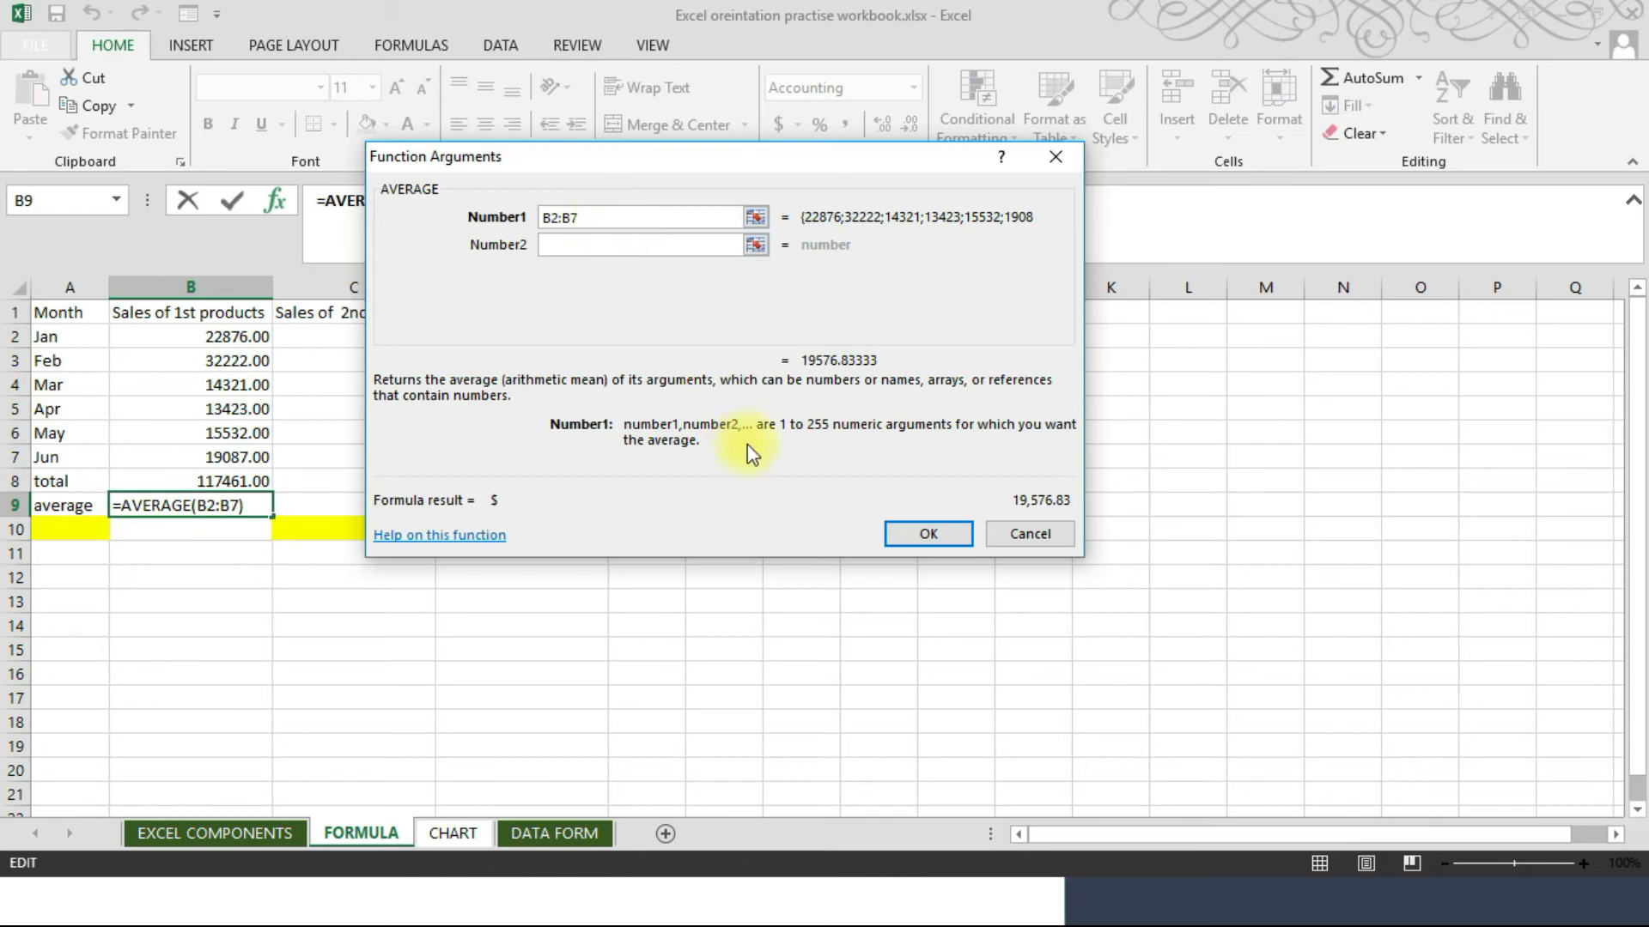
{"action": "left_click", "coordinate": [901, 530]}
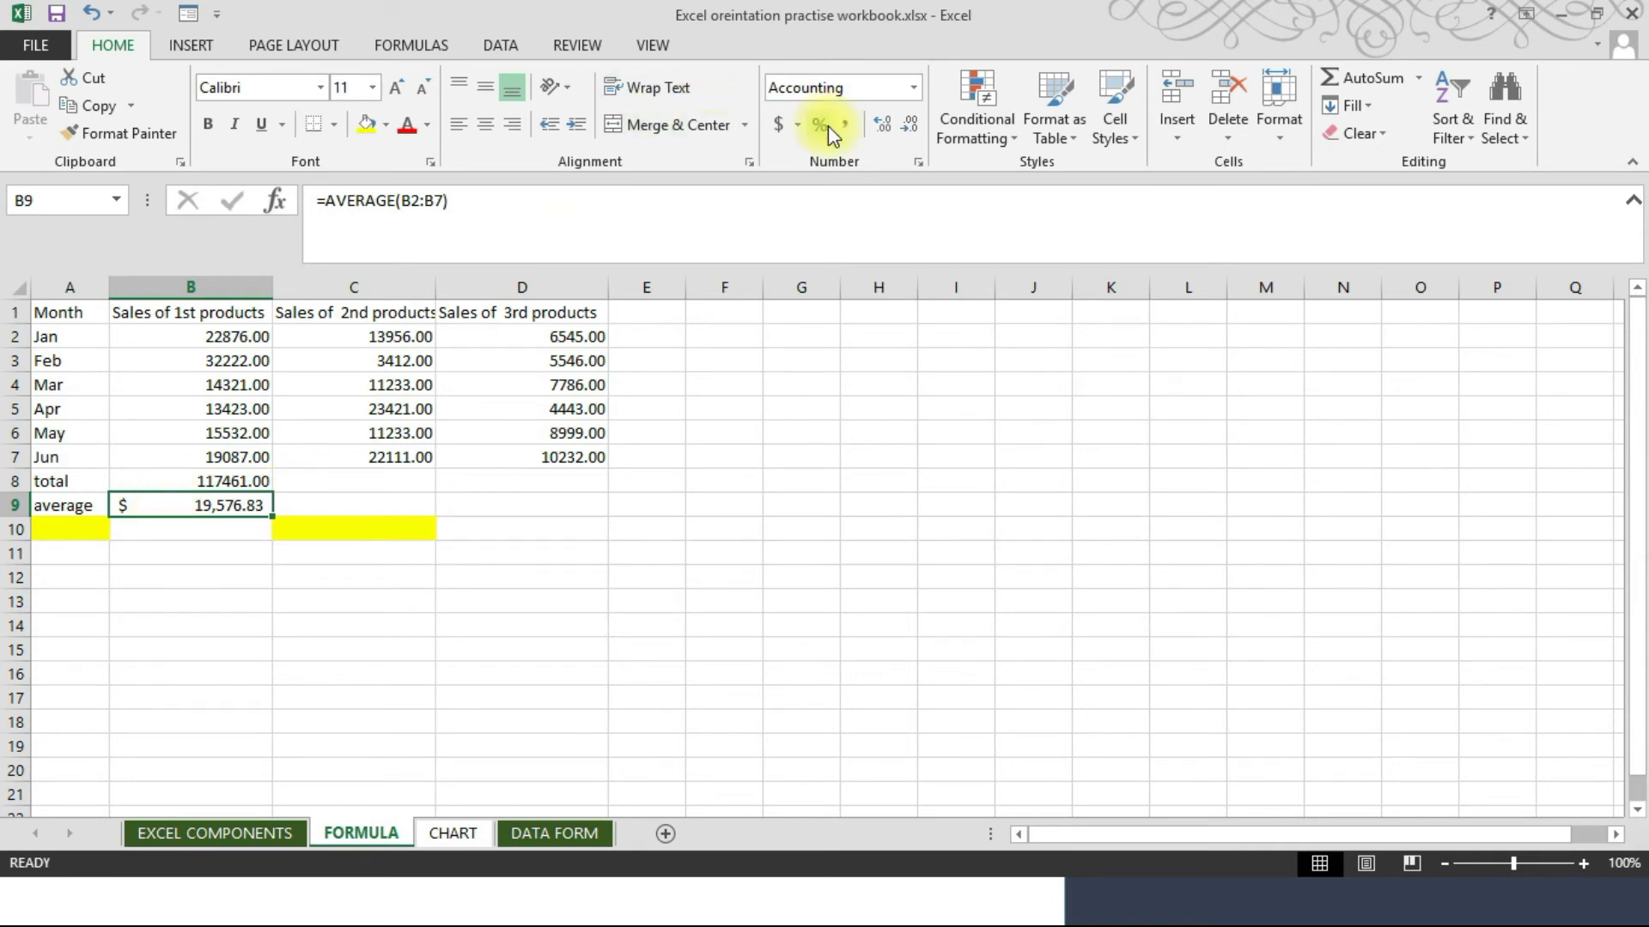
{"action": "left_click", "coordinate": [912, 92]}
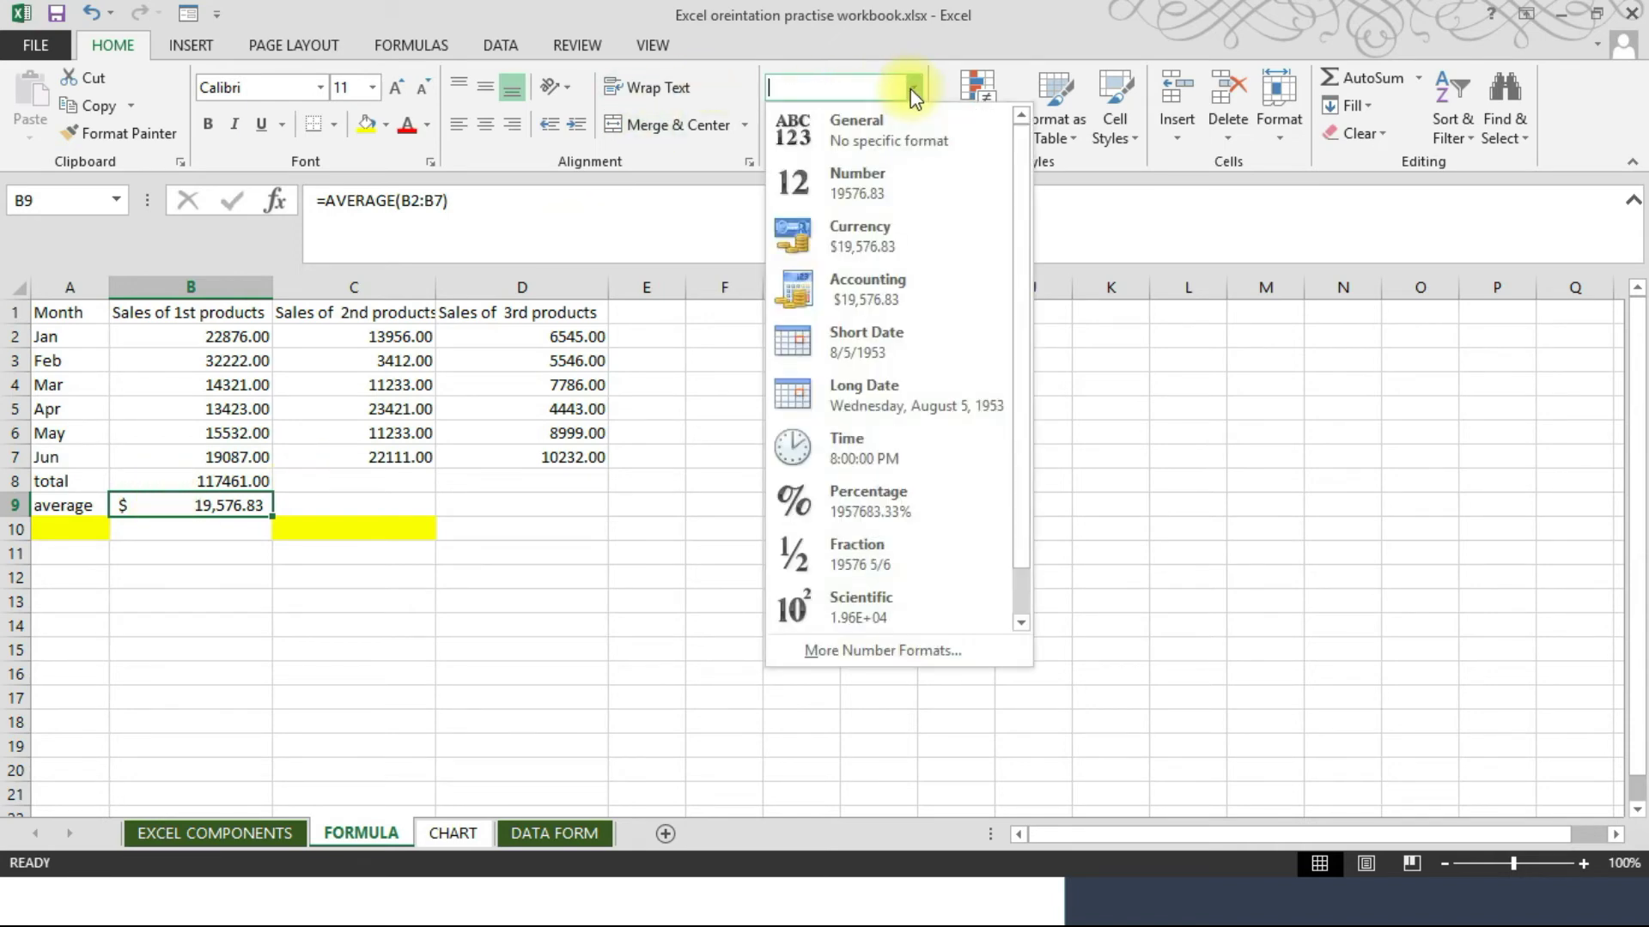
{"action": "left_click", "coordinate": [910, 180]}
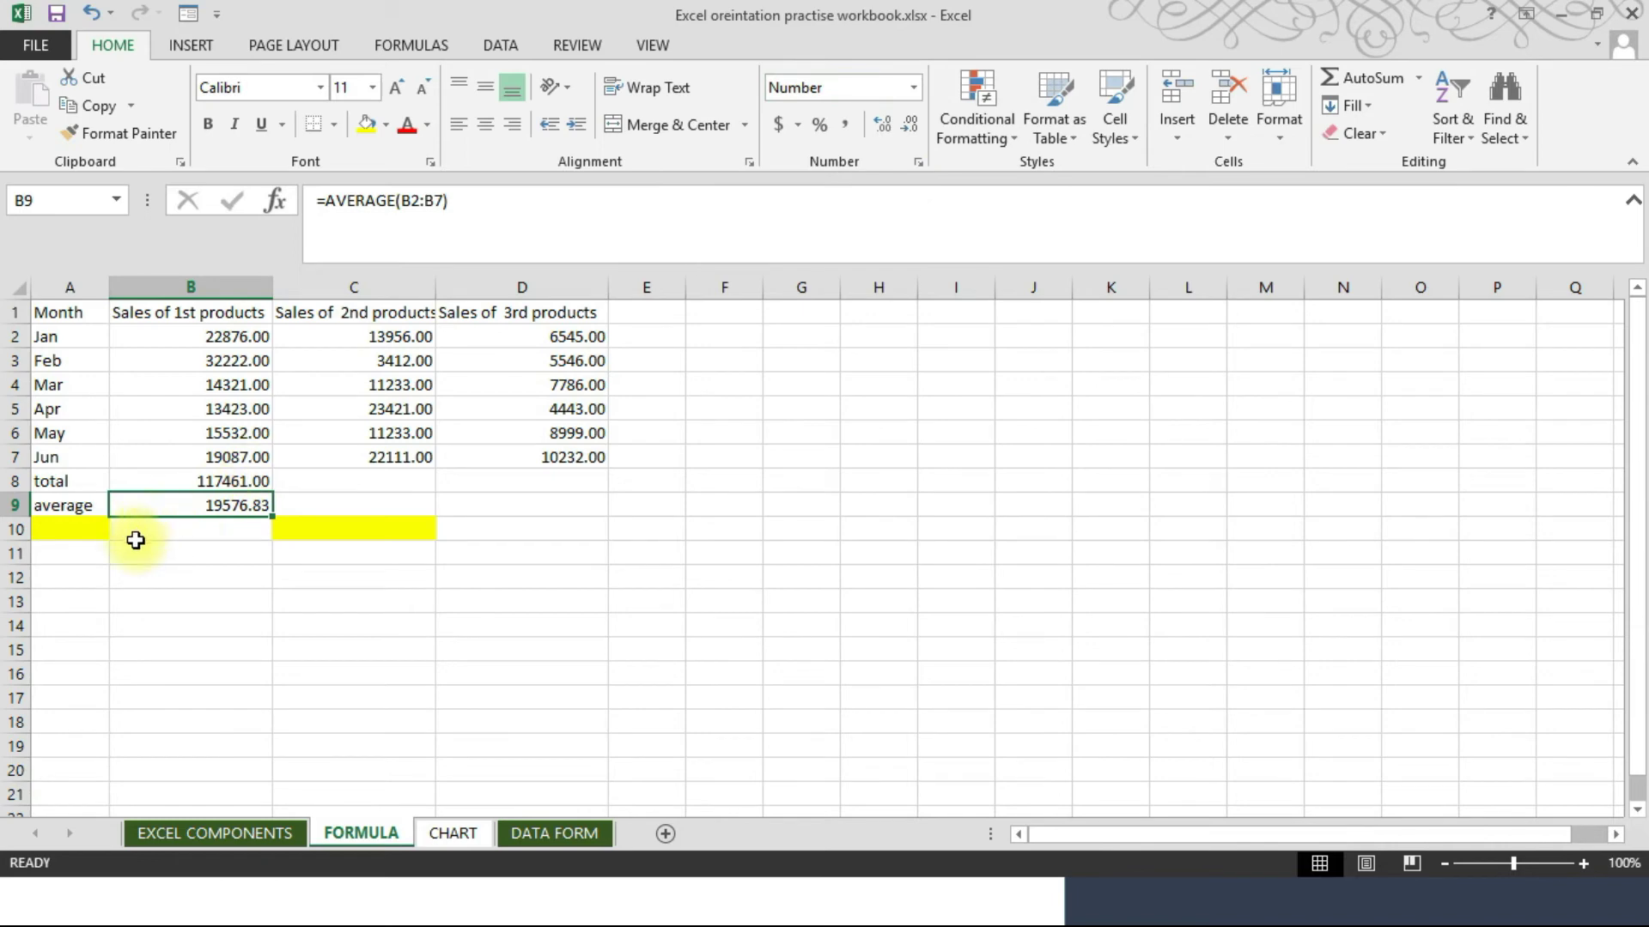
- Fill the total formula in B8 and the average formula in B9 across to column D
{"action": "left_click", "coordinate": [249, 481]}
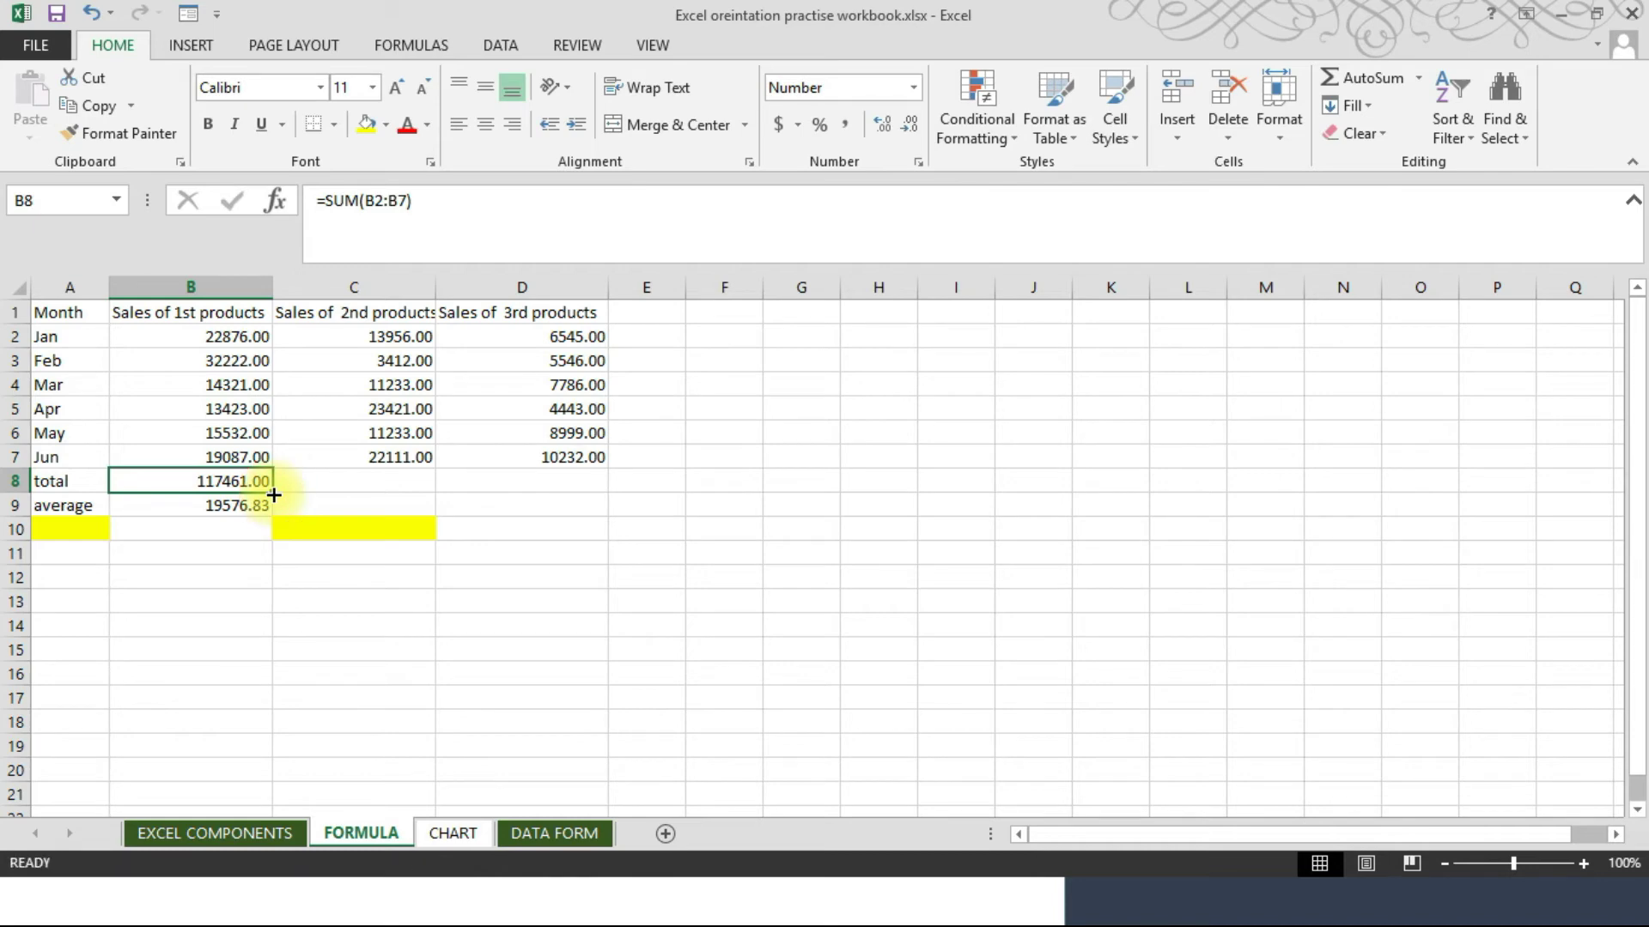
{"action": "left_click_drag", "start_coordinate": [273, 495], "coordinate": [544, 493]}
{"action": "left_click", "coordinate": [241, 507]}
{"action": "left_click_drag", "start_coordinate": [273, 517], "coordinate": [545, 519]}
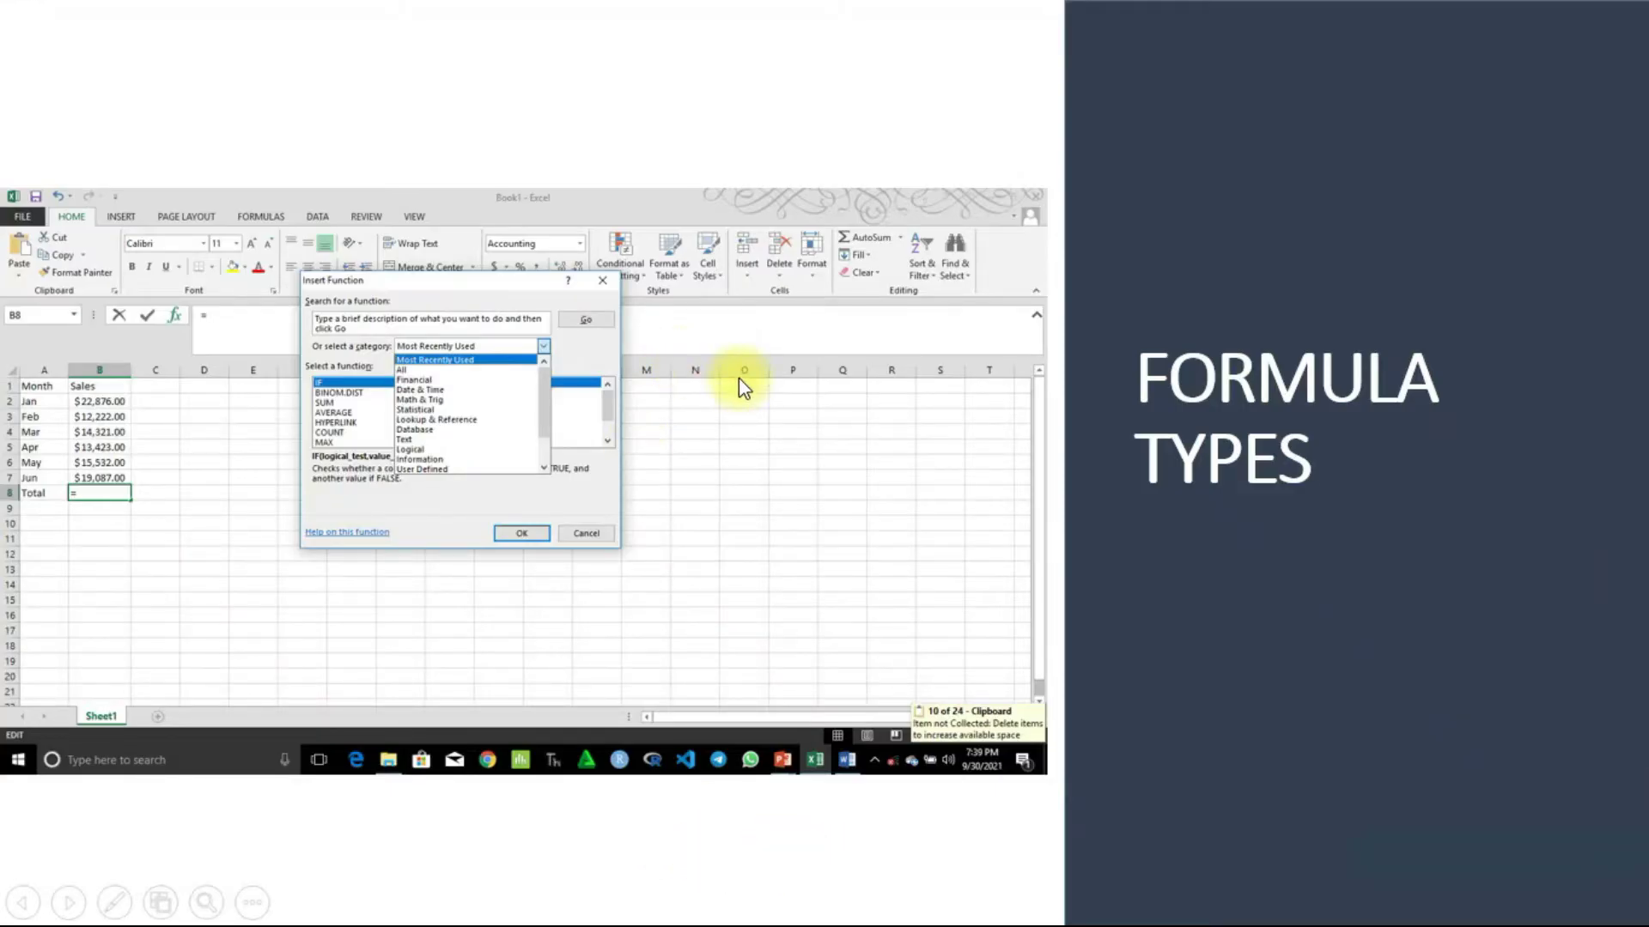
{"action": "left_click", "coordinate": [775, 490]}
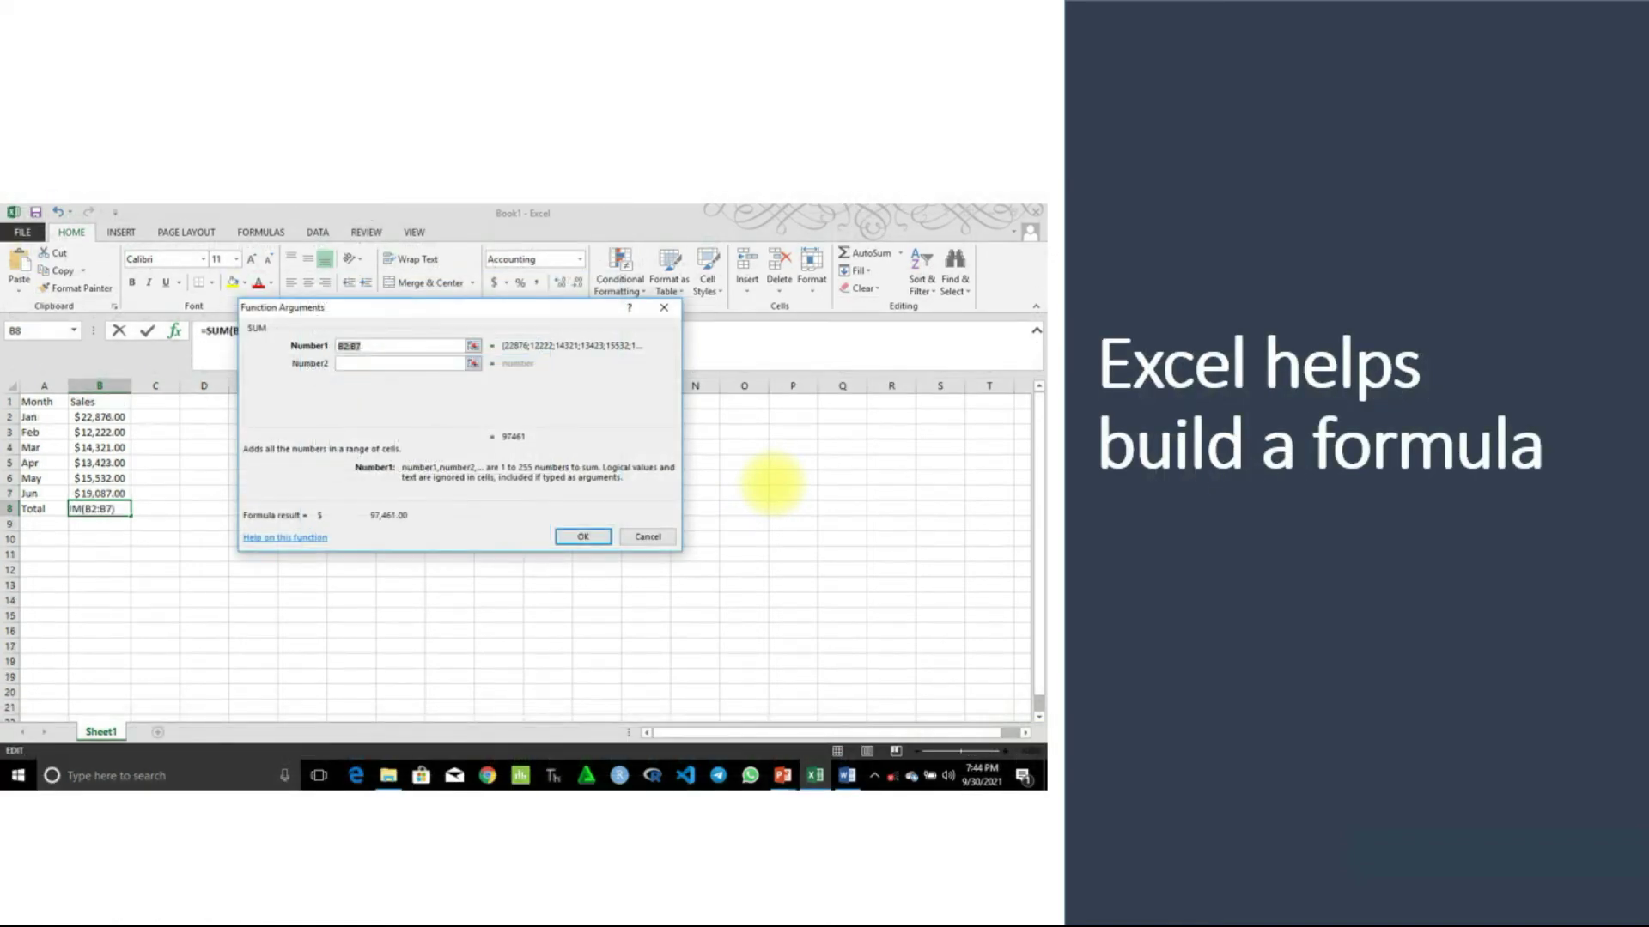
{"action": "left_click", "coordinate": [773, 484]}
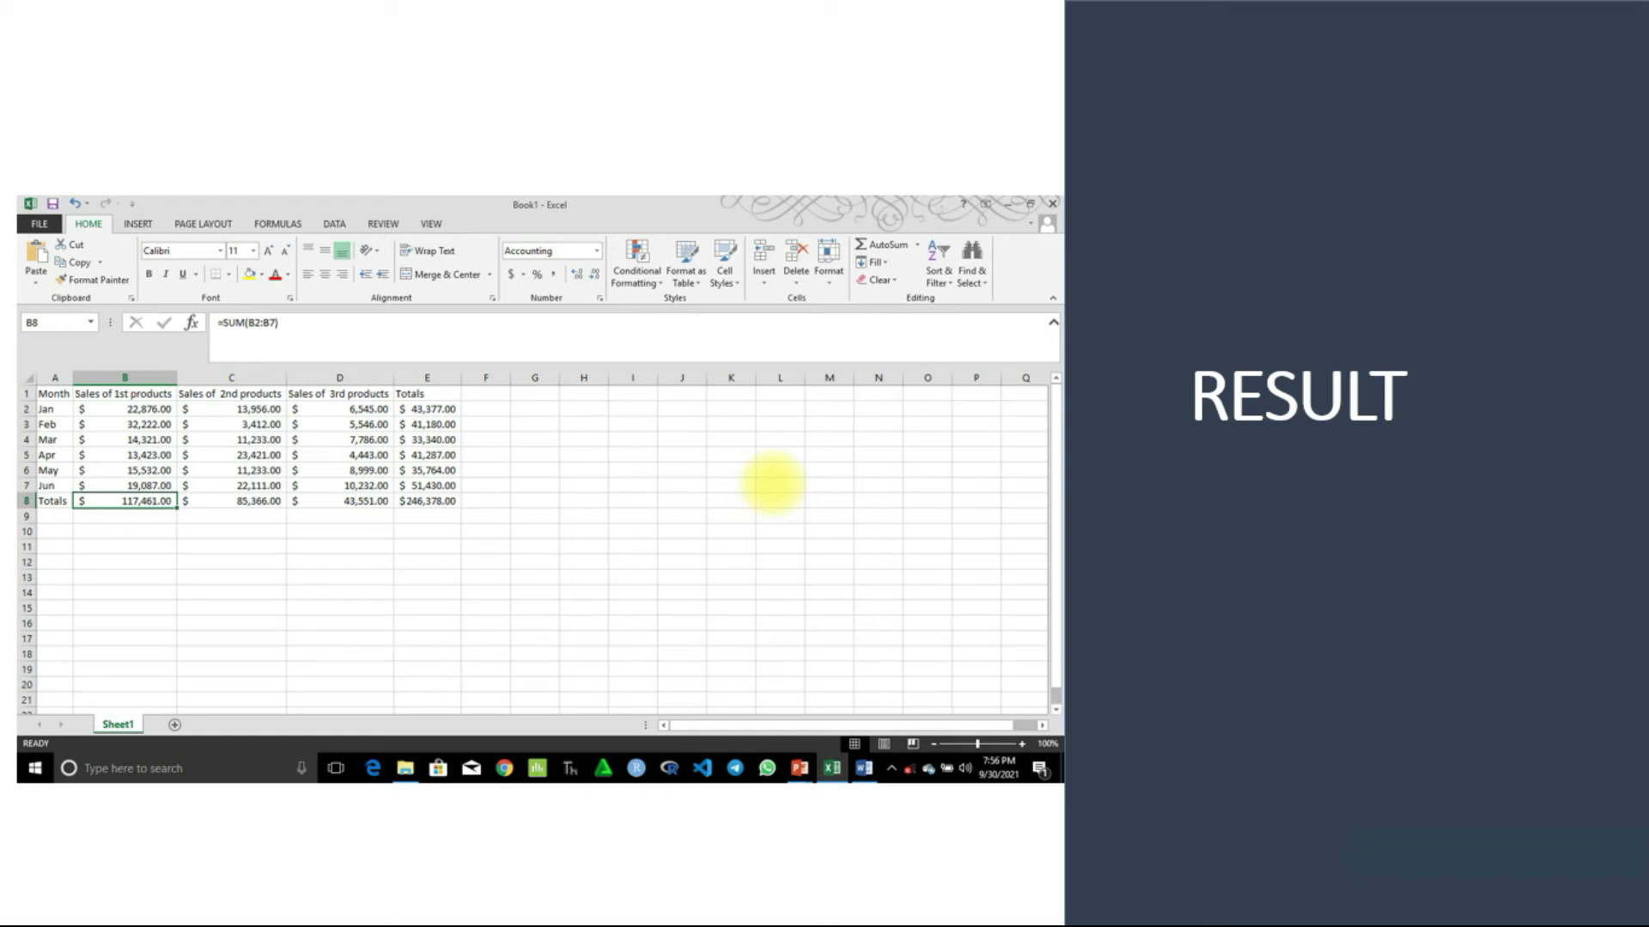
{"action": "left_click", "coordinate": [772, 483]}
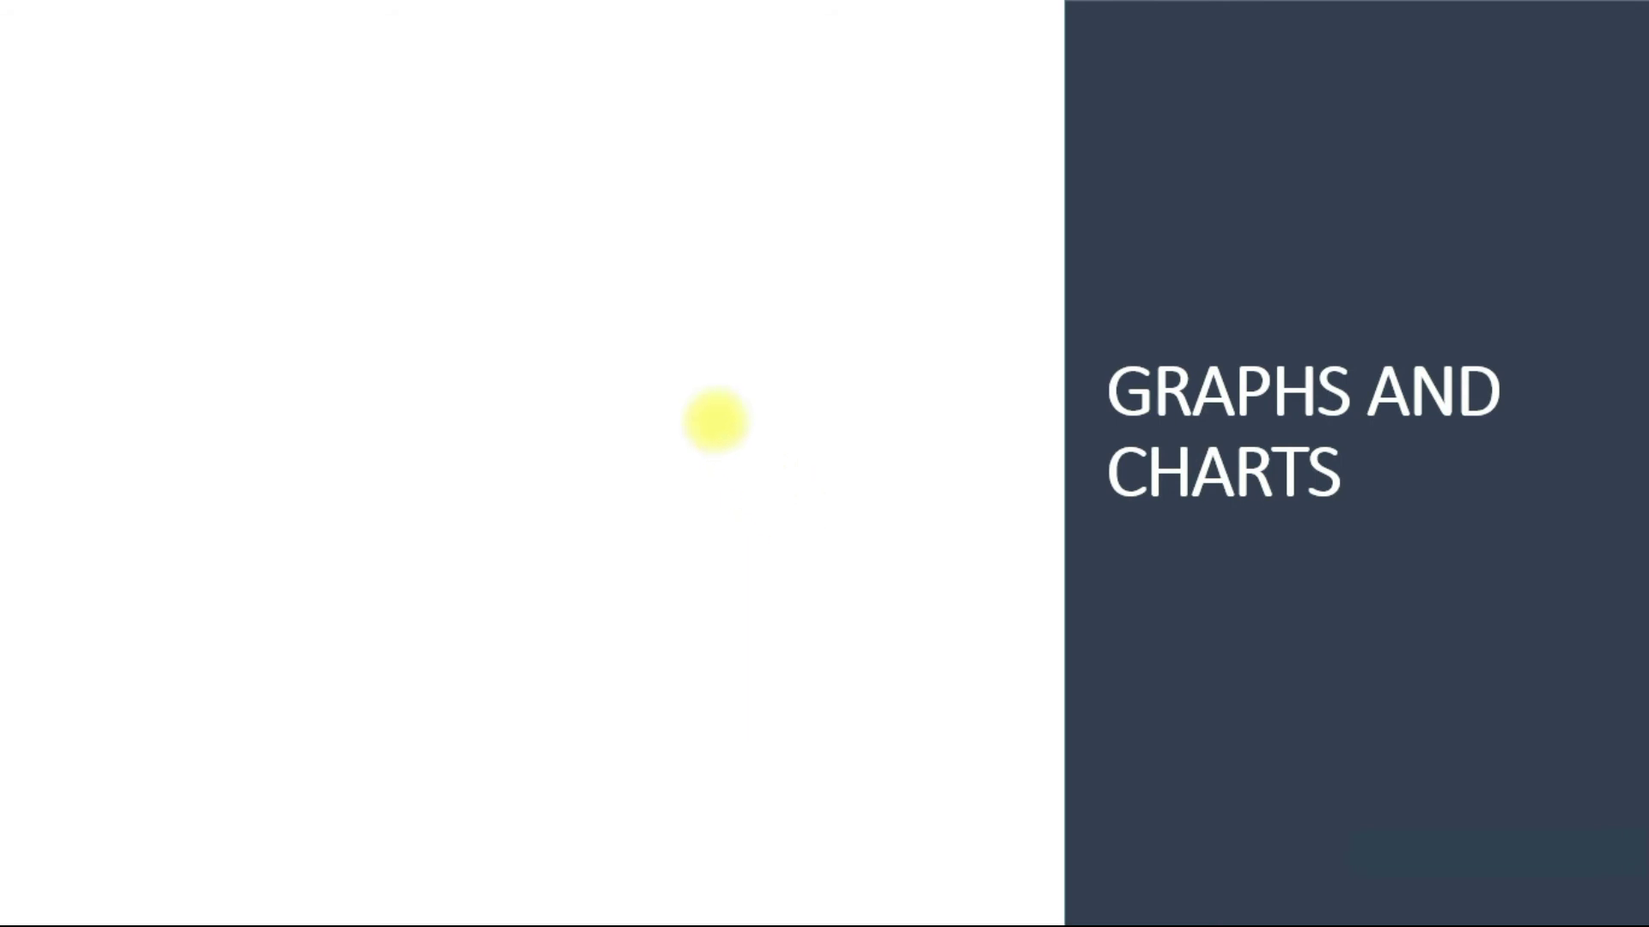
{"action": "left_click", "coordinate": [661, 389]}
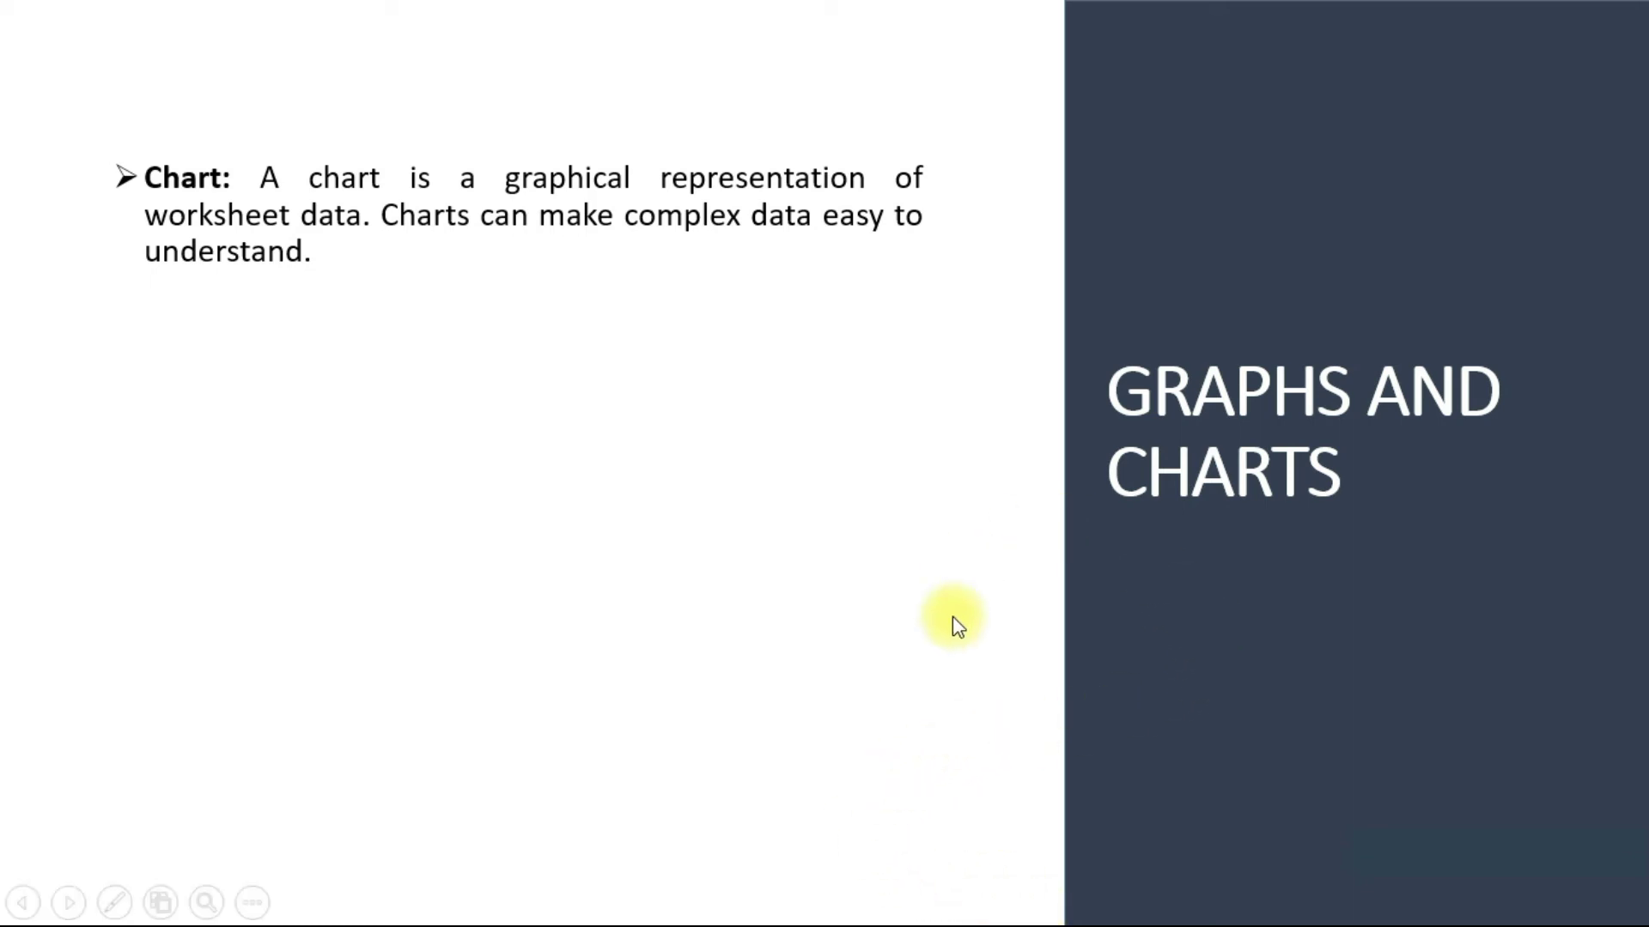
{"action": "left_click", "coordinate": [1054, 919]}
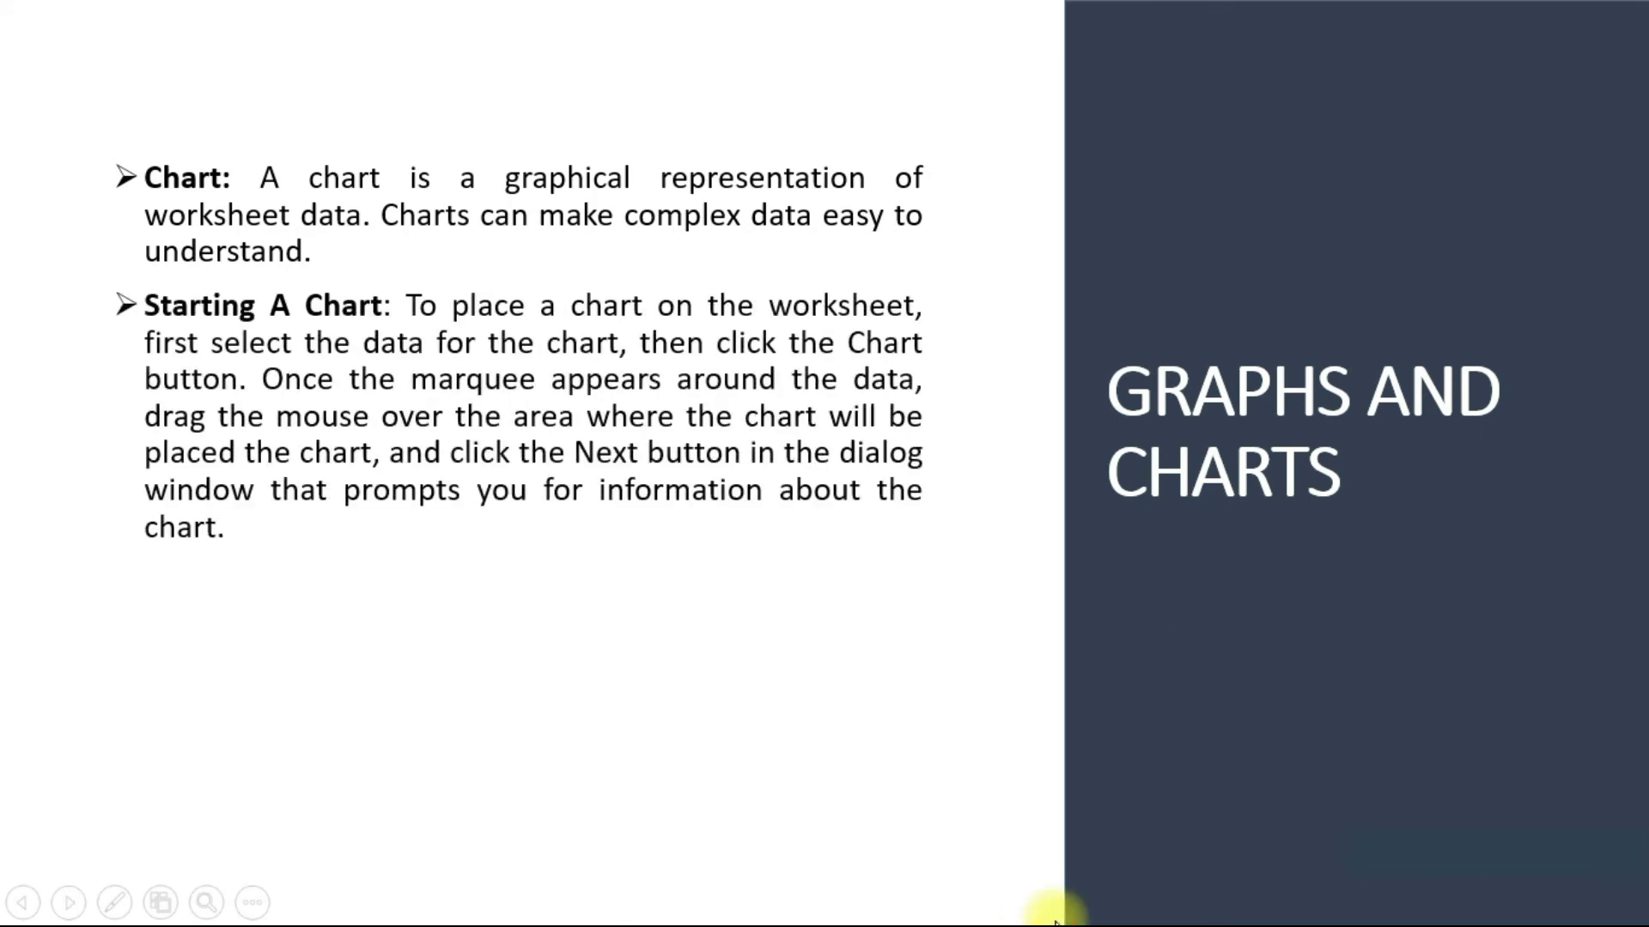
{"action": "left_click", "coordinate": [1055, 919]}
{"action": "left_click", "coordinate": [1055, 919]}
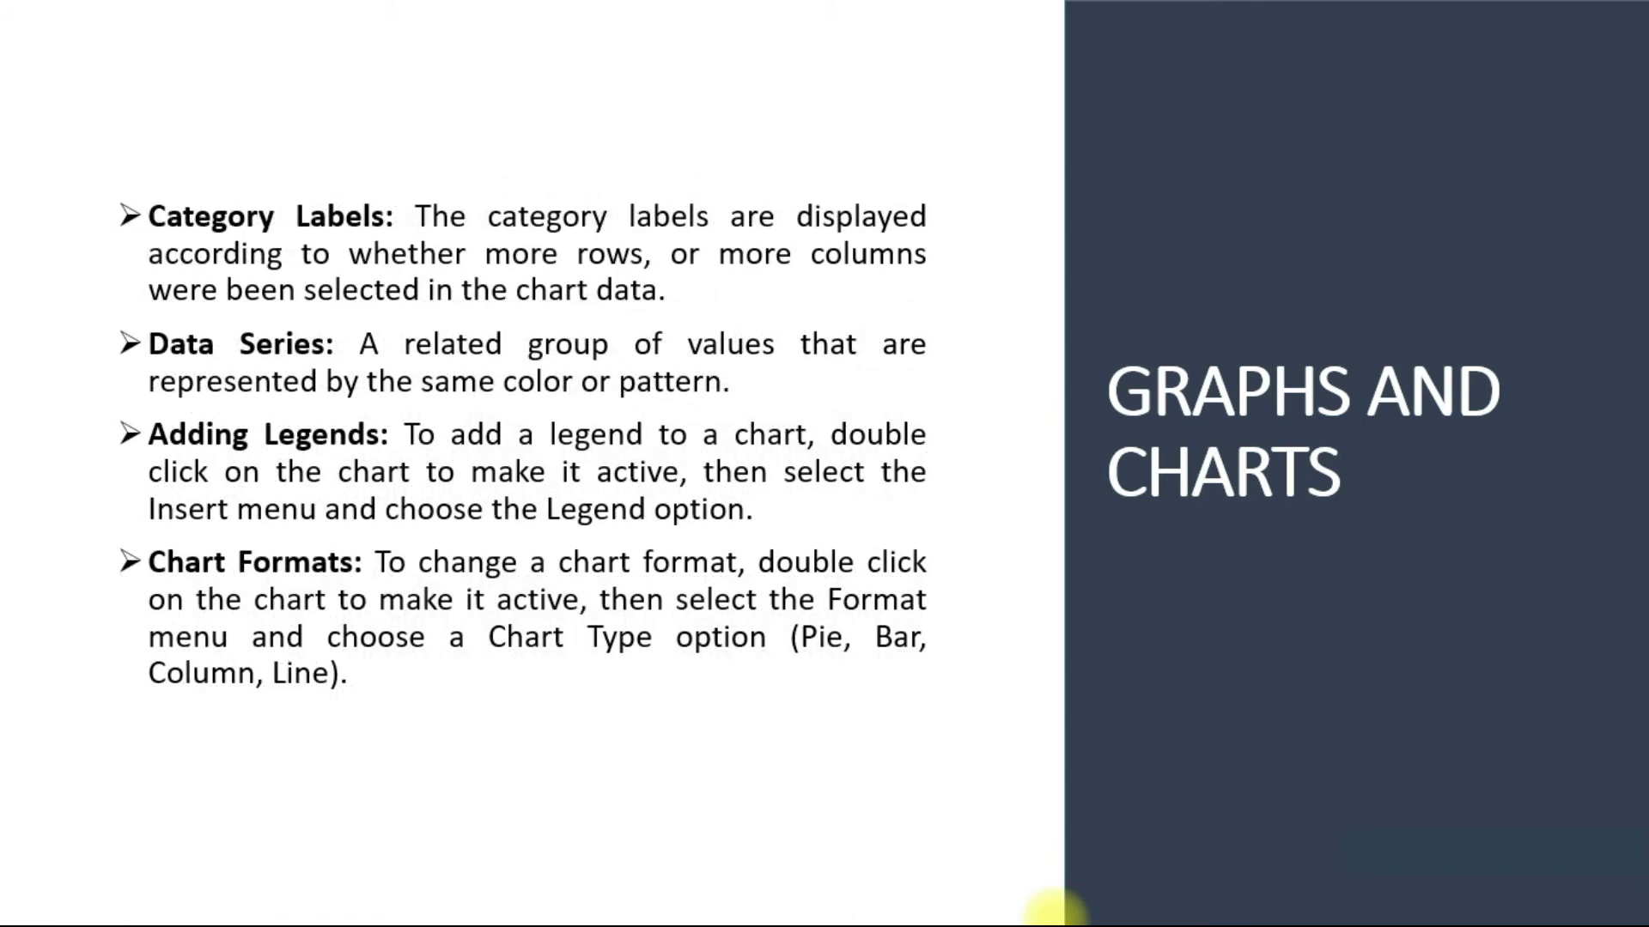
{"action": "left_click", "coordinate": [1055, 912]}
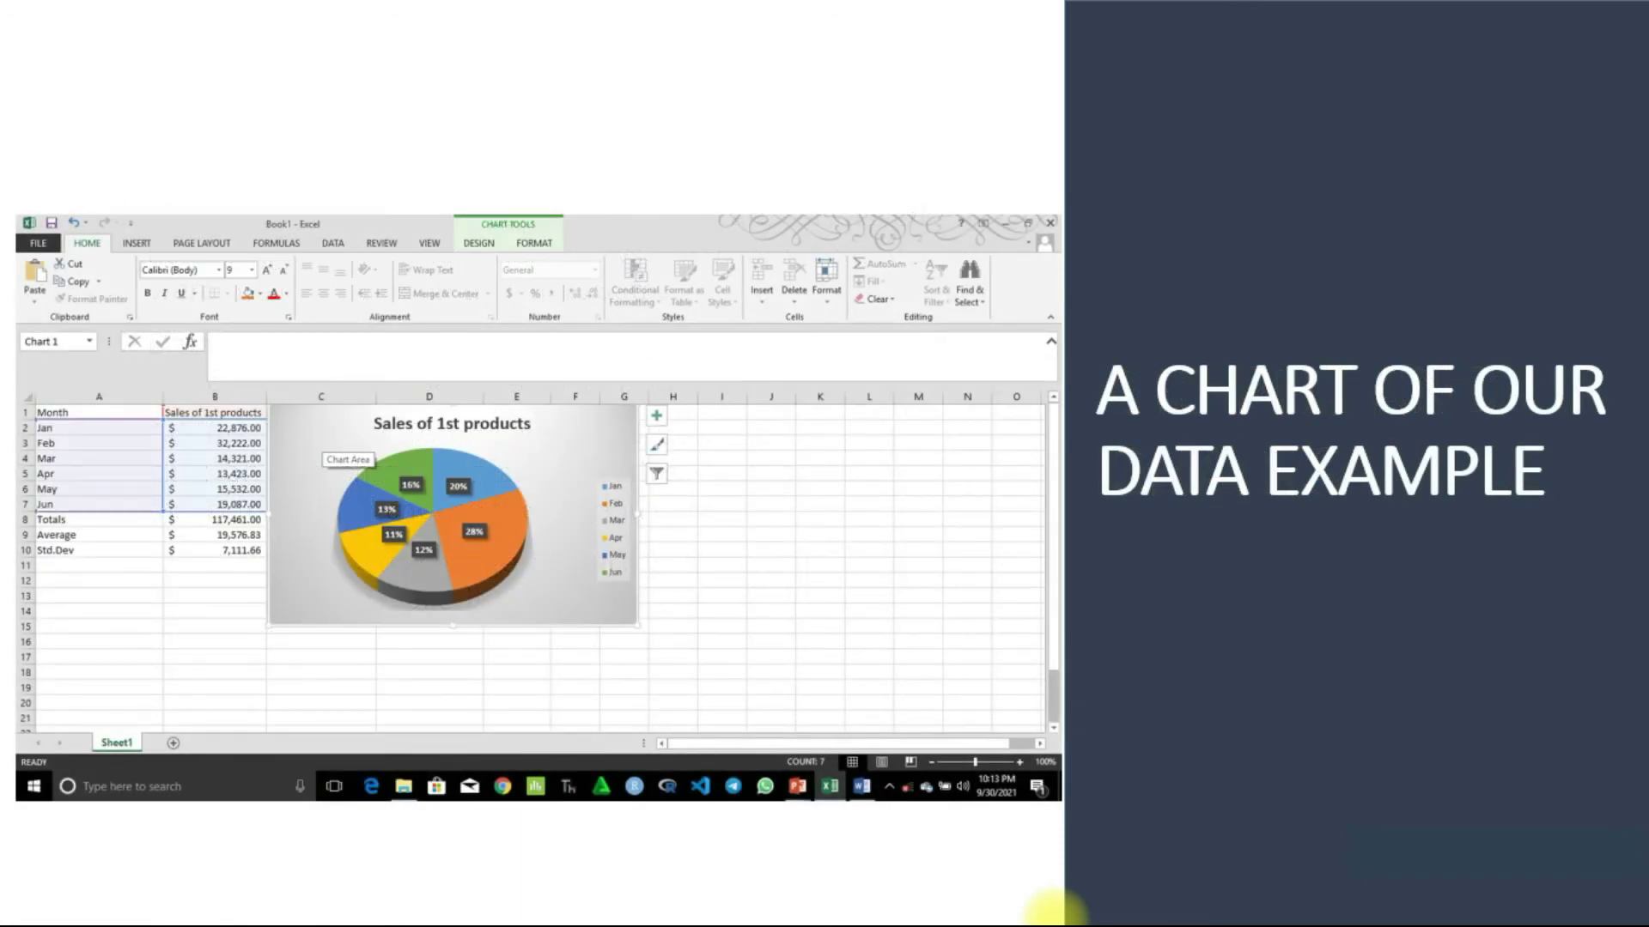
- Switch to the CHART sheet of the Excel workbook and examine the available scatter and pie chart types
{"action": "left_click", "coordinate": [523, 741]}
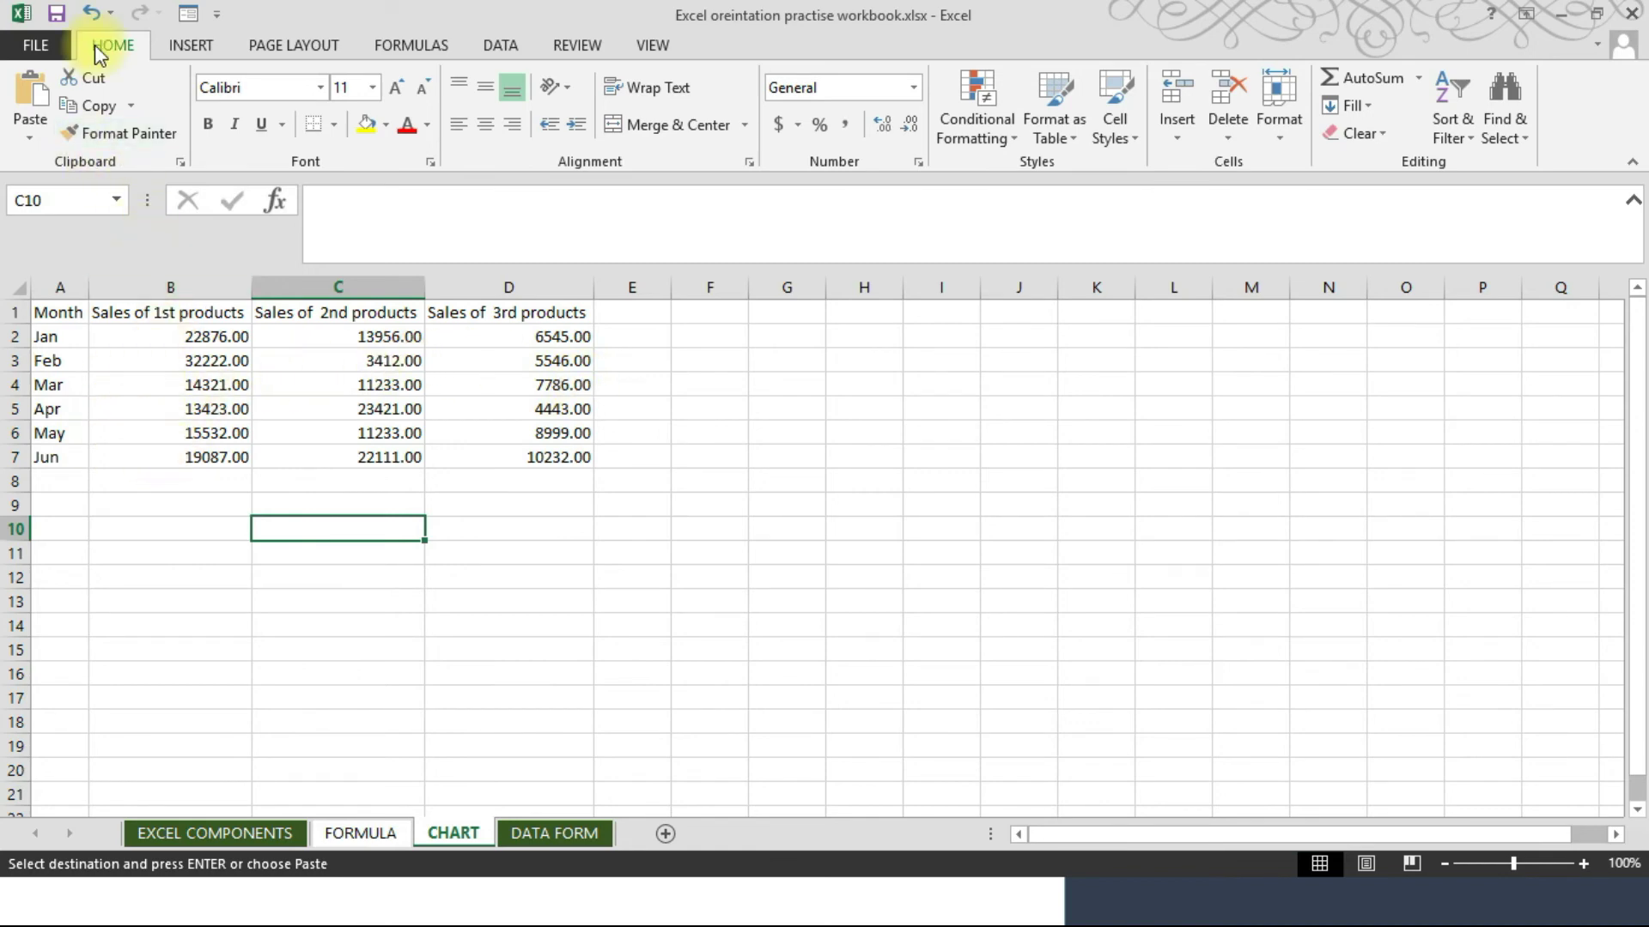
{"action": "left_click", "coordinate": [182, 53]}
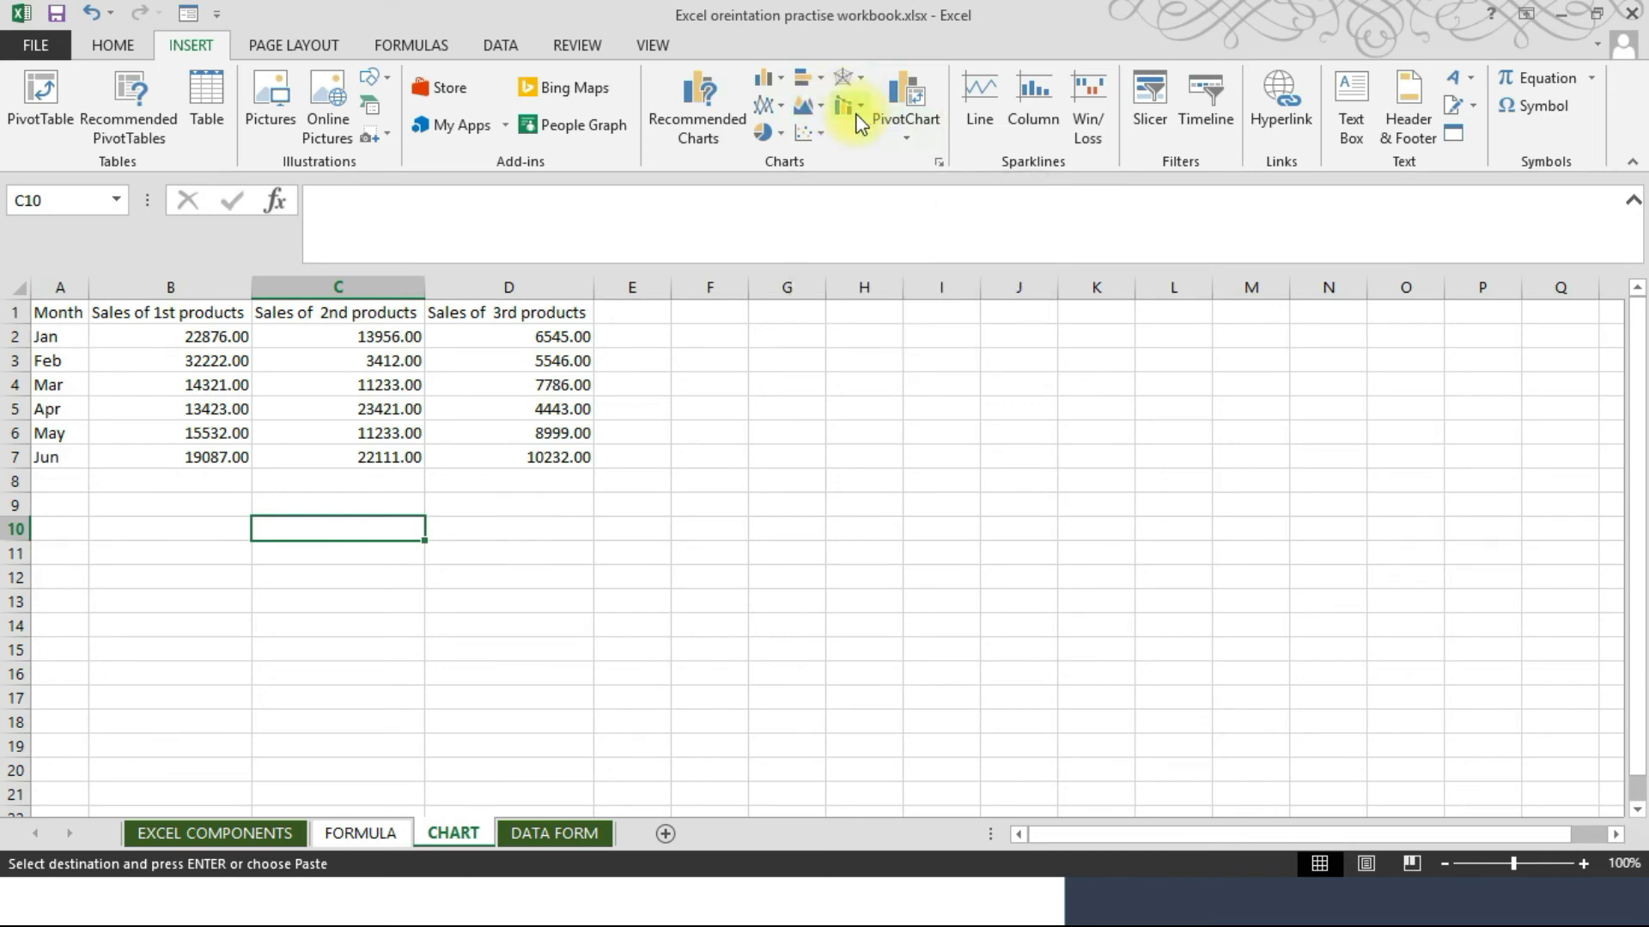
{"action": "left_click", "coordinate": [812, 135]}
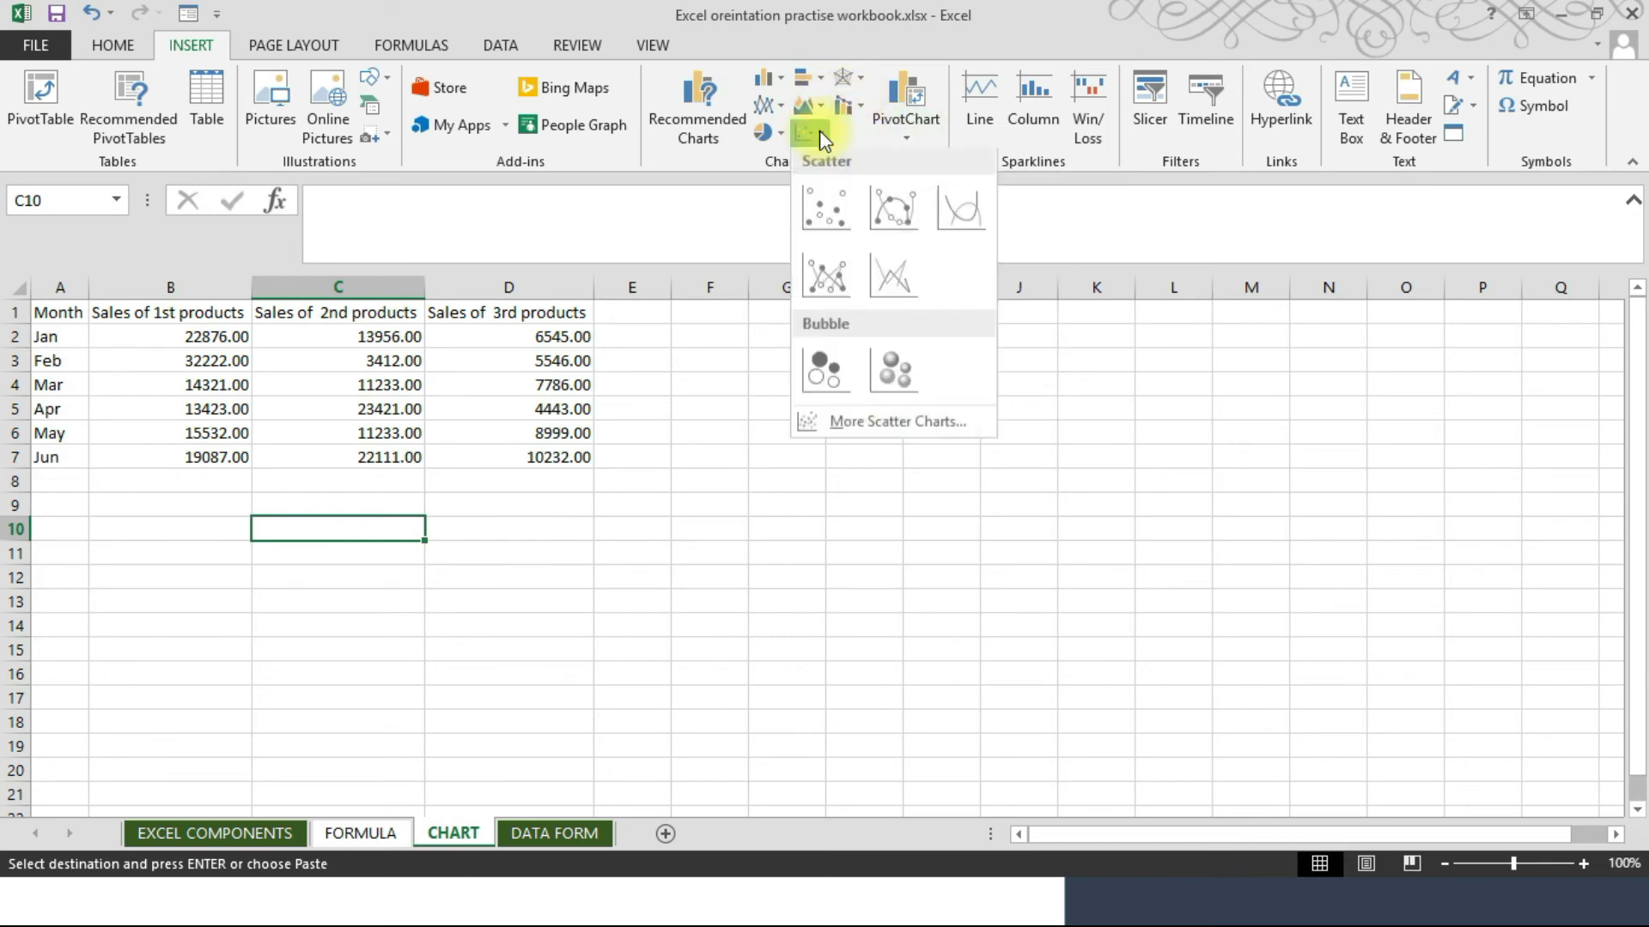
{"action": "left_click", "coordinate": [771, 137]}
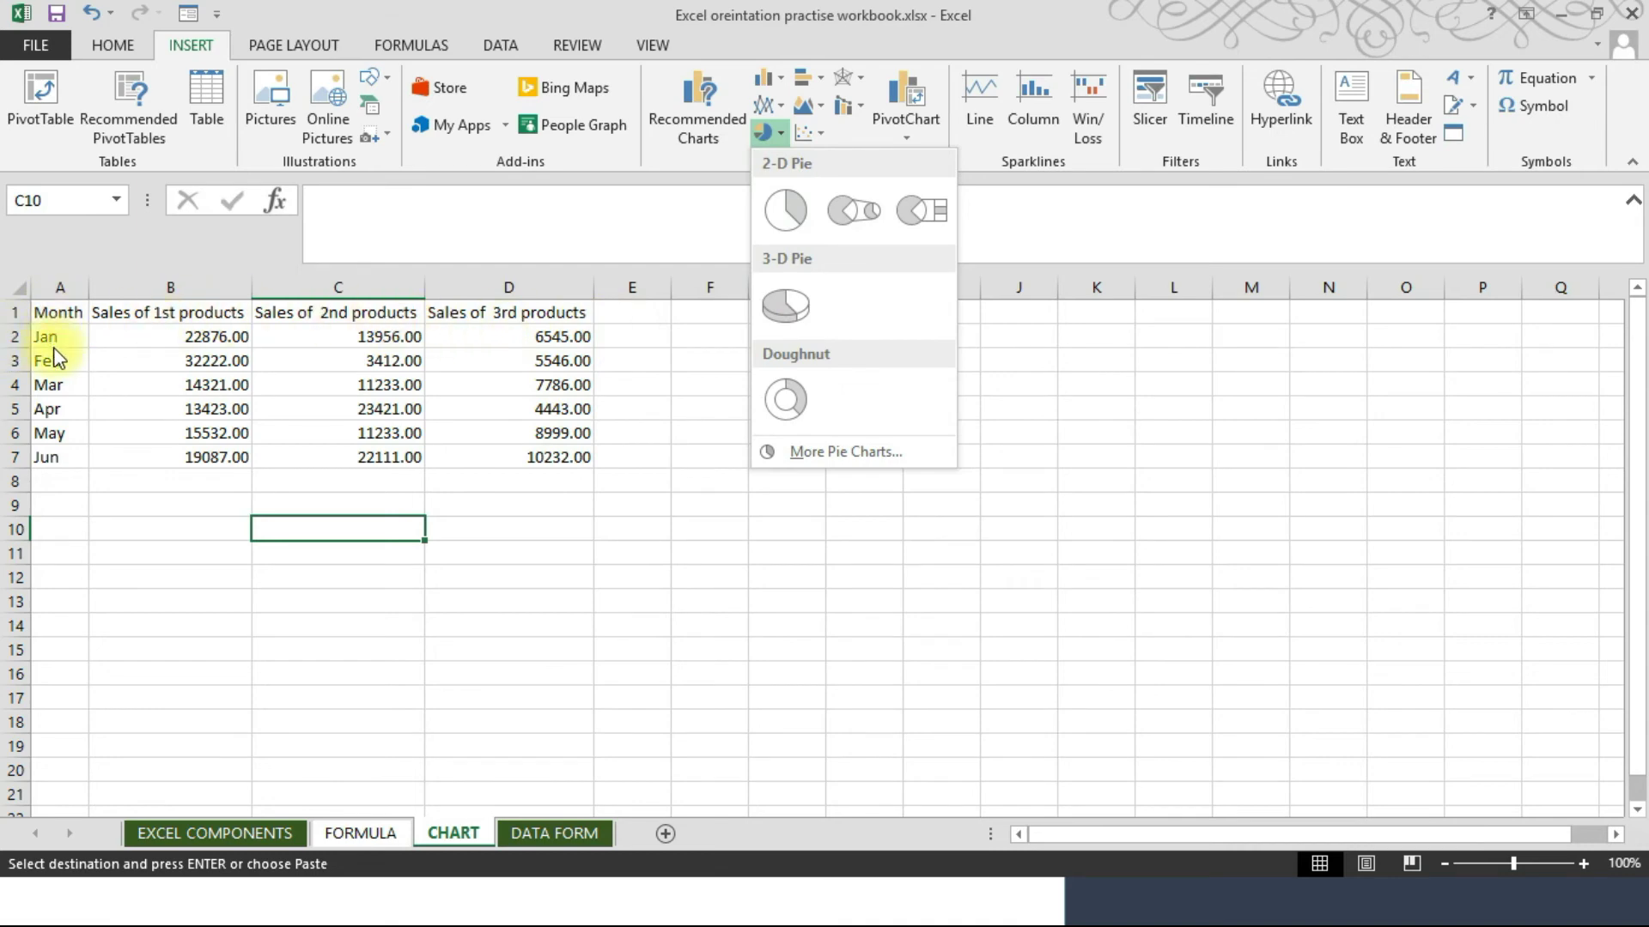
{"action": "left_click", "coordinate": [108, 390]}
- Insert a 3-D pie chart of the months and first product sales in A1:B7 and apply Style 3
{"action": "left_click_drag", "start_coordinate": [49, 316], "coordinate": [179, 457]}
{"action": "left_click", "coordinate": [769, 135]}
{"action": "left_click", "coordinate": [775, 306]}
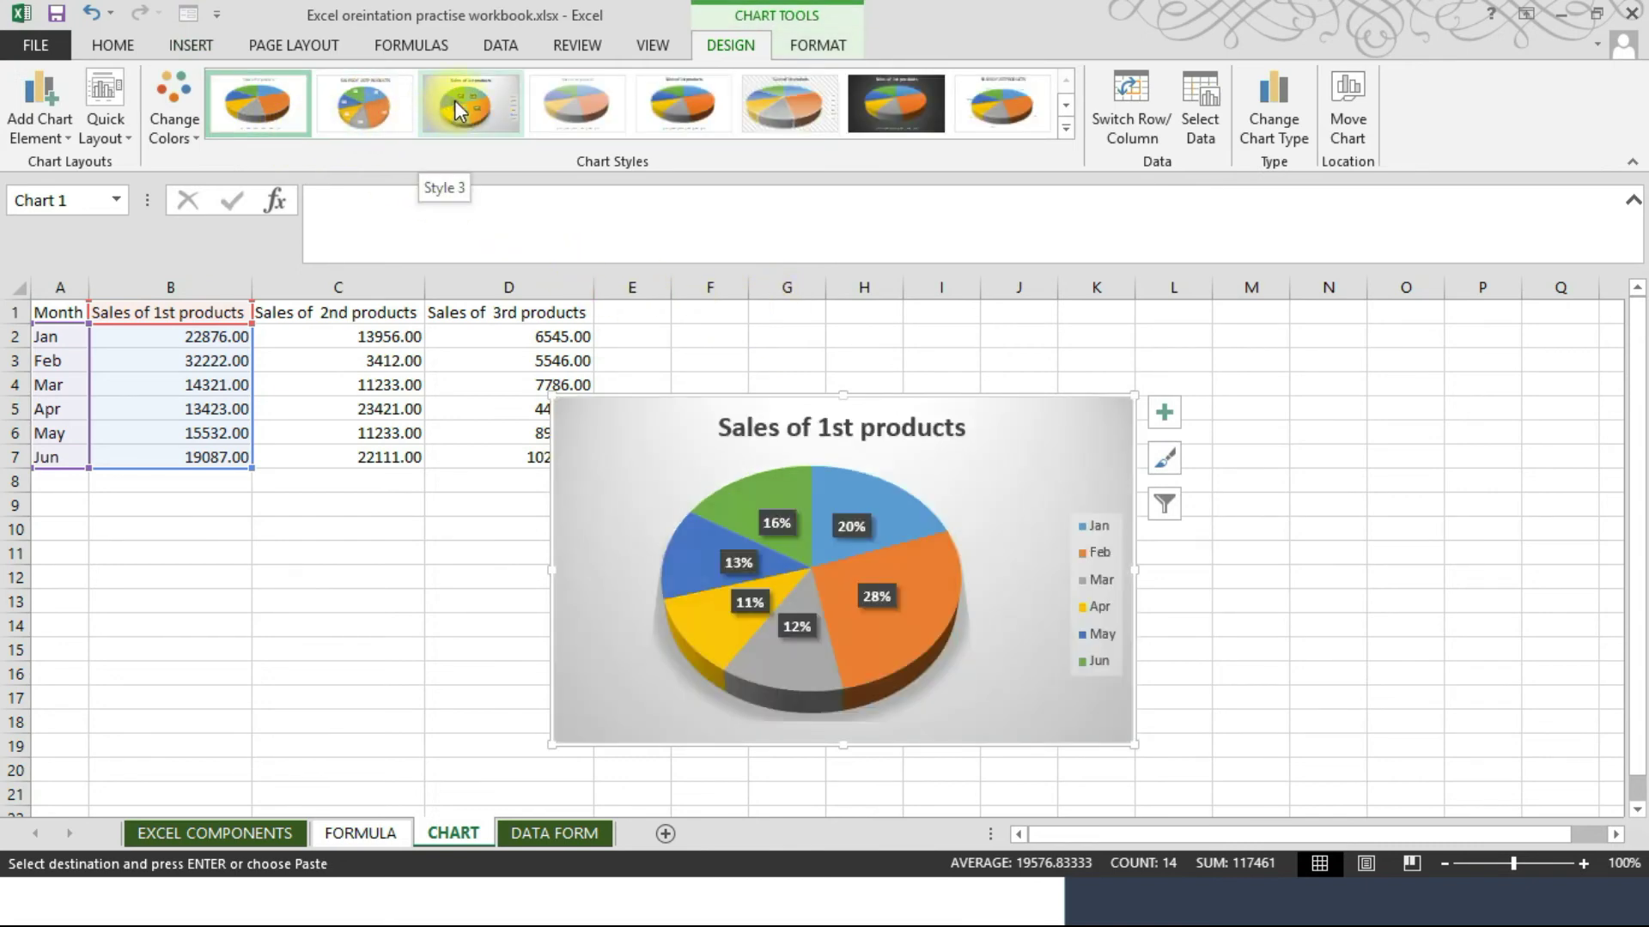
{"action": "left_click", "coordinate": [455, 100]}
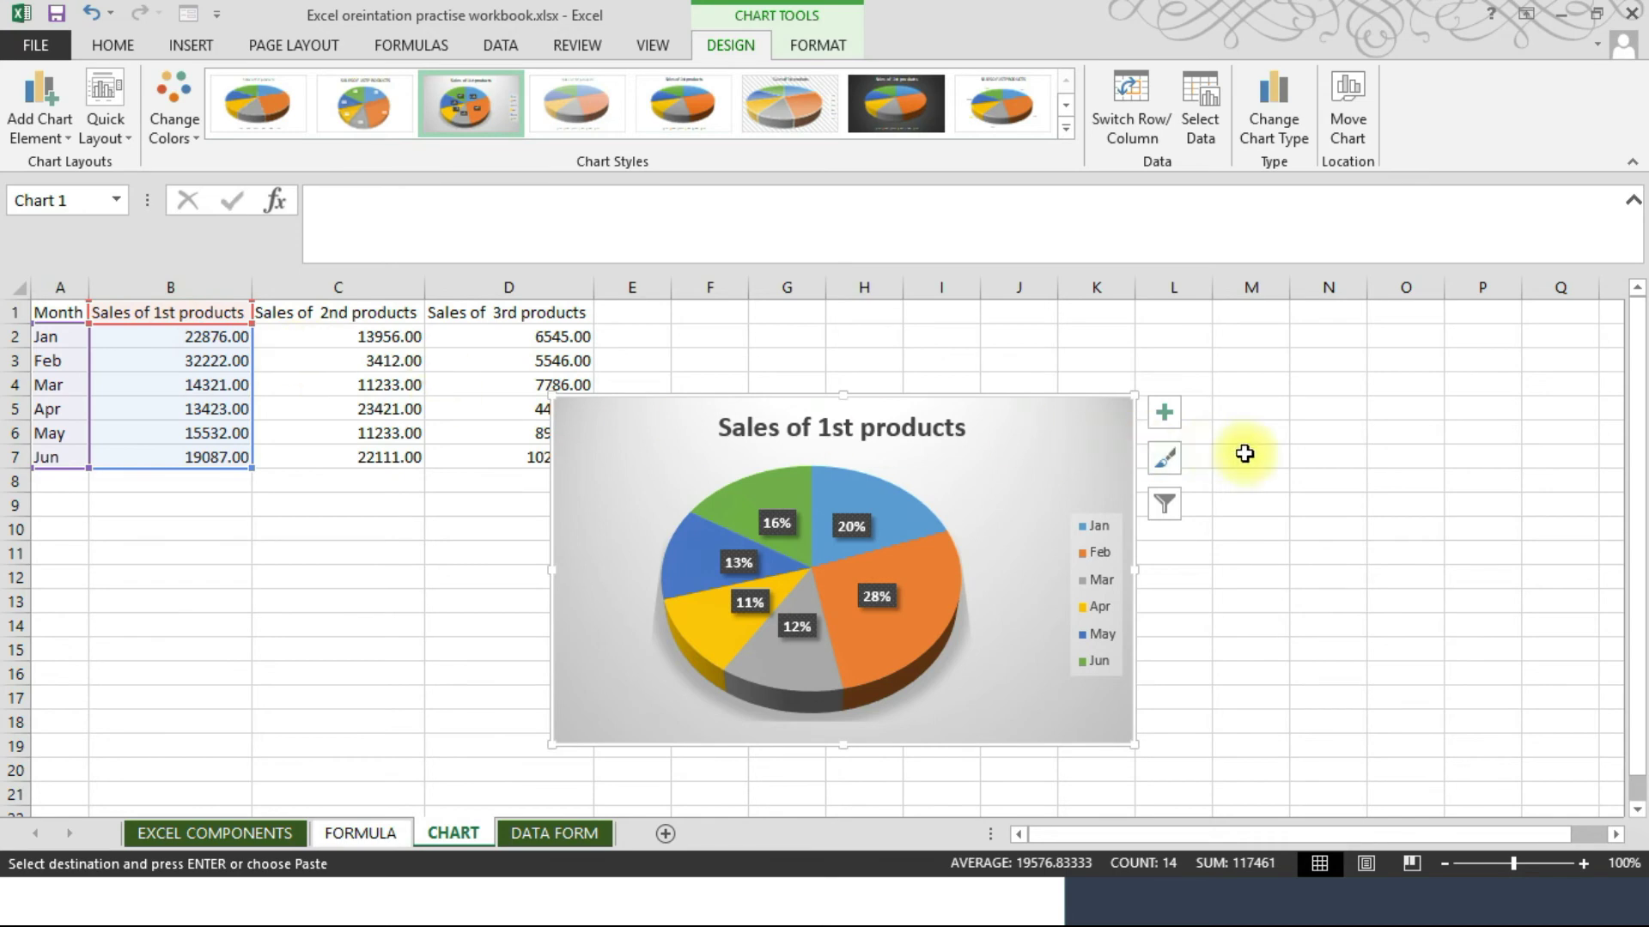
- Insert a 3-D pie chart from the months in A1:A7 and the second product sales in C1:C7
{"action": "left_click", "coordinate": [1275, 454]}
{"action": "left_click_drag", "start_coordinate": [84, 318], "coordinate": [46, 452]}
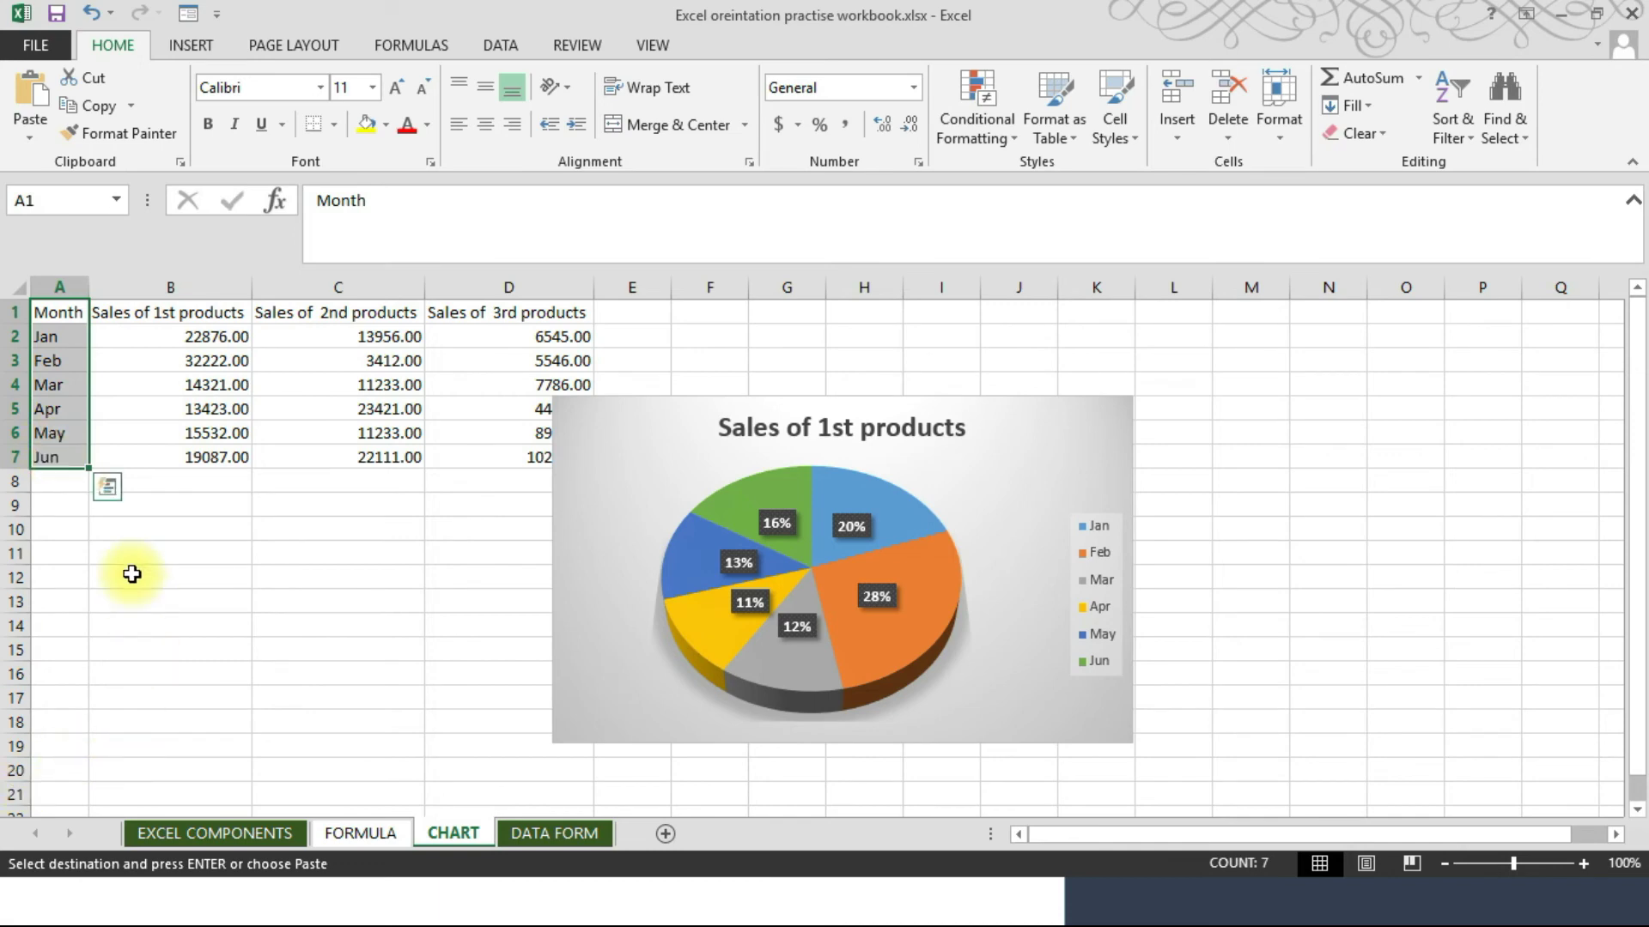
{"action": "left_click_drag", "start_coordinate": [378, 314], "coordinate": [372, 458]}
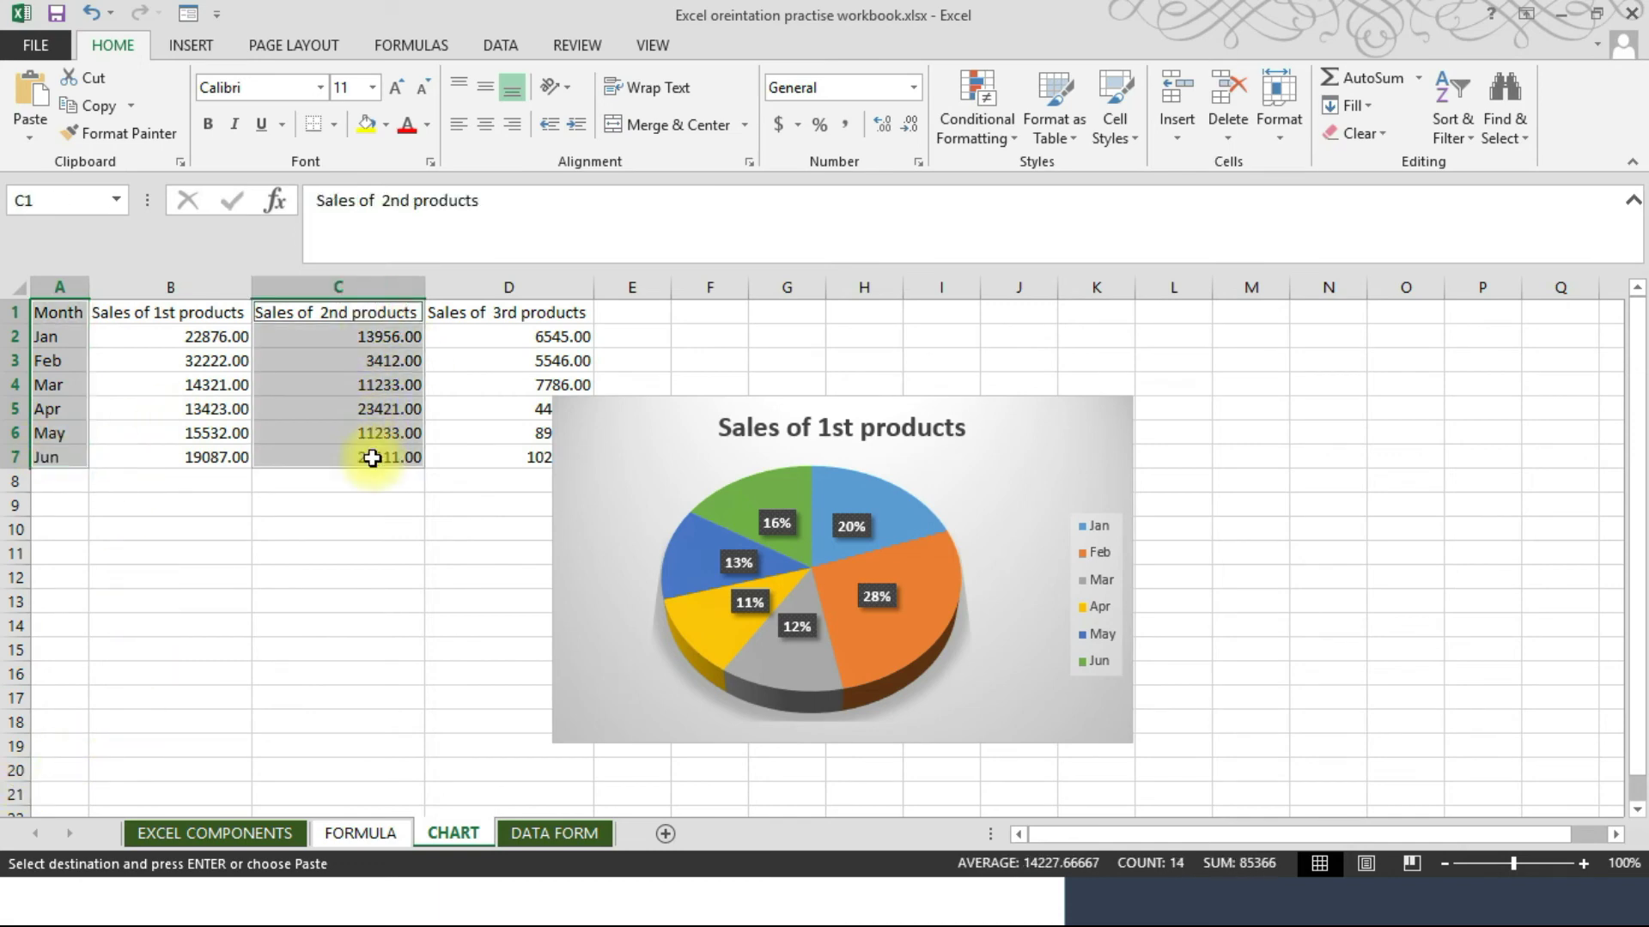
{"action": "left_click", "coordinate": [178, 47]}
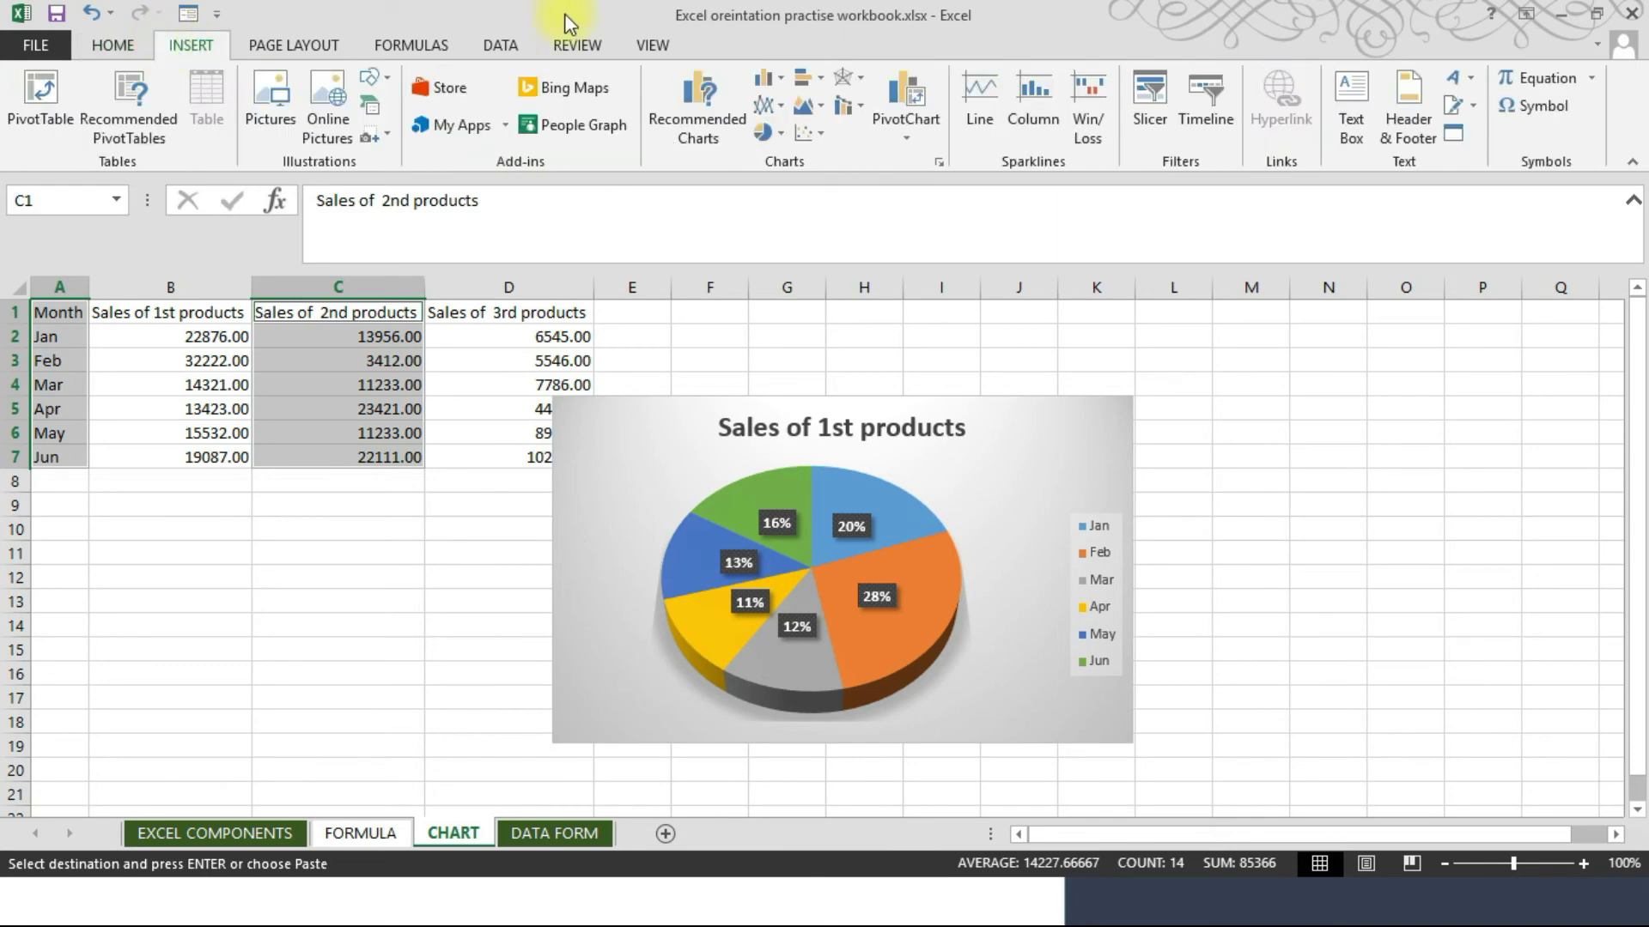
{"action": "left_click", "coordinate": [769, 134]}
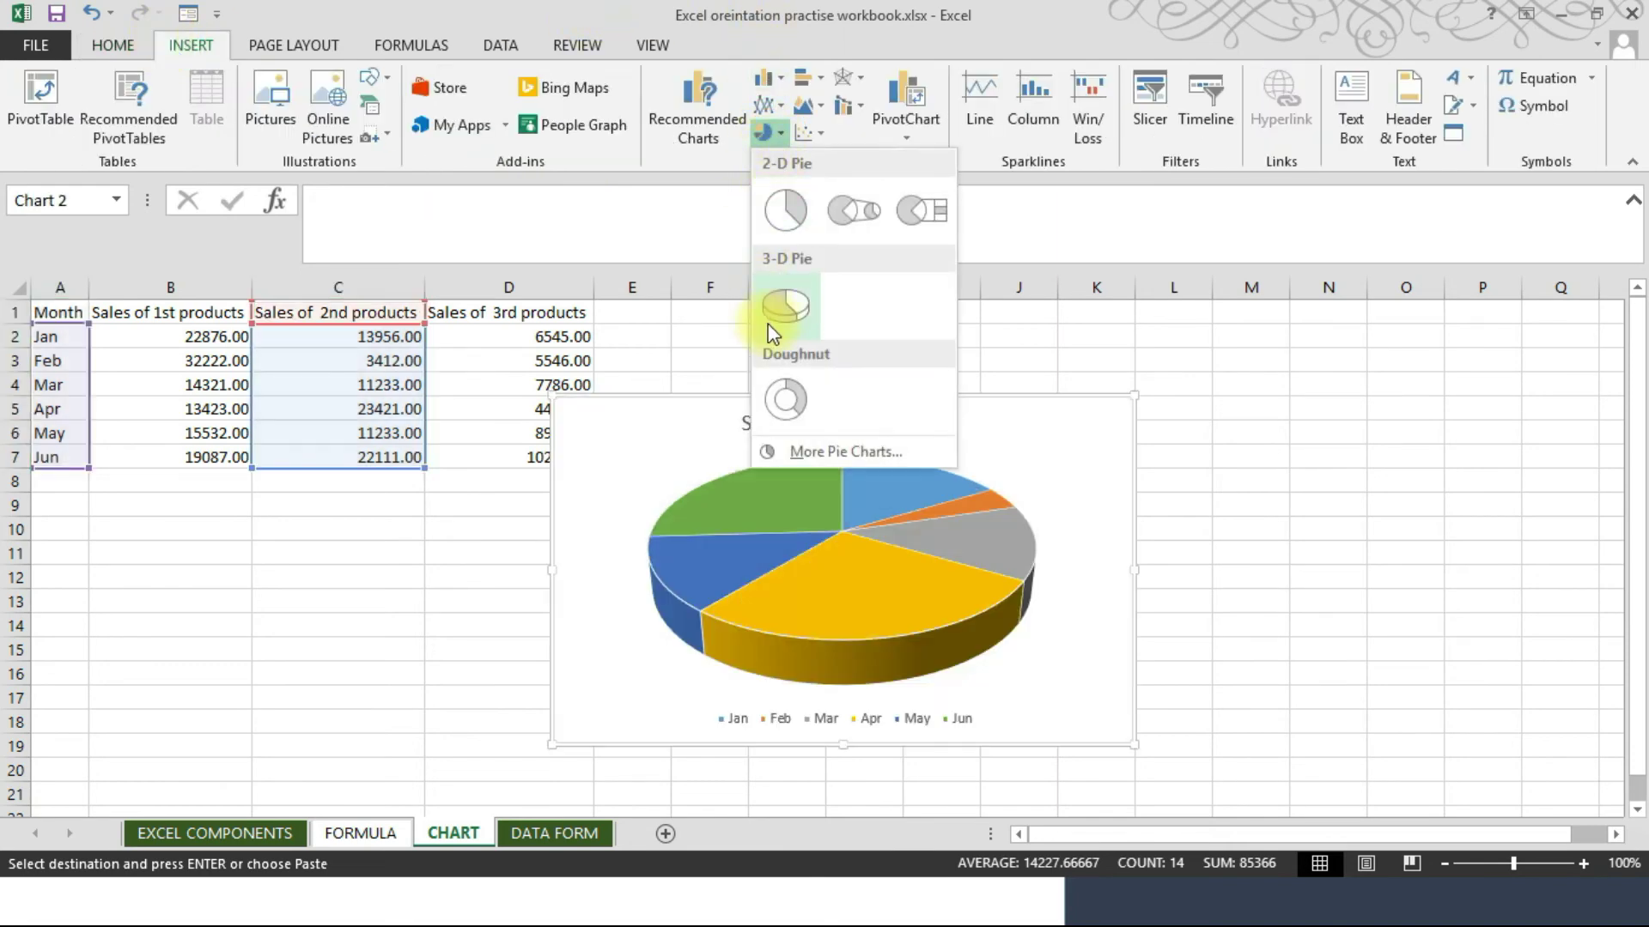
{"action": "left_click", "coordinate": [767, 324]}
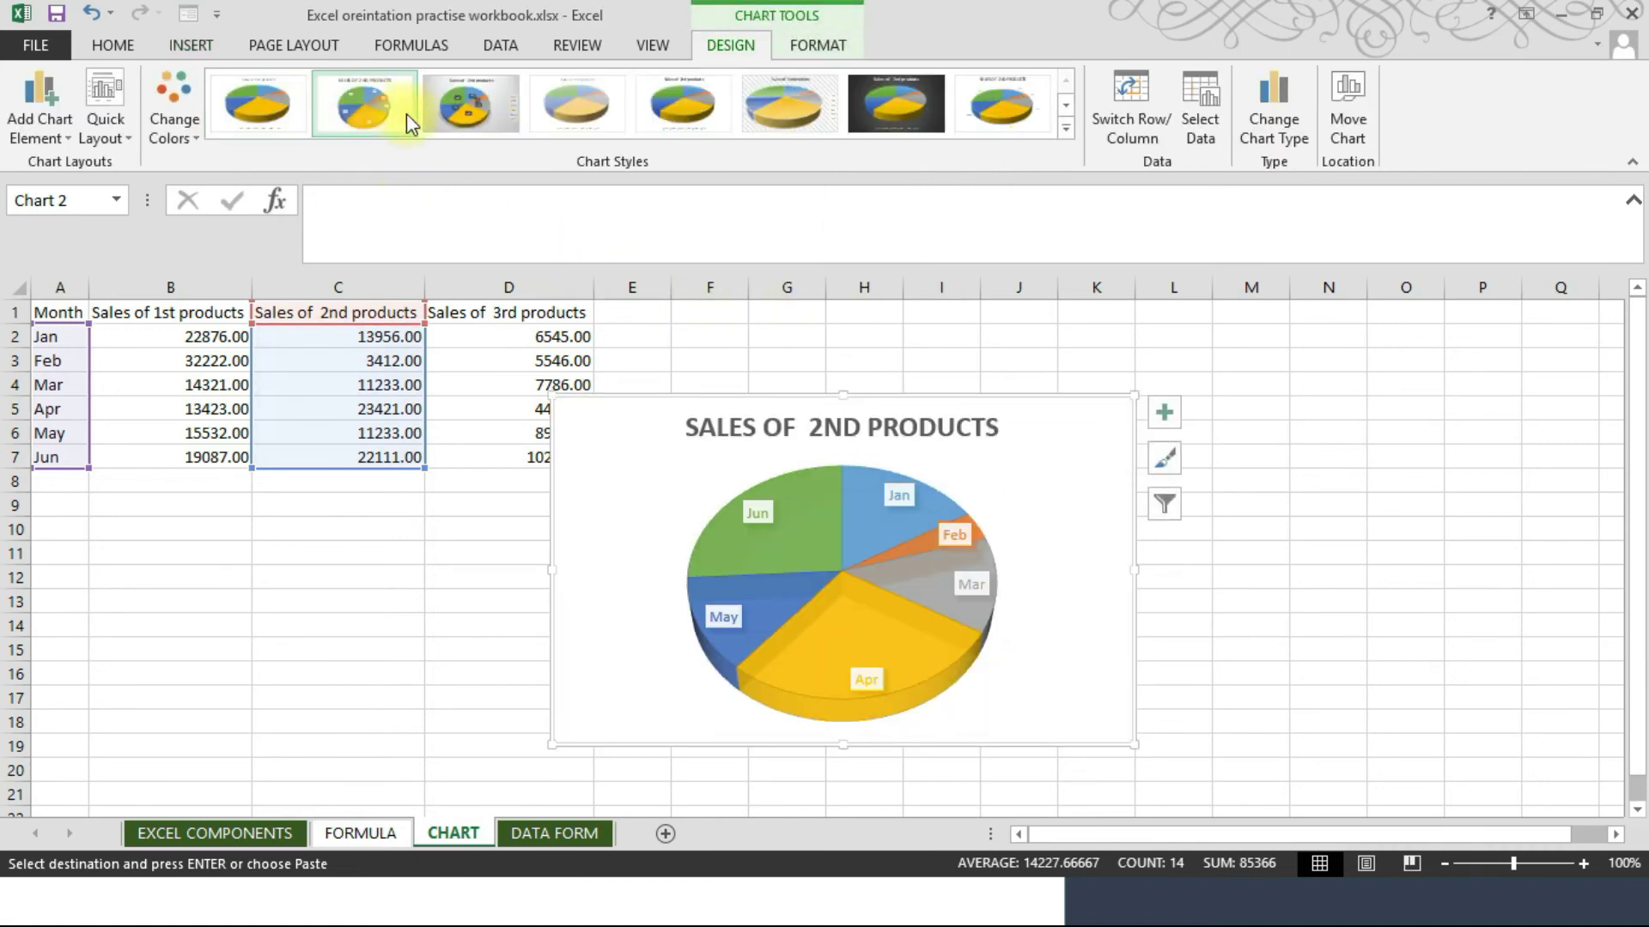
- Apply Style 6 to the second products pie chart and place it to the right of the first products chart
{"action": "left_click", "coordinate": [460, 105]}
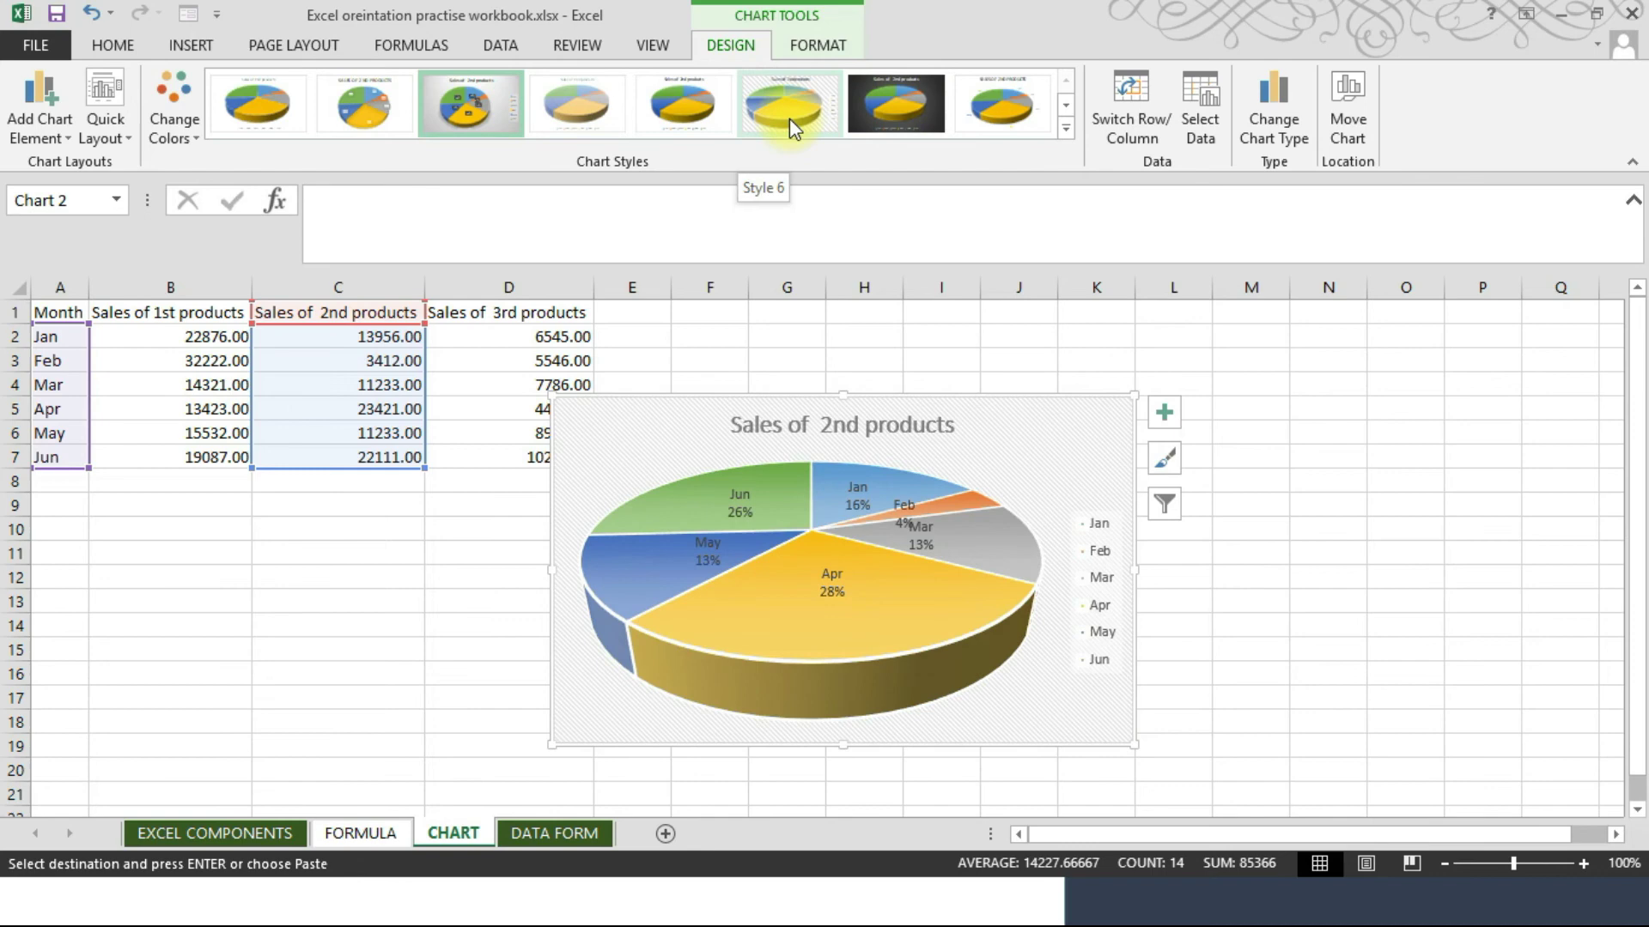
{"action": "left_click", "coordinate": [790, 119]}
{"action": "left_click_drag", "start_coordinate": [825, 397], "coordinate": [1413, 393]}
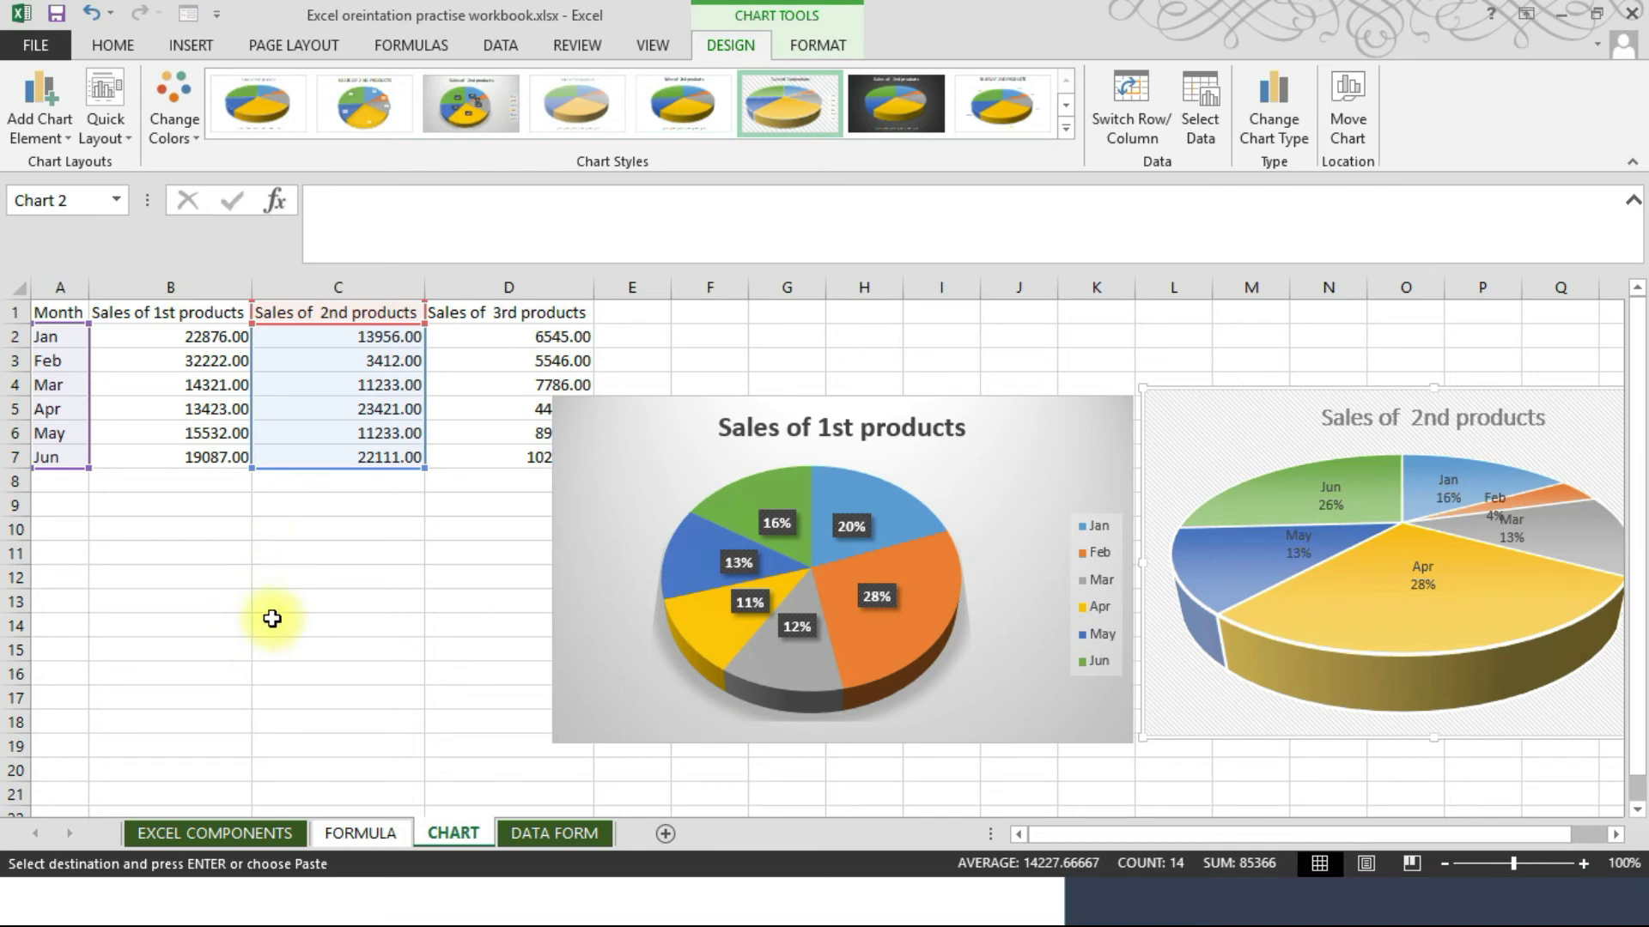
{"action": "left_click", "coordinate": [107, 137]}
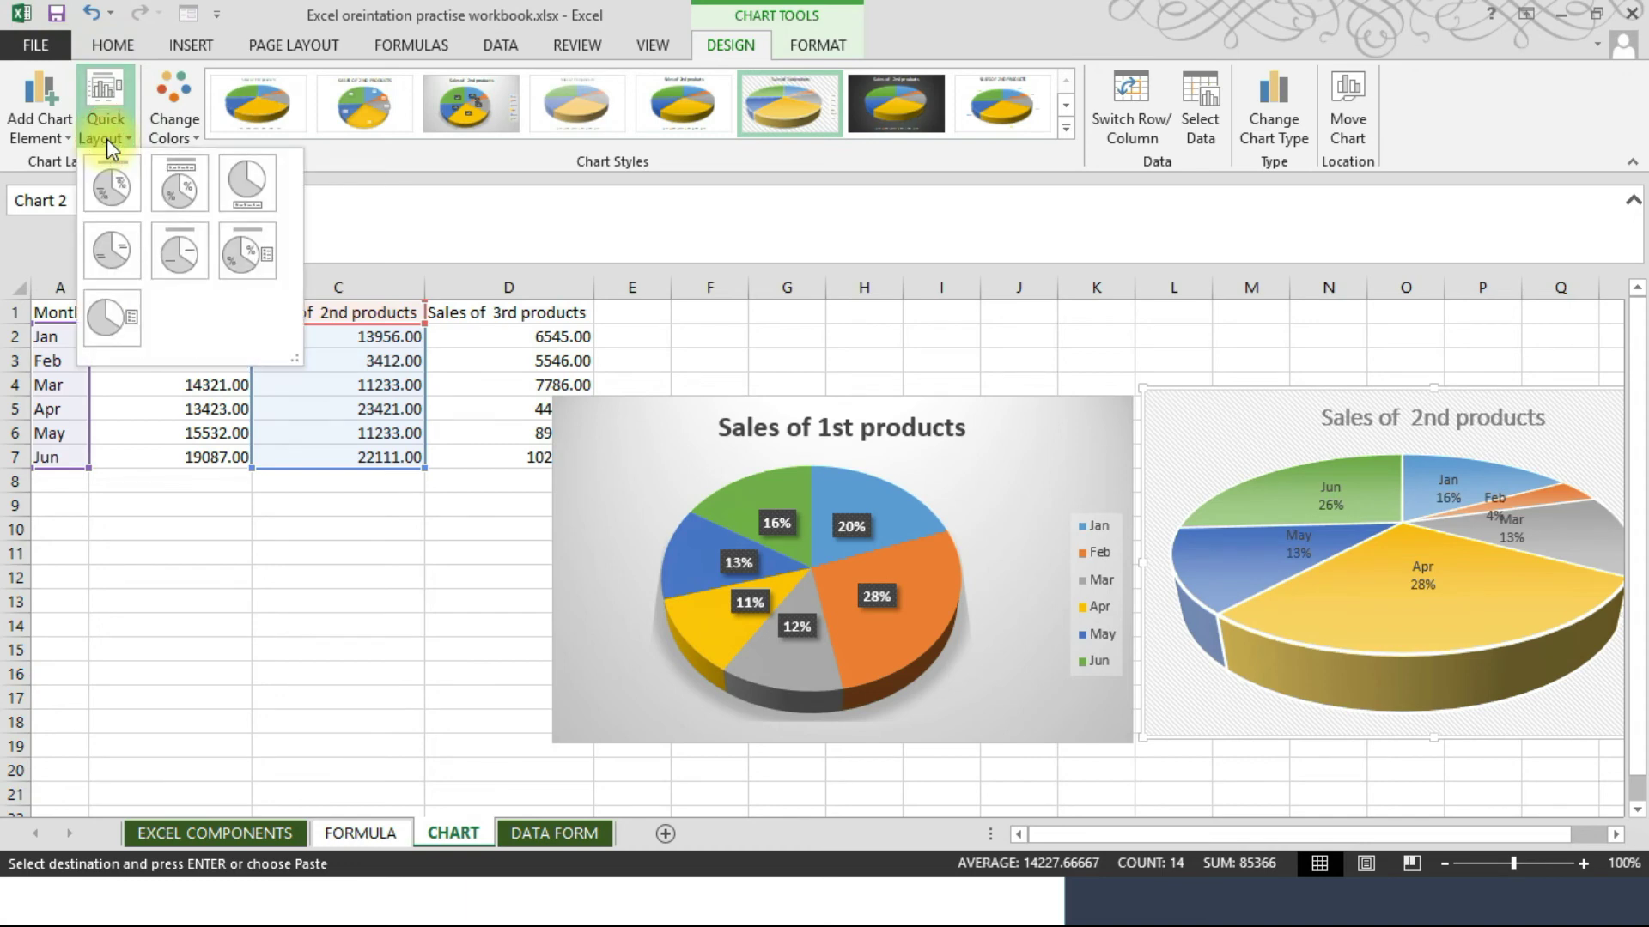
{"action": "left_click", "coordinate": [54, 137]}
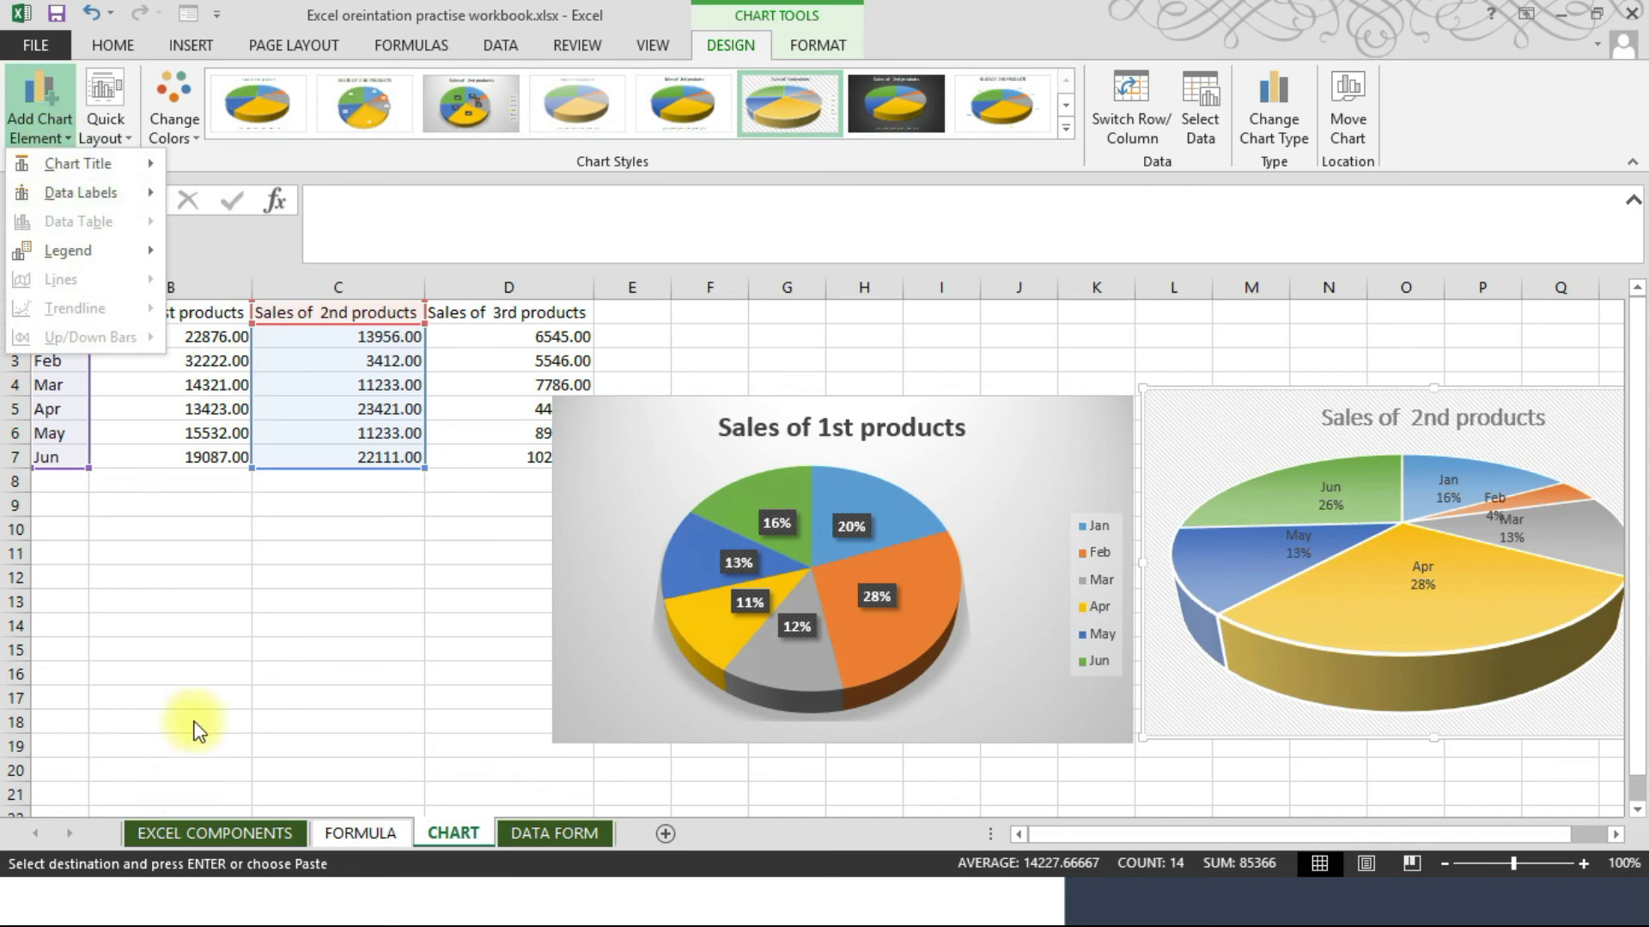
{"action": "left_click", "coordinate": [202, 674]}
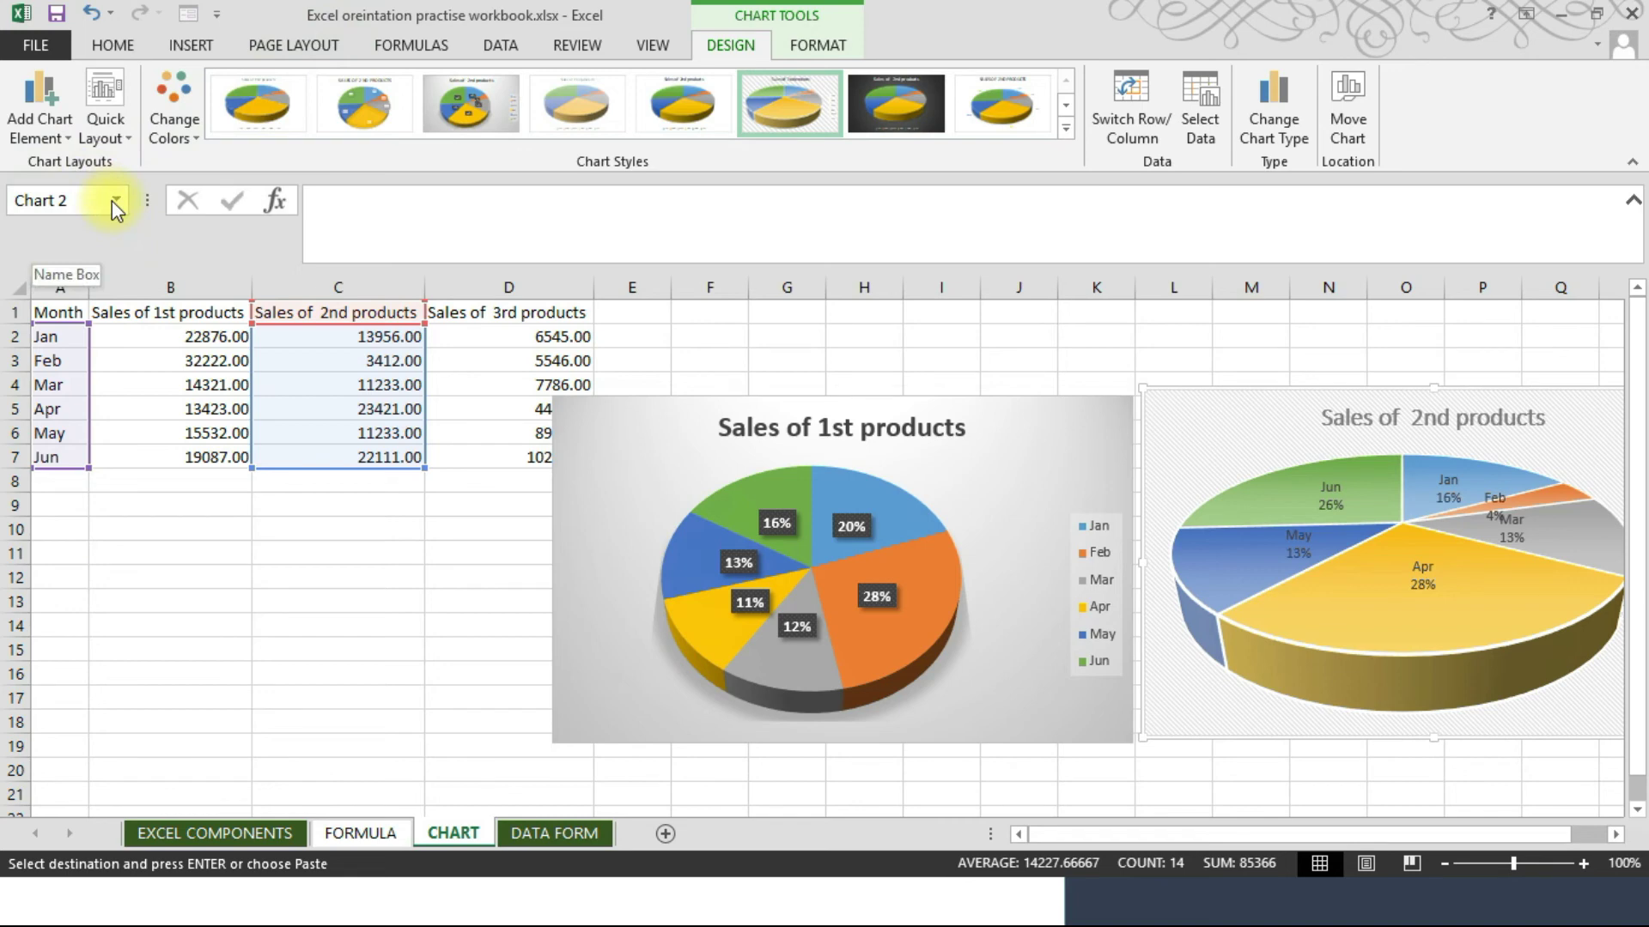
{"action": "left_click", "coordinate": [615, 494]}
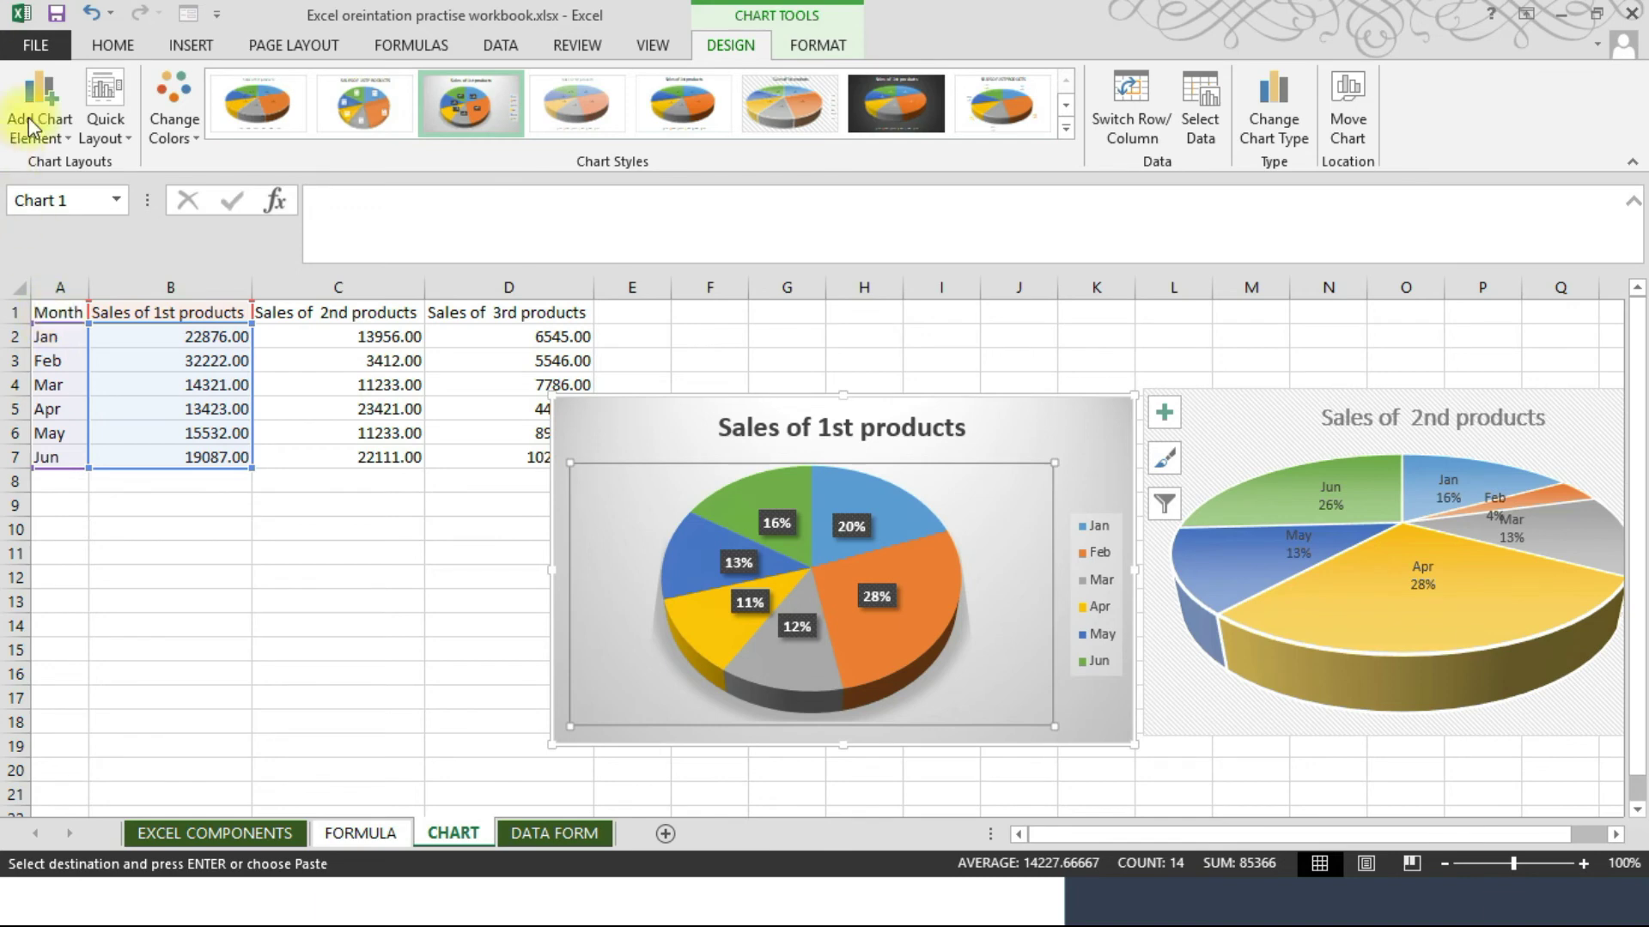
- Preview the recommended charts for the monthly sales data in A1:D7 and insert the Clustered Column chart
{"action": "left_click_drag", "start_coordinate": [62, 313], "coordinate": [478, 461]}
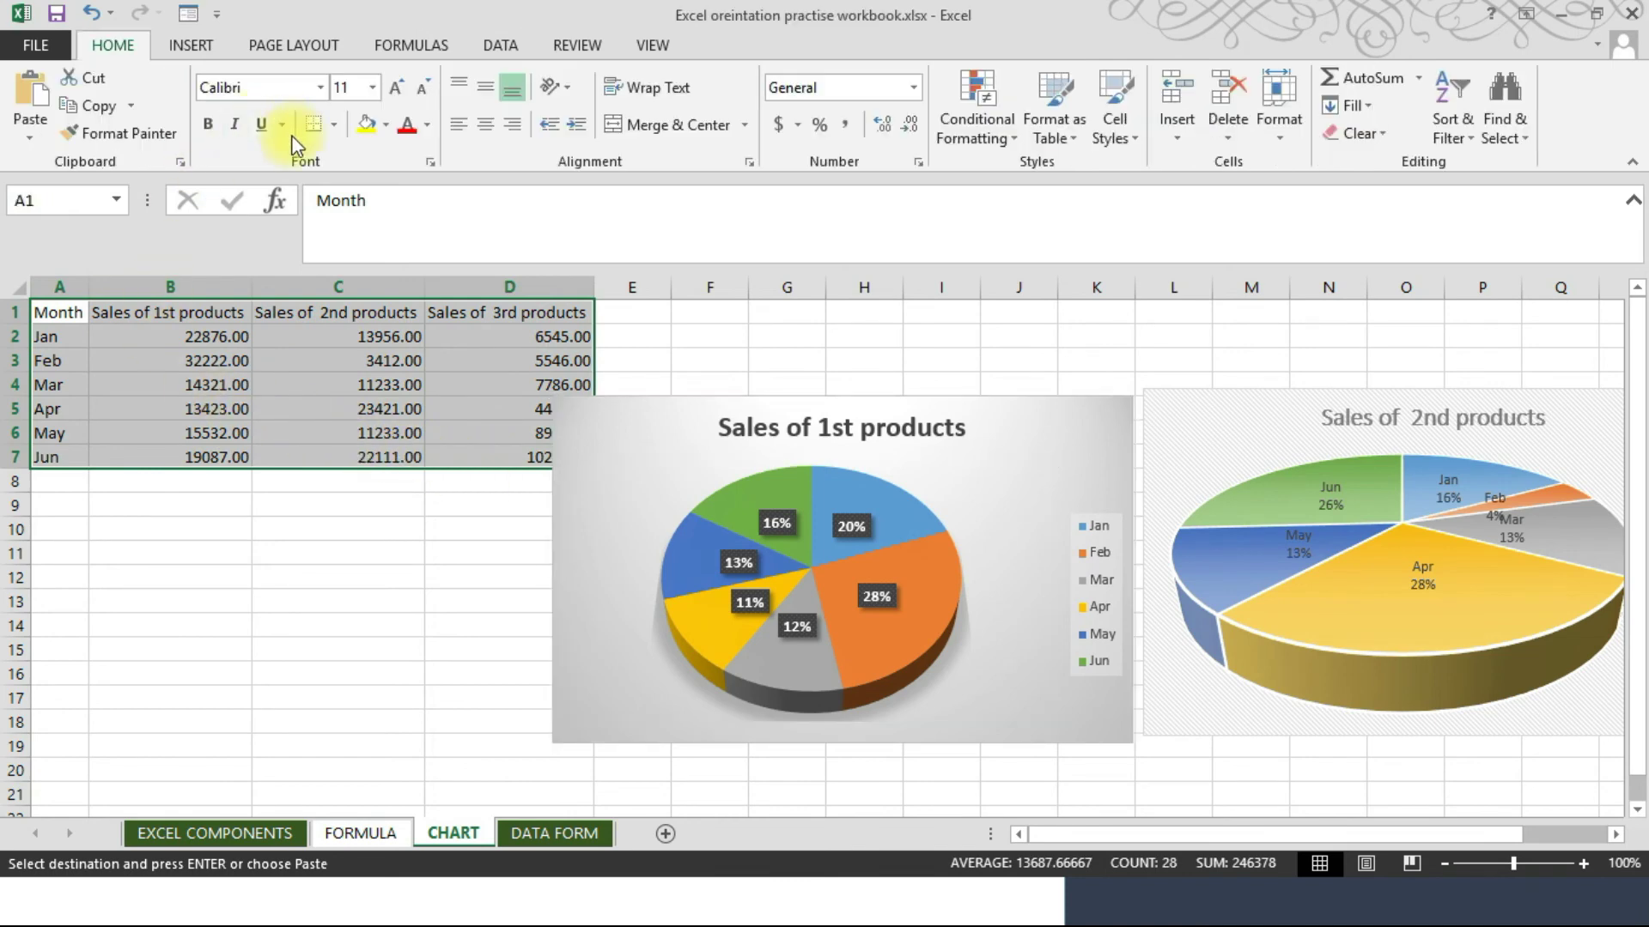
{"action": "left_click", "coordinate": [183, 42]}
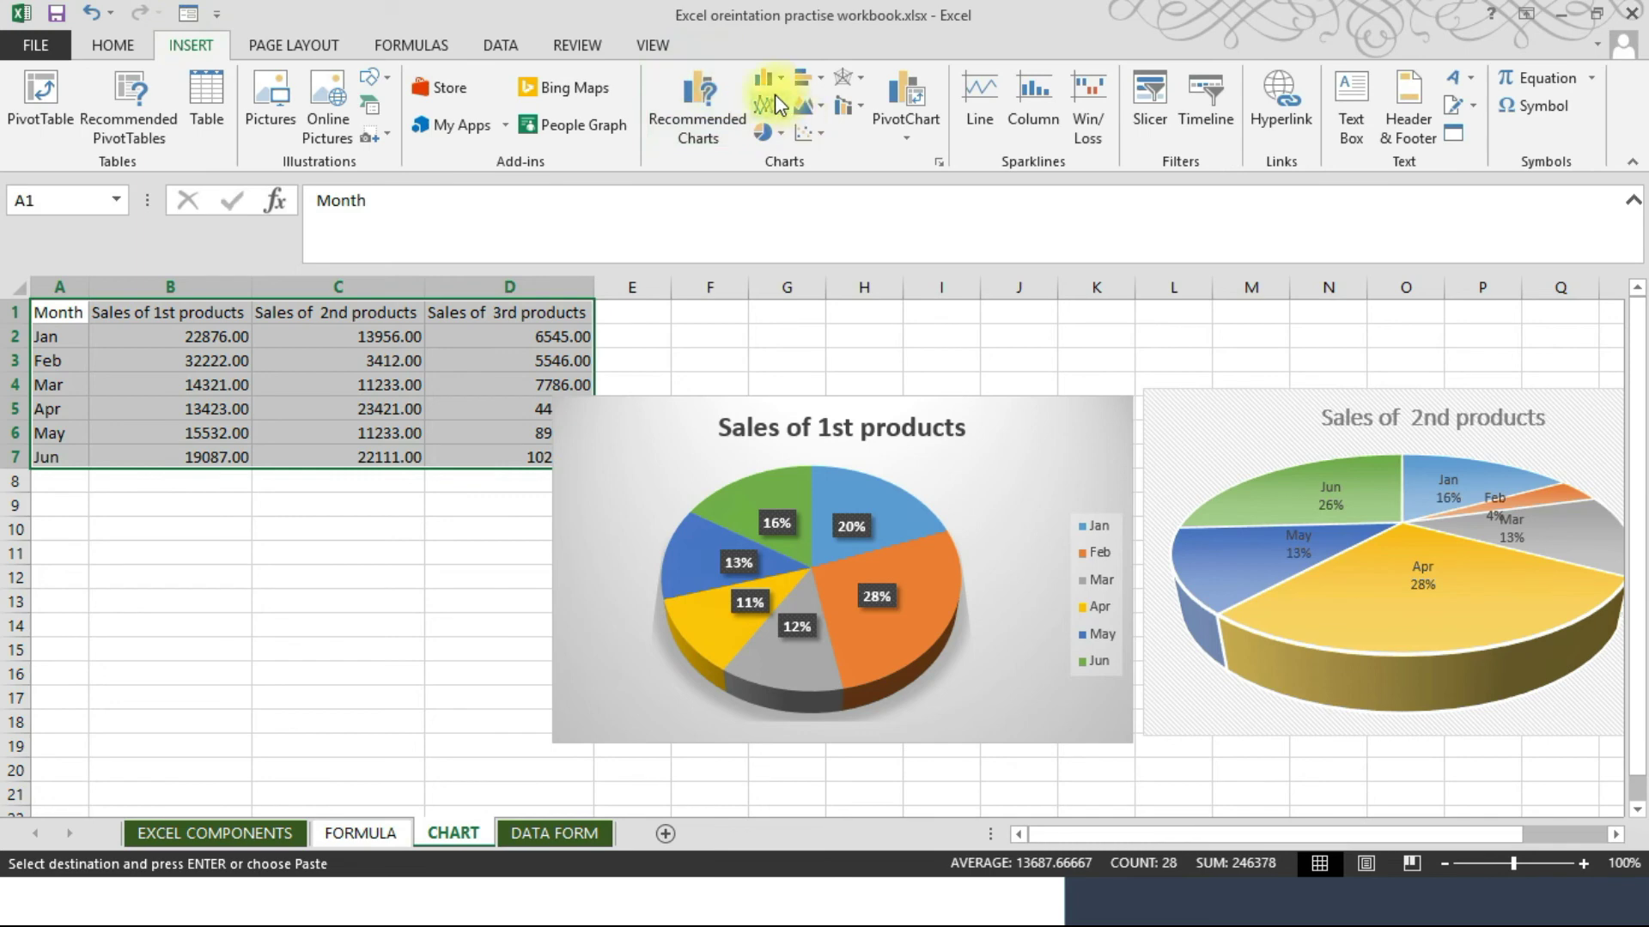
{"action": "left_click", "coordinate": [715, 141]}
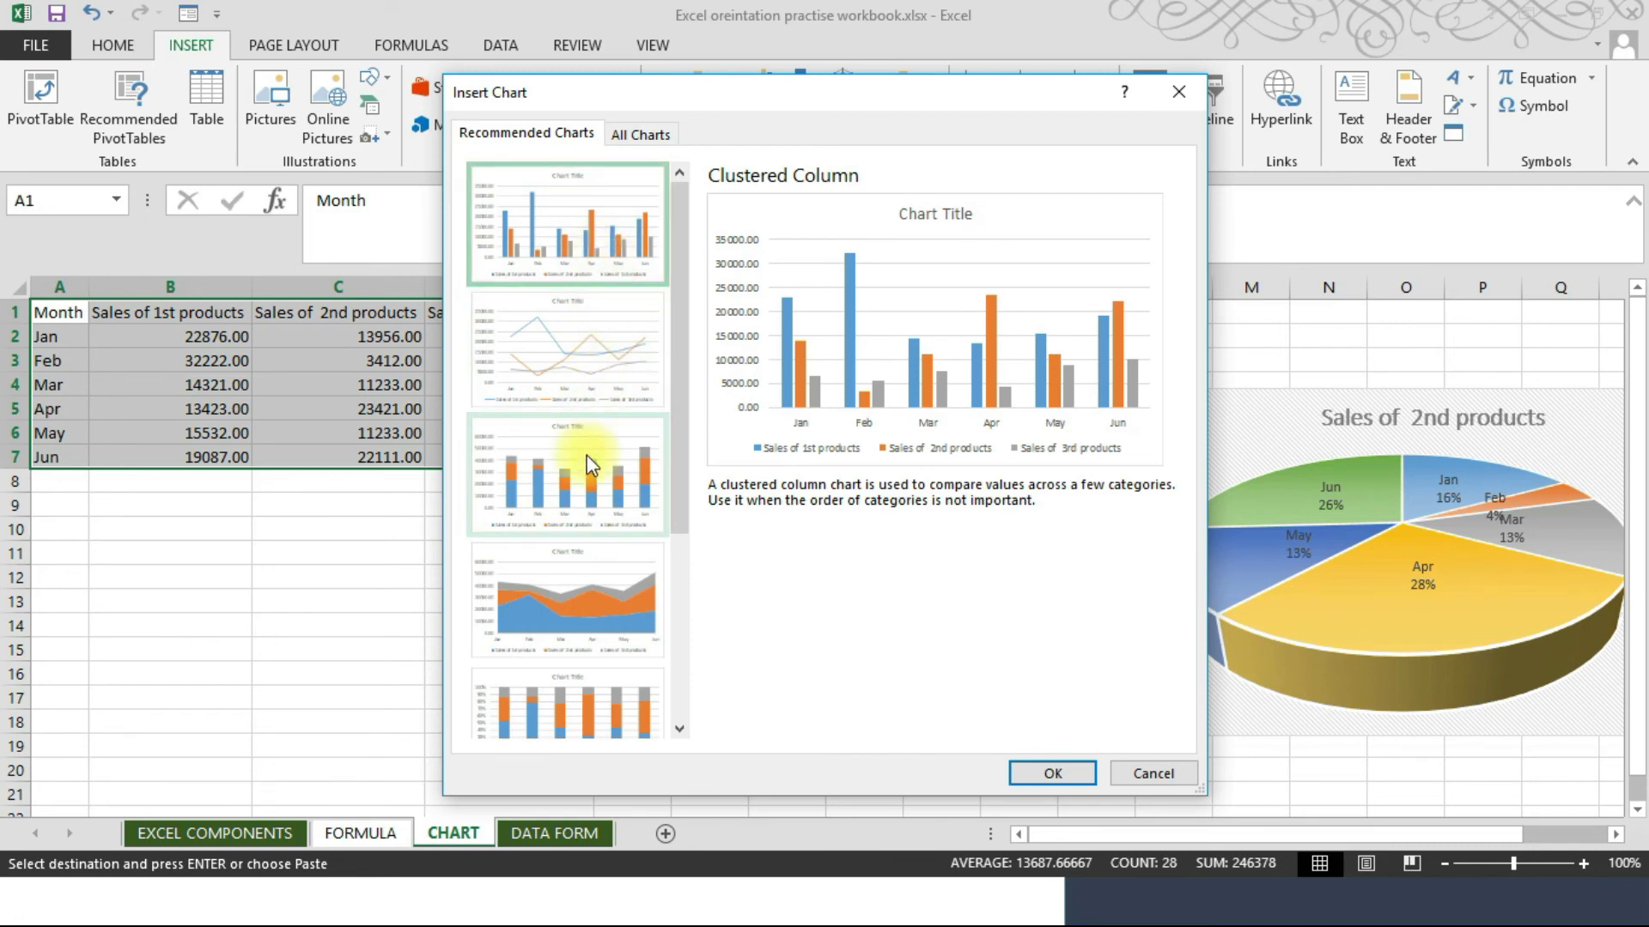
{"action": "left_click", "coordinate": [586, 362]}
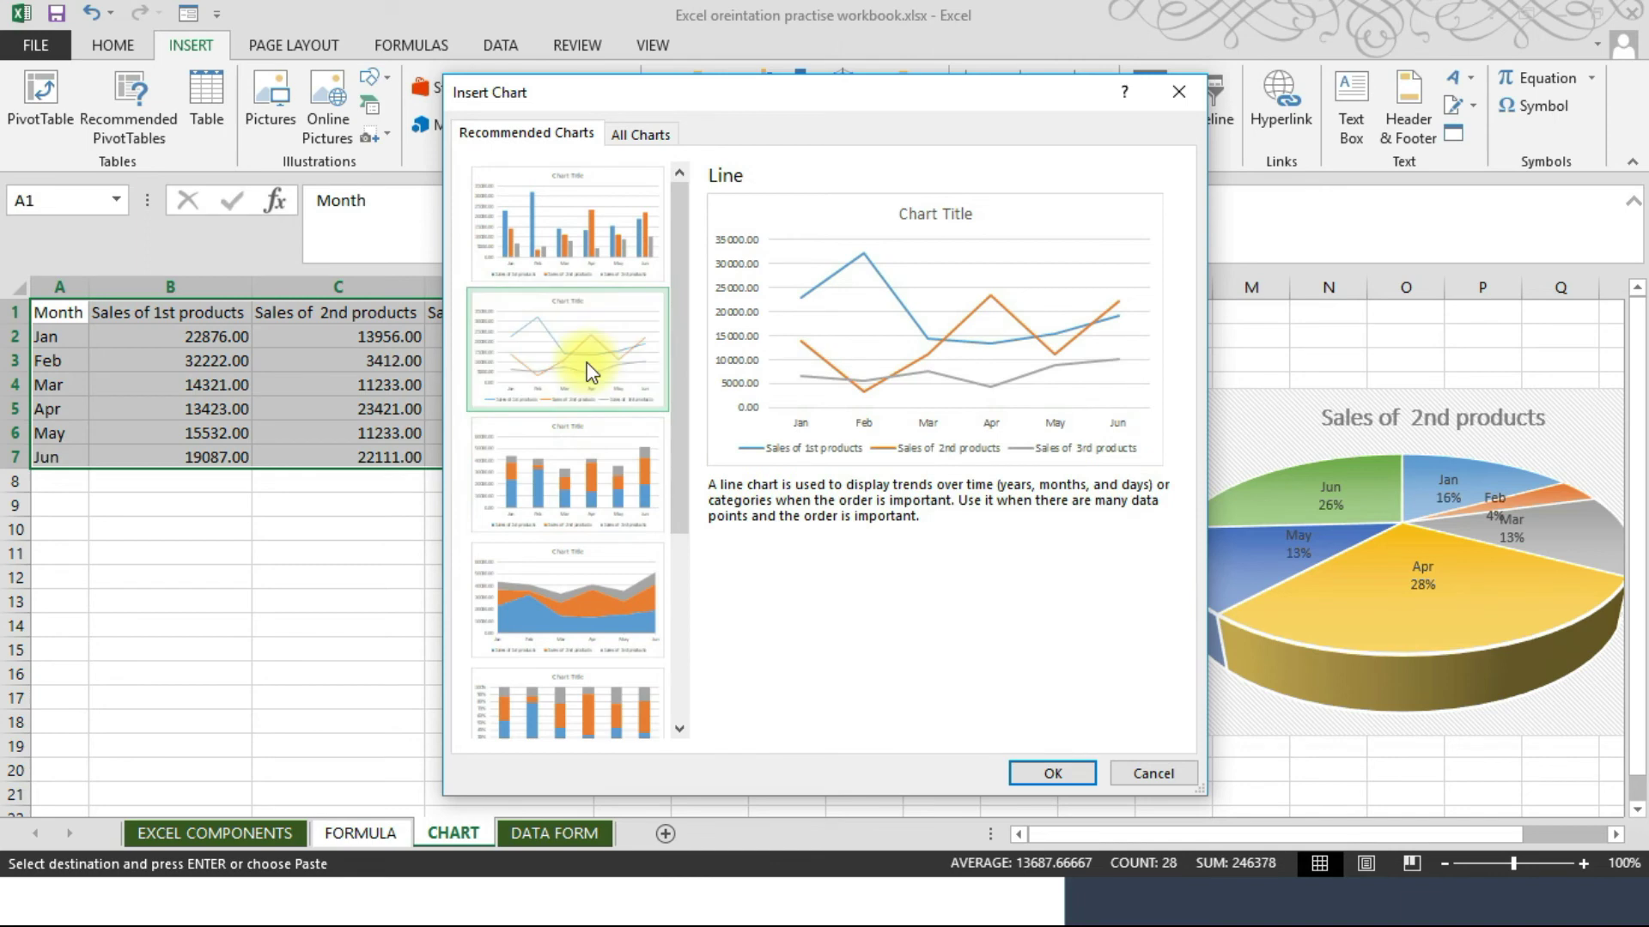
{"action": "left_click", "coordinate": [591, 455]}
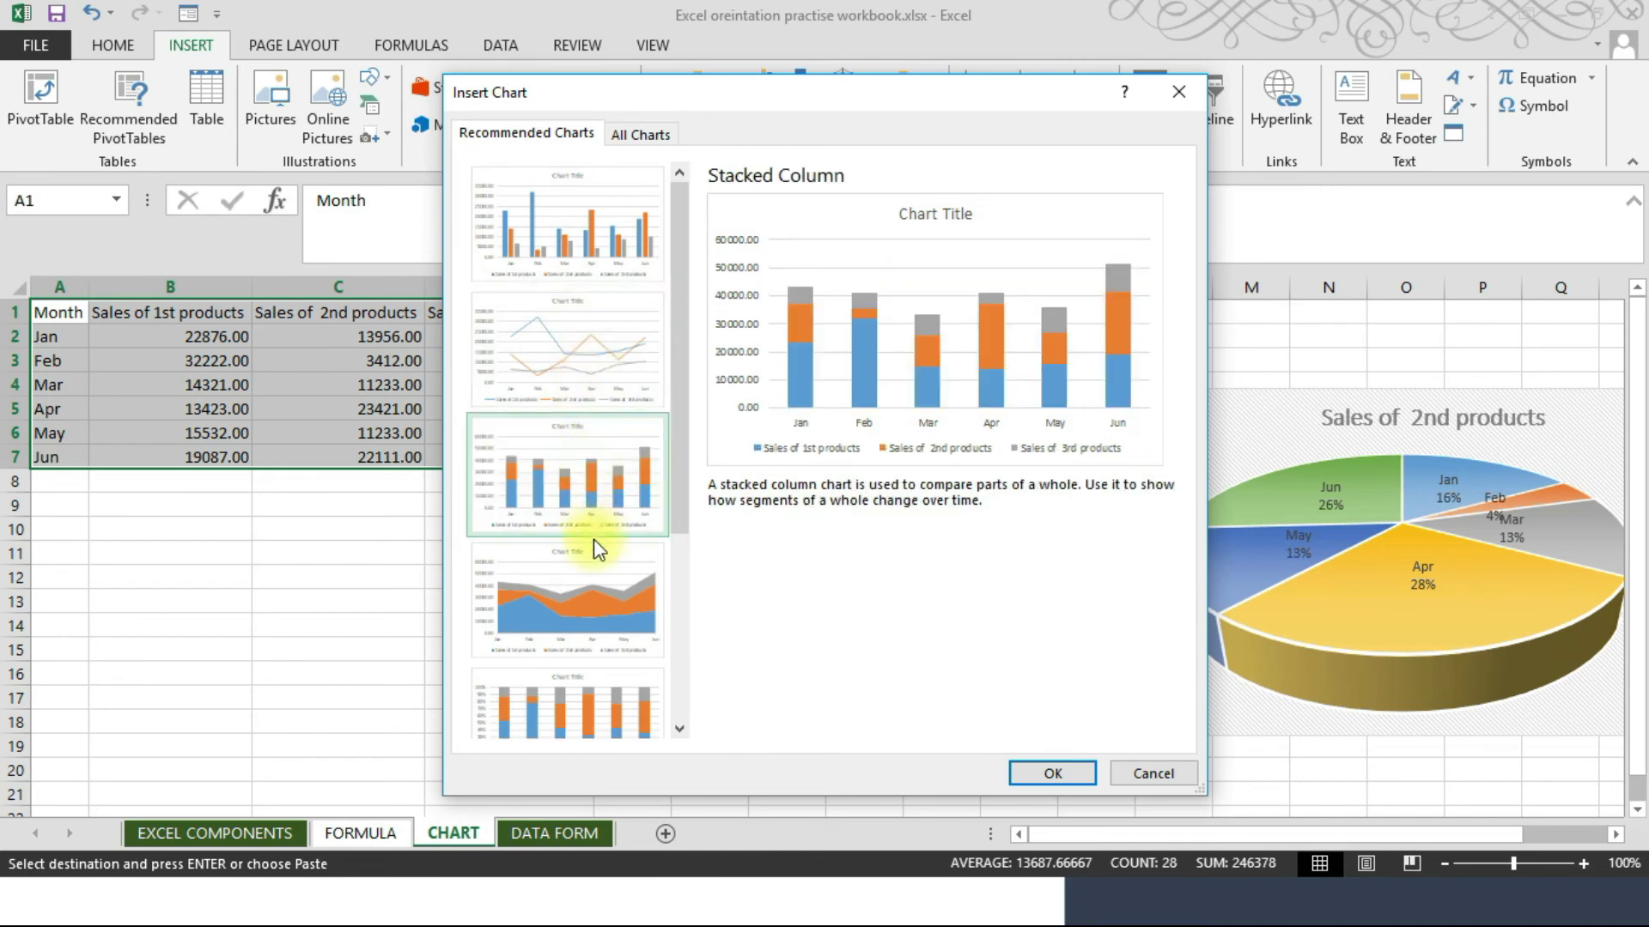
{"action": "left_click", "coordinate": [595, 592]}
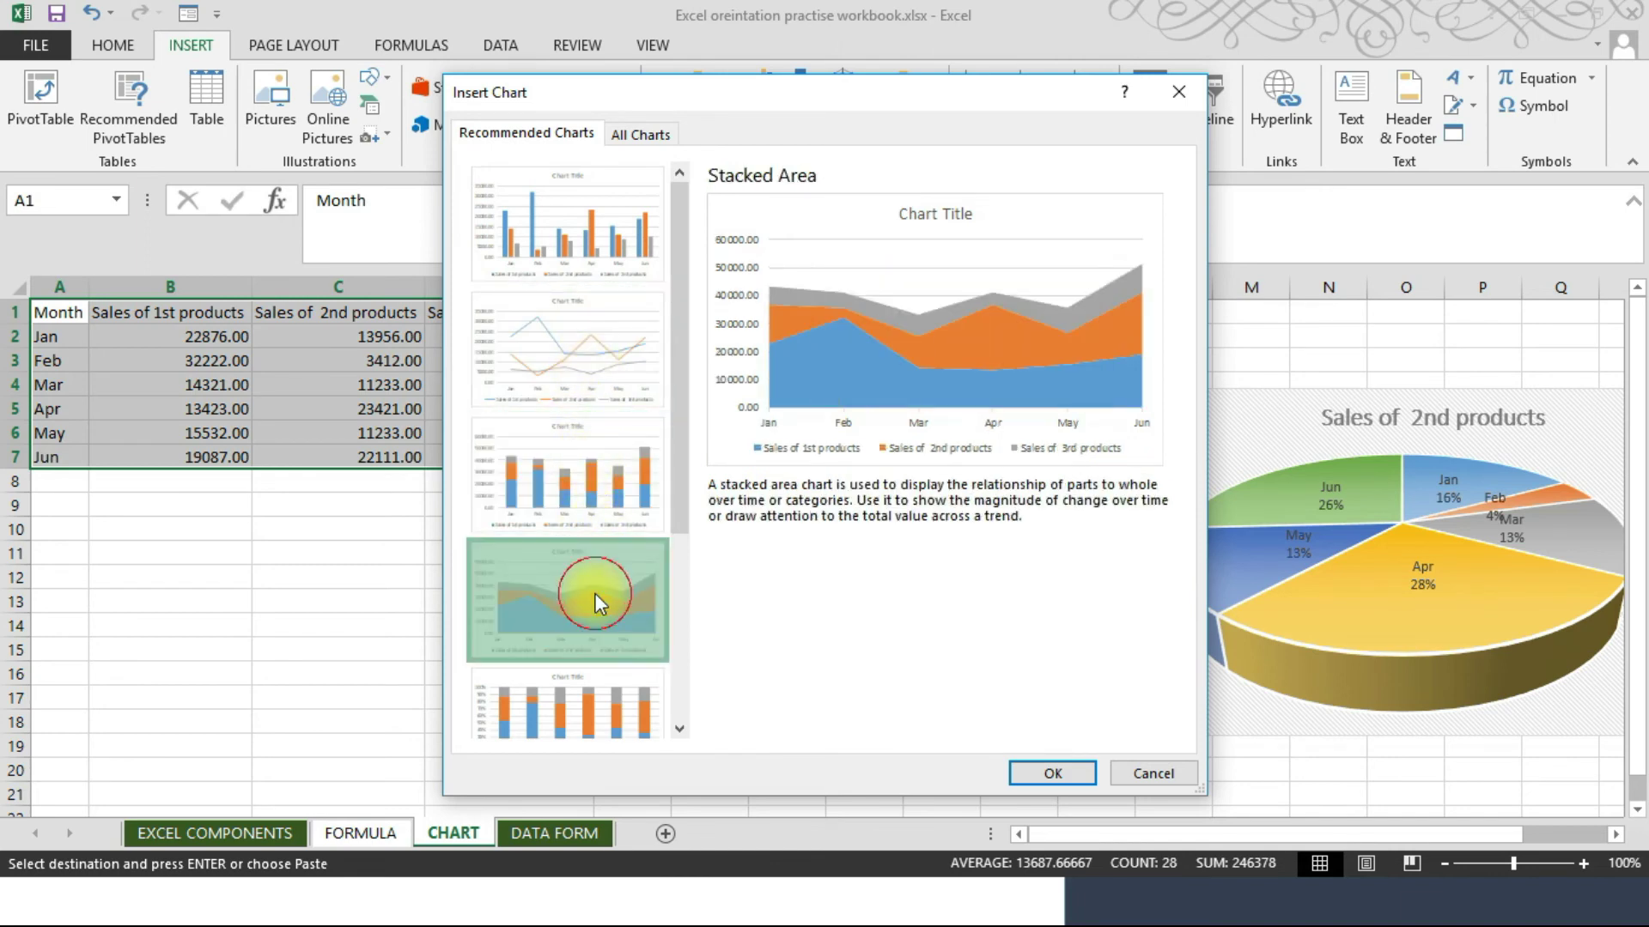
{"action": "left_click", "coordinate": [596, 690]}
{"action": "left_click", "coordinate": [555, 213]}
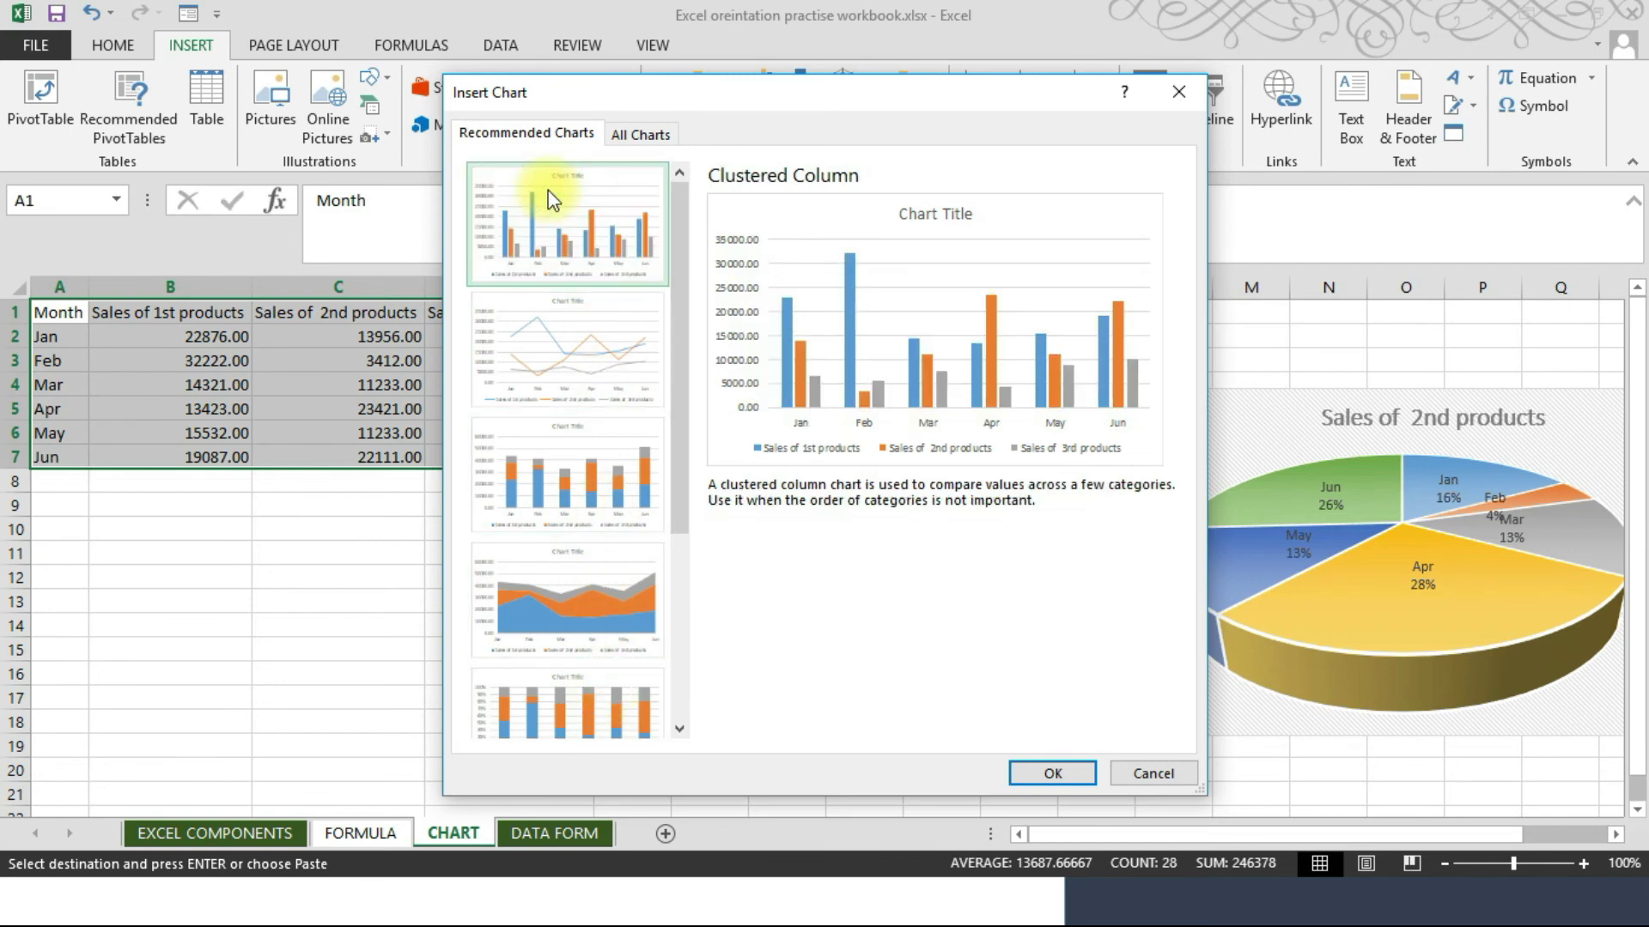
{"action": "left_click", "coordinate": [1041, 772]}
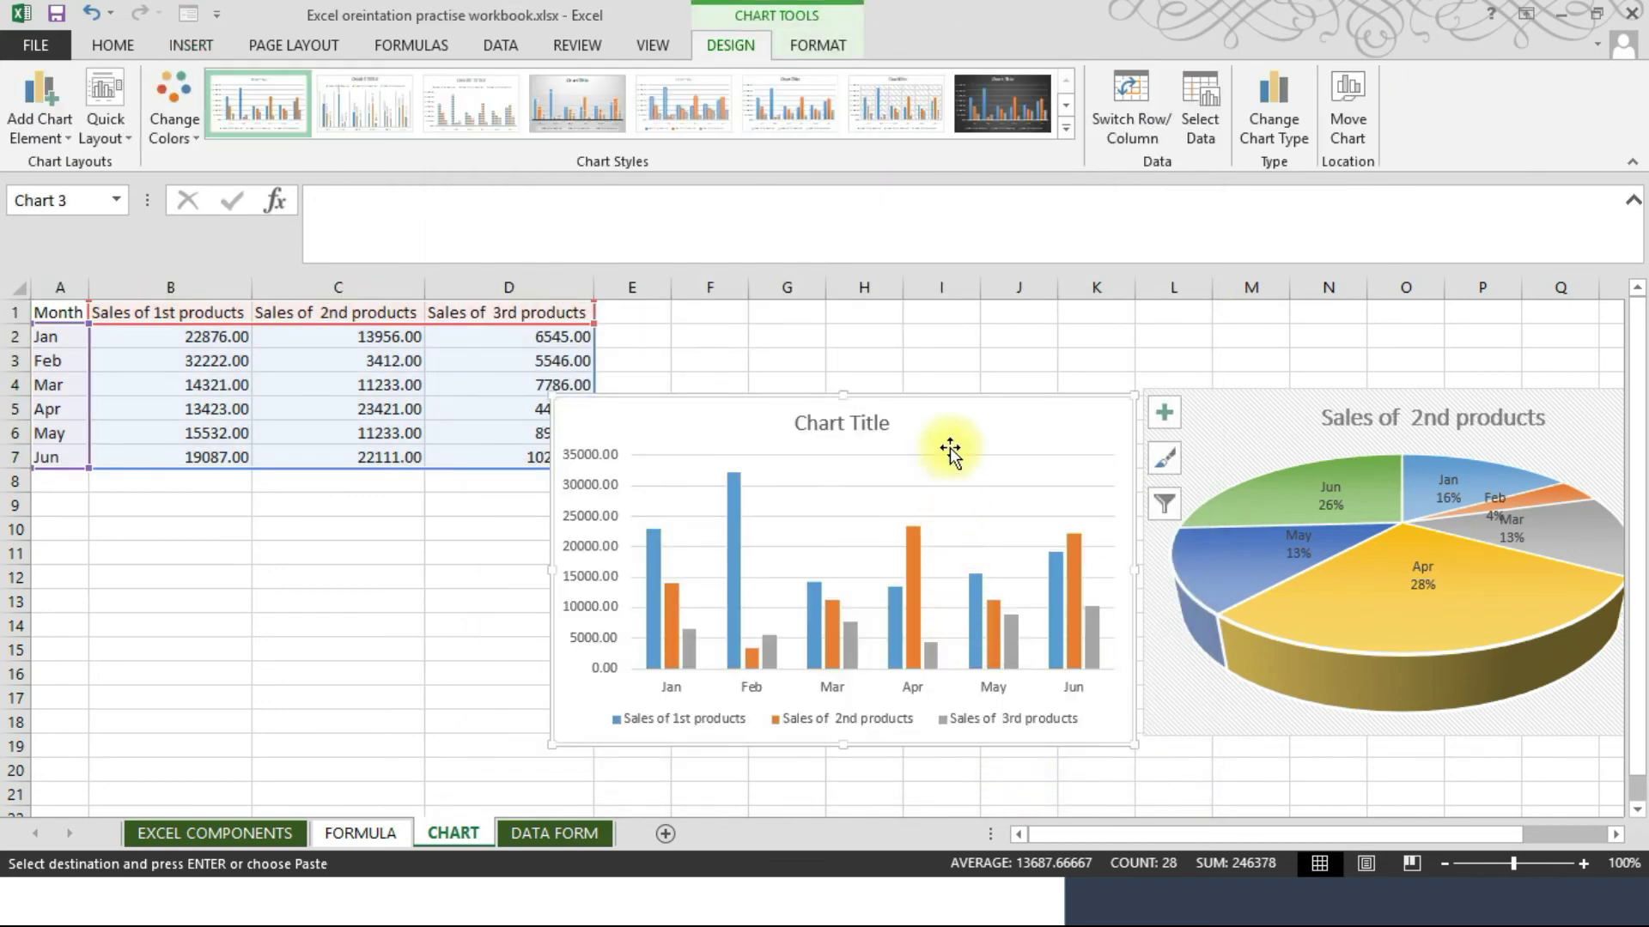
- Move the clustered column chart below the sales table, starting at column B, and apply Style 5 to it
{"action": "left_click_drag", "start_coordinate": [945, 416], "coordinate": [478, 511]}
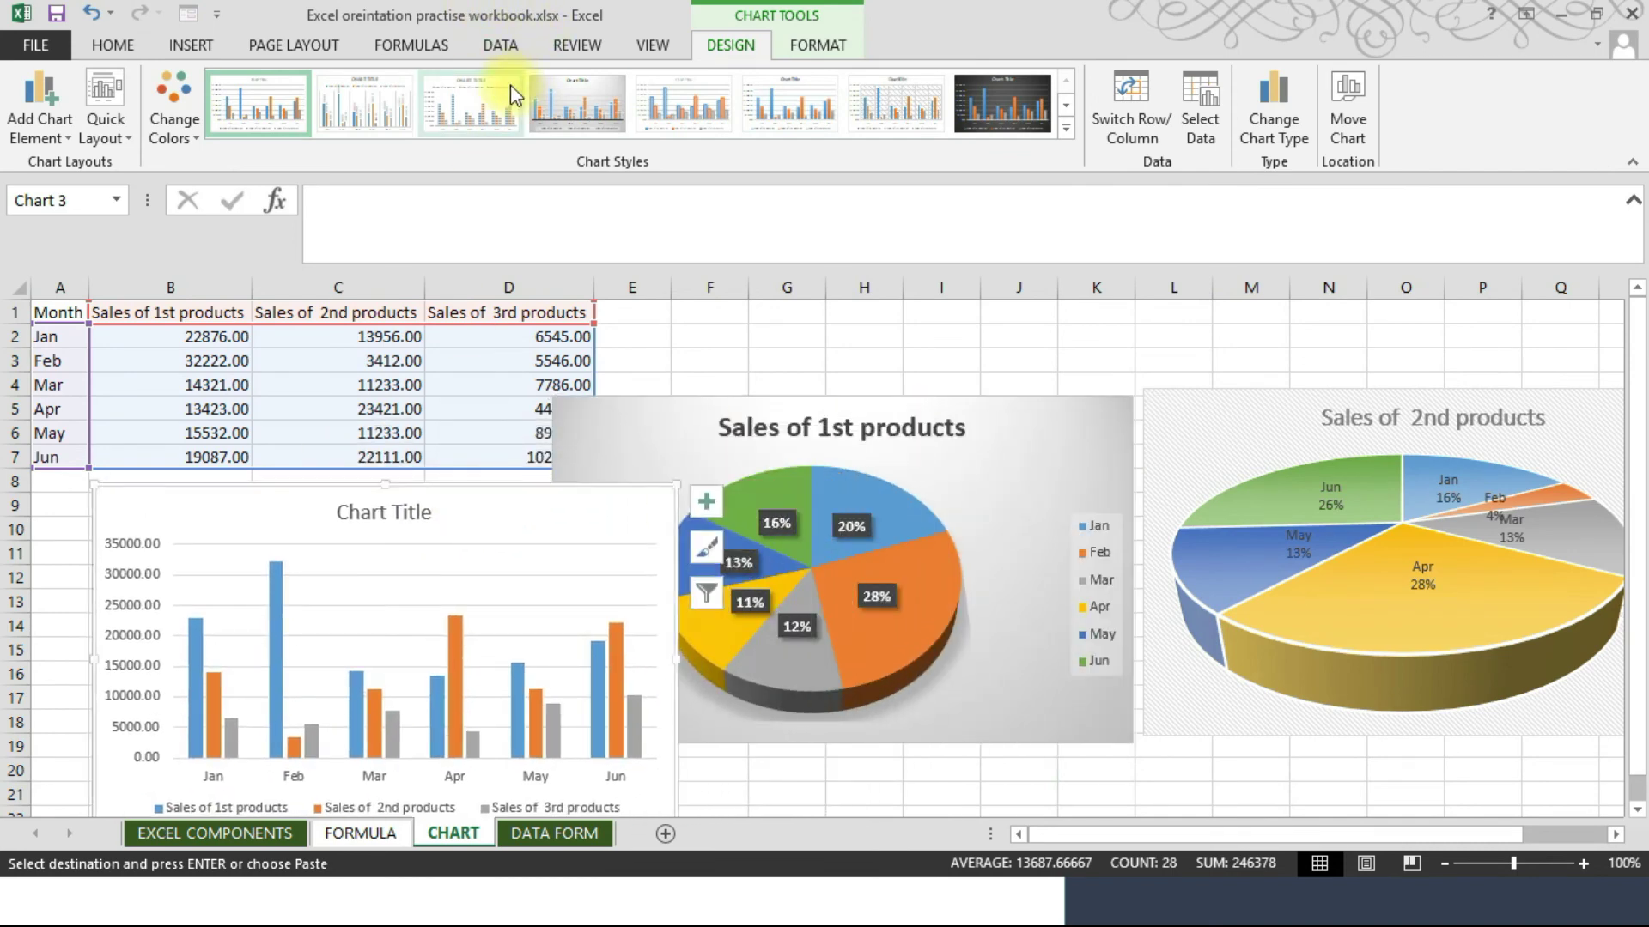
{"action": "left_click", "coordinate": [709, 103]}
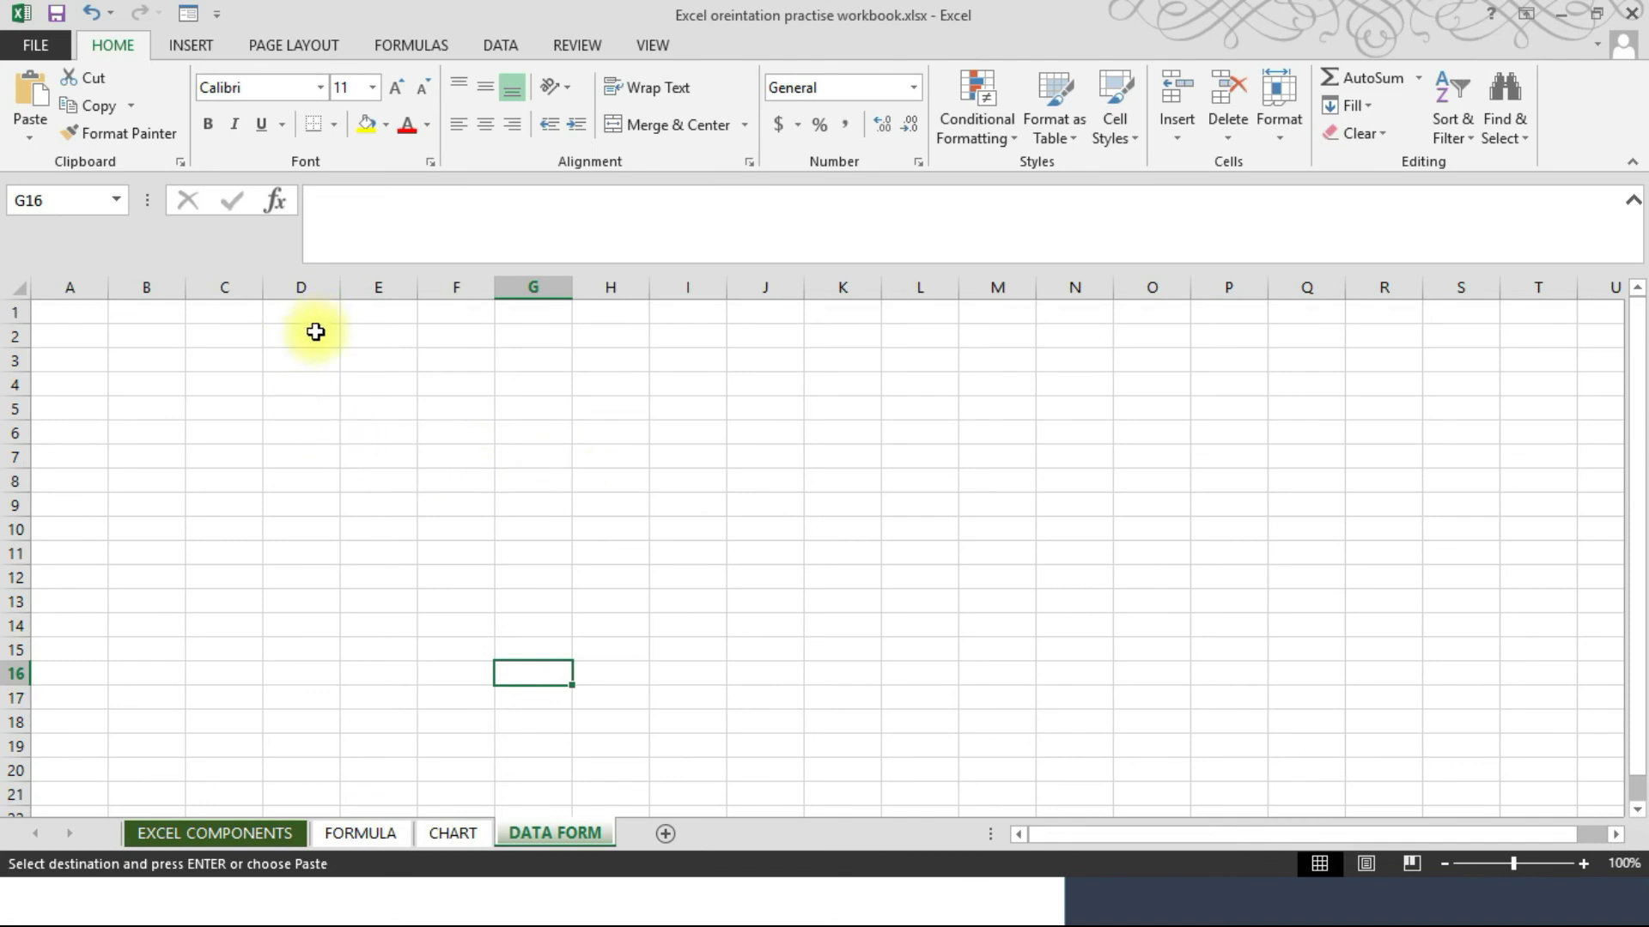
- Enter the column headers name, age, height and weight in cells A1 to D1 of the DATA FORM sheet
{"action": "left_click", "coordinate": [59, 310]}
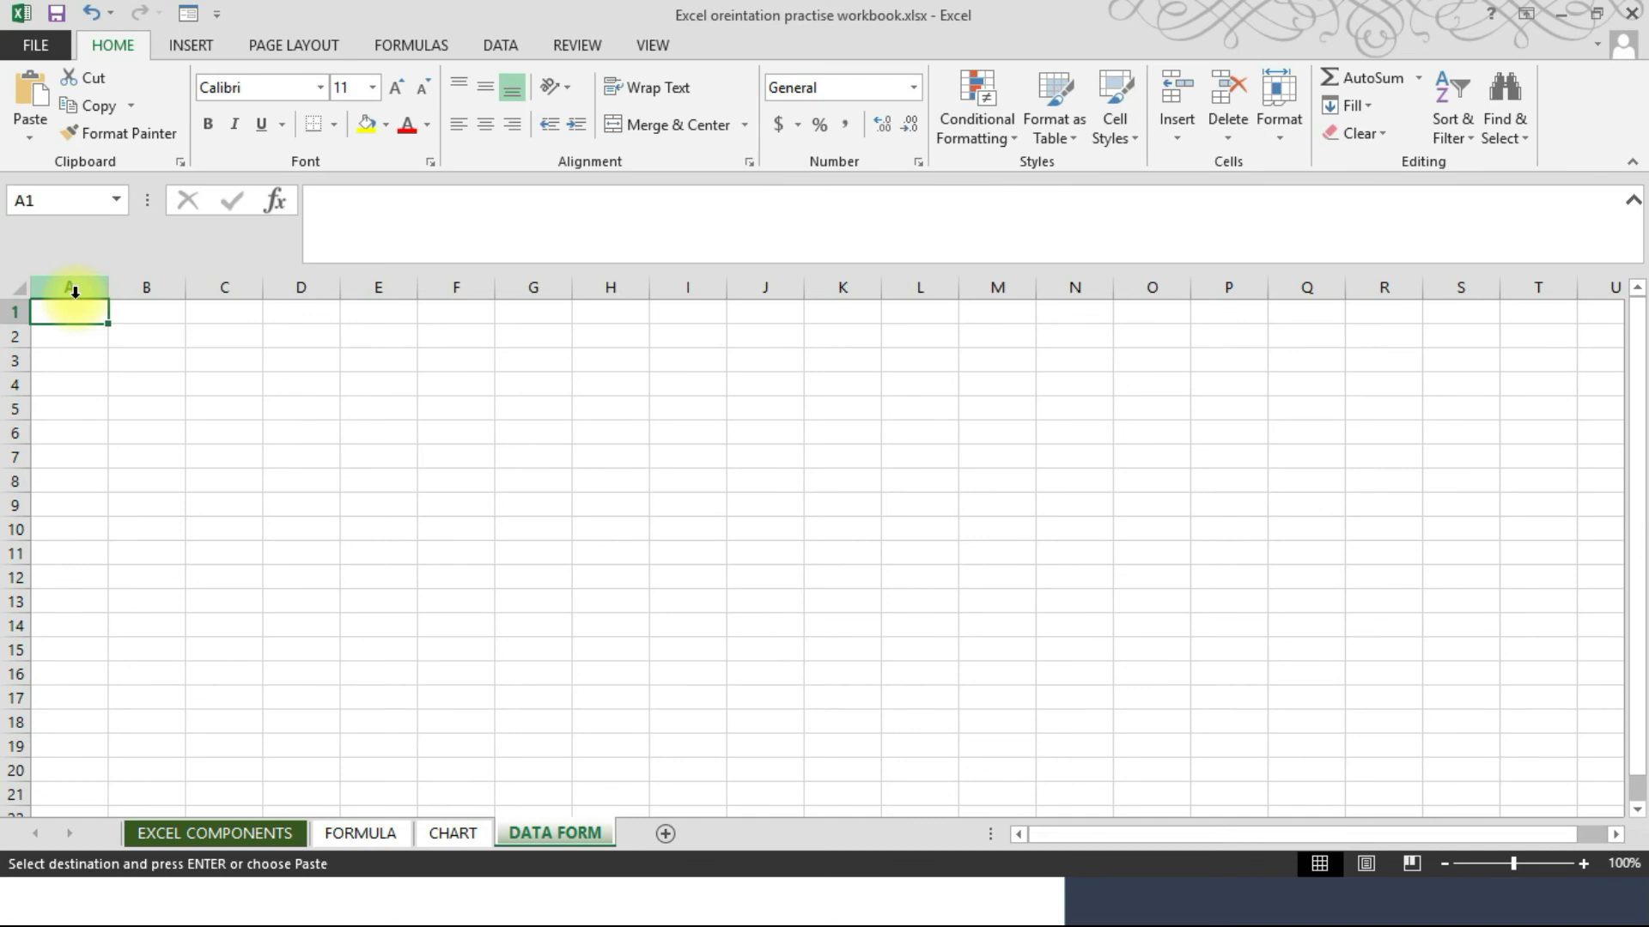
{"action": "type", "text": "name"}
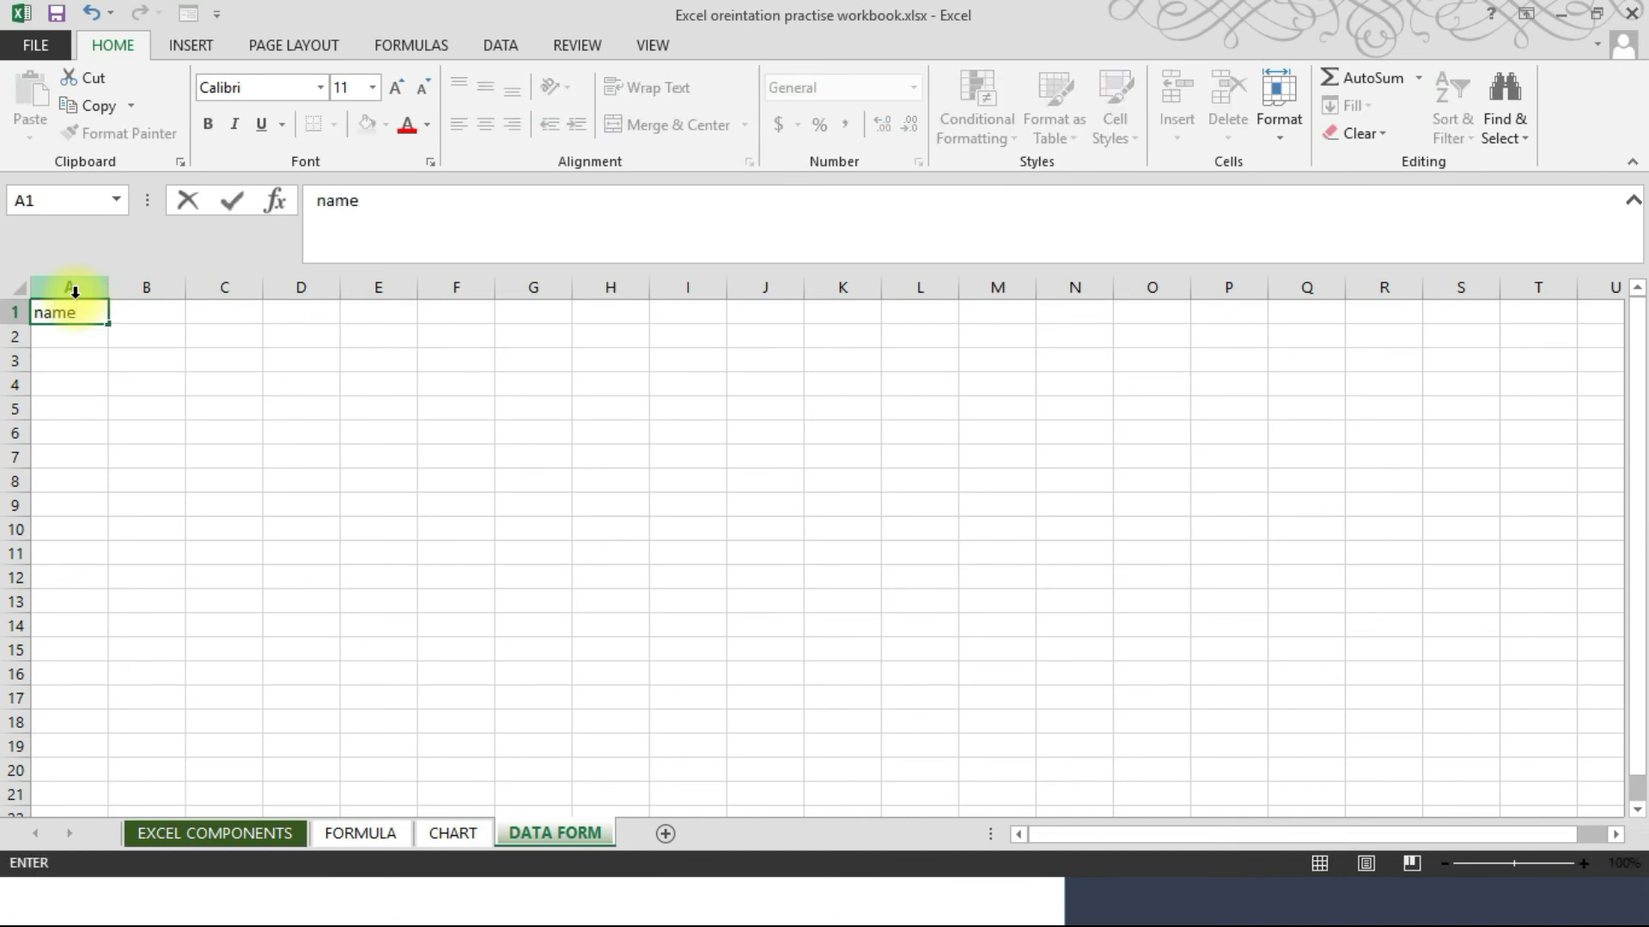
{"action": "key", "text": "Tab"}
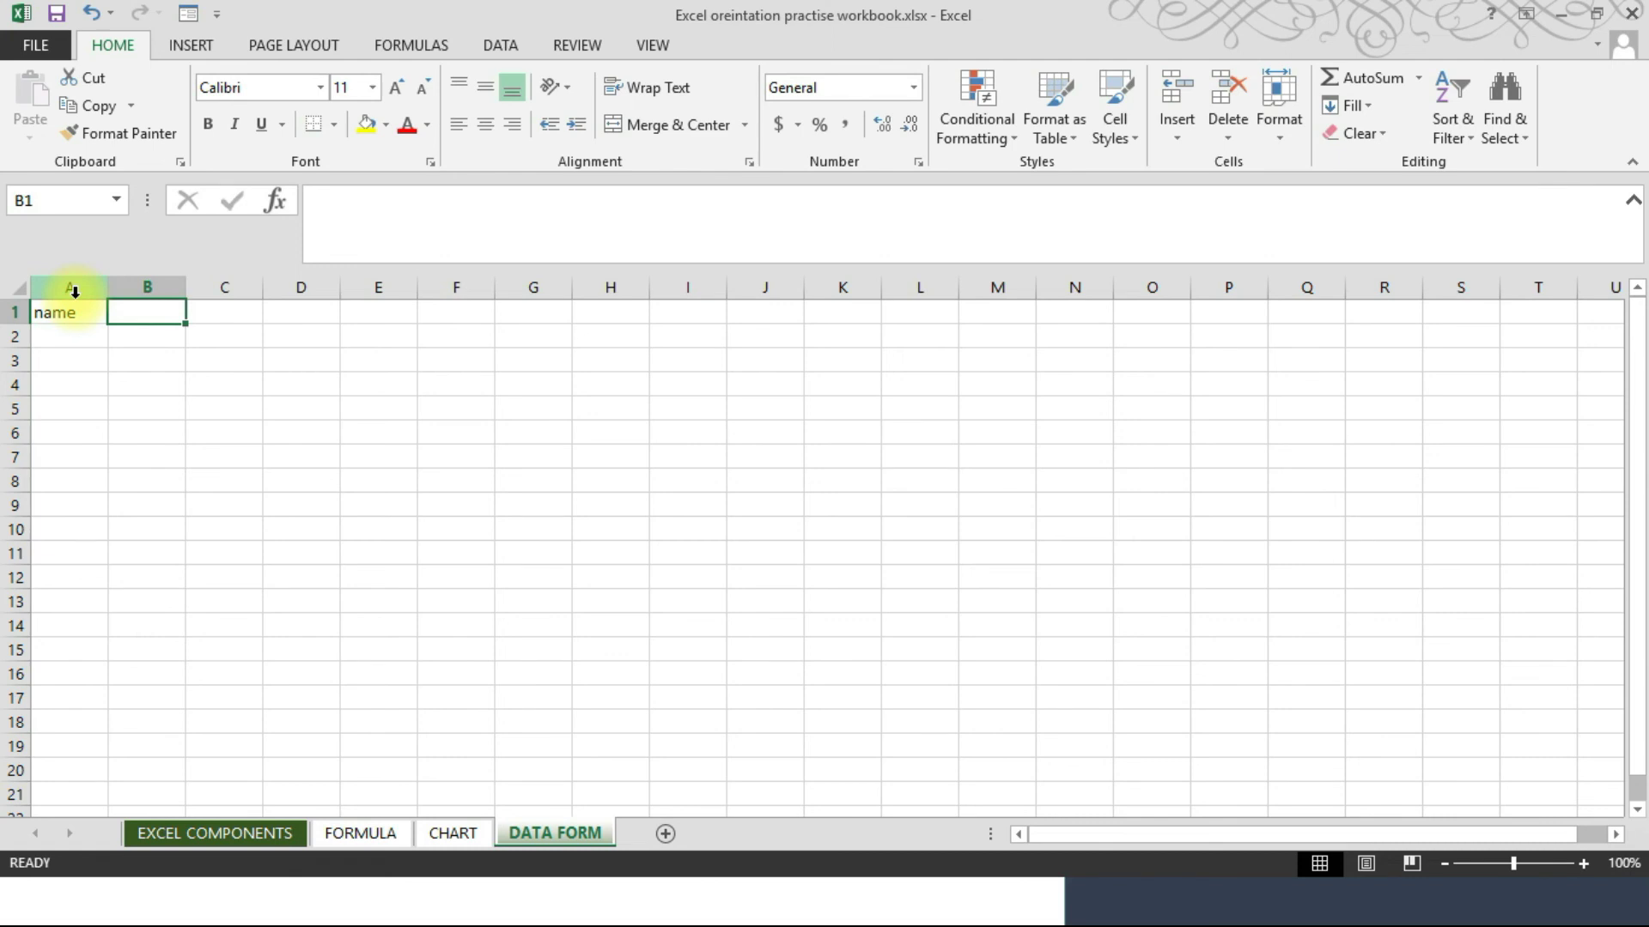
{"action": "type", "text": "age"}
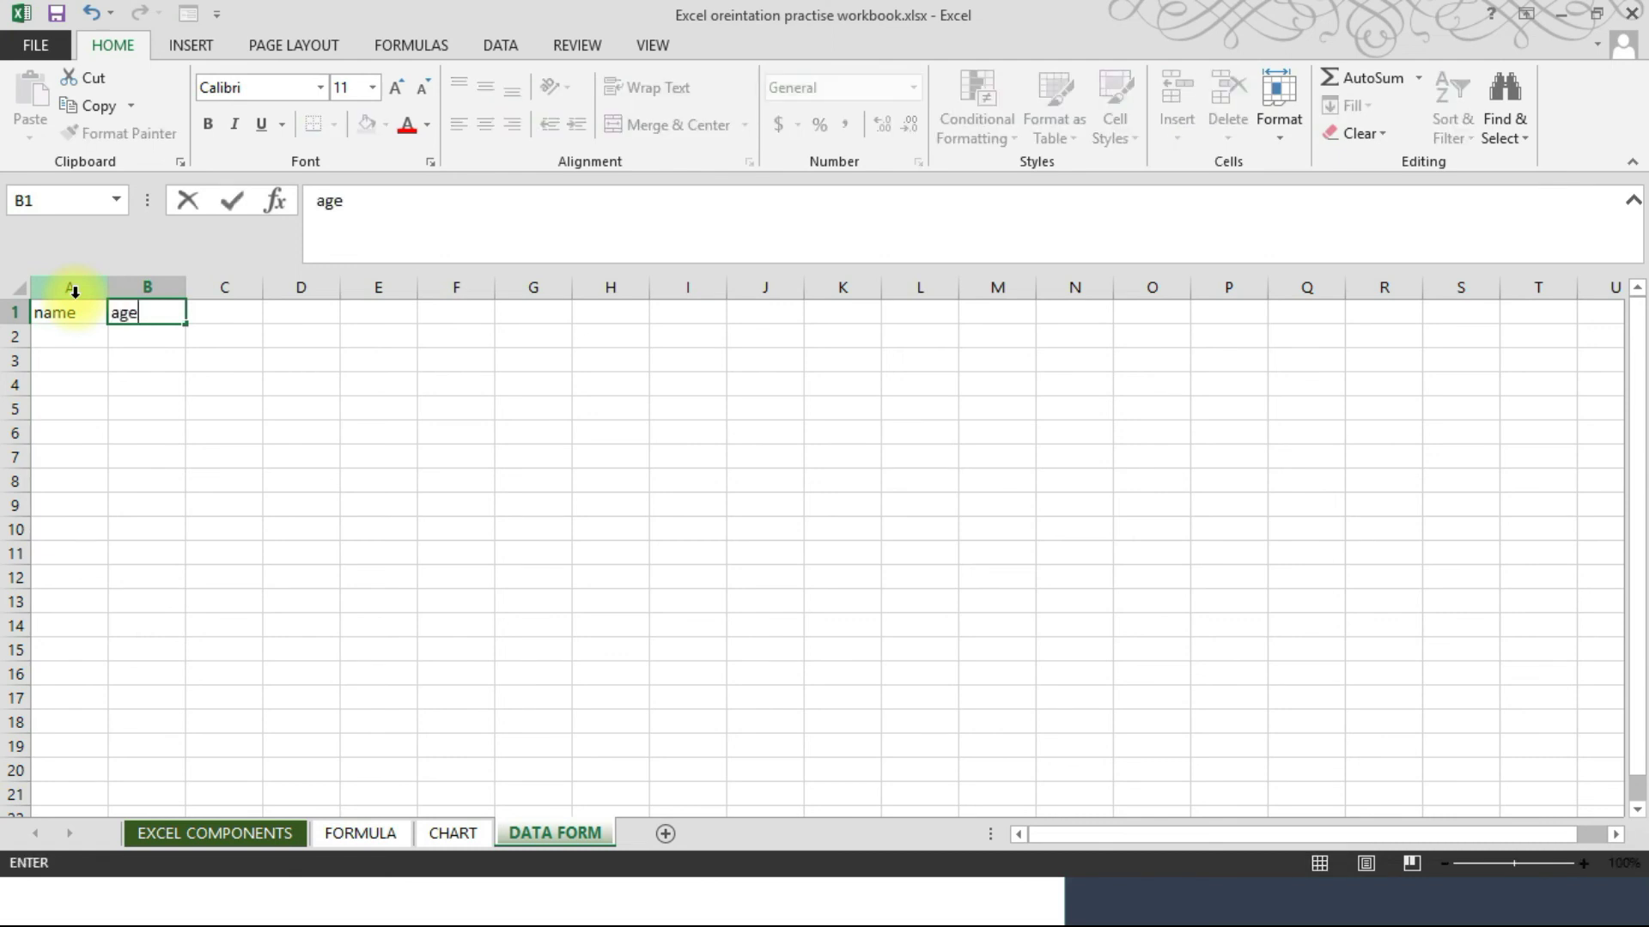
{"action": "key", "text": "Tab"}
{"action": "type", "text": "h"}
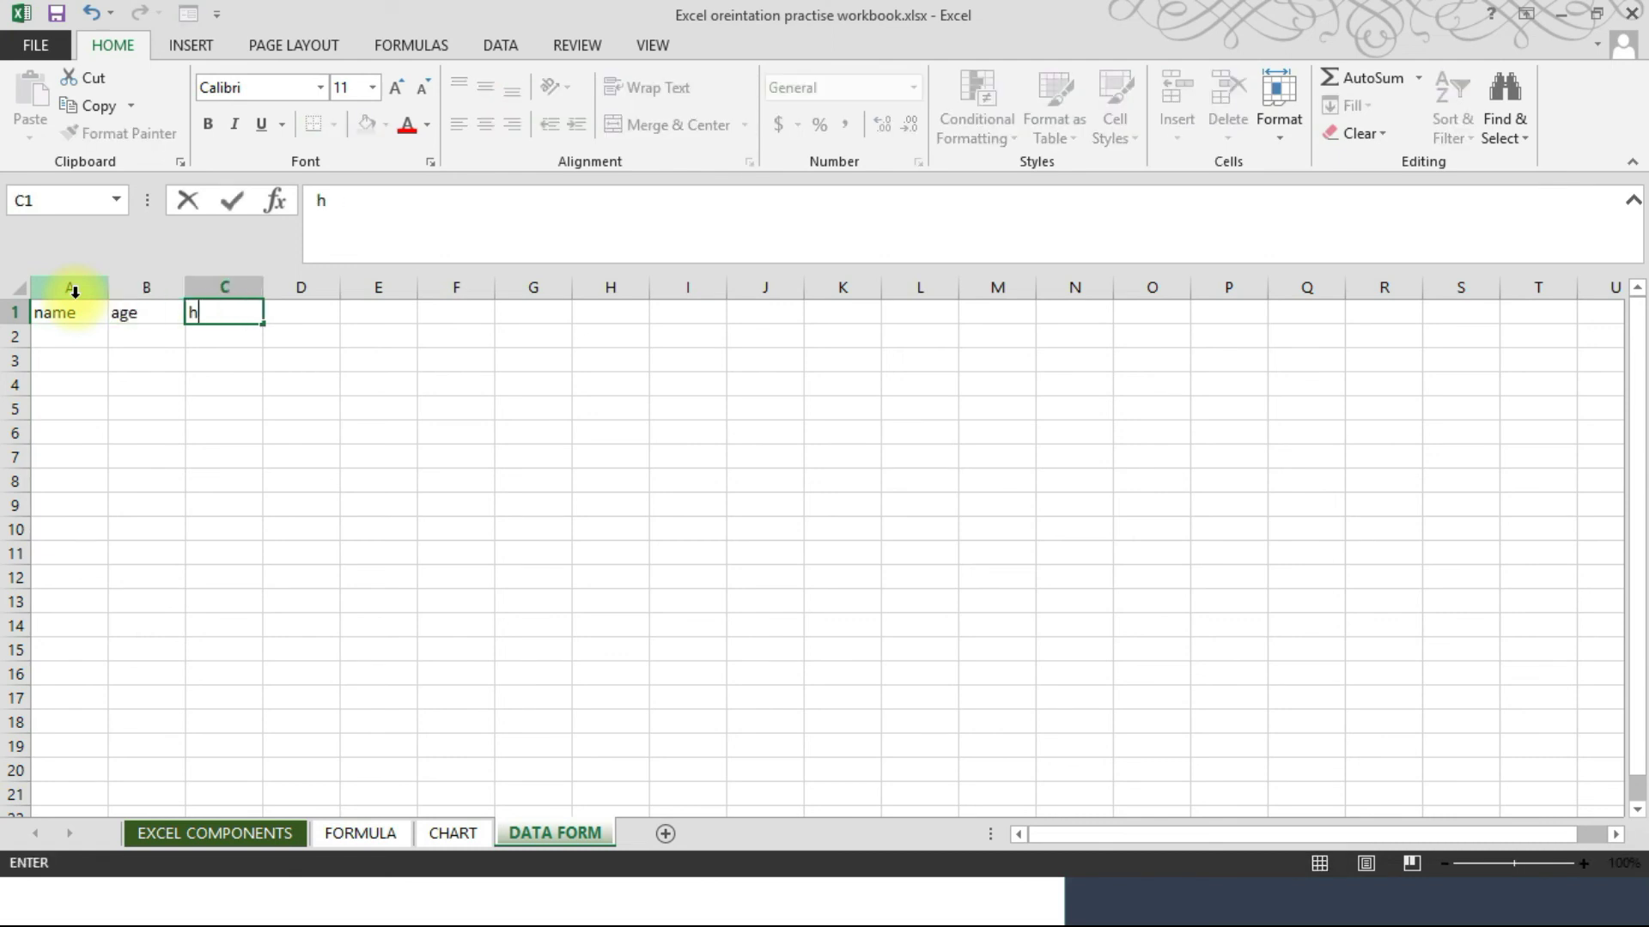
{"action": "type", "text": "eight"}
{"action": "key", "text": "Tab"}
{"action": "type", "text": "w"}
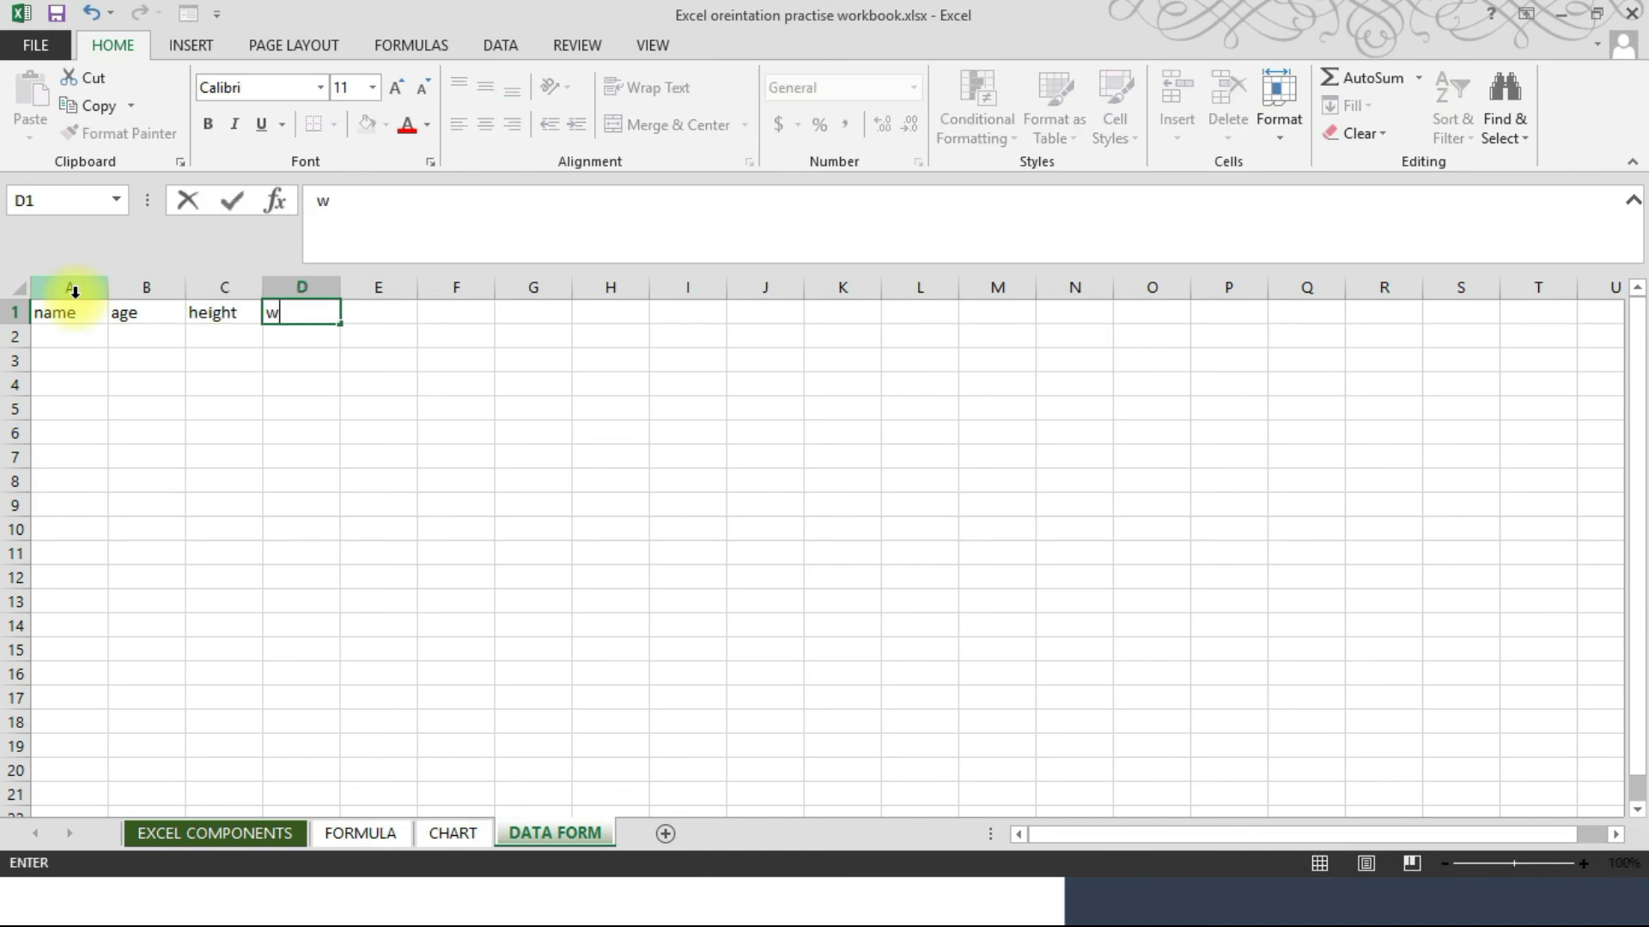
{"action": "type", "text": "eight"}
{"action": "left_click_drag", "start_coordinate": [52, 311], "coordinate": [298, 311]}
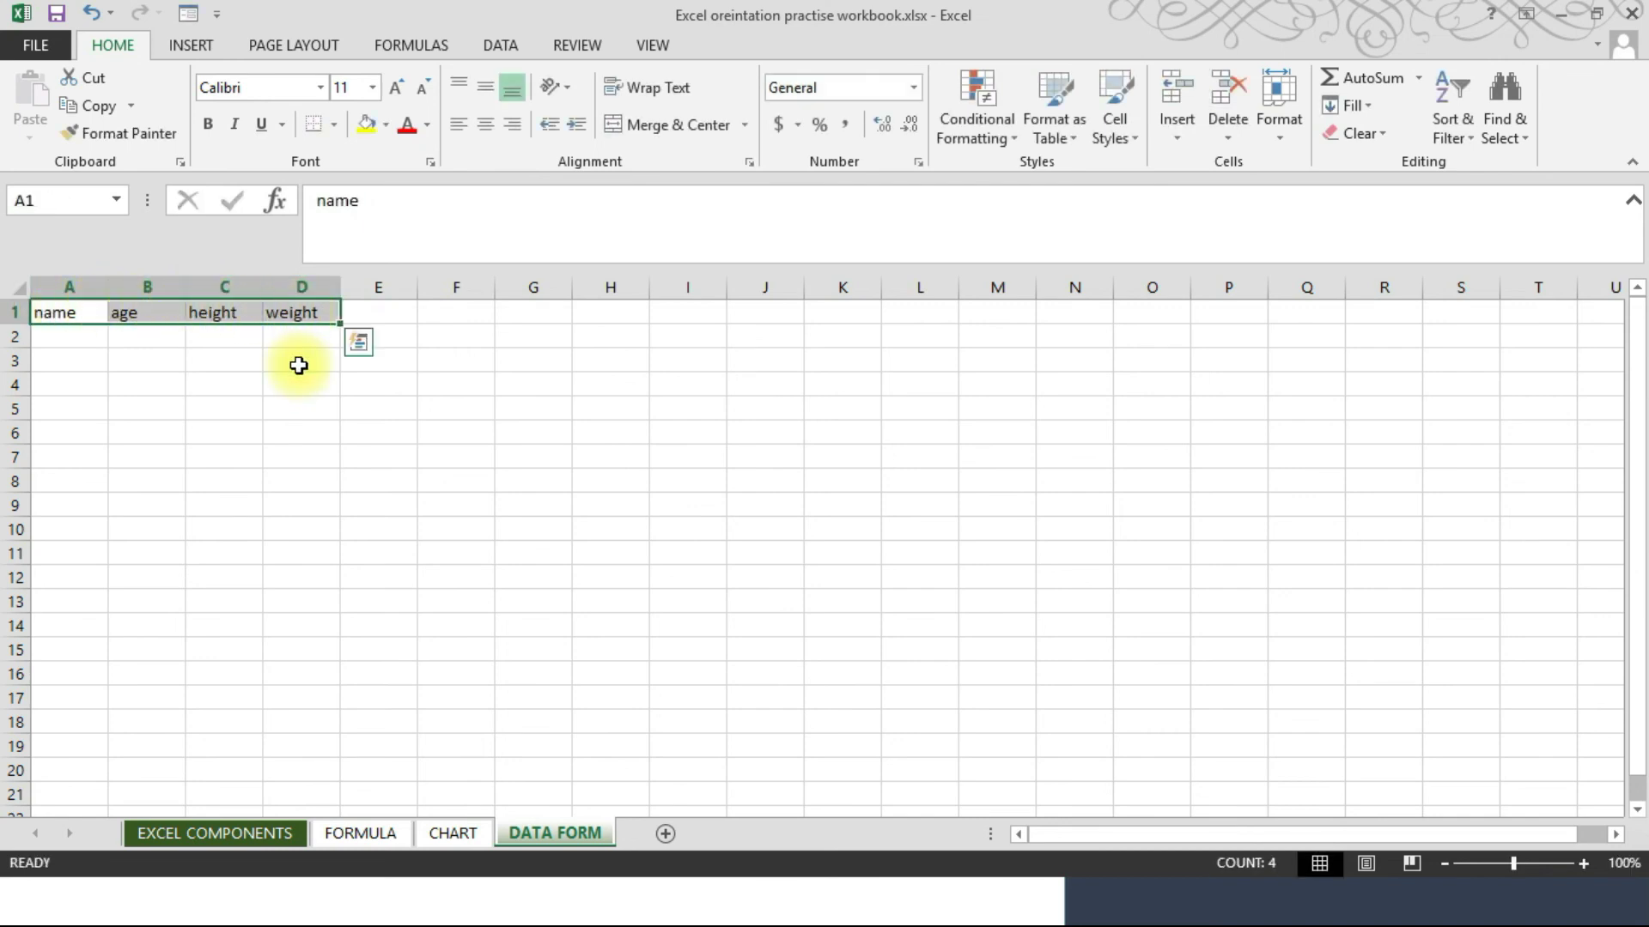
{"action": "left_click", "coordinate": [298, 360]}
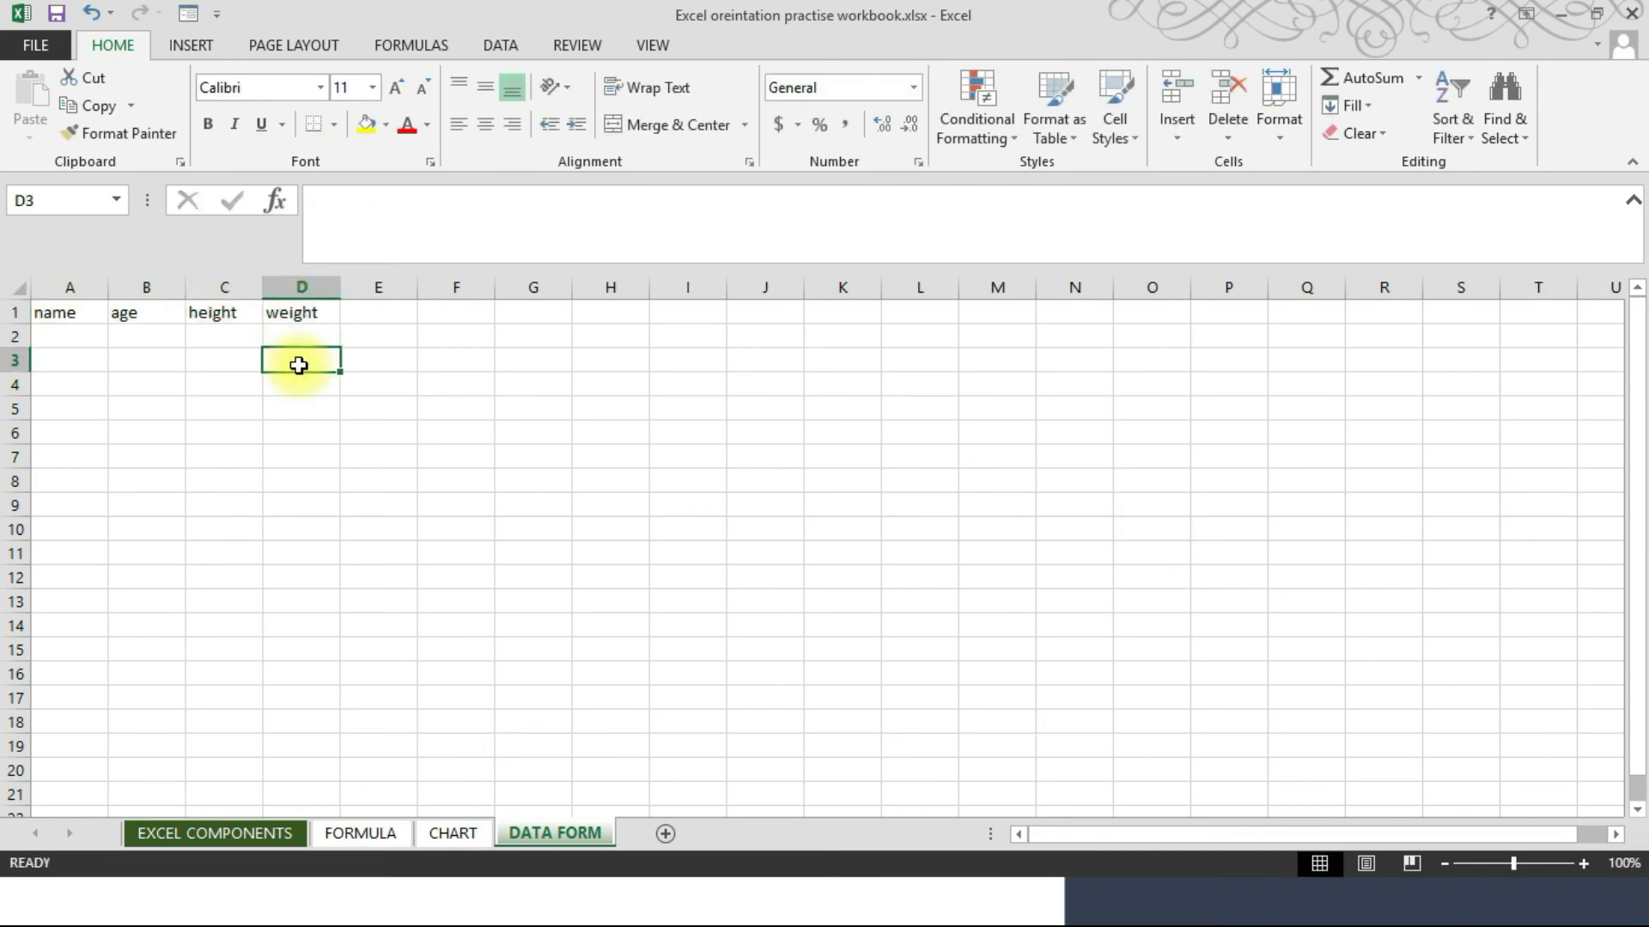
- Open the Quick Access Toolbar customization in Excel Options and list All Commands as the source
{"action": "left_click", "coordinate": [21, 44]}
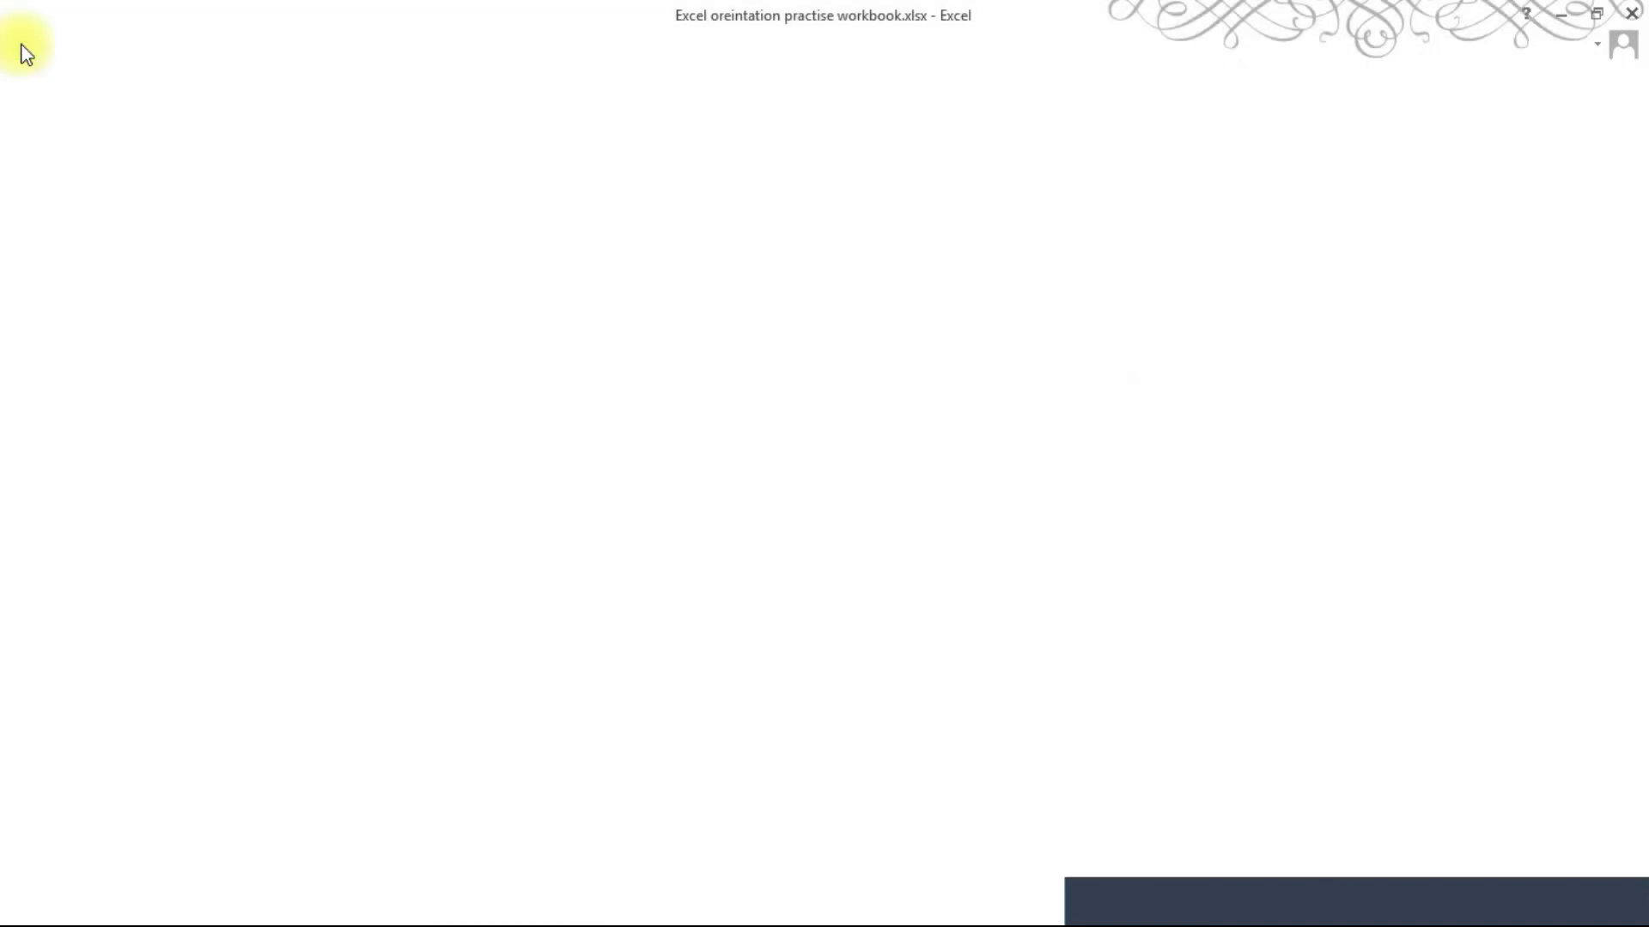
{"action": "left_click", "coordinate": [21, 43]}
{"action": "left_click", "coordinate": [34, 41]}
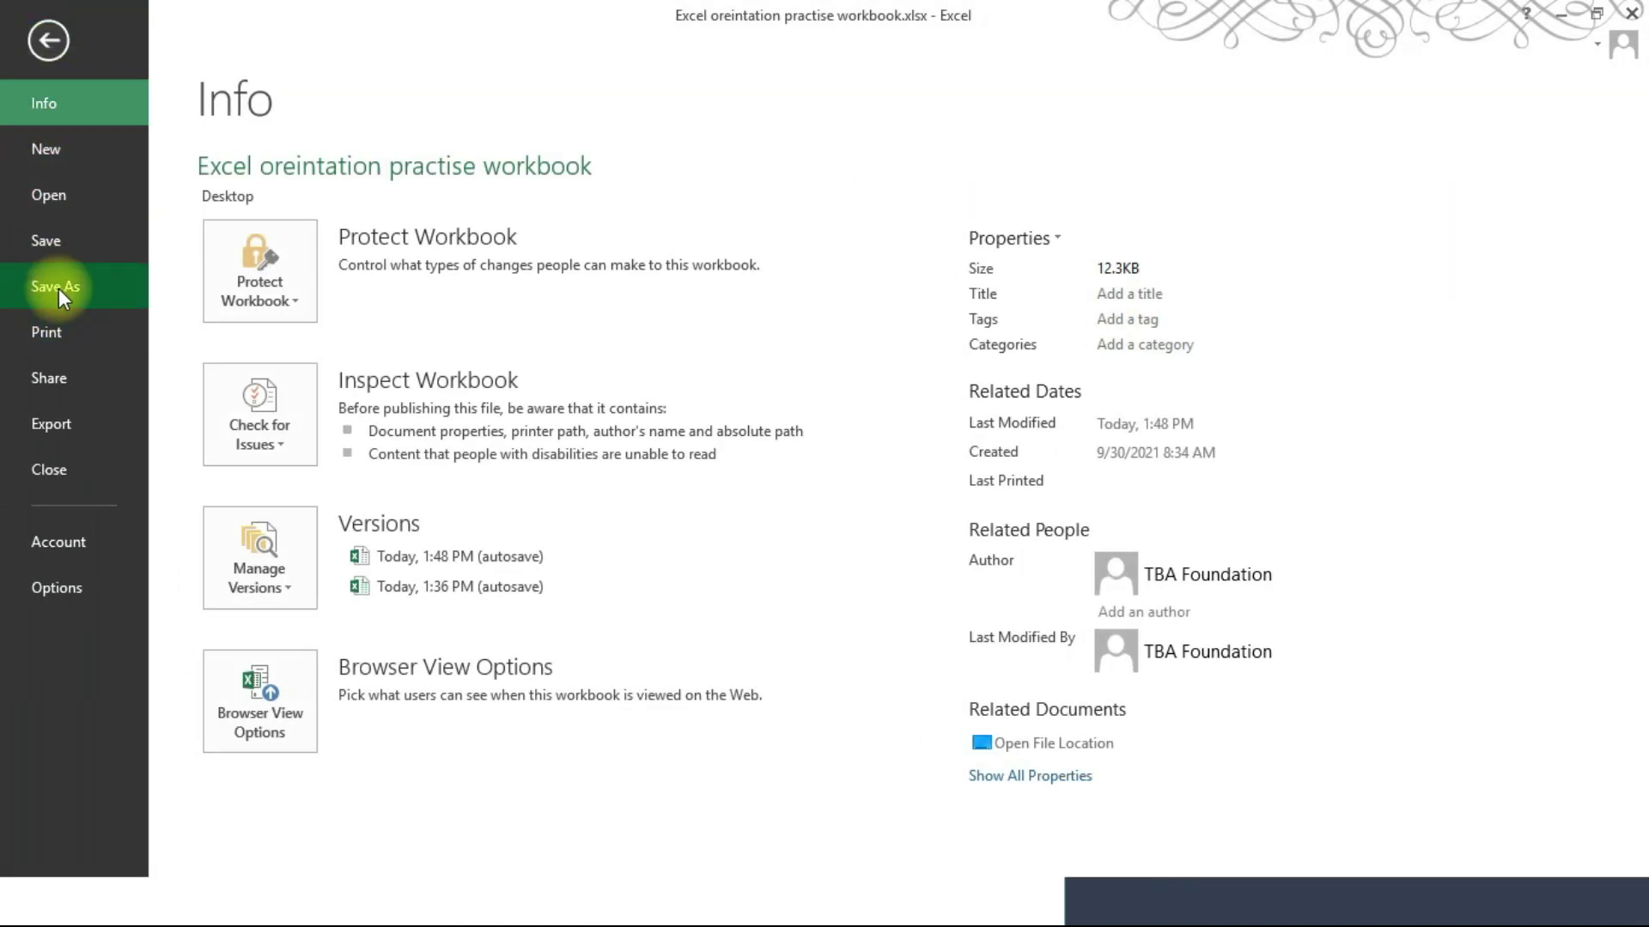
{"action": "left_click", "coordinate": [60, 596]}
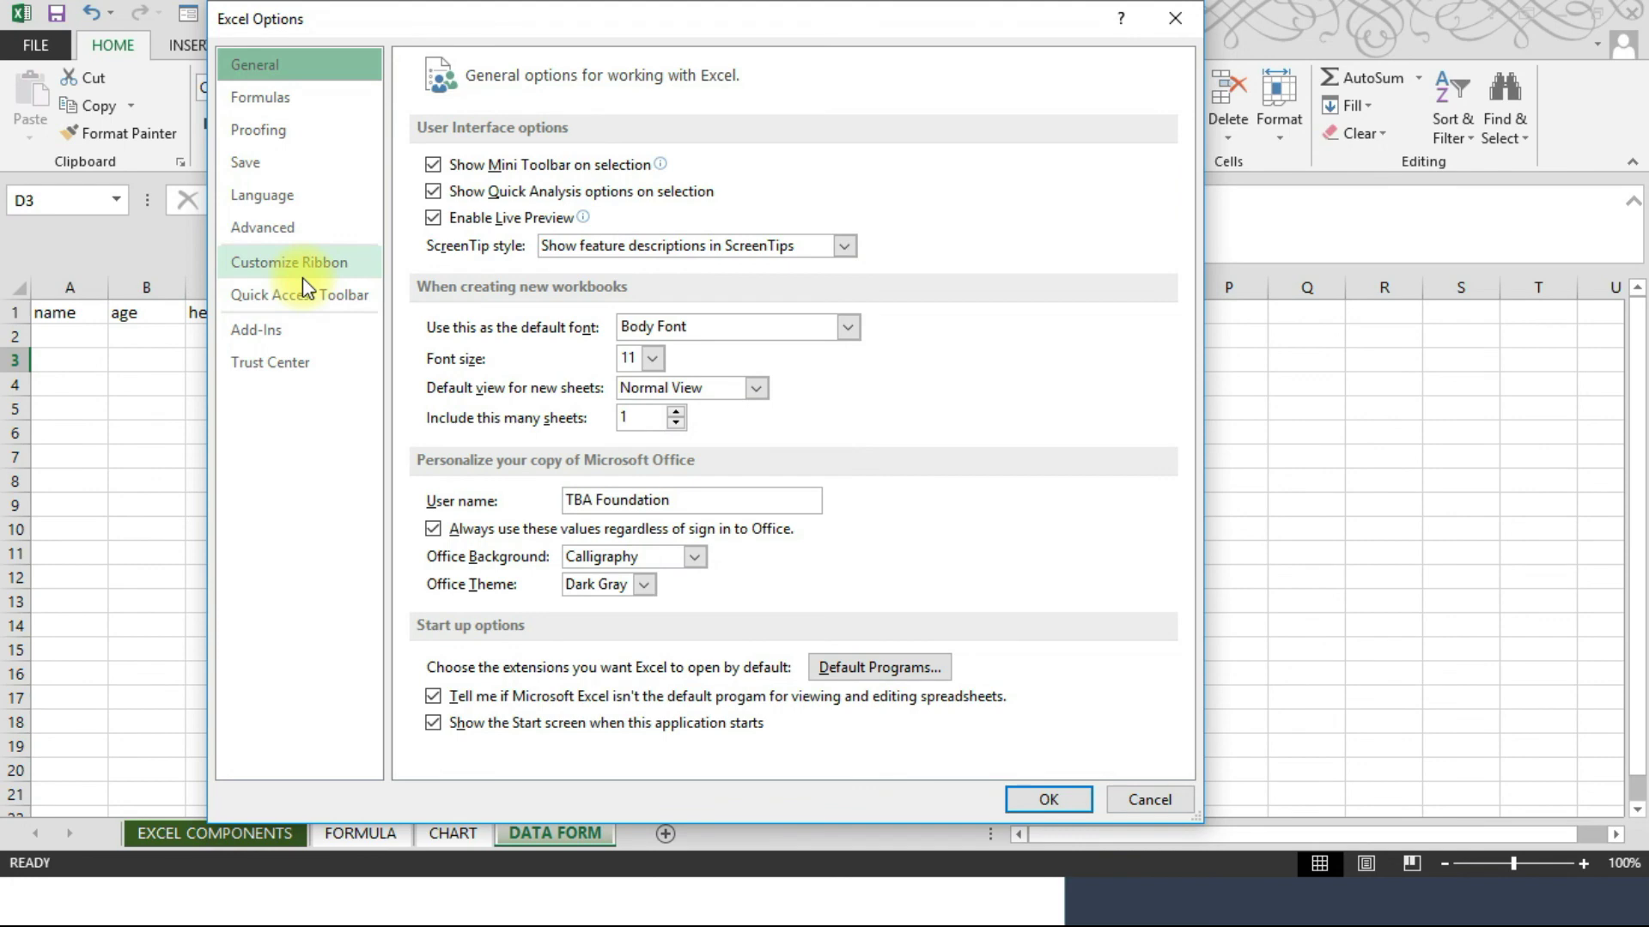
{"action": "left_click", "coordinate": [302, 293]}
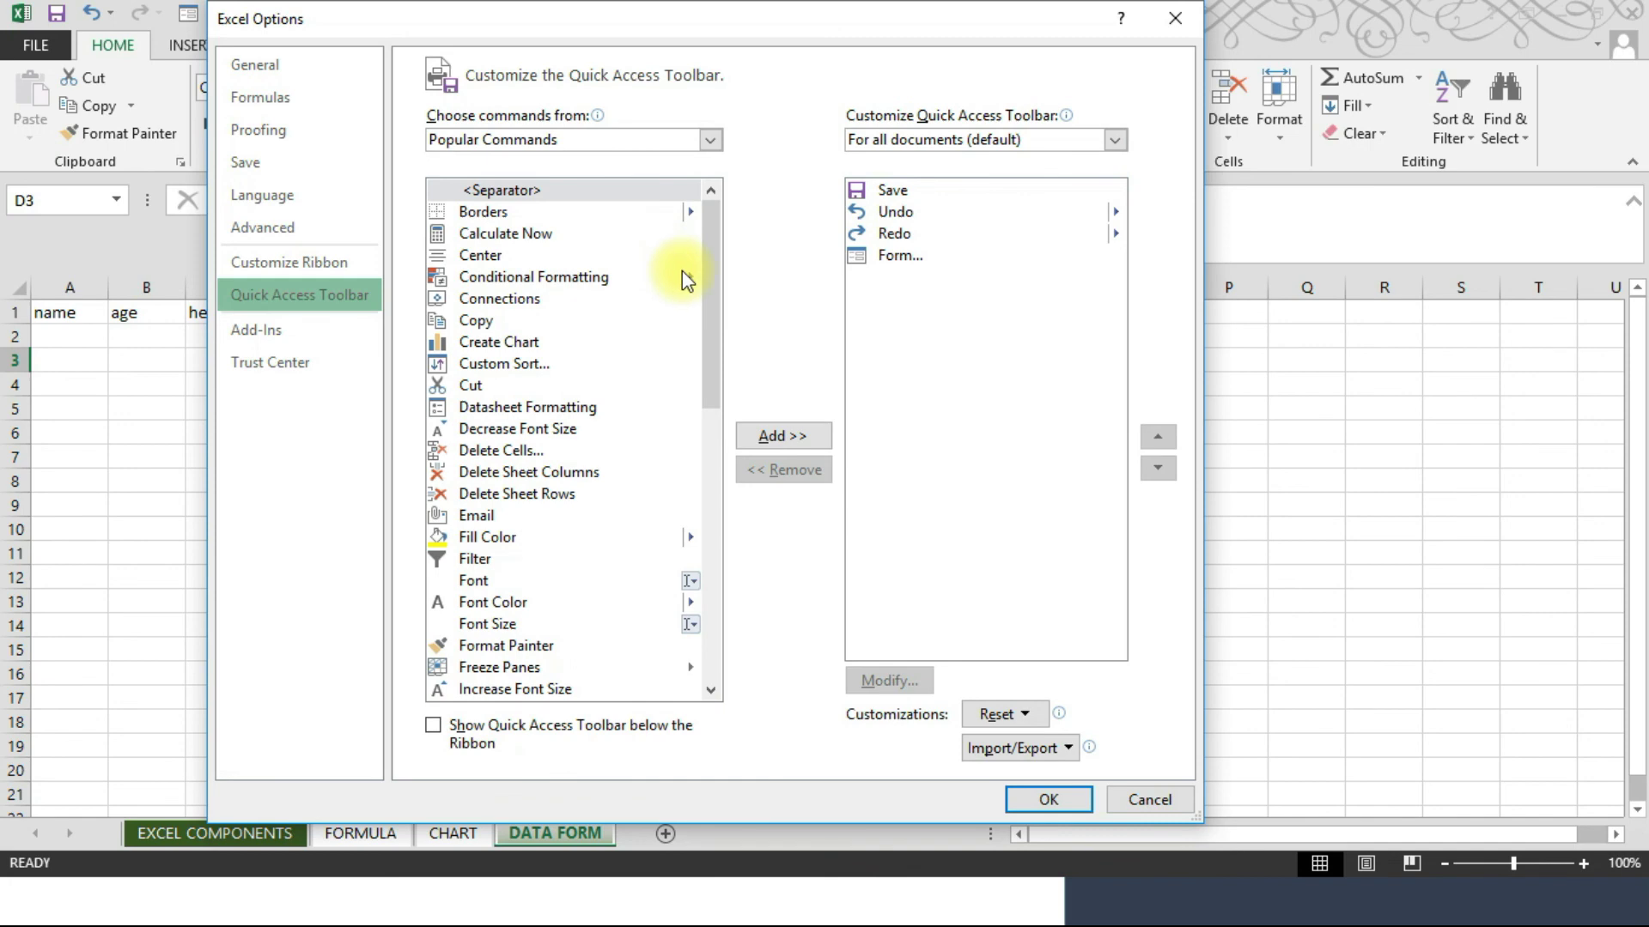
{"action": "left_click", "coordinate": [707, 139]}
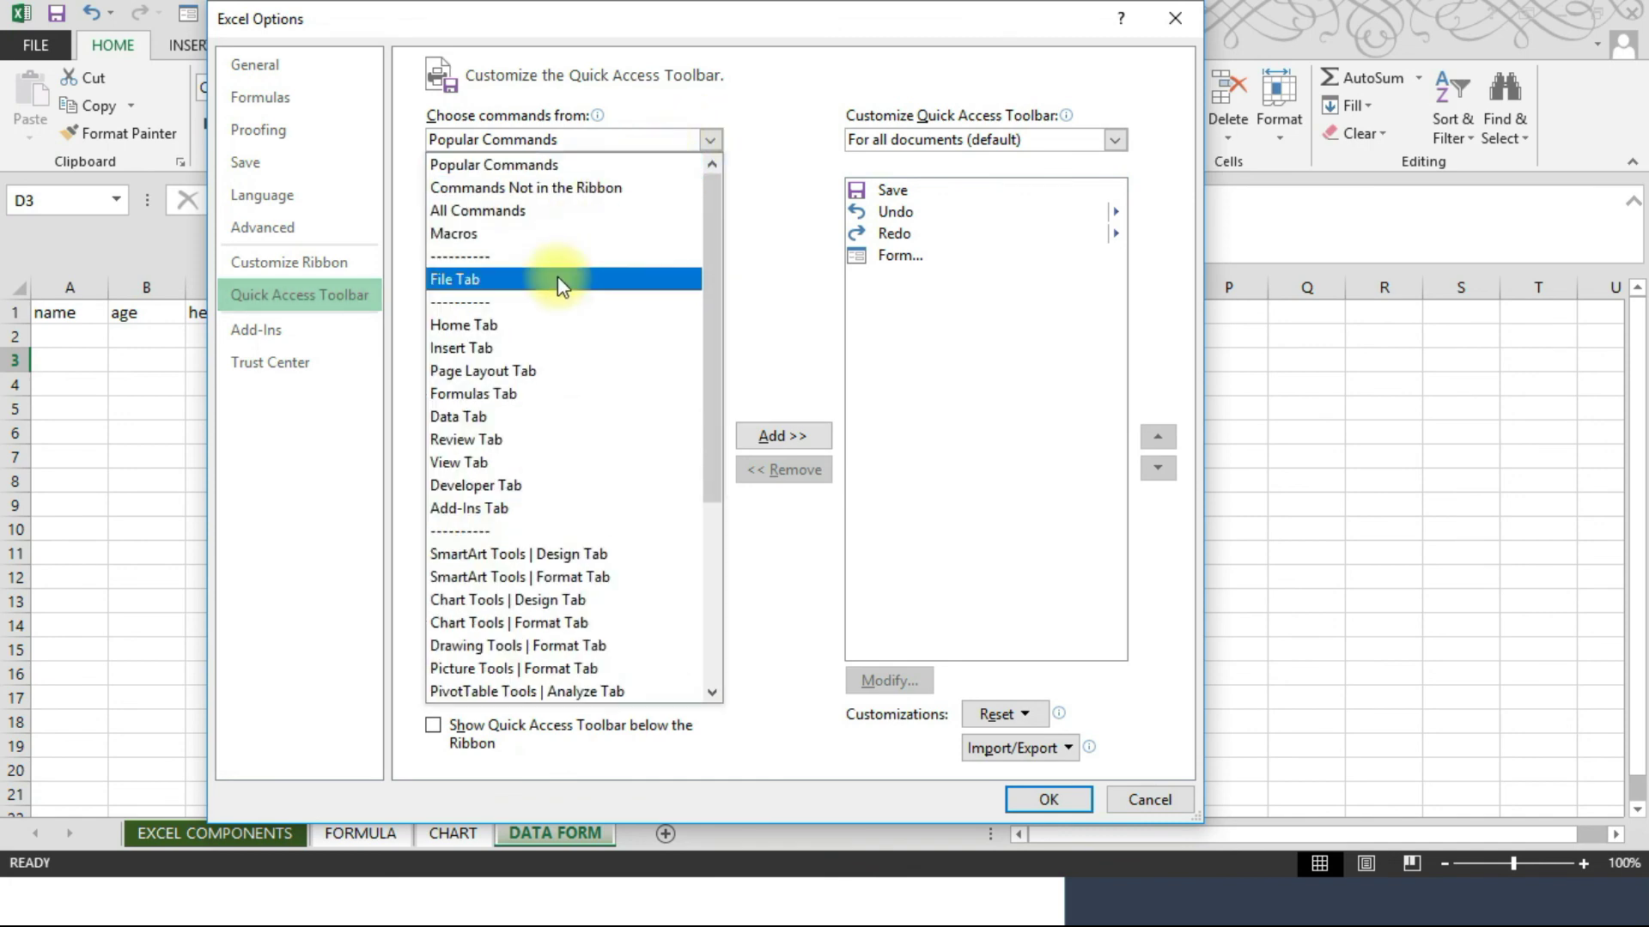
{"action": "left_click", "coordinate": [563, 212]}
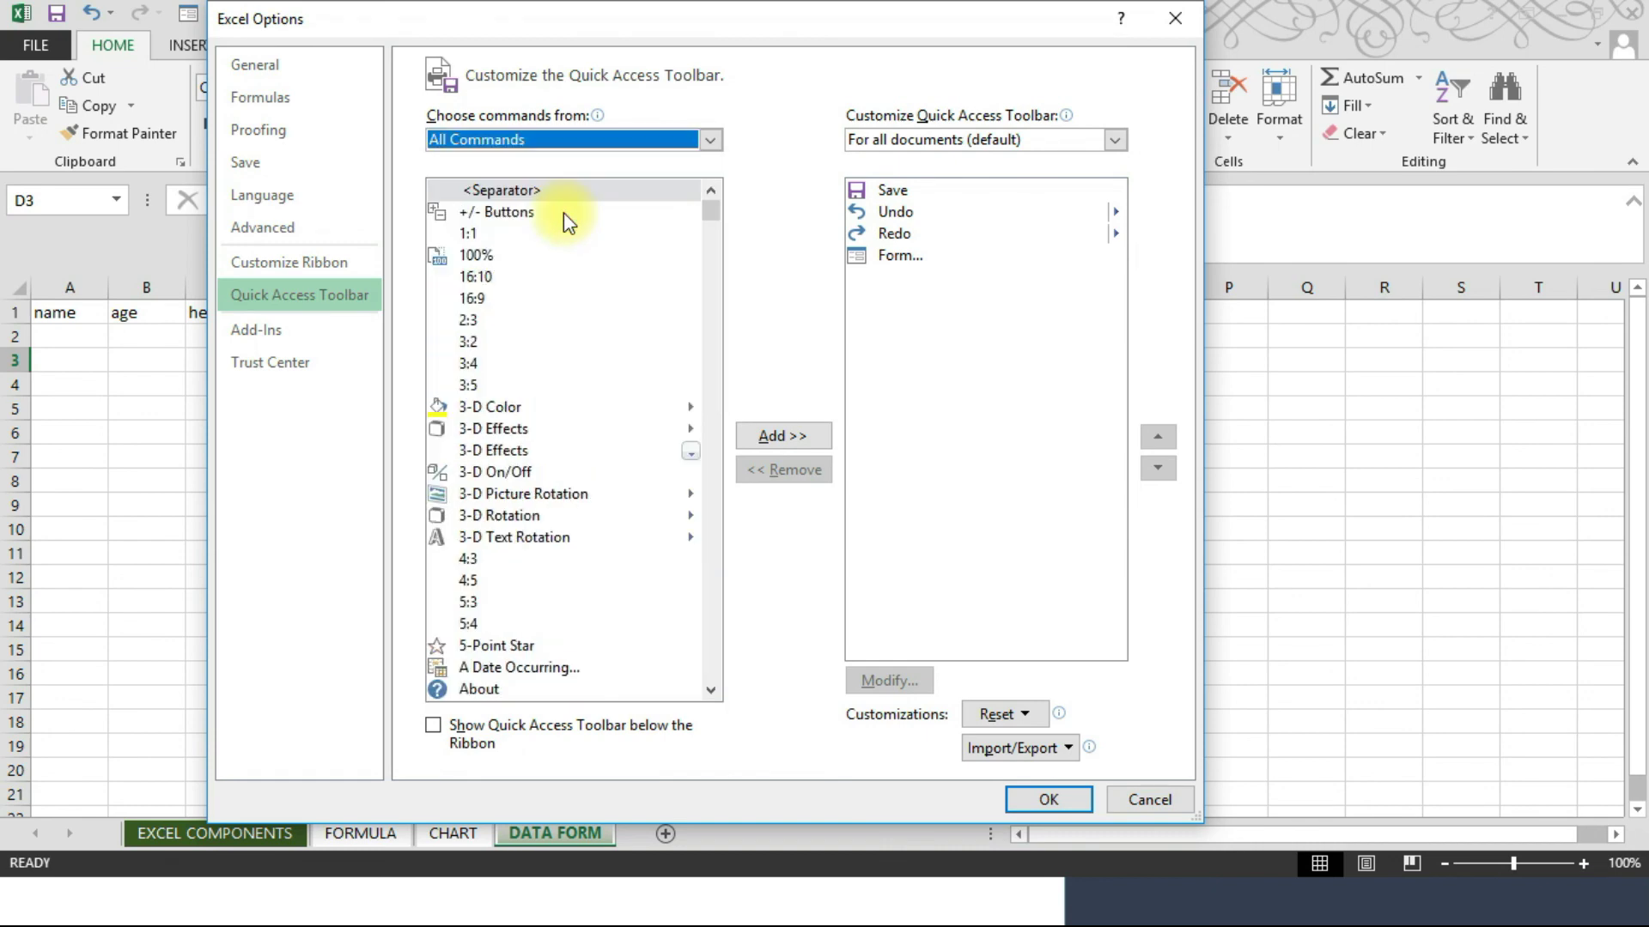
- Try to add the Form... command to the Quick Access Toolbar and close Excel Options
{"action": "left_click_drag", "start_coordinate": [706, 213], "coordinate": [704, 378]}
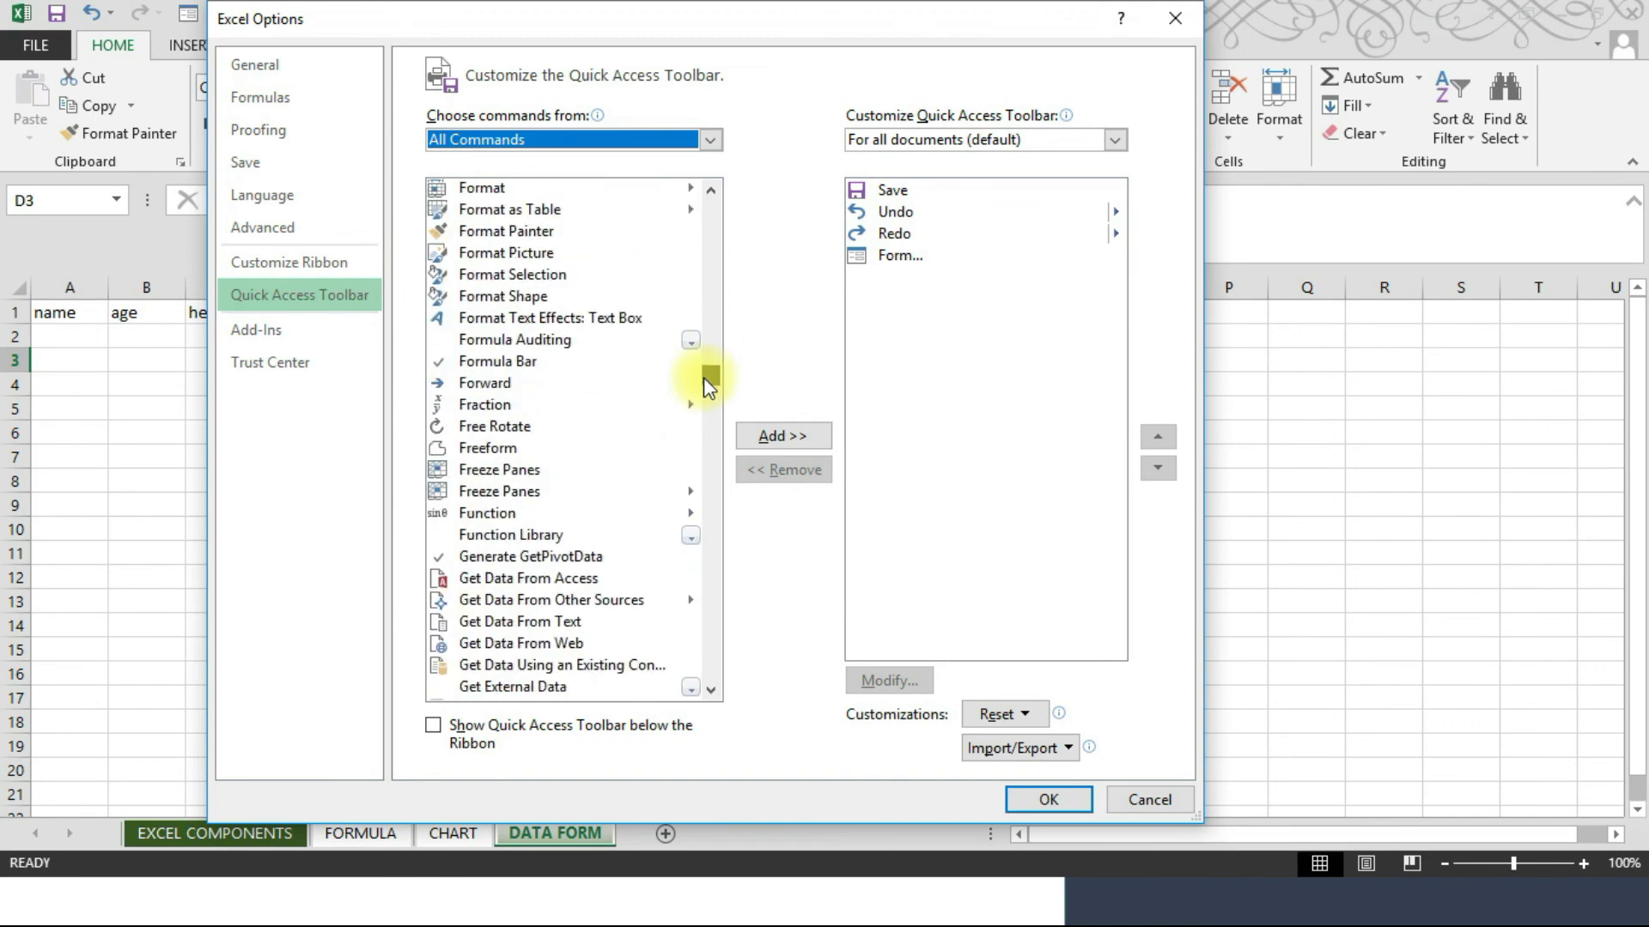
{"action": "left_click_drag", "start_coordinate": [704, 377], "coordinate": [703, 364]}
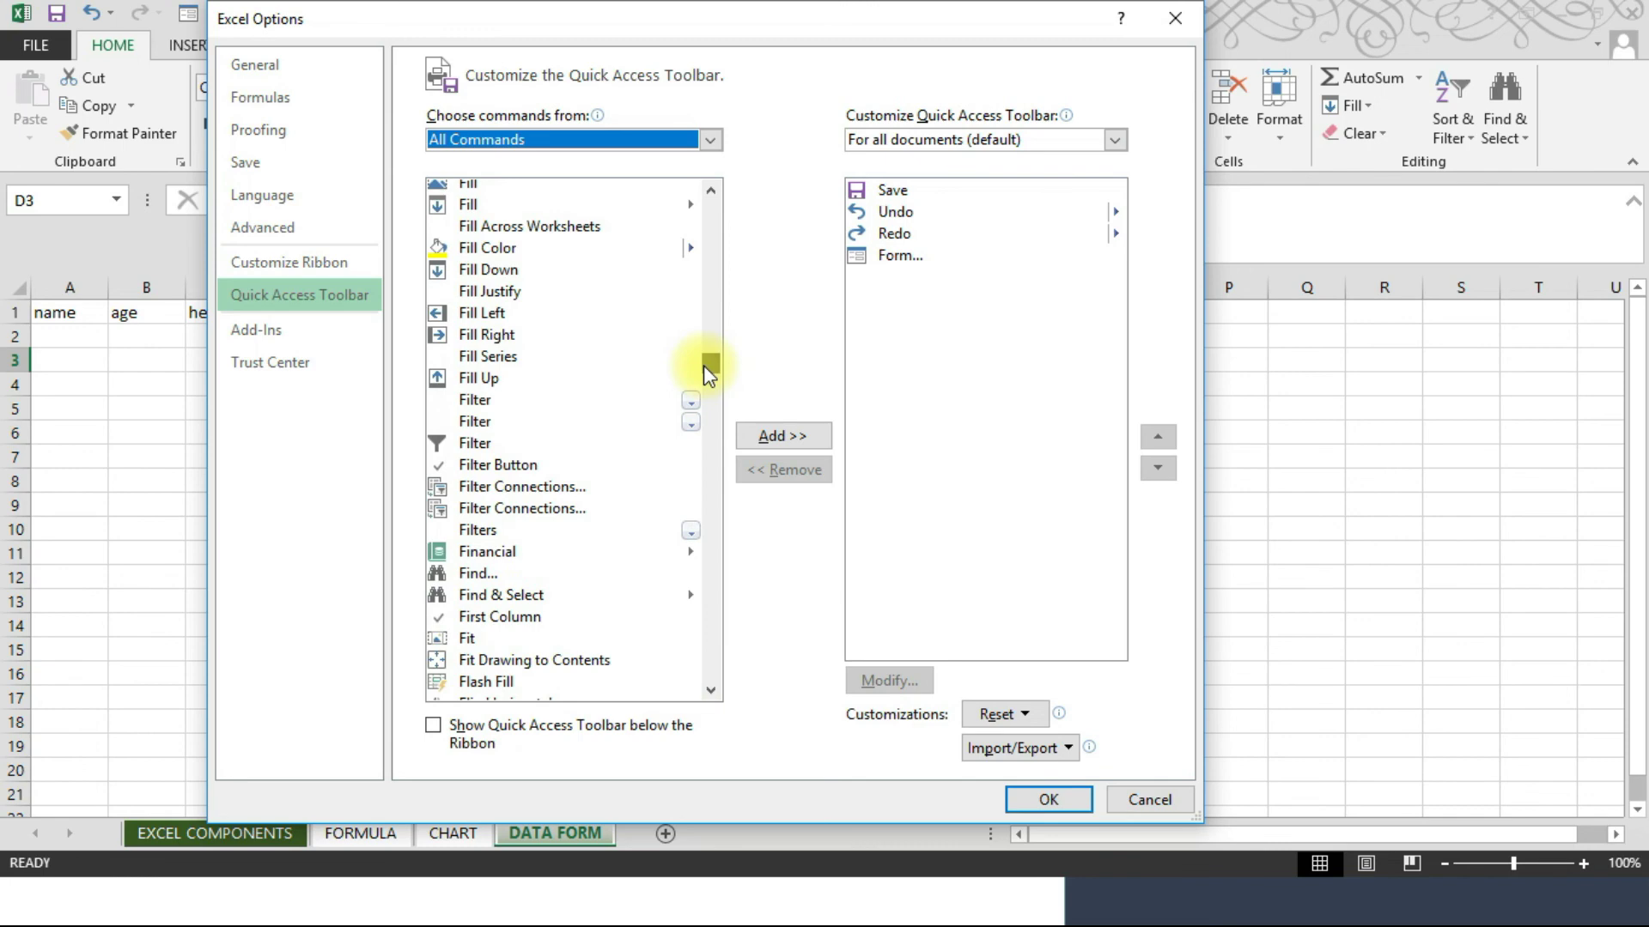
{"action": "left_click", "coordinate": [708, 686]}
{"action": "left_click", "coordinate": [708, 685]}
{"action": "left_click", "coordinate": [709, 685]}
{"action": "left_click", "coordinate": [708, 685]}
{"action": "left_click", "coordinate": [708, 685]}
{"action": "left_click", "coordinate": [708, 686]}
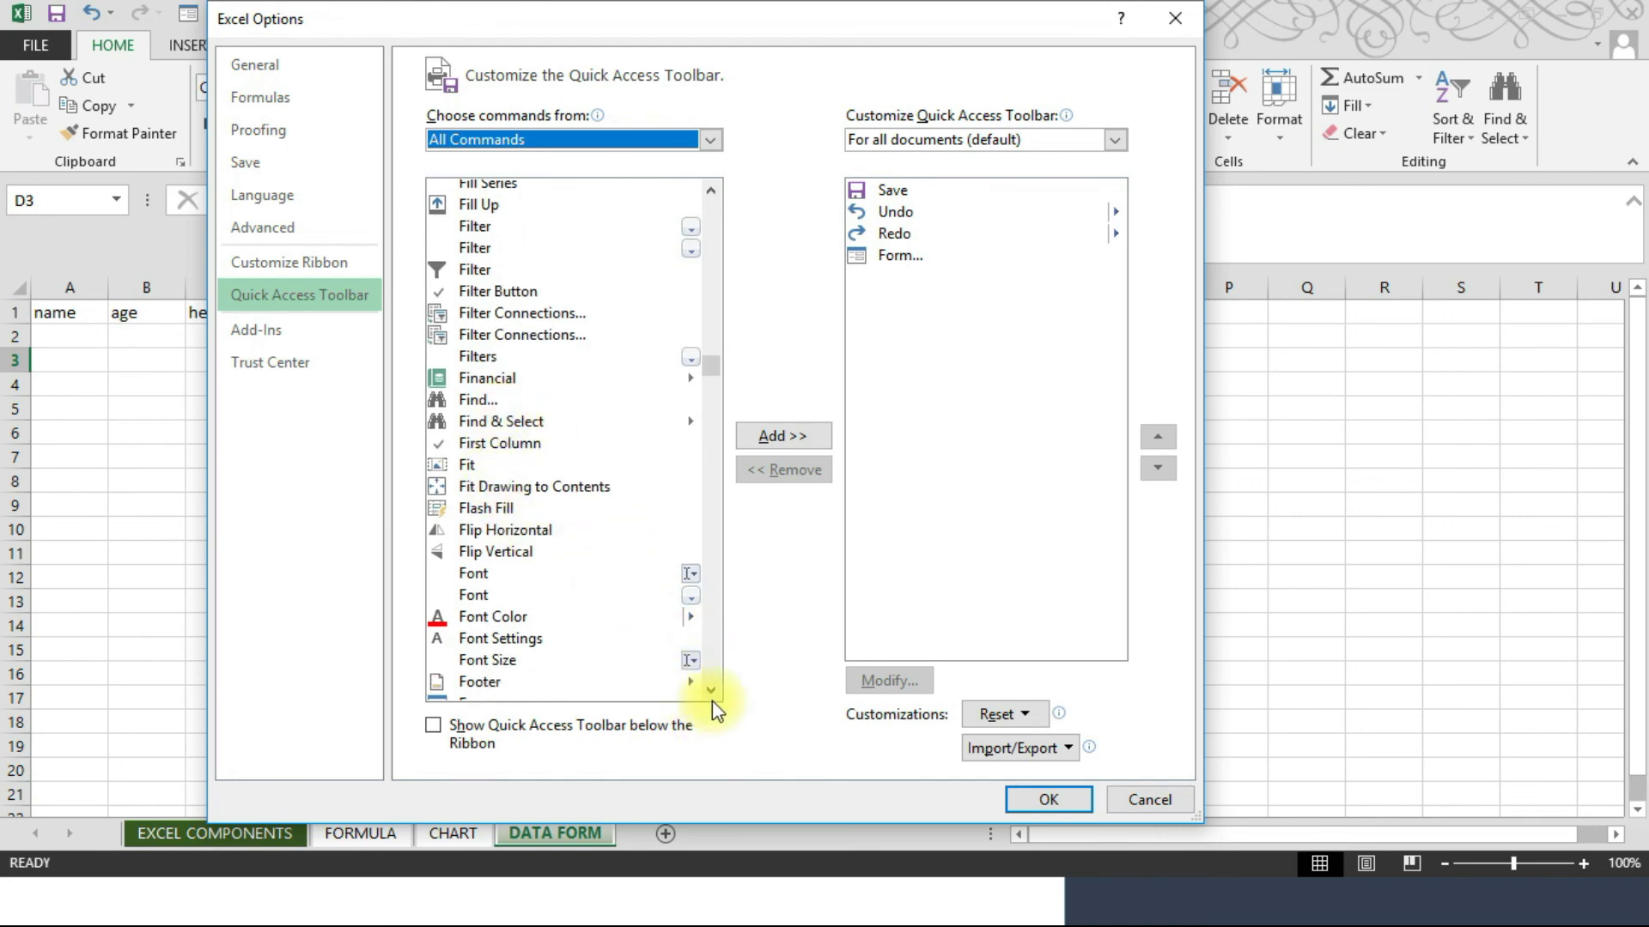
{"action": "left_click", "coordinate": [711, 687]}
{"action": "left_click", "coordinate": [711, 687]}
{"action": "left_click", "coordinate": [555, 668]}
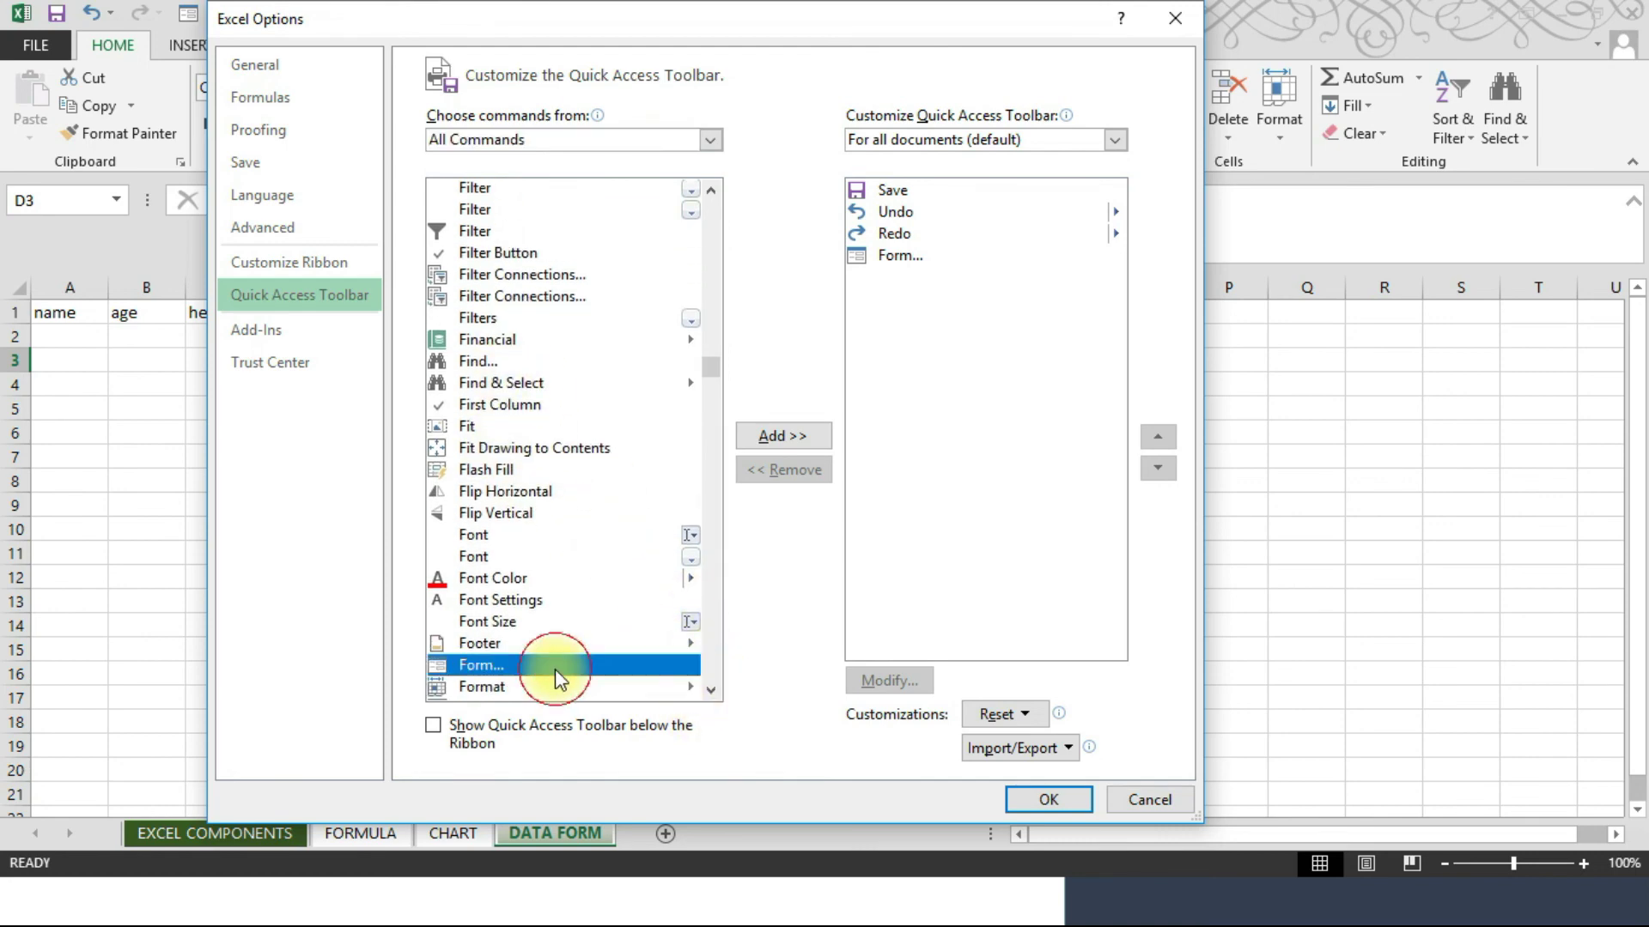
{"action": "left_click", "coordinate": [778, 452]}
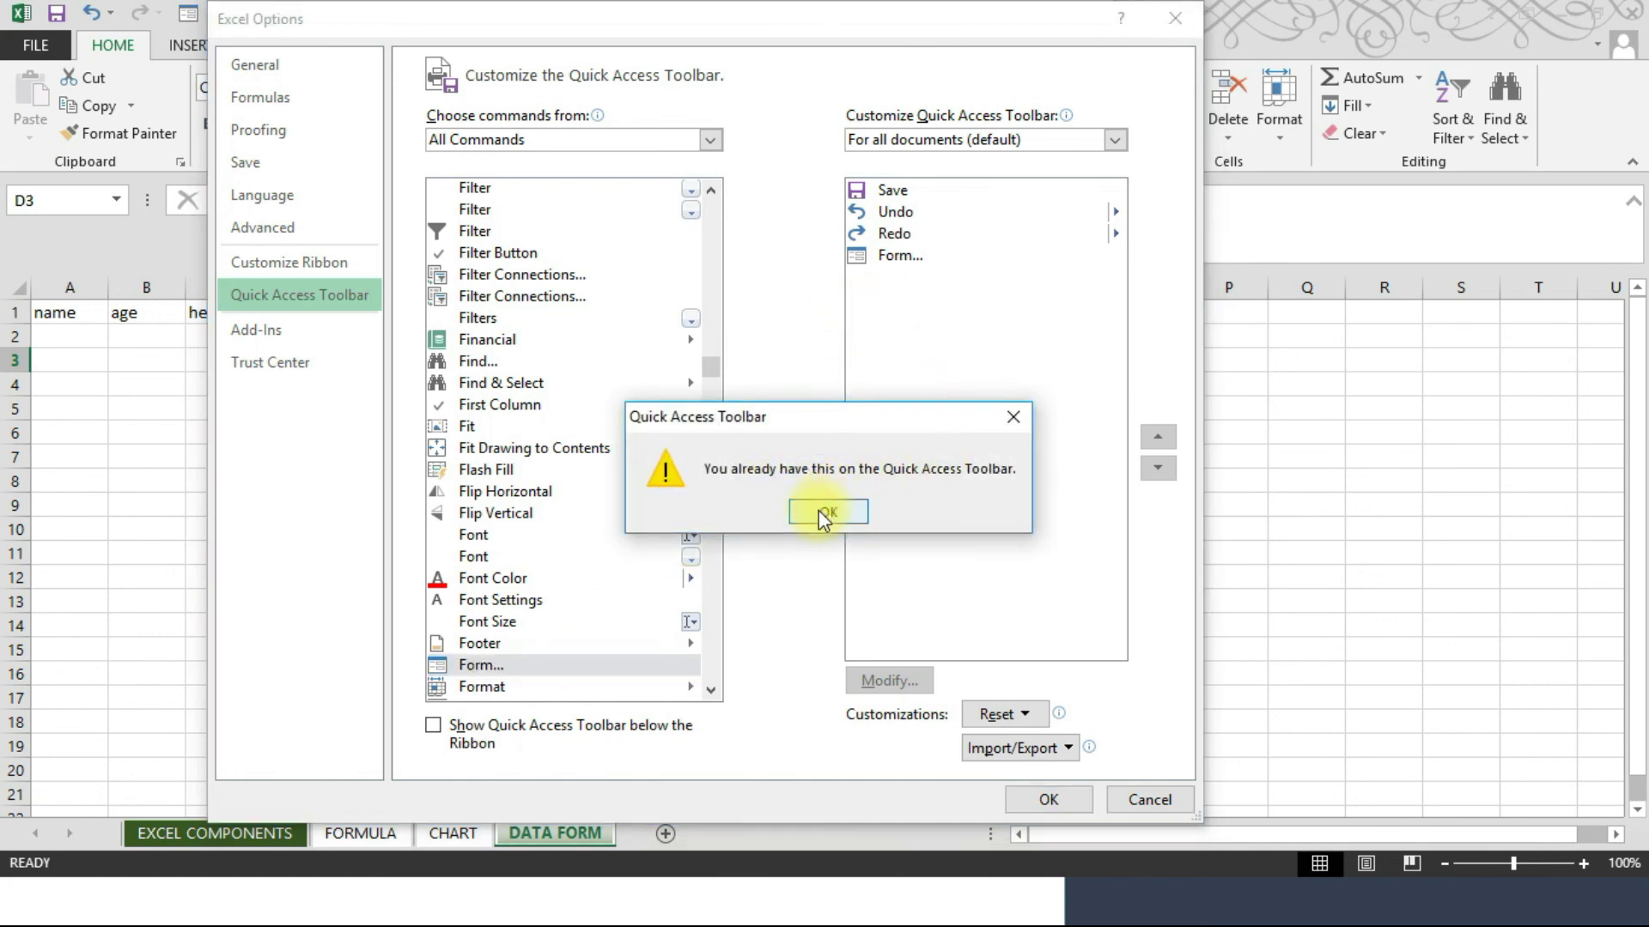
{"action": "left_click", "coordinate": [820, 512]}
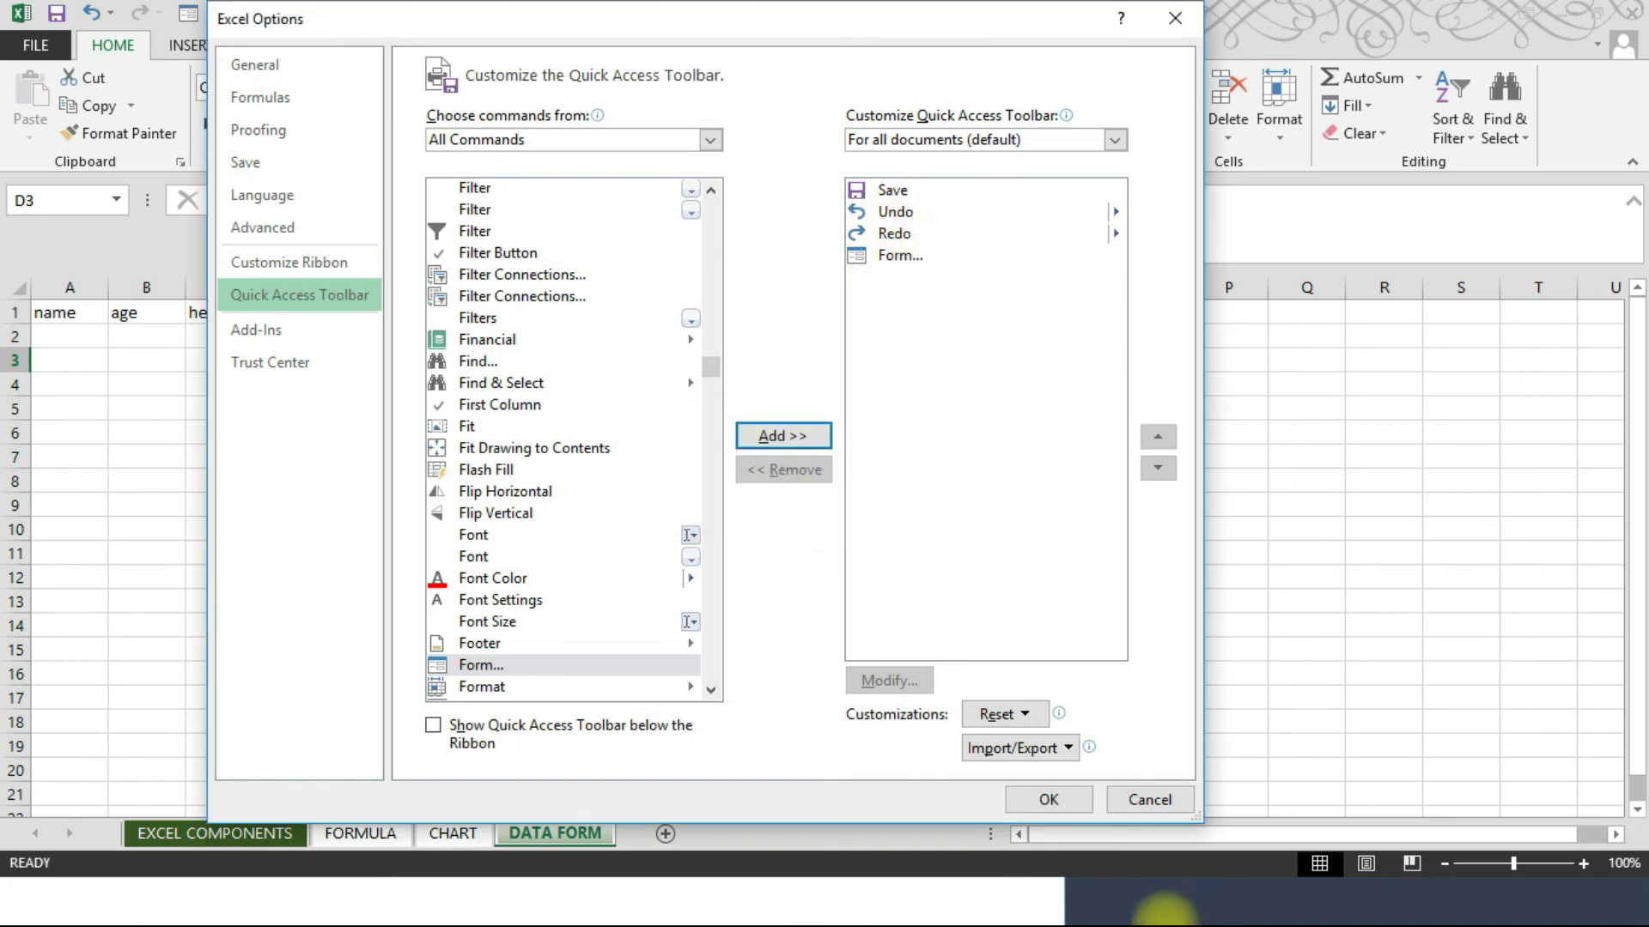
{"action": "left_click", "coordinate": [1048, 800]}
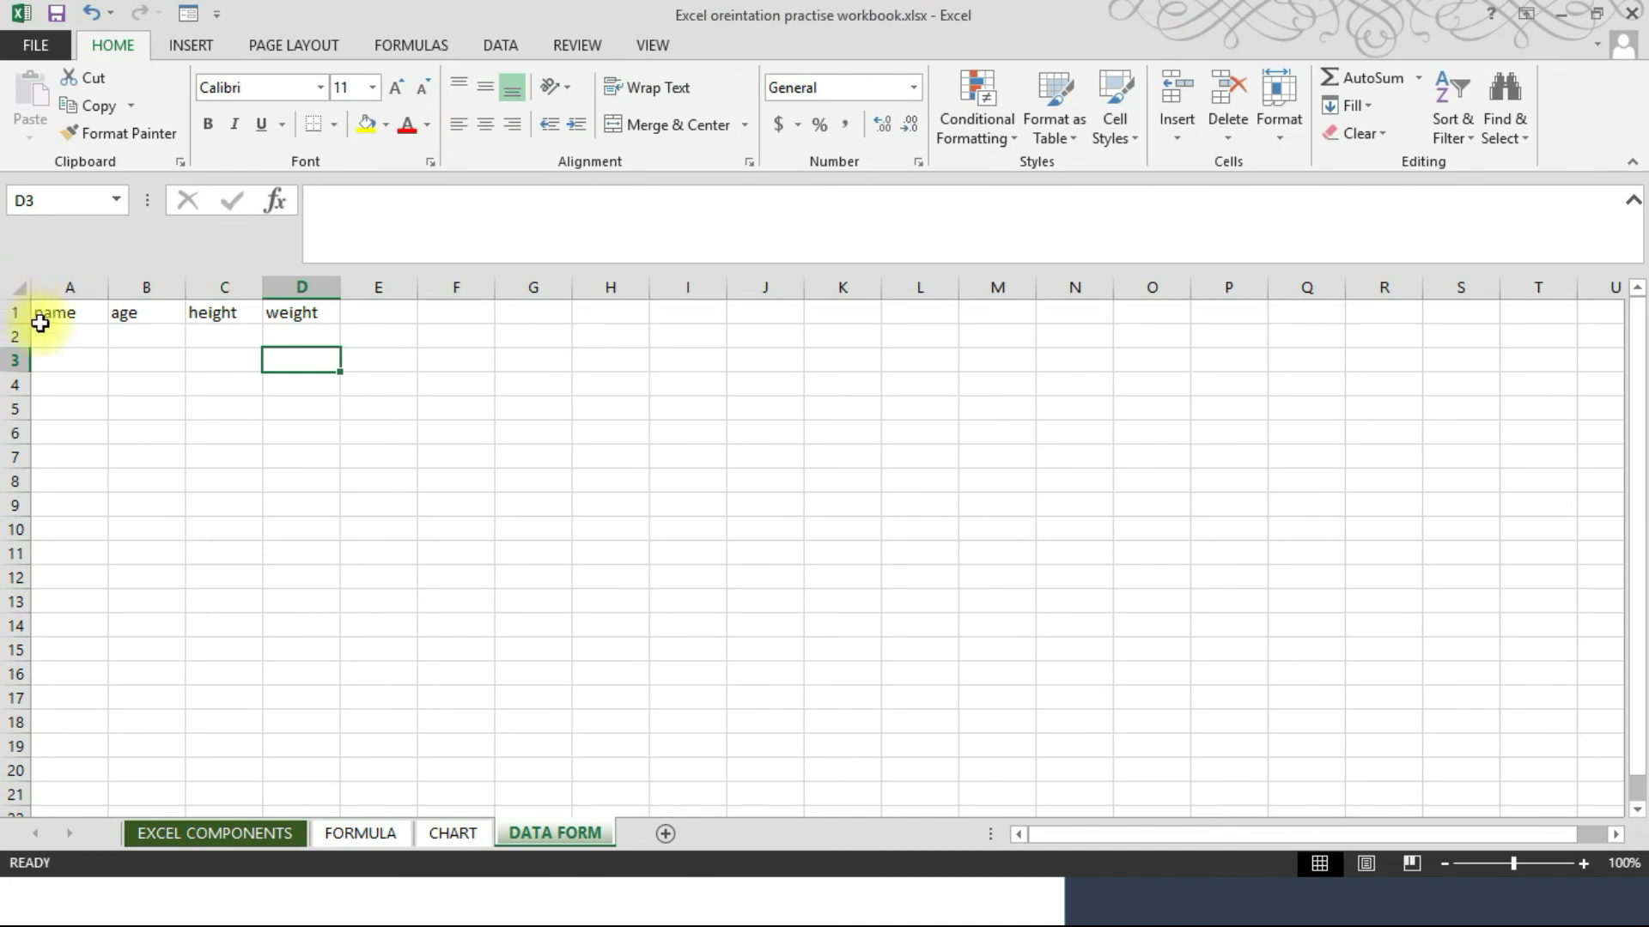
- Open the data entry form for the headers in A1 to D1, using the first row as column labels
{"action": "left_click_drag", "start_coordinate": [51, 315], "coordinate": [296, 312]}
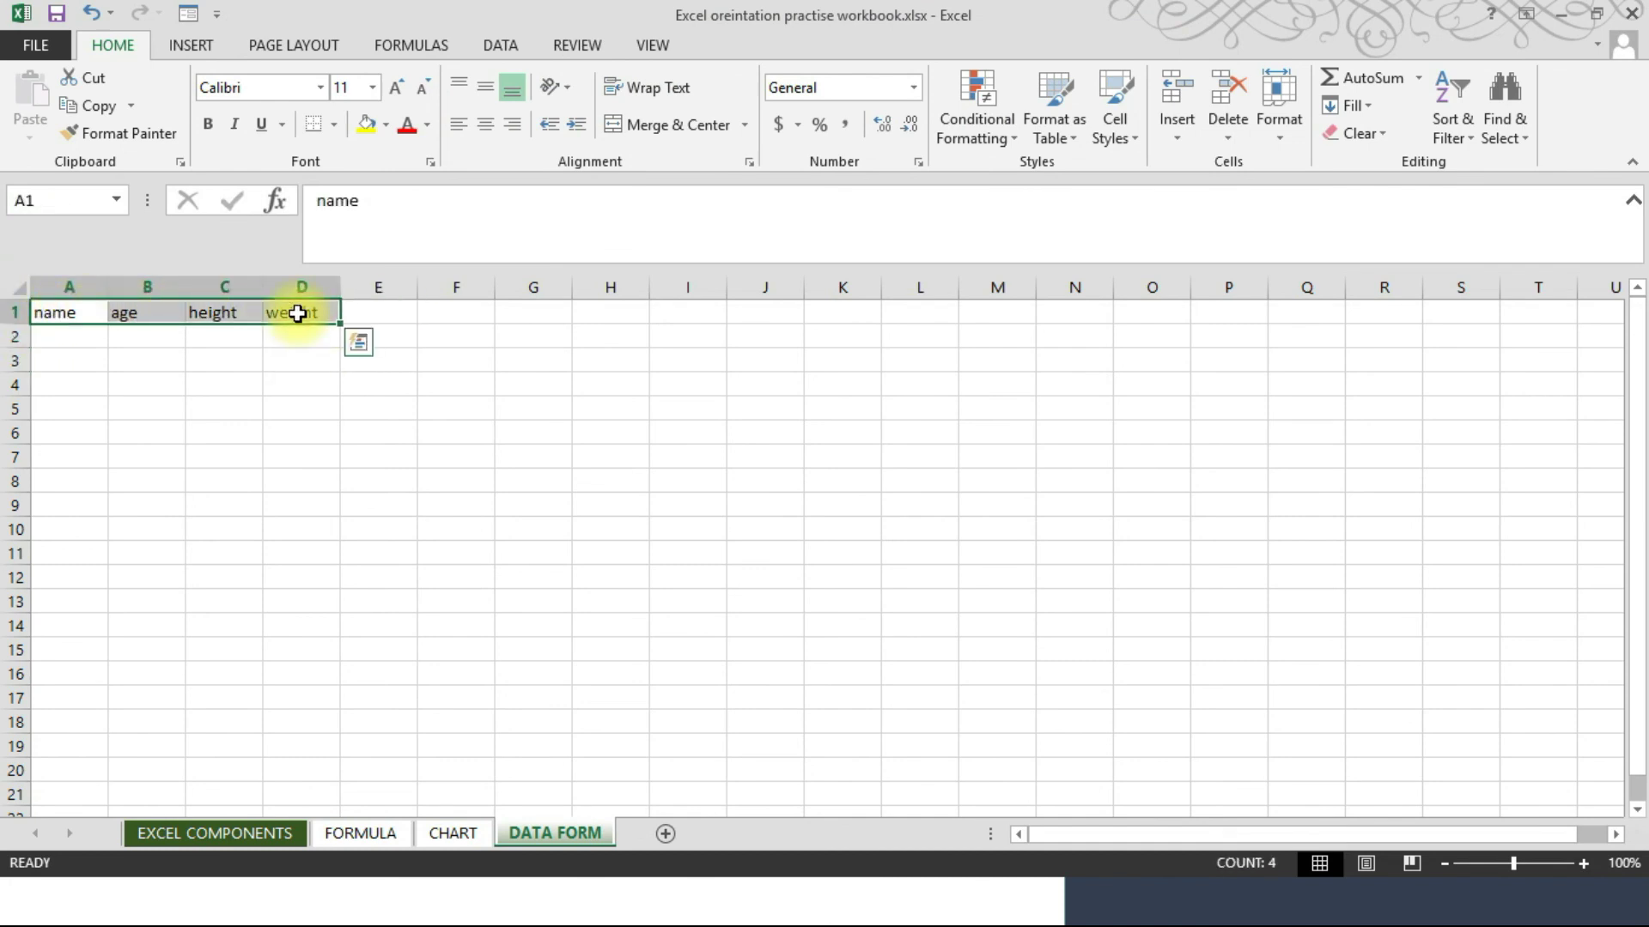
{"action": "left_click", "coordinate": [191, 17]}
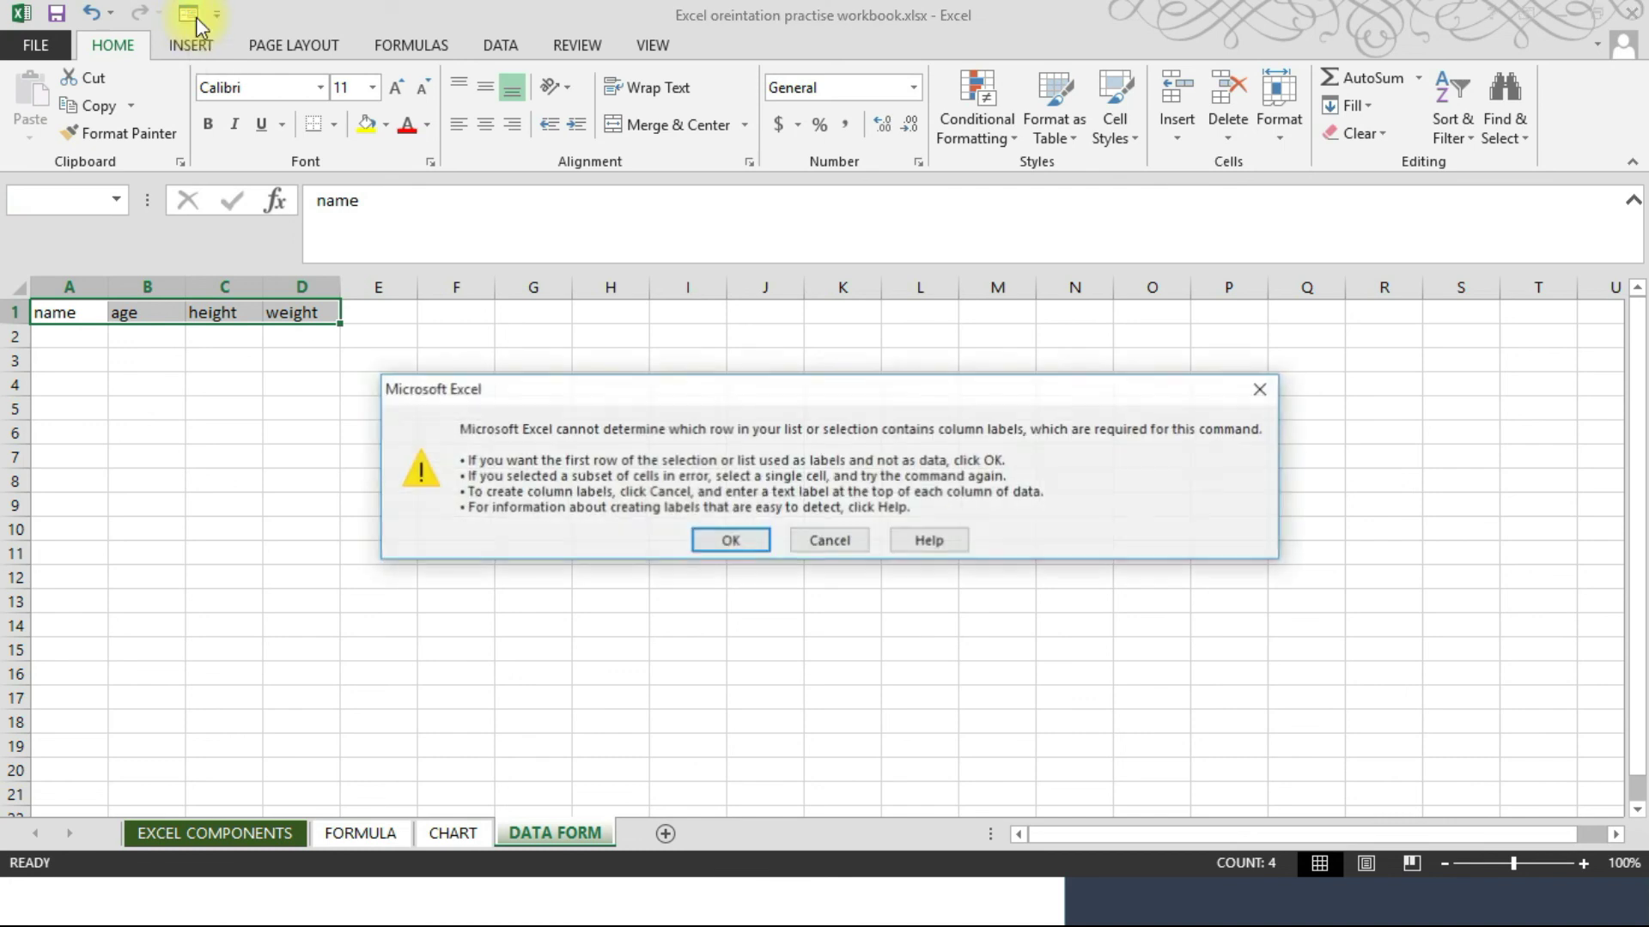
{"action": "left_click", "coordinate": [721, 543]}
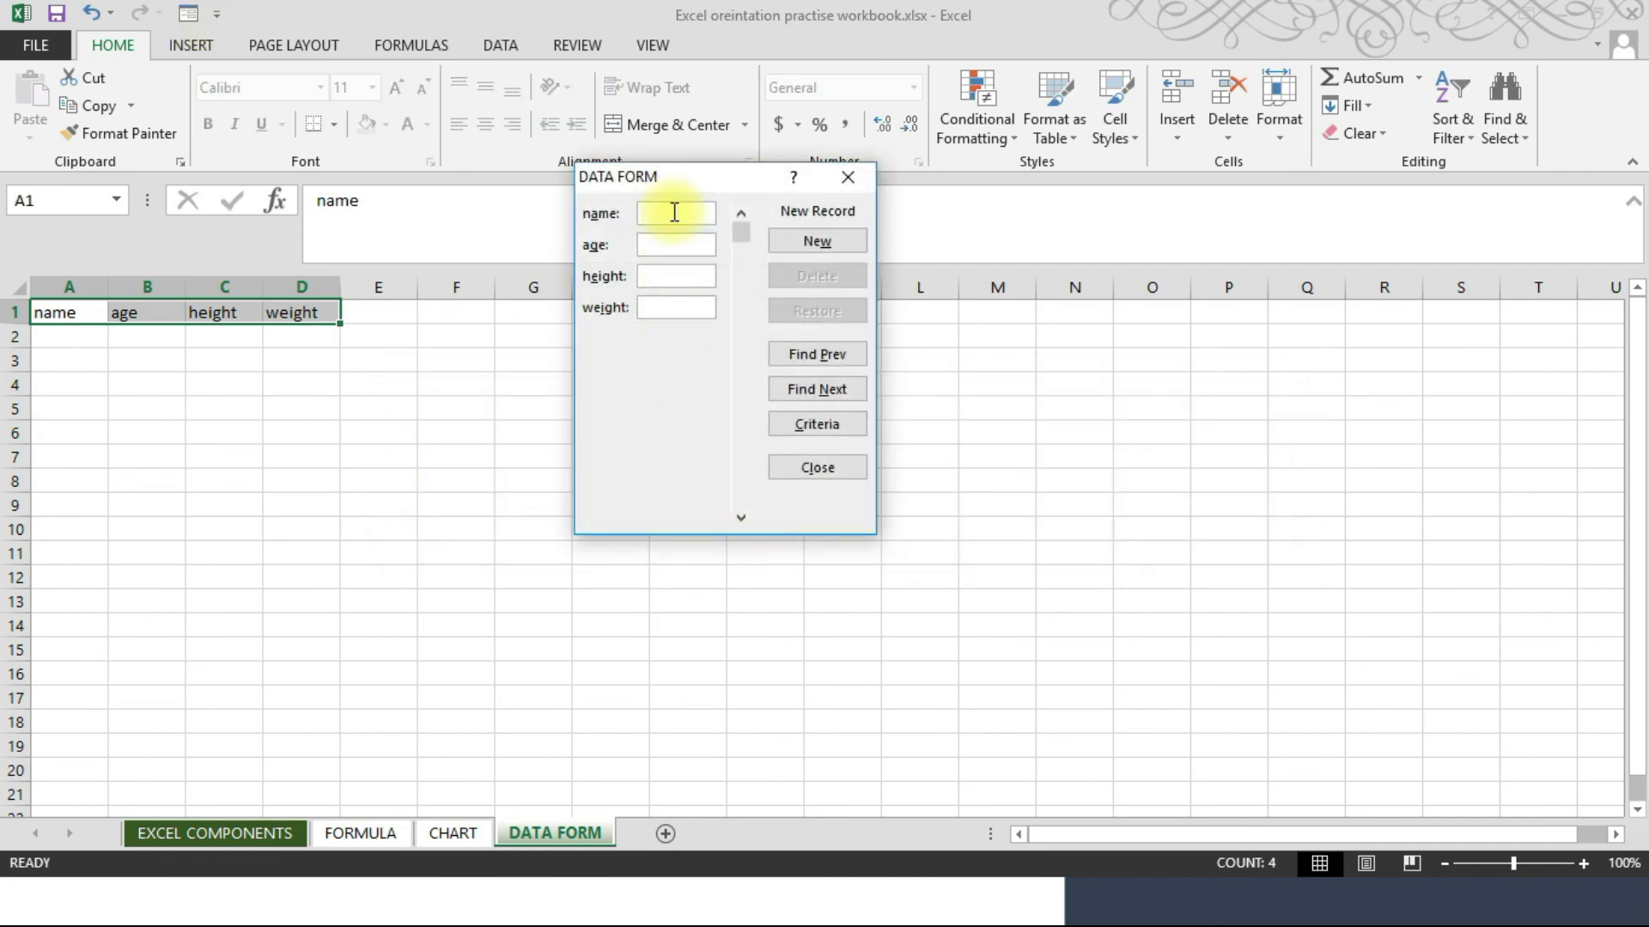
- Fill in the first form record with the person's name, age 12, height 6.7 and weight 63.5, and save it to the sheet
{"action": "type", "text": "bastu"}
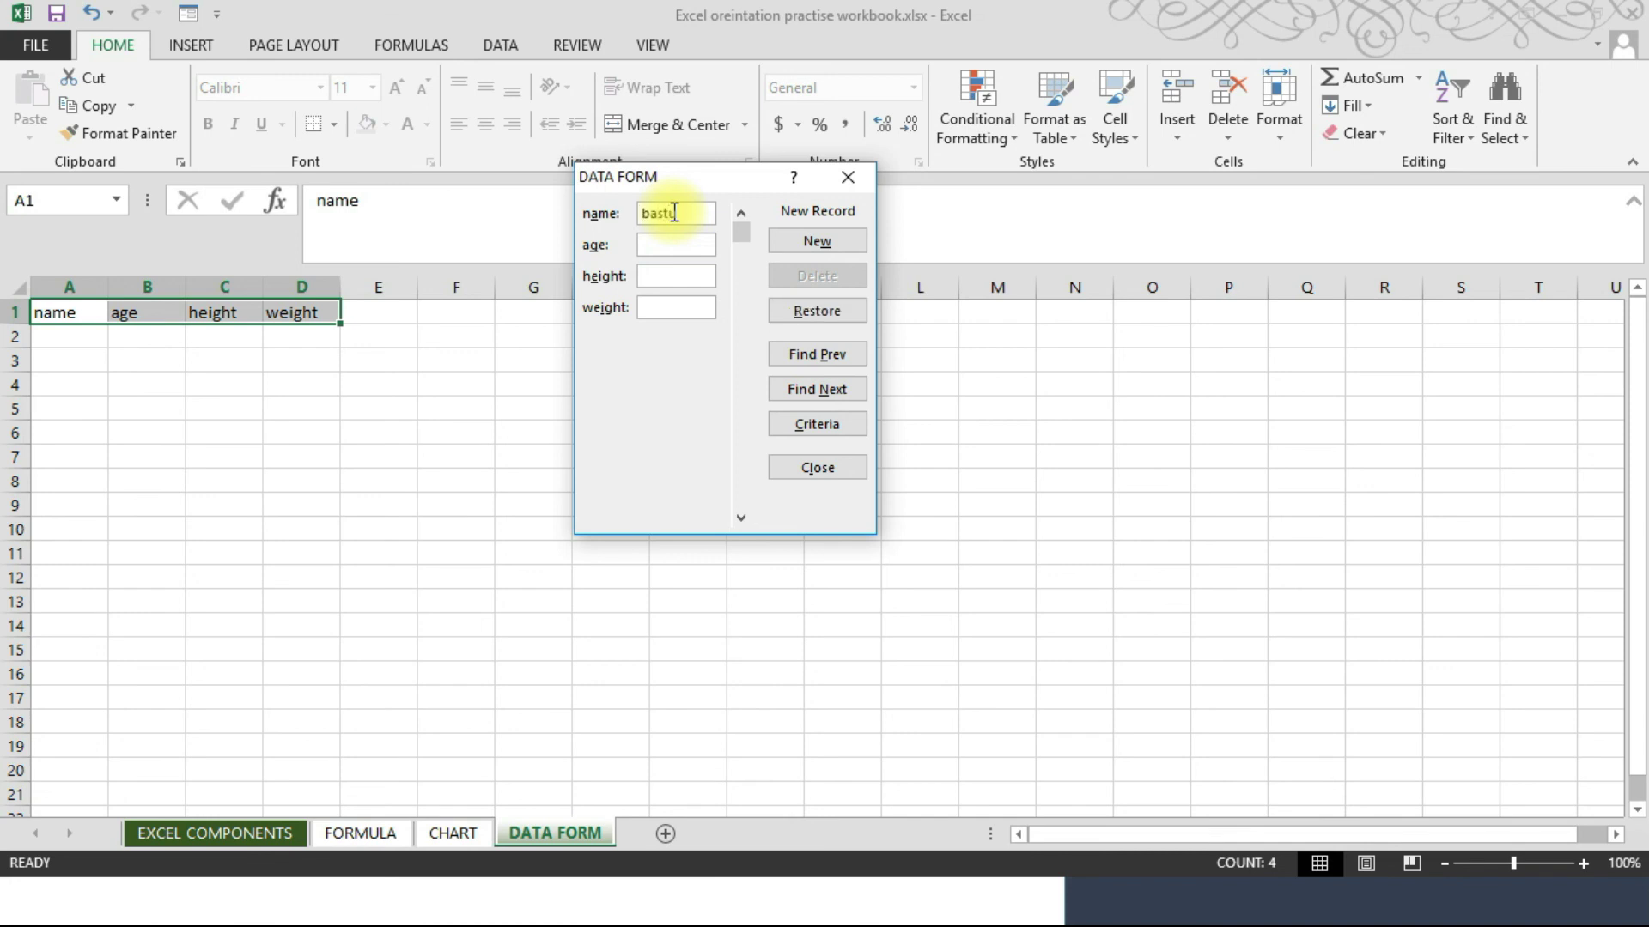
{"action": "key", "text": "Return"}
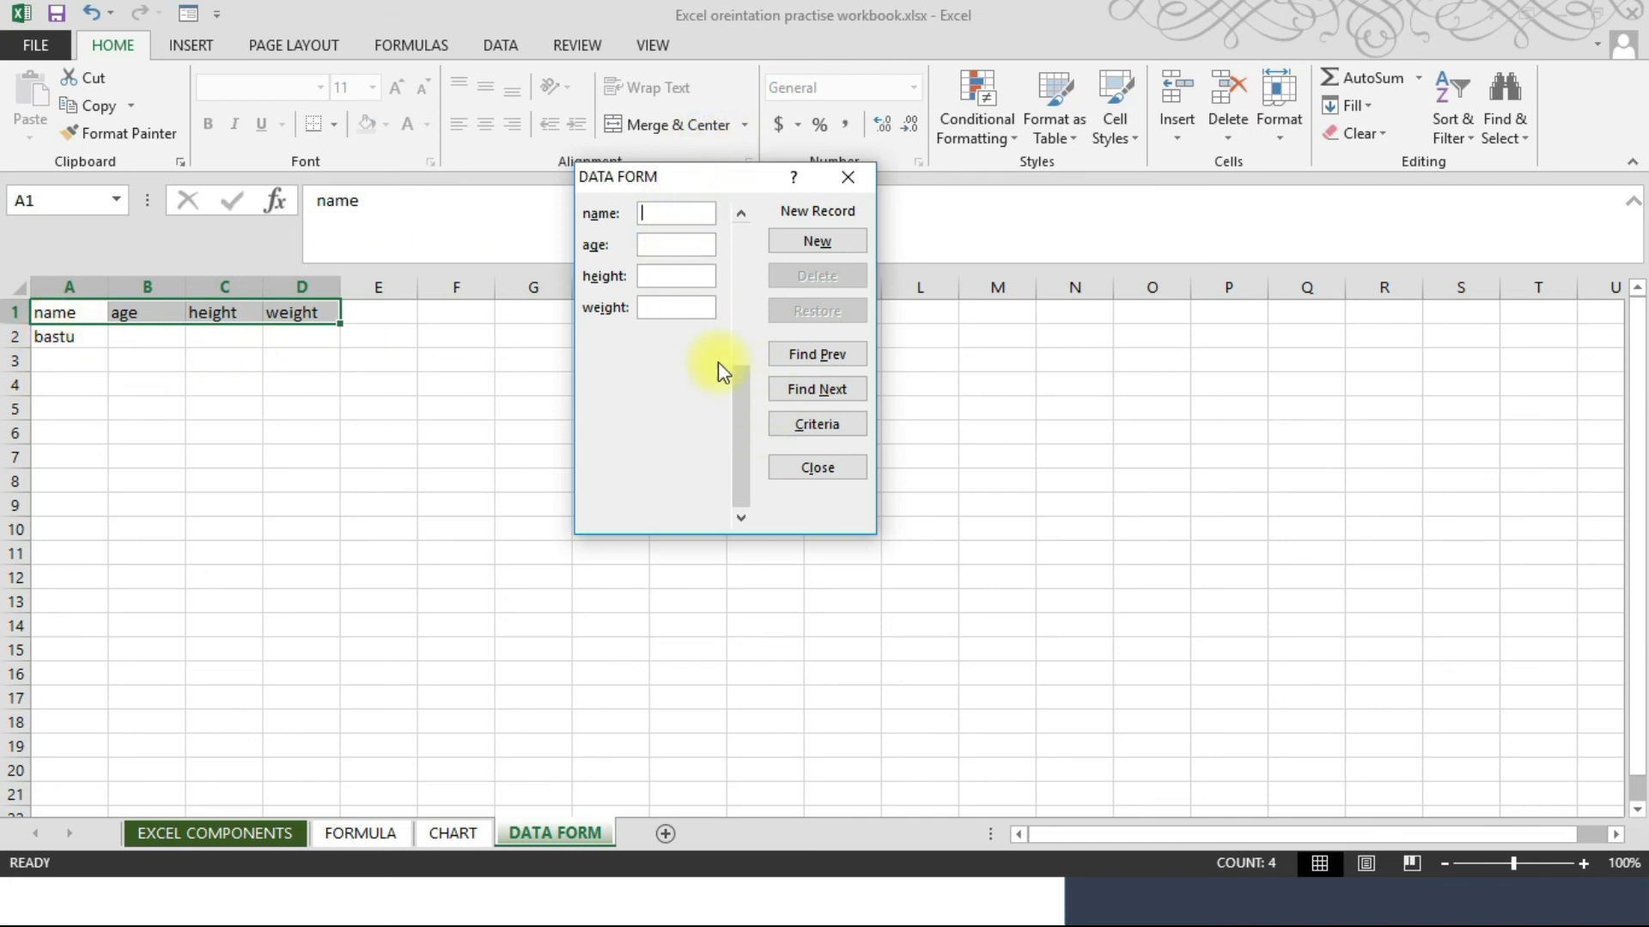
{"action": "left_click", "coordinate": [741, 212]}
{"action": "left_click", "coordinate": [675, 245]}
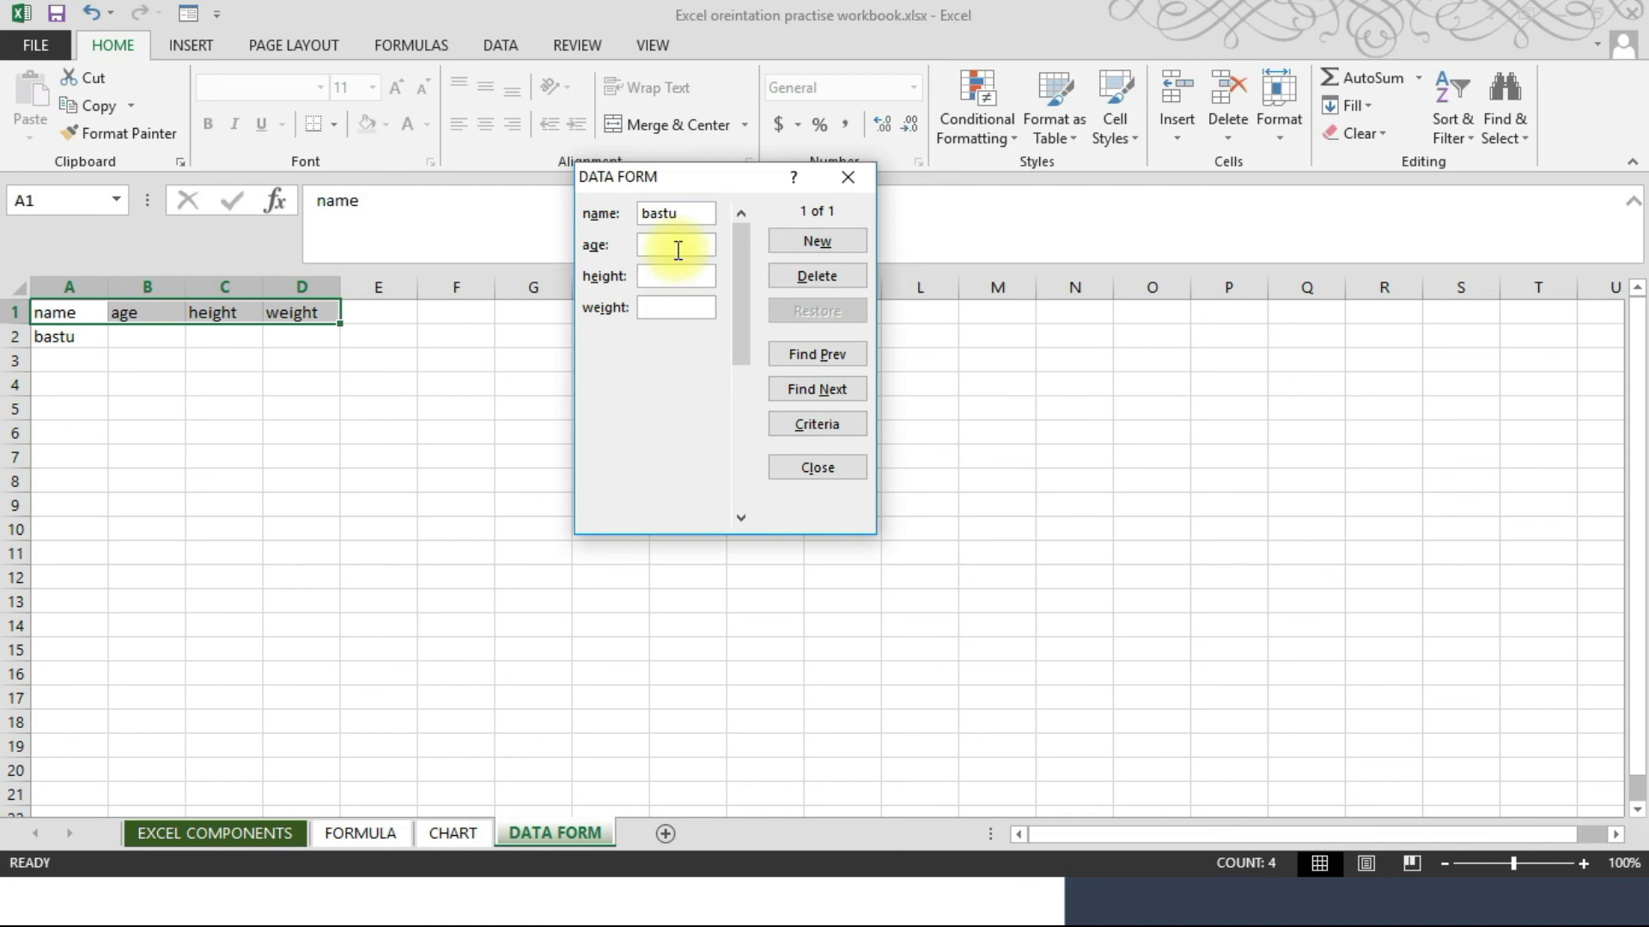
{"action": "type", "text": "12"}
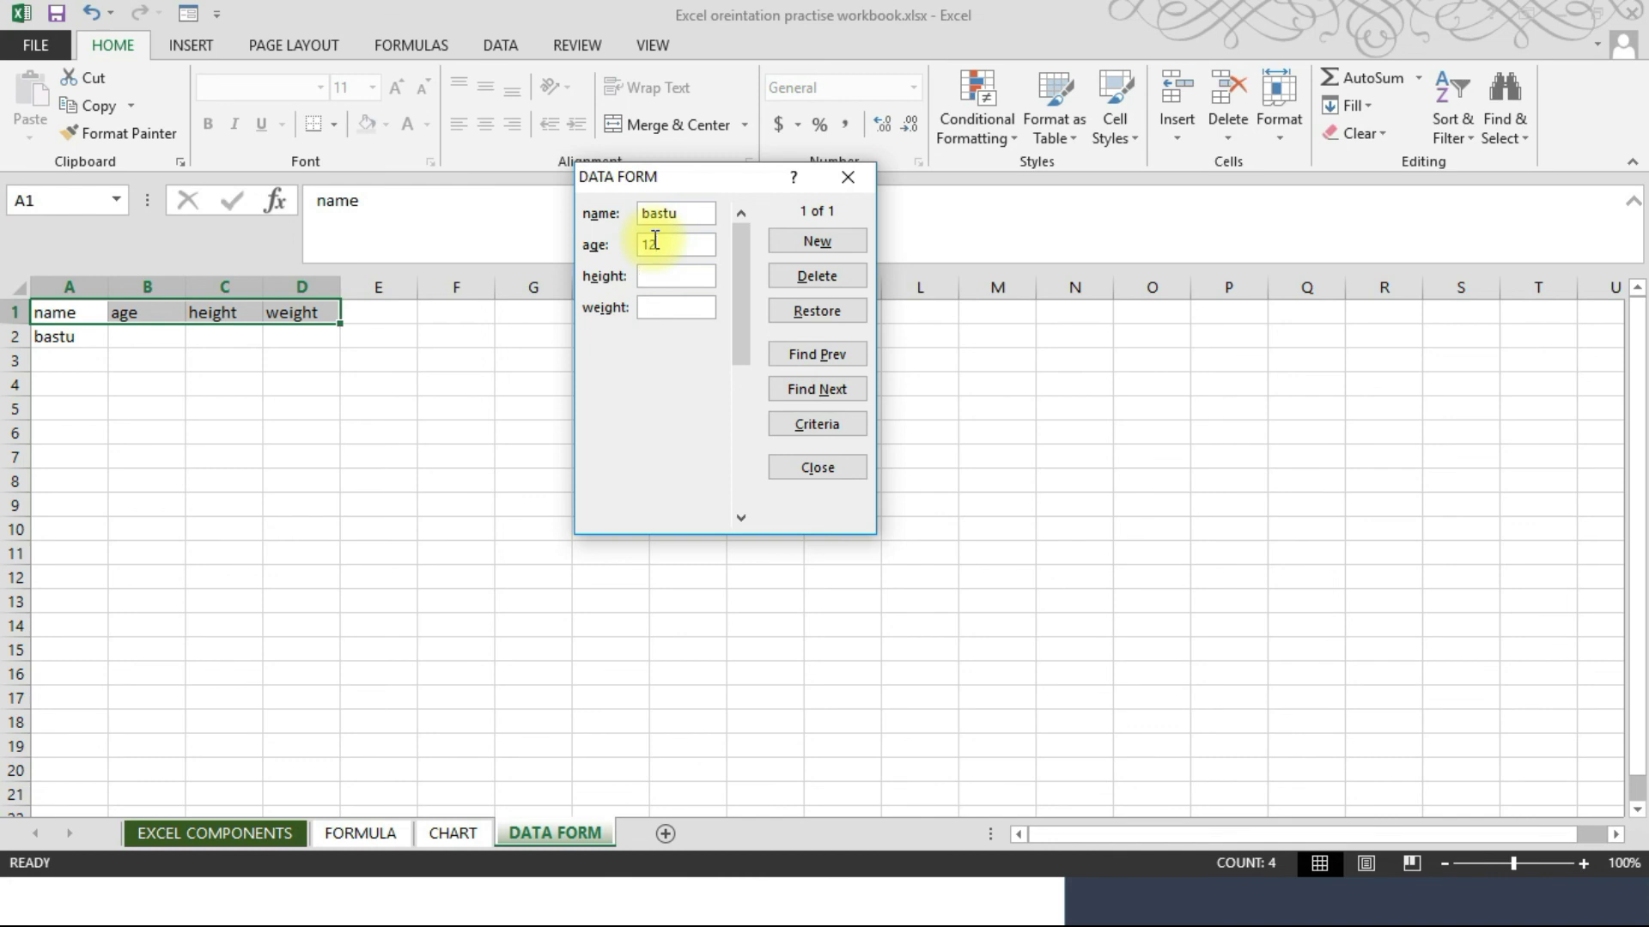
{"action": "key", "text": "Tab"}
{"action": "type", "text": "6.7"}
{"action": "left_click", "coordinate": [665, 309]}
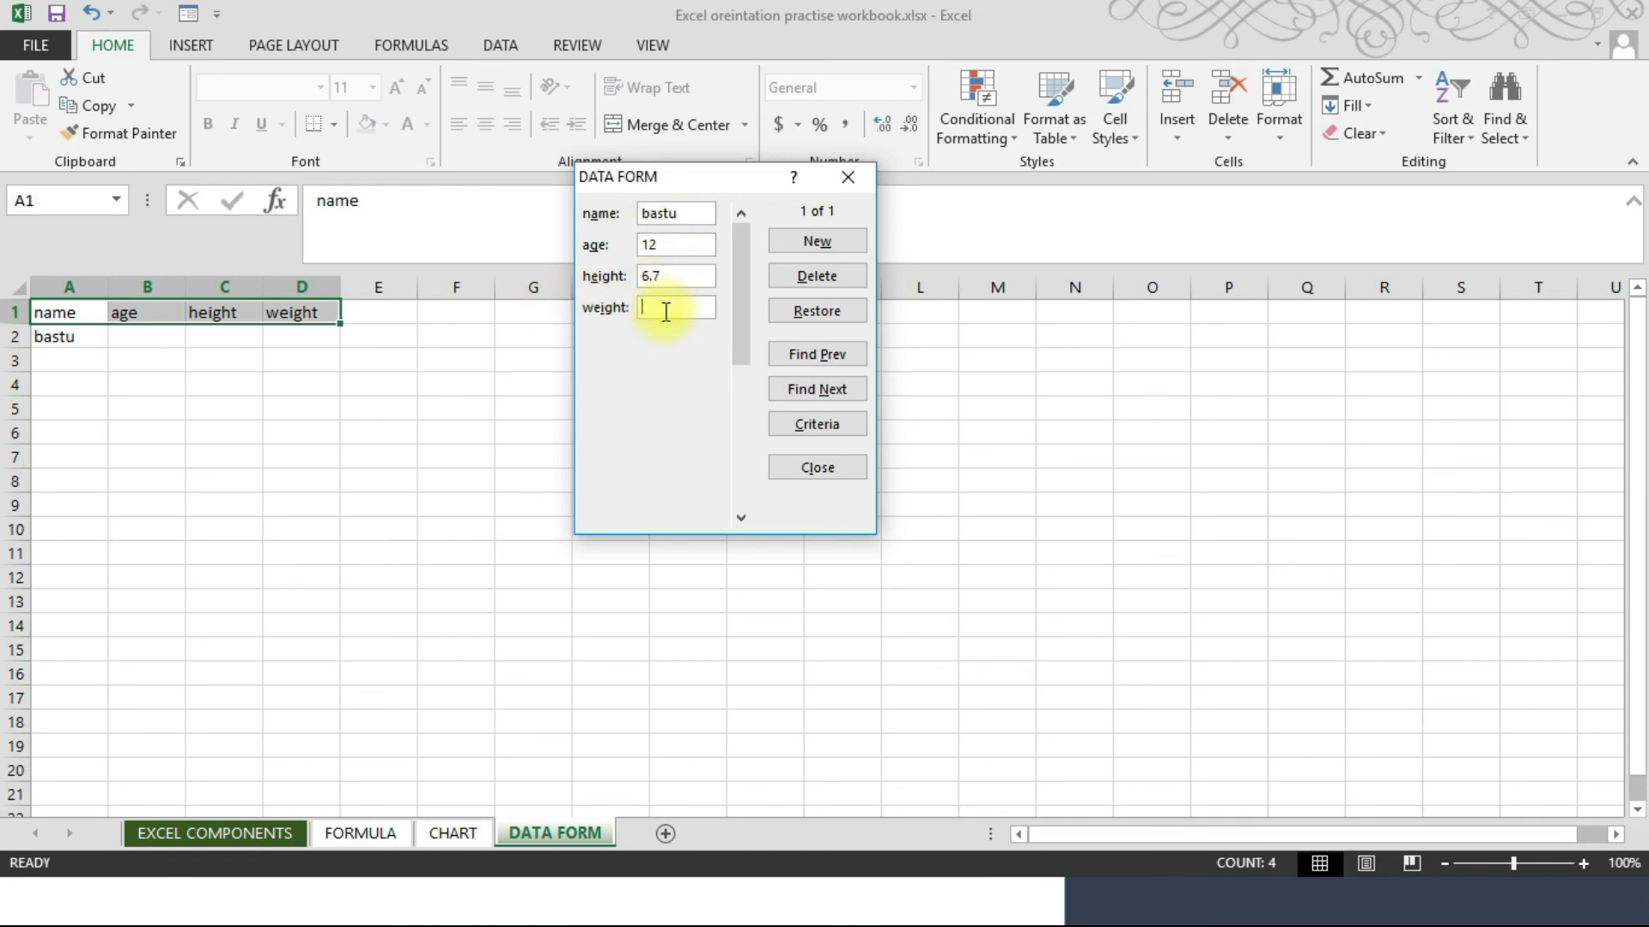
{"action": "type", "text": "63.5"}
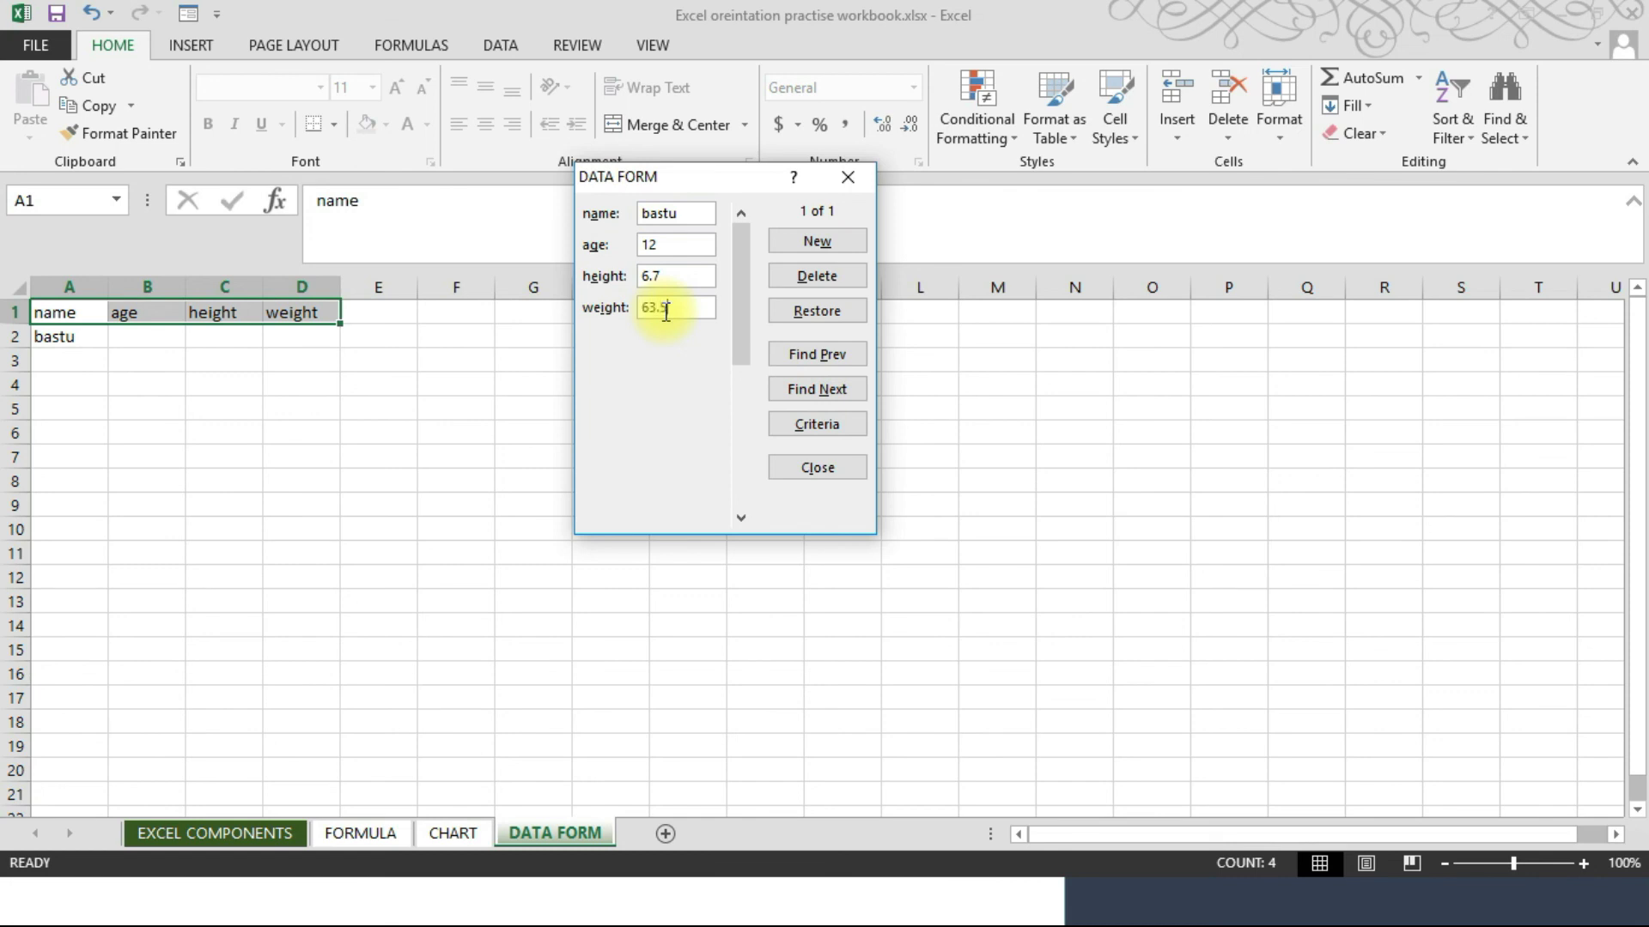
{"action": "left_click", "coordinate": [770, 240]}
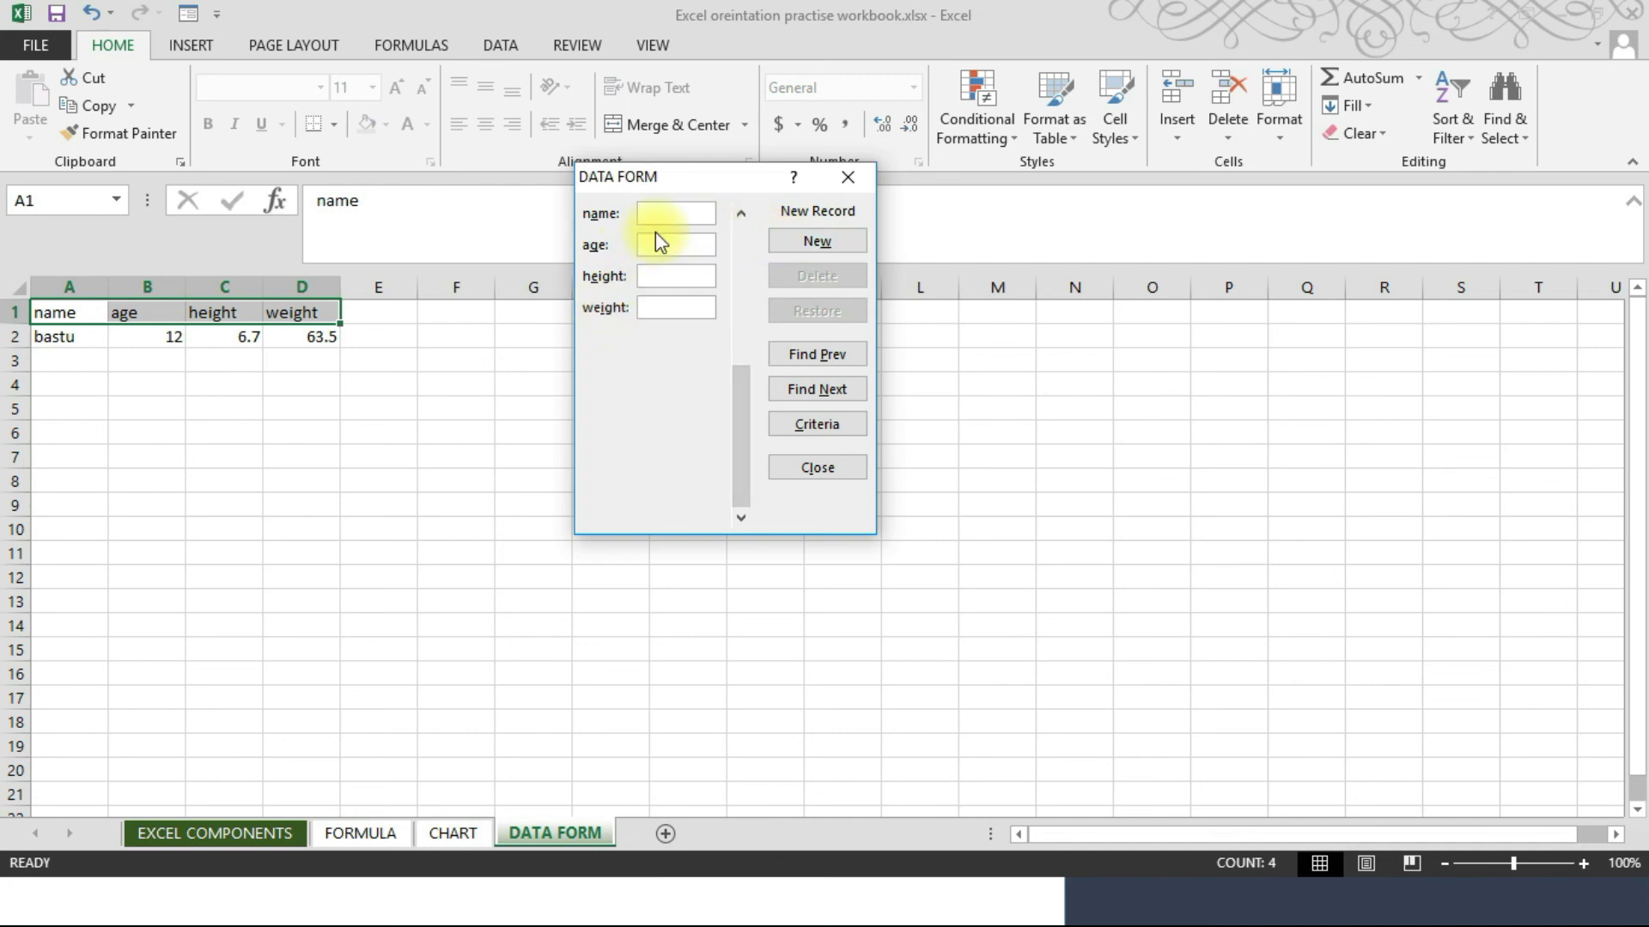
- Add a second form record with the person's name, age 14, height 6.3 and weight 56.7, and close the form
{"action": "type", "text": "day"}
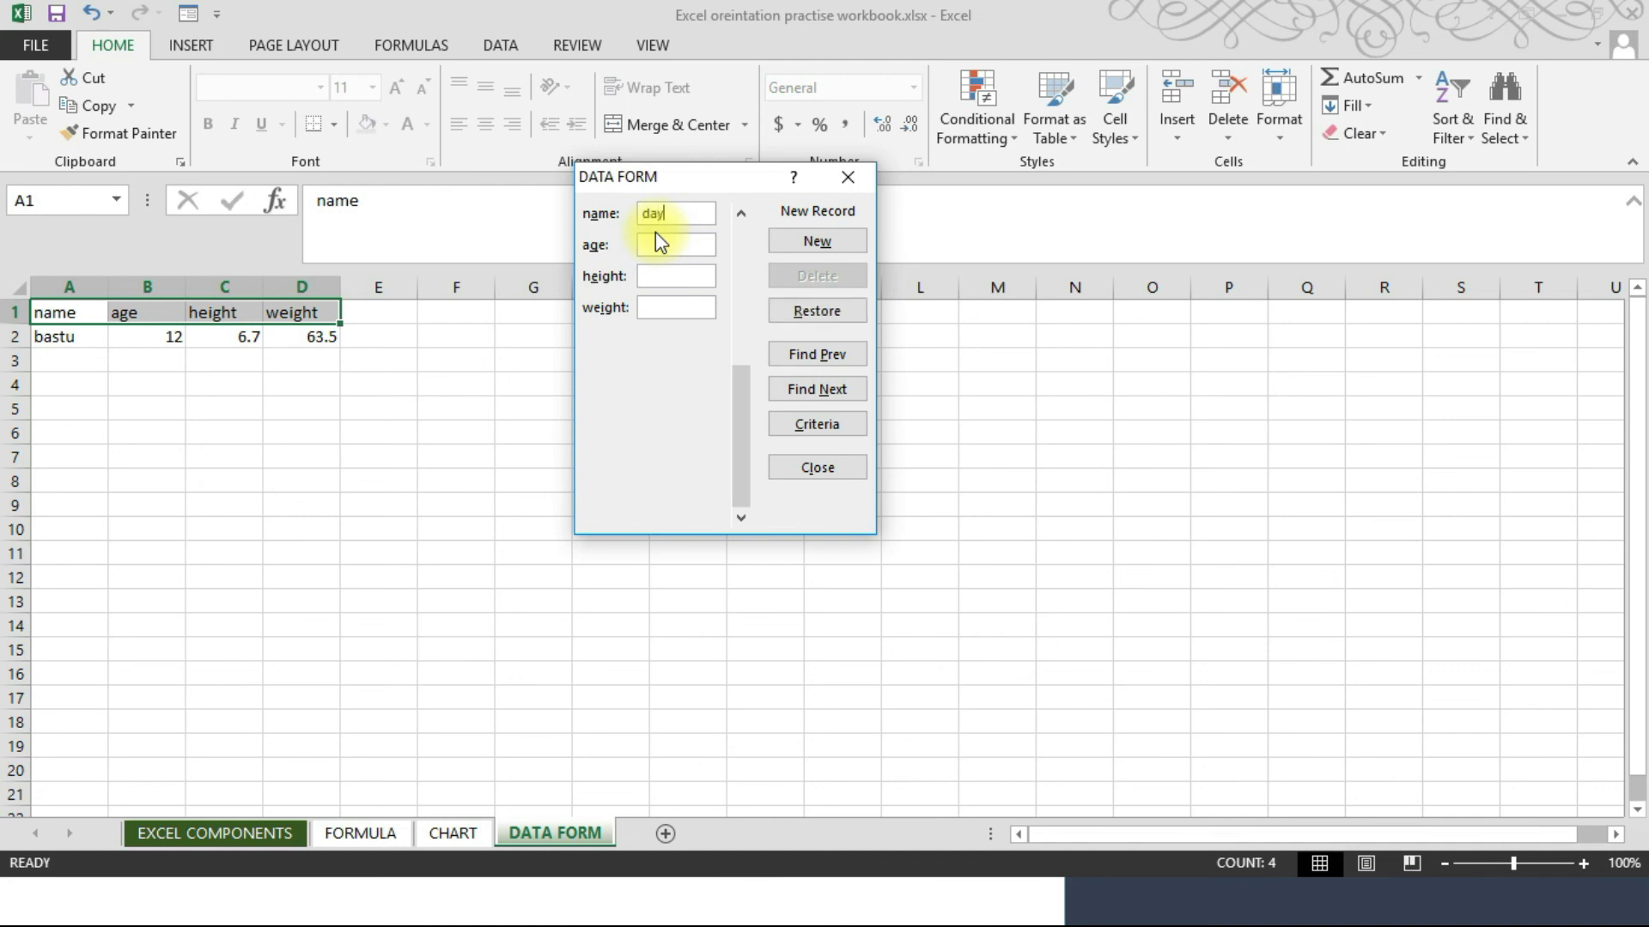
{"action": "type", "text": "o"}
{"action": "left_click", "coordinate": [654, 244]}
{"action": "type", "text": "14"}
{"action": "left_click", "coordinate": [646, 272]}
{"action": "type", "text": "6.3"}
{"action": "left_click", "coordinate": [649, 305]}
{"action": "type", "text": "56.7"}
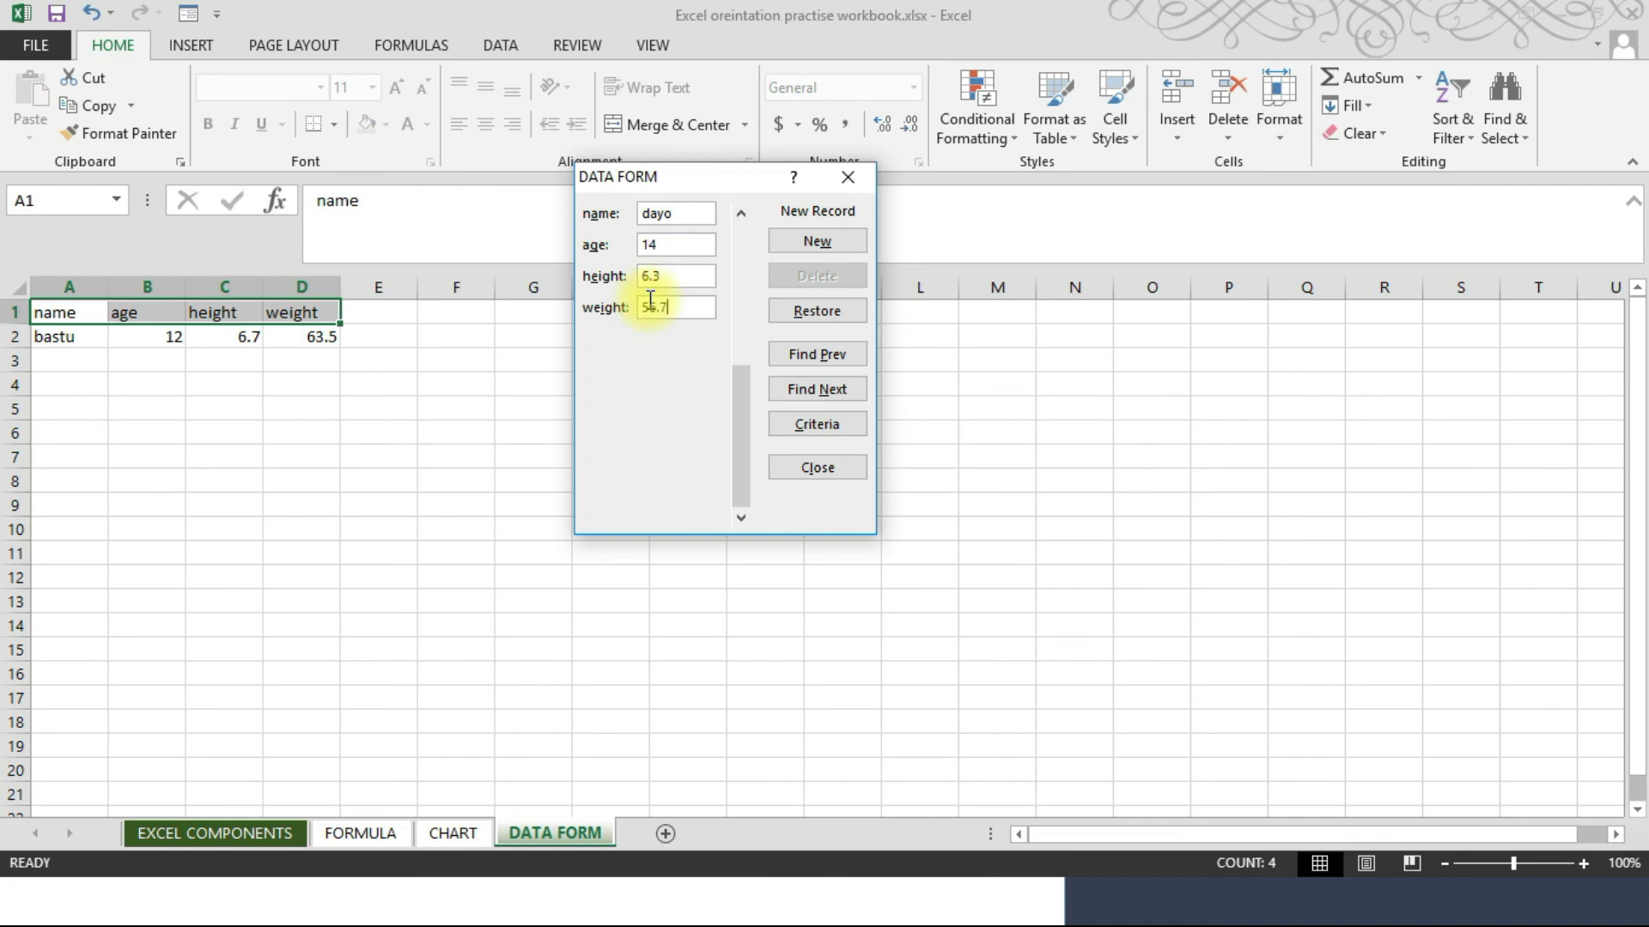
{"action": "left_click", "coordinate": [783, 247]}
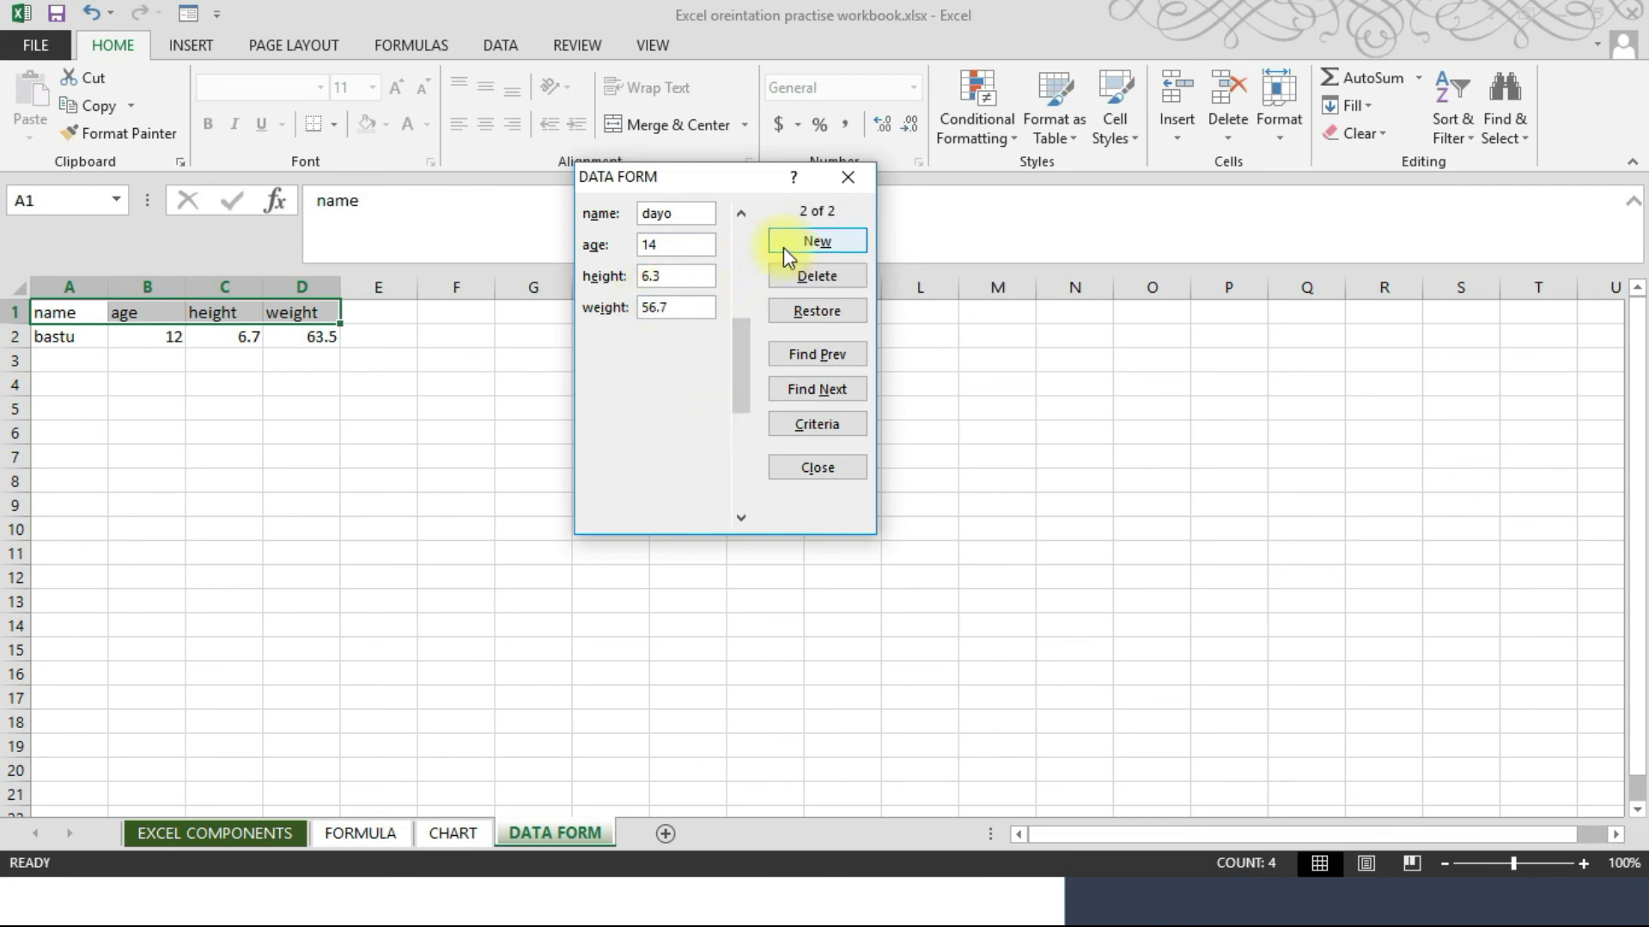
{"action": "left_click", "coordinate": [847, 177]}
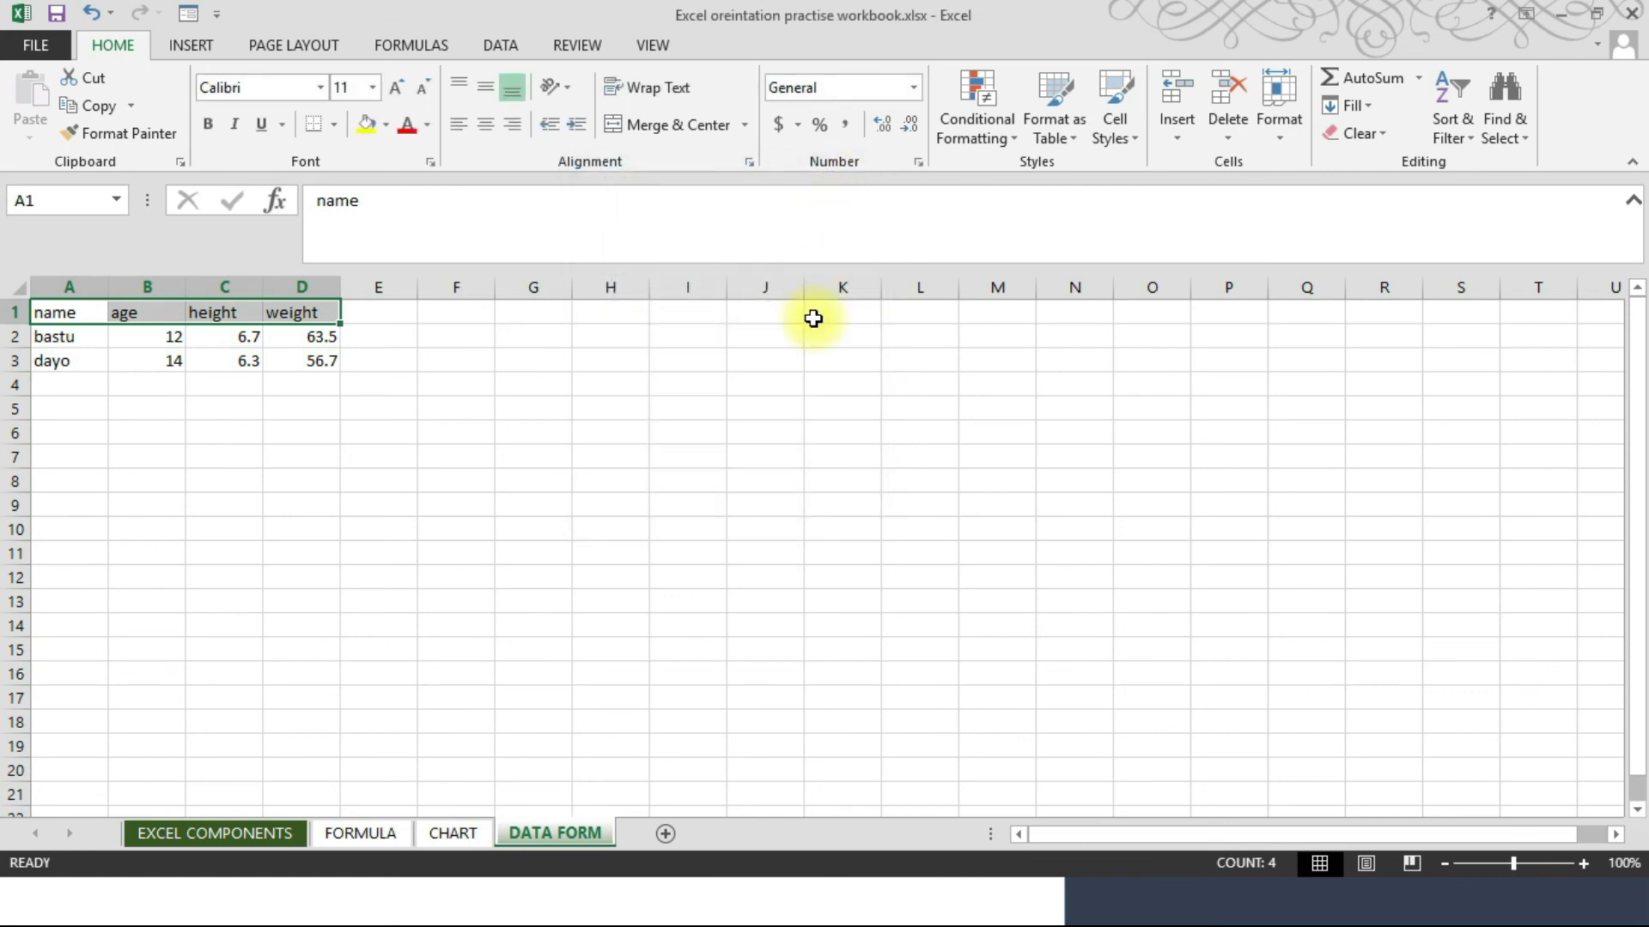